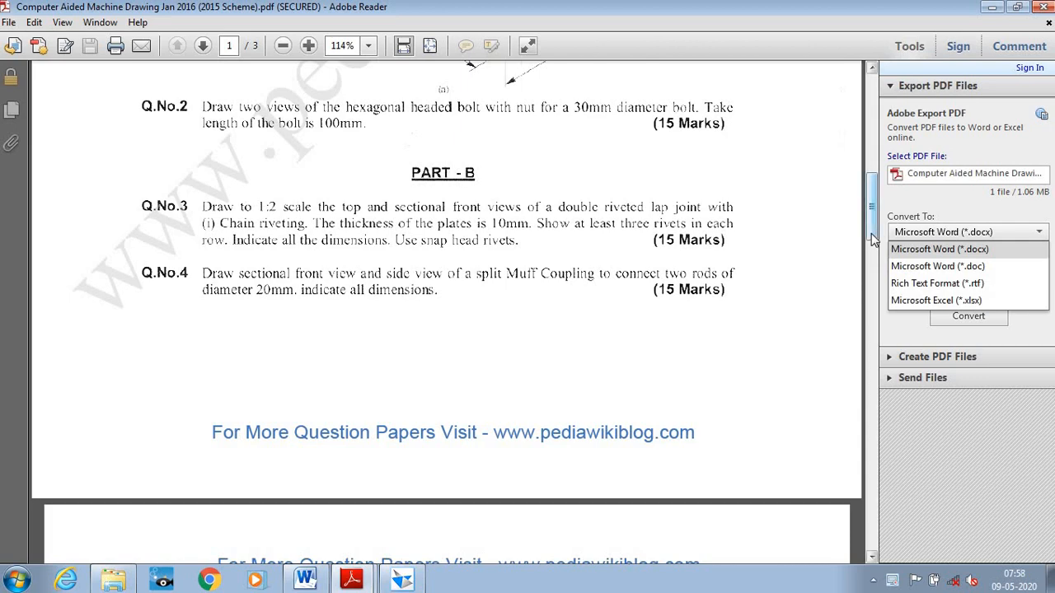
{"action": "left_click_drag", "start_coordinate": [874, 220], "coordinate": [459, 323]}
{"action": "left_click", "coordinate": [440, 327]}
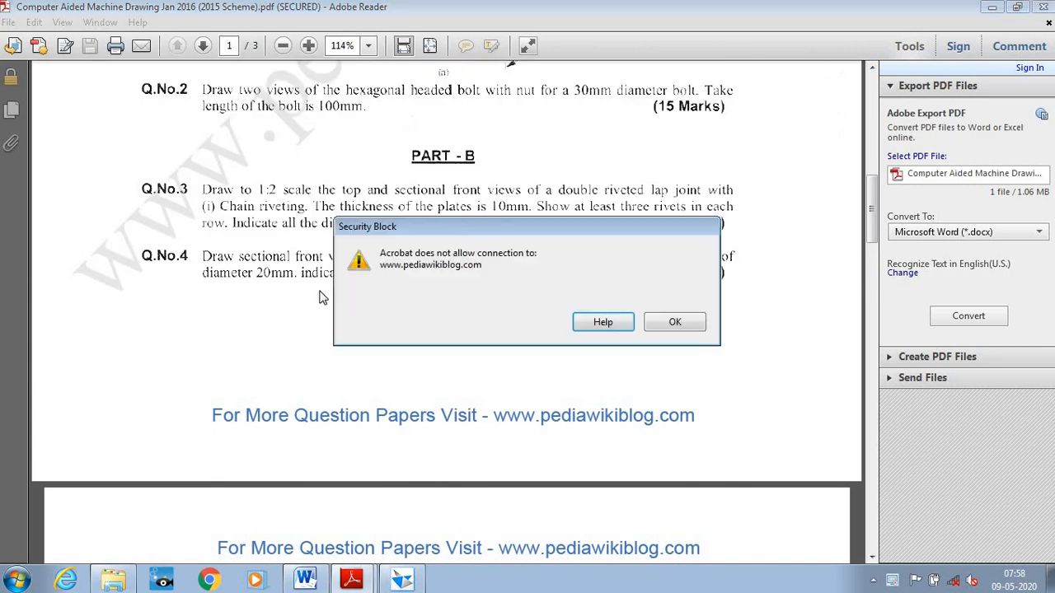
{"action": "left_click", "coordinate": [674, 322]}
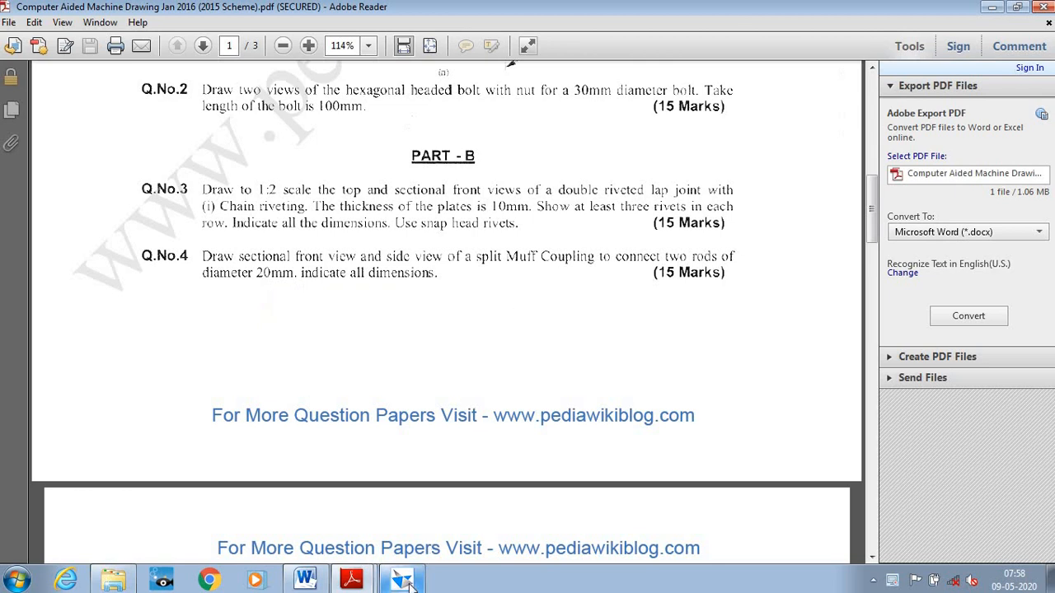
Switch to Solid Edge and create a new drawing document.
{"action": "mouse_move", "coordinate": [409, 583]}
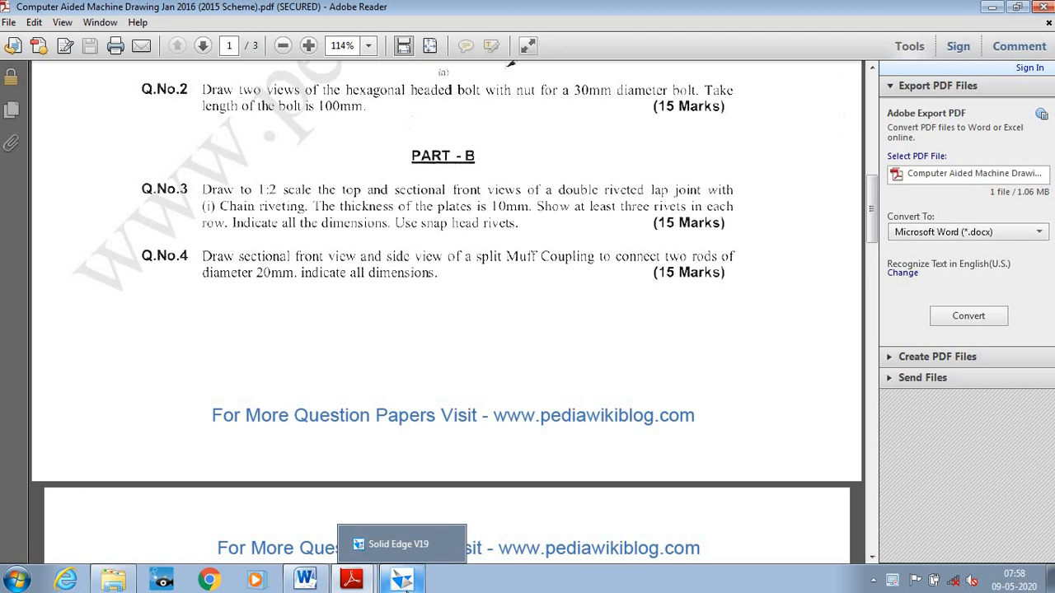
{"action": "left_click", "coordinate": [405, 582]}
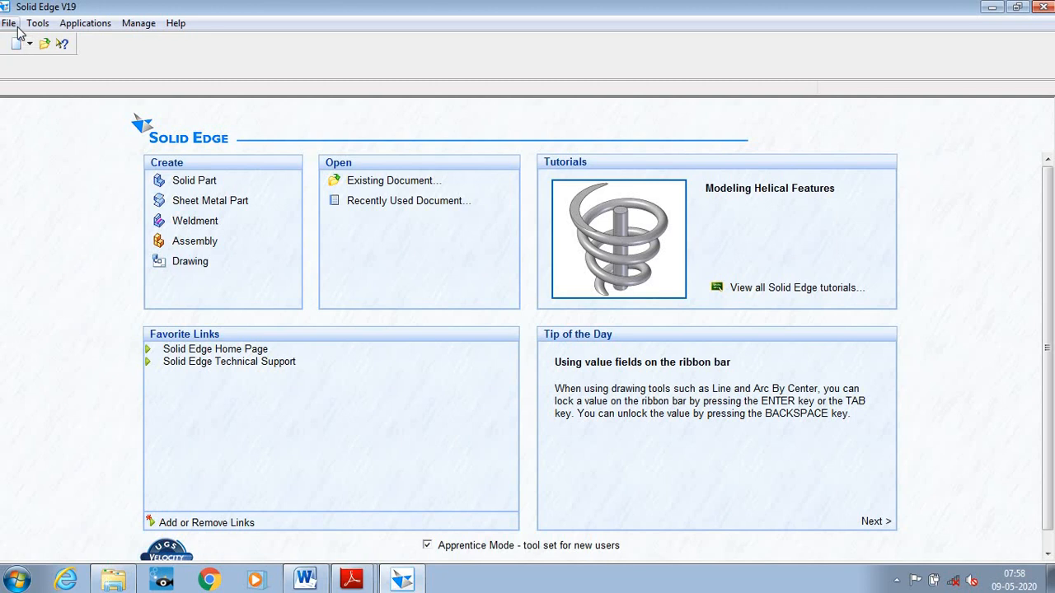
{"action": "left_click", "coordinate": [183, 268]}
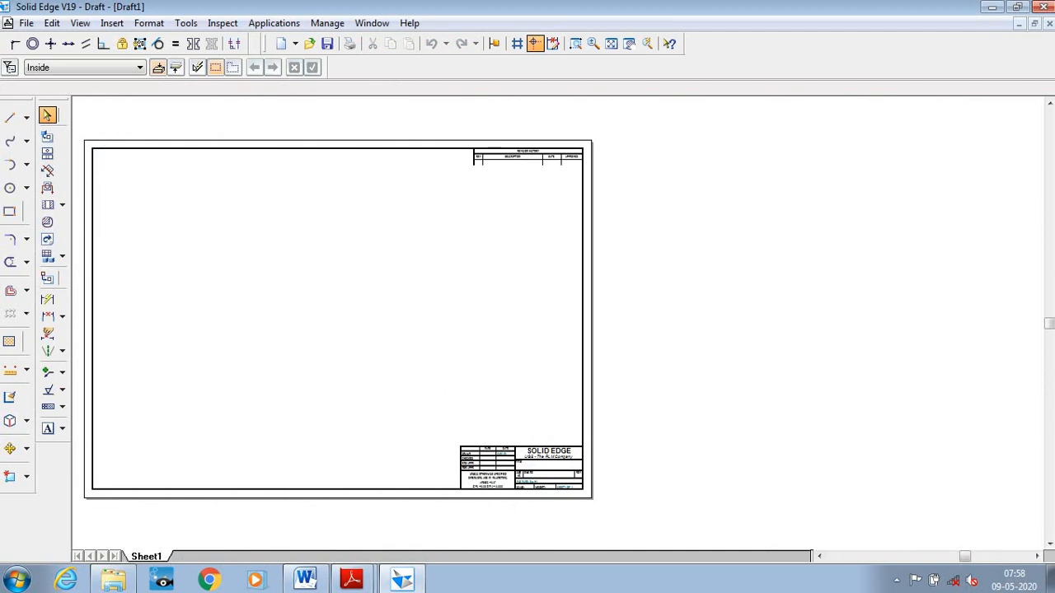
Show the background sheets and open A4-Sheet fitted to the window.
{"action": "left_click", "coordinate": [86, 24]}
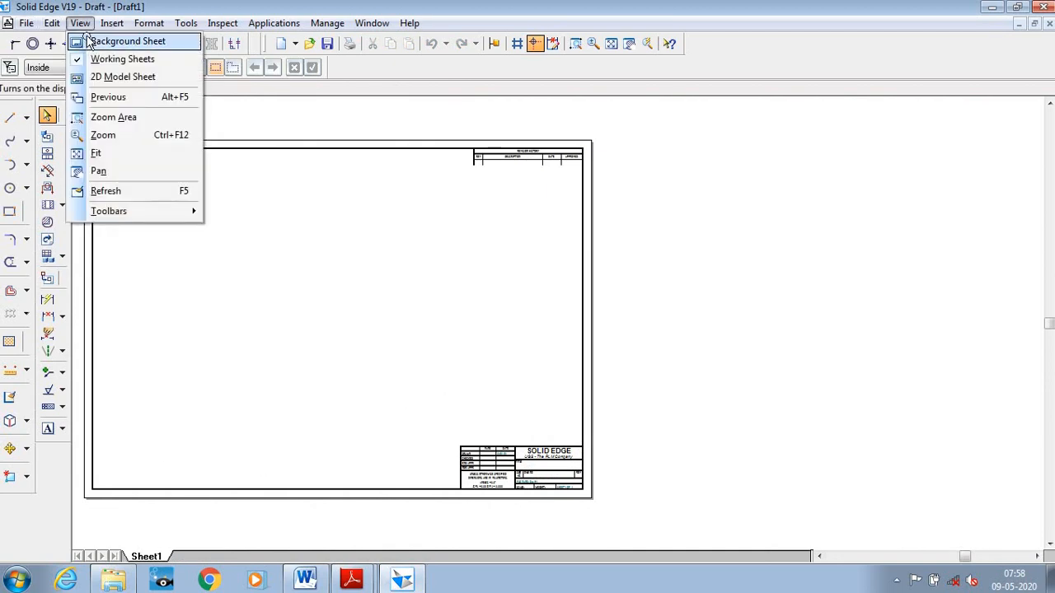
{"action": "left_click", "coordinate": [99, 39]}
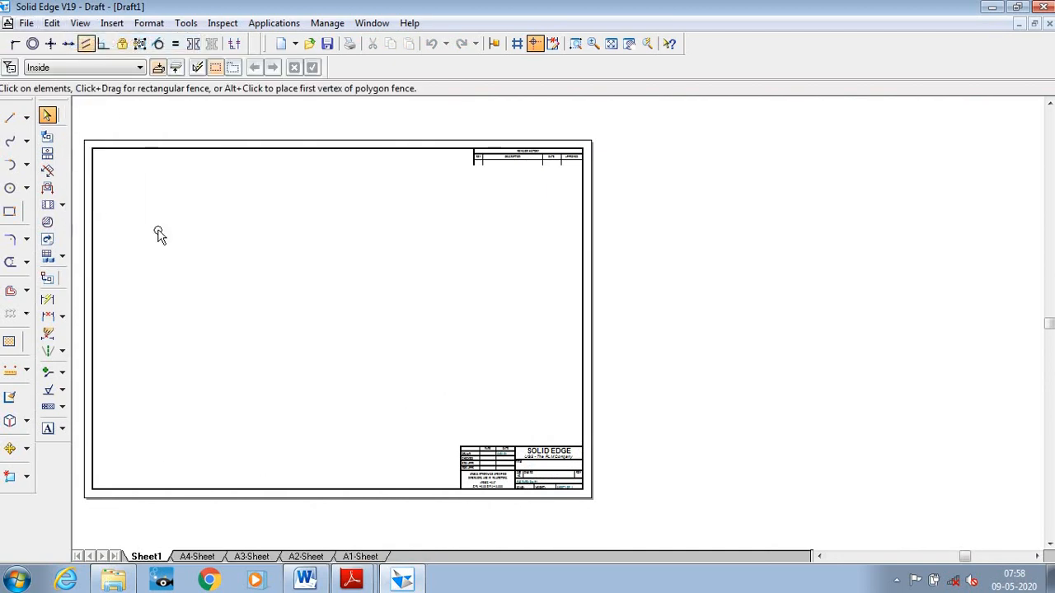
{"action": "left_click", "coordinate": [208, 554]}
{"action": "right_click", "coordinate": [208, 553]}
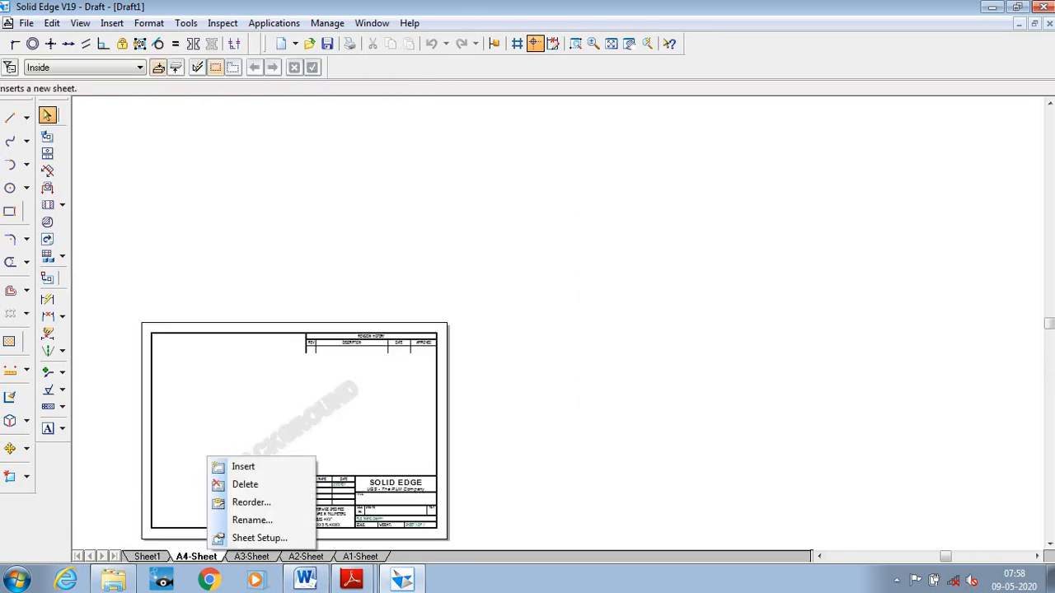
{"action": "left_click", "coordinate": [610, 43]}
{"action": "left_click", "coordinate": [610, 43]}
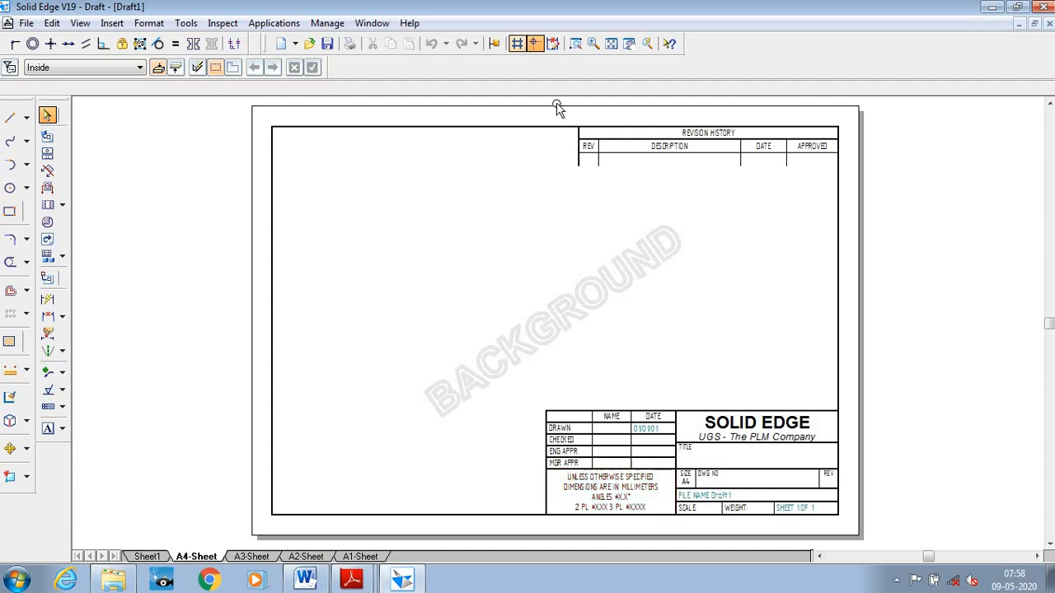
Delete the revision history table and the title block from the A4 background sheet.
{"action": "left_click_drag", "start_coordinate": [561, 109], "coordinate": [849, 186]}
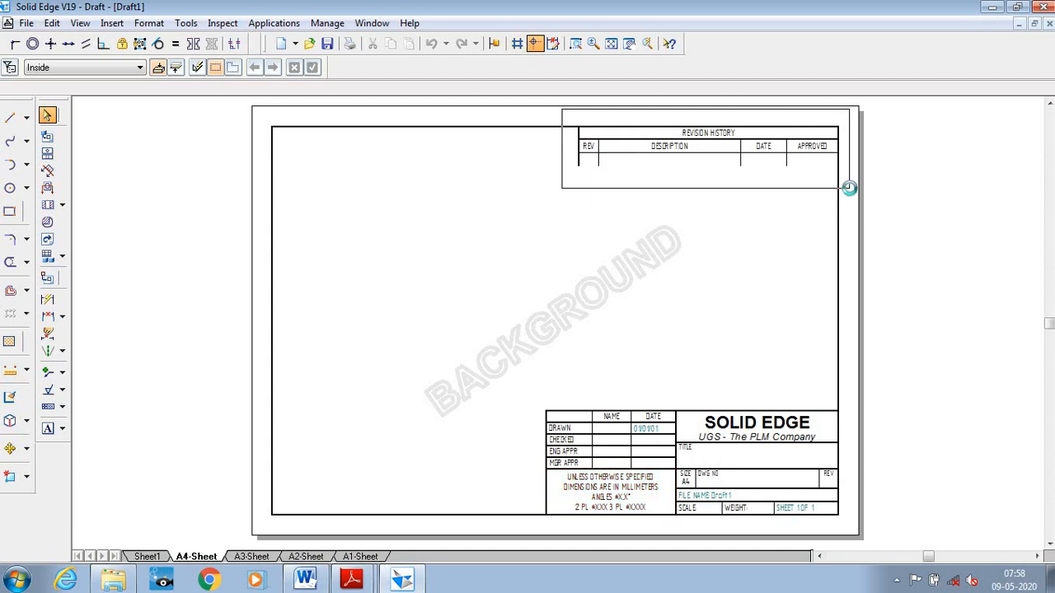
{"action": "key", "text": "Delete"}
{"action": "left_click_drag", "start_coordinate": [521, 386], "coordinate": [850, 521]}
{"action": "key", "text": "Delete"}
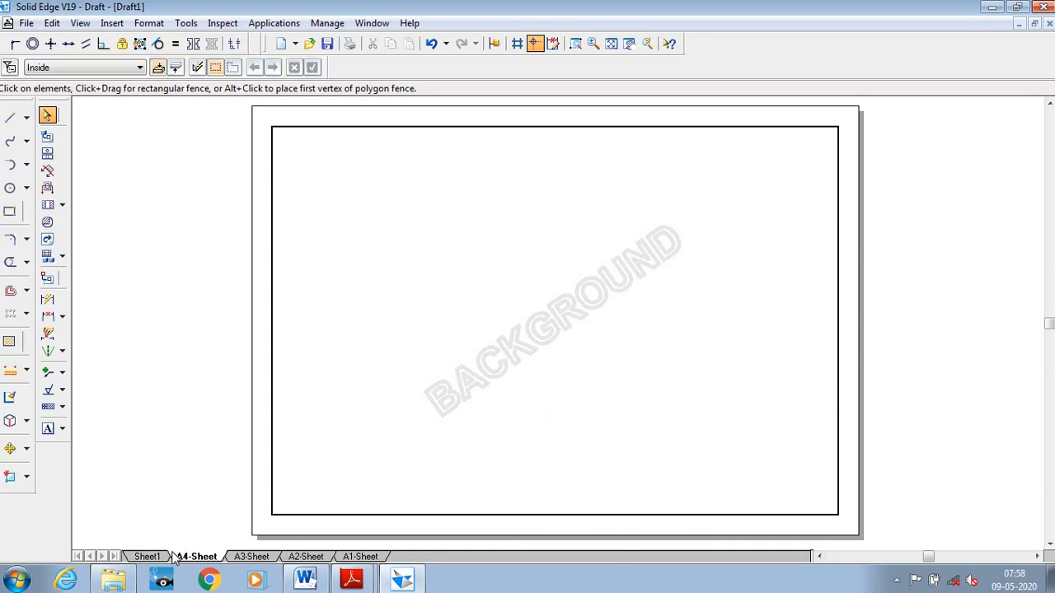
Hide the background sheets and assign A4-Sheet as the background of Sheet1.
{"action": "left_click", "coordinate": [80, 23]}
{"action": "left_click", "coordinate": [99, 40]}
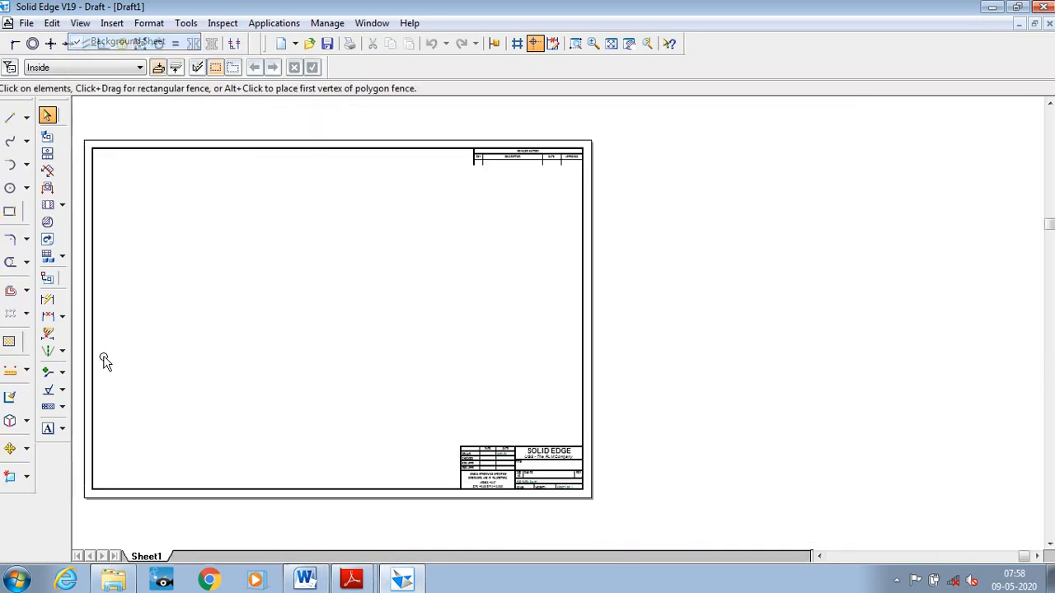
{"action": "right_click", "coordinate": [146, 556]}
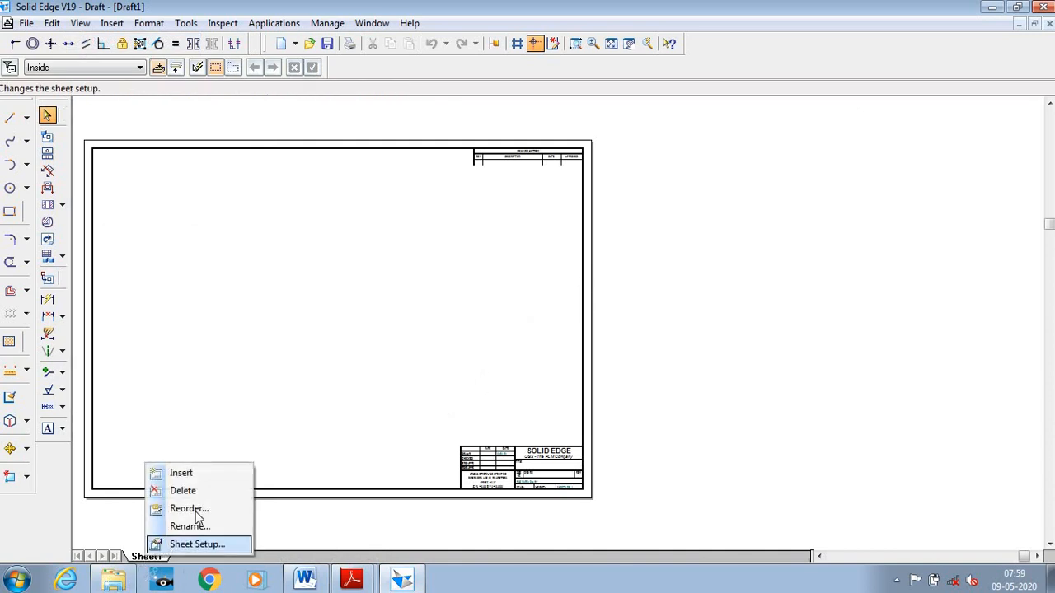
{"action": "left_click", "coordinate": [201, 543]}
{"action": "left_click", "coordinate": [502, 221]}
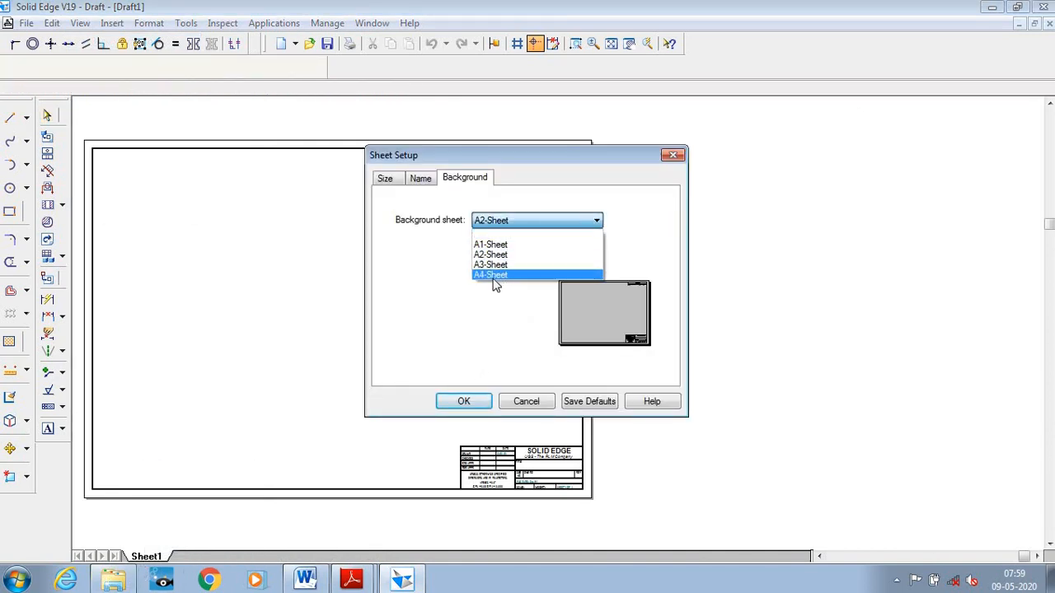
{"action": "left_click", "coordinate": [496, 277]}
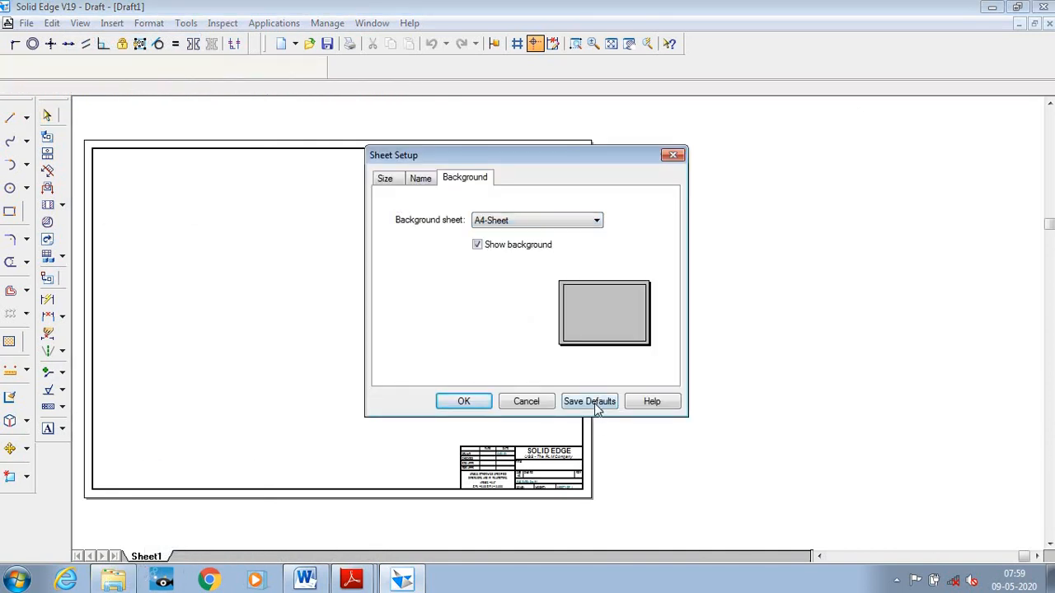
{"action": "left_click", "coordinate": [463, 402]}
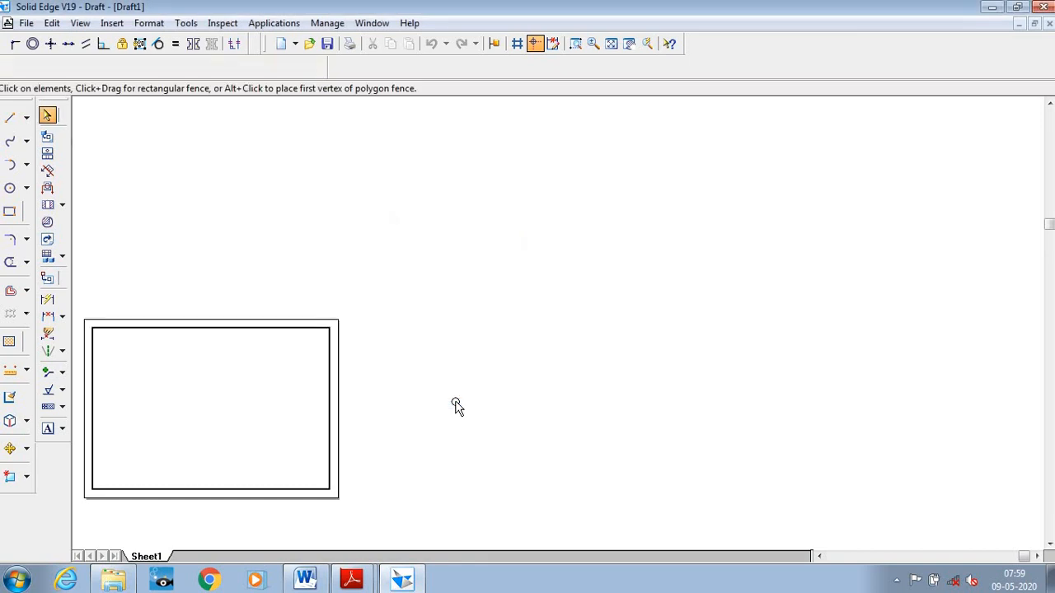
{"action": "left_click", "coordinate": [611, 44]}
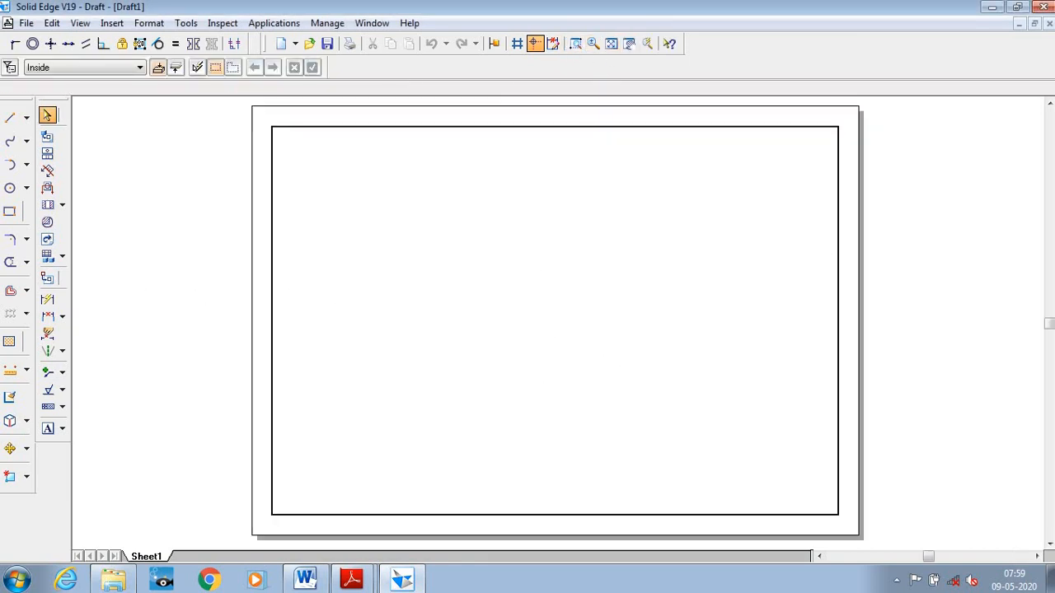
Draw a horizontal centre line in the Chain line type across the middle of the sheet.
{"action": "left_click", "coordinate": [18, 118]}
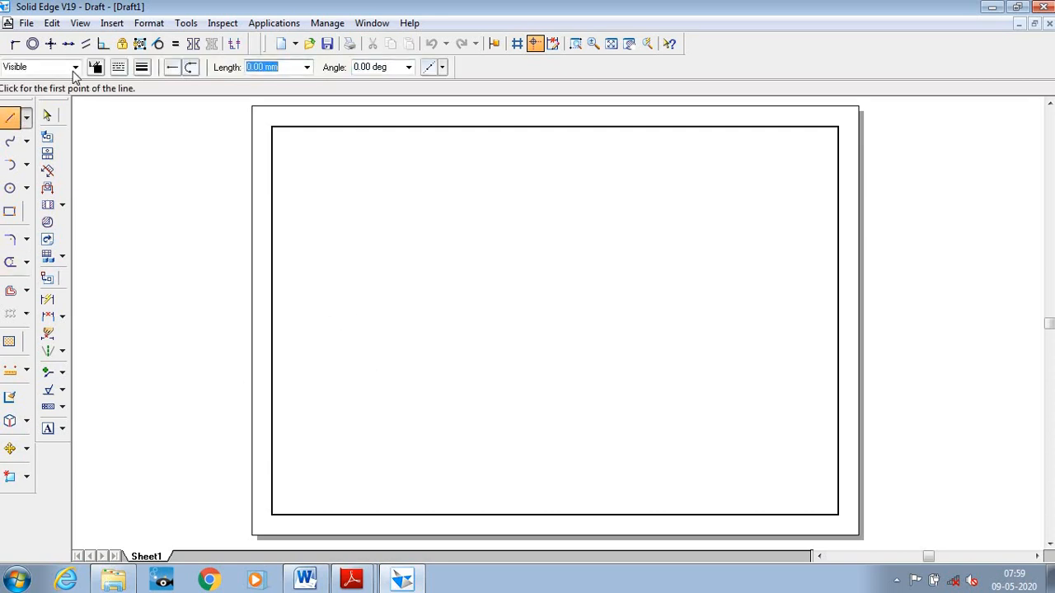
{"action": "left_click", "coordinate": [120, 68]}
{"action": "left_click", "coordinate": [138, 119]}
{"action": "left_click", "coordinate": [285, 323]}
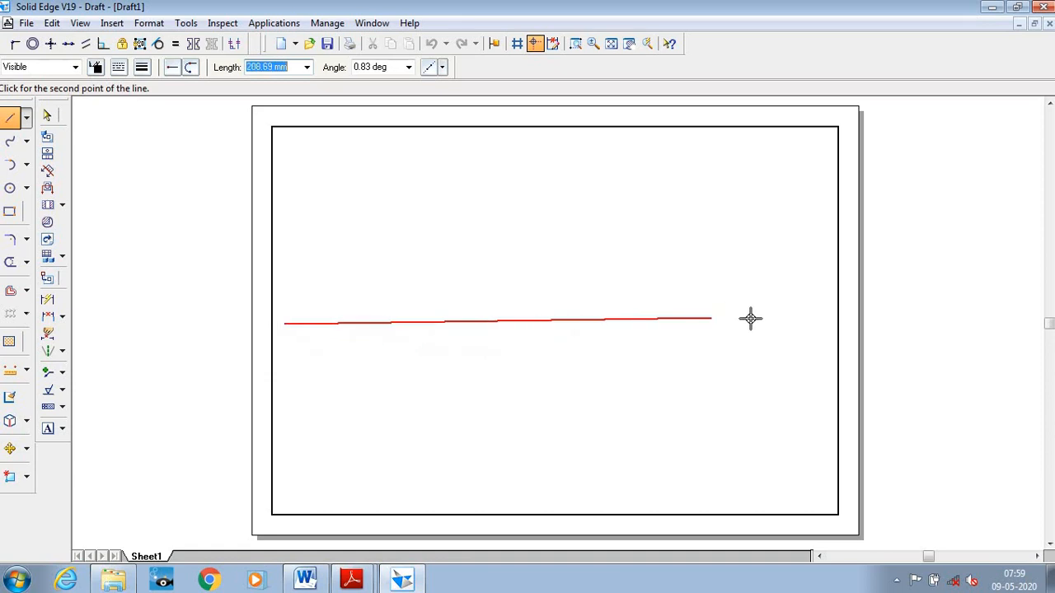
{"action": "left_click", "coordinate": [788, 372]}
{"action": "key", "text": "Escape"}
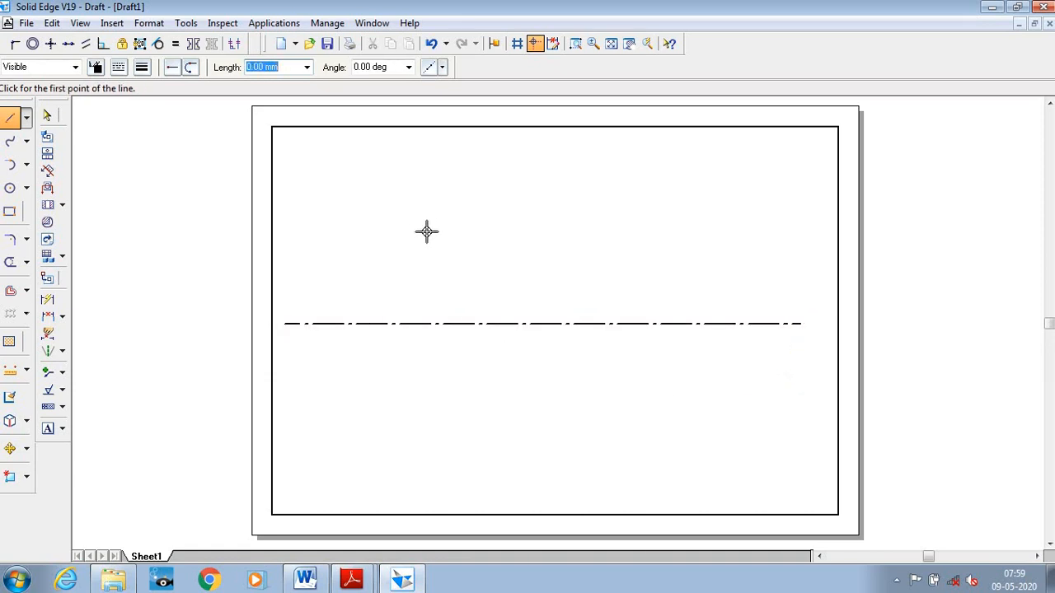
Draw a vertical chain centre line crossing the horizontal one in the left half of the sheet.
{"action": "left_click", "coordinate": [391, 198]}
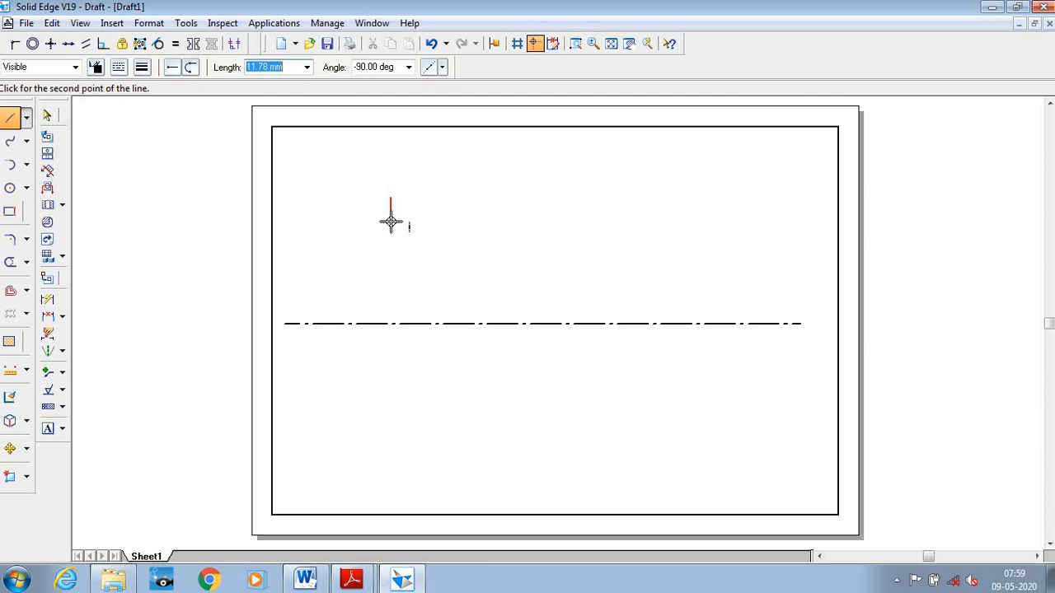
{"action": "key", "text": "Escape"}
{"action": "left_click", "coordinate": [446, 226]}
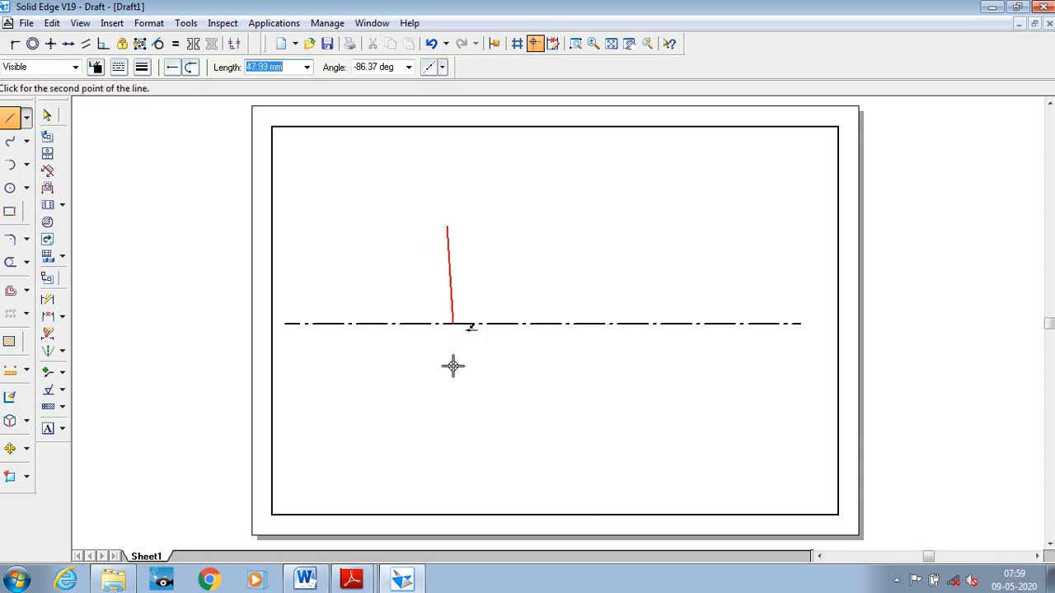
{"action": "left_click", "coordinate": [446, 412]}
{"action": "key", "text": "Escape"}
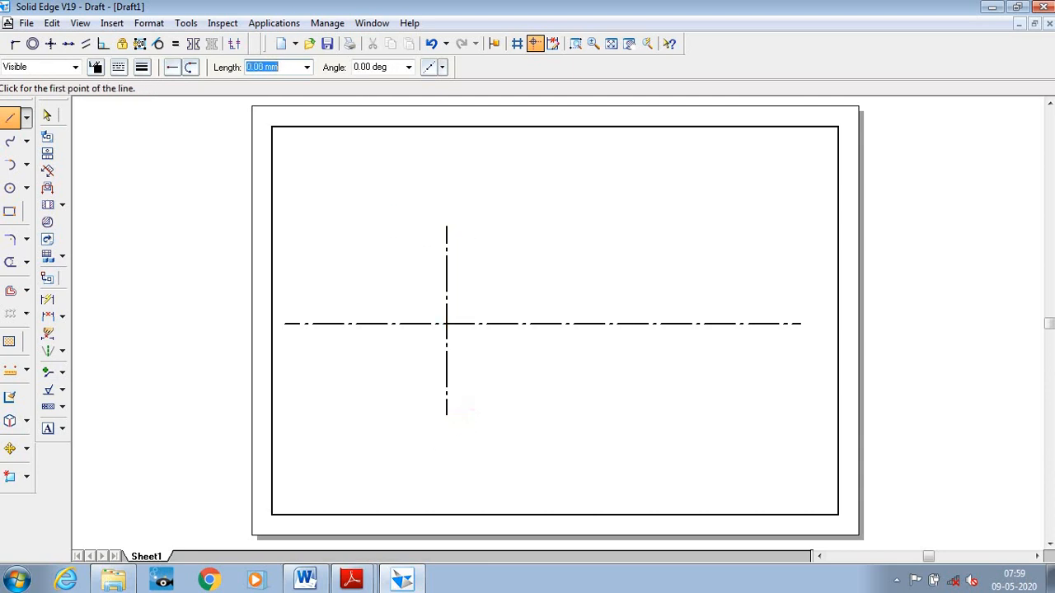
Set the line width of both centre lines to 0.13 mm.
{"action": "left_click", "coordinate": [47, 115]}
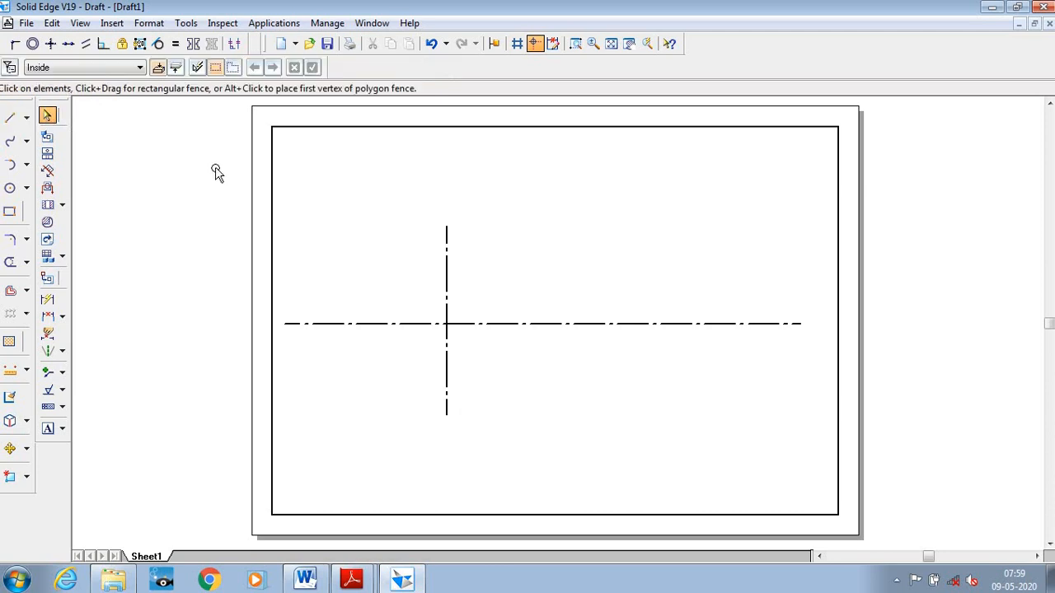
{"action": "key", "text": "ctrl+a"}
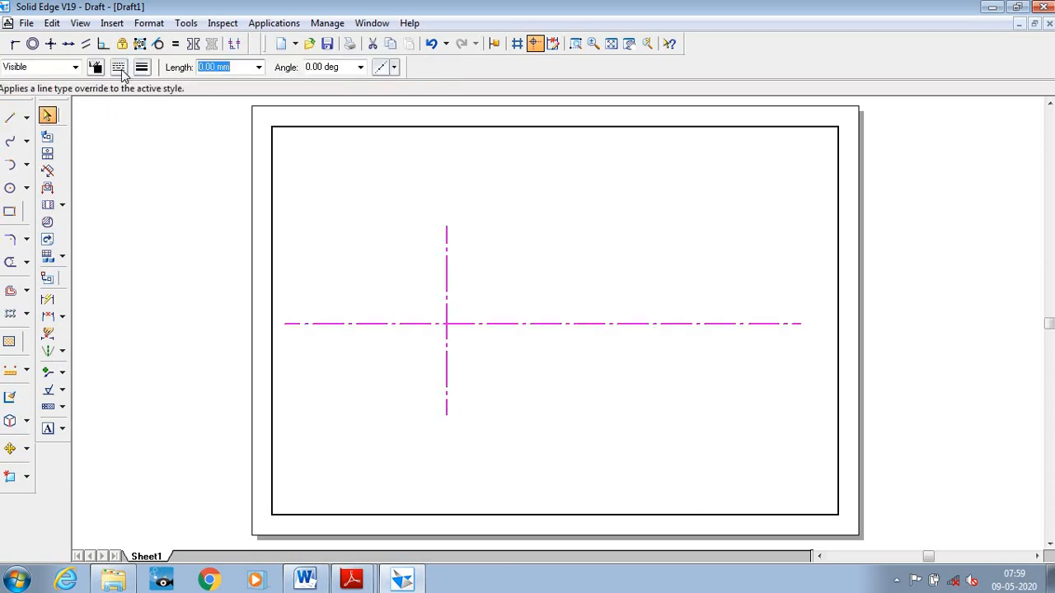
{"action": "left_click", "coordinate": [118, 66]}
{"action": "left_click", "coordinate": [142, 67]}
{"action": "left_click", "coordinate": [151, 95]}
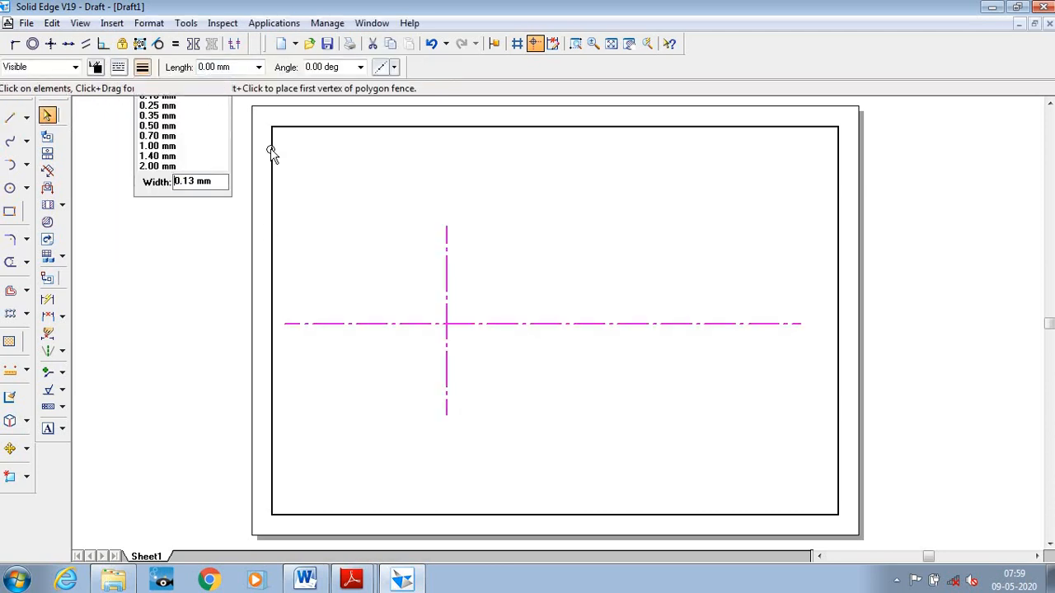
{"action": "left_click", "coordinate": [518, 246]}
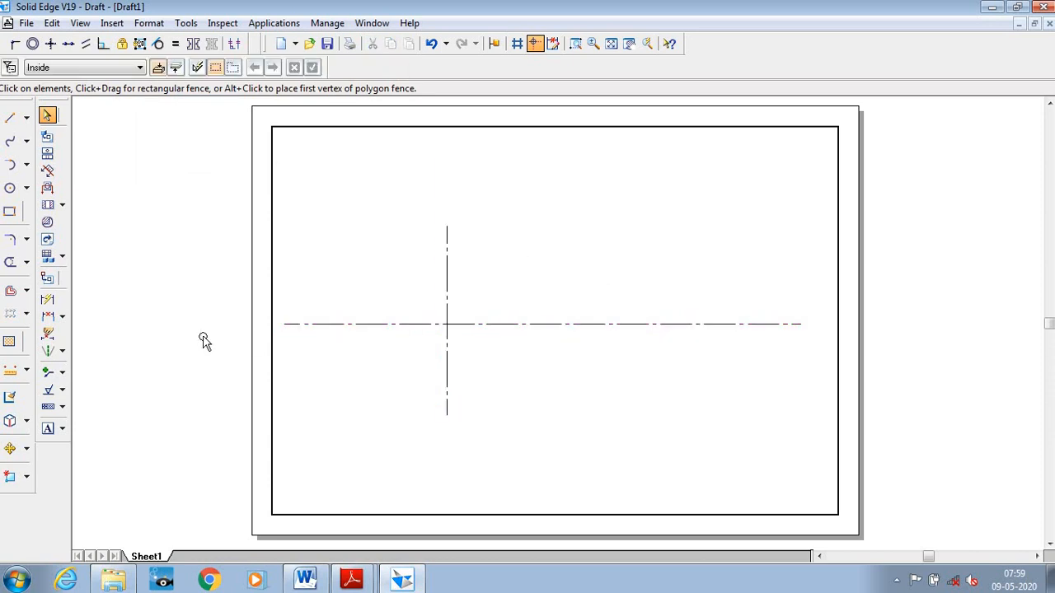
Choose a line width for new lines and set the Line tool's line type to solid.
{"action": "left_click", "coordinate": [10, 118]}
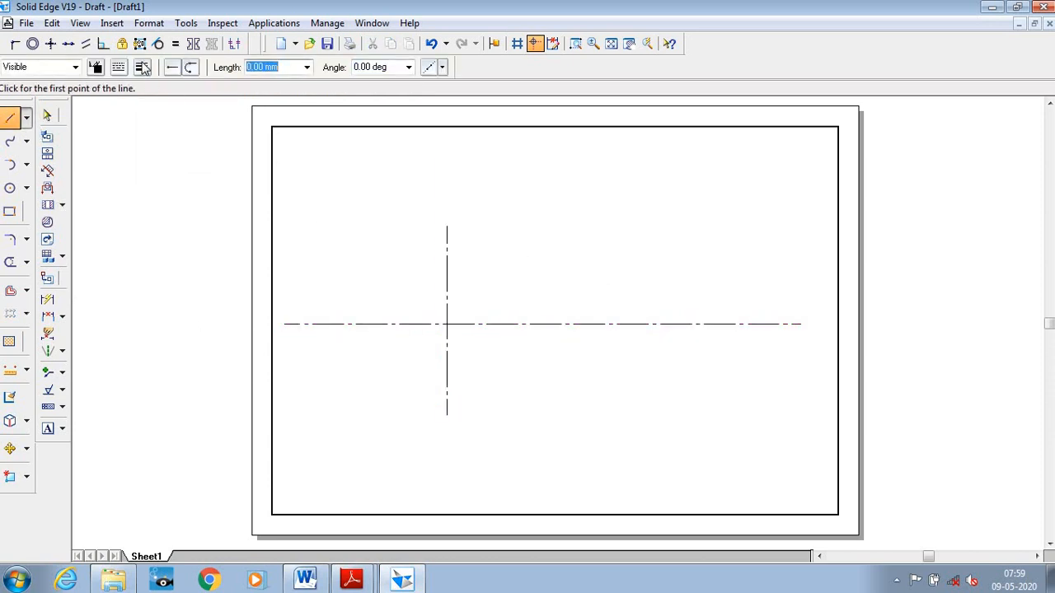
{"action": "left_click", "coordinate": [143, 67]}
{"action": "left_click", "coordinate": [148, 95]}
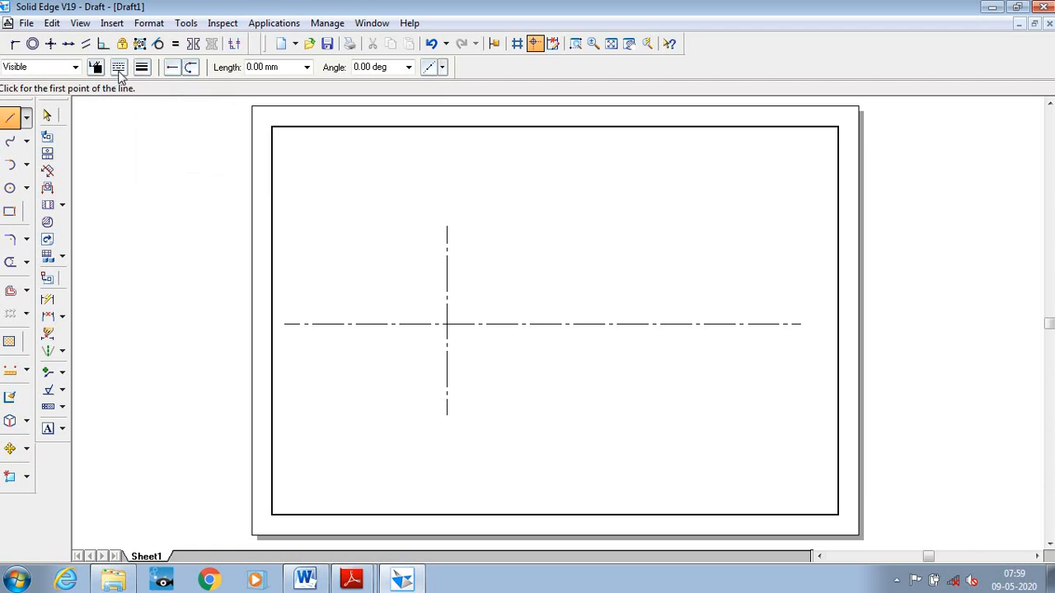
{"action": "left_click", "coordinate": [119, 68]}
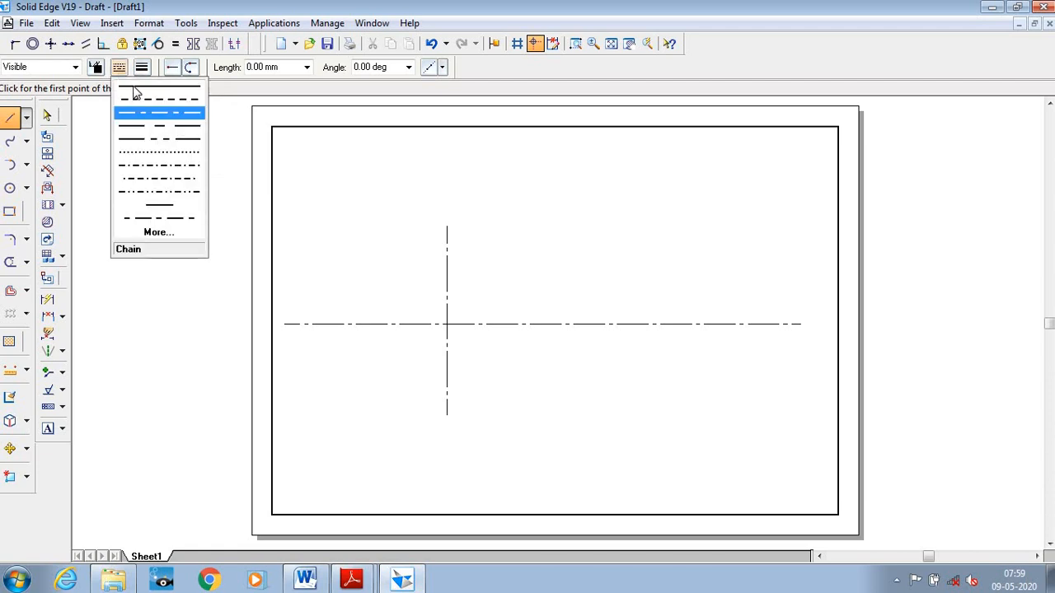
{"action": "left_click", "coordinate": [135, 91]}
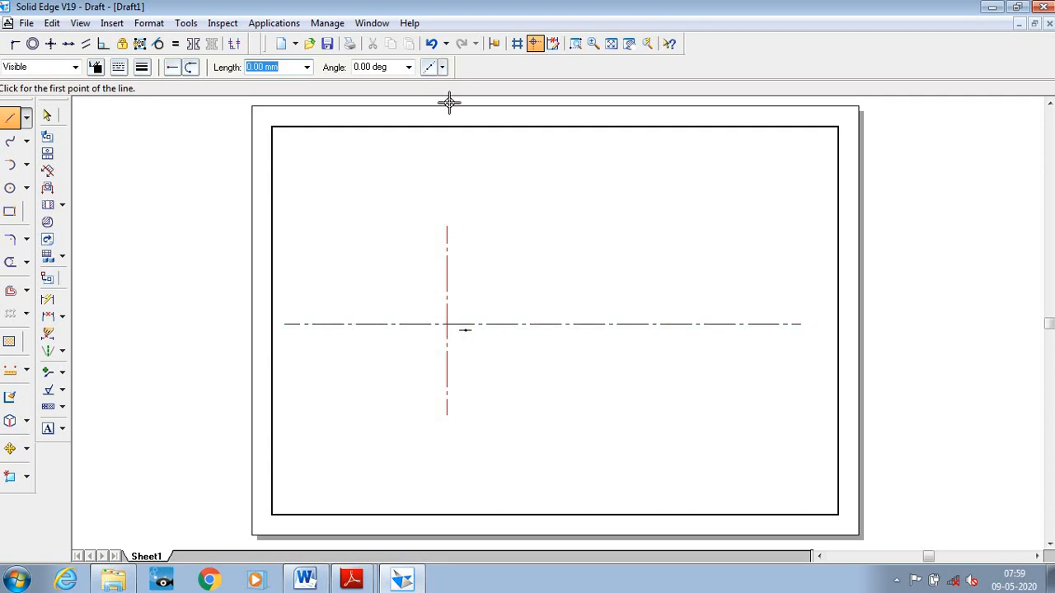
Enable the Parallel and Intersection point relationships in the IntelliSketch settings.
{"action": "left_click", "coordinate": [575, 43]}
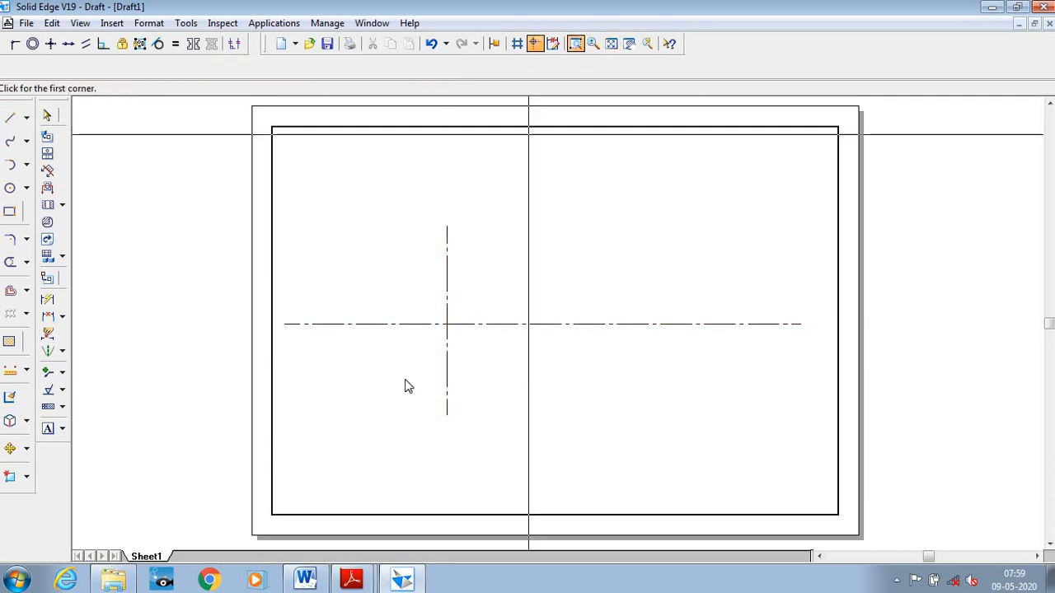
{"action": "left_click", "coordinate": [435, 312]}
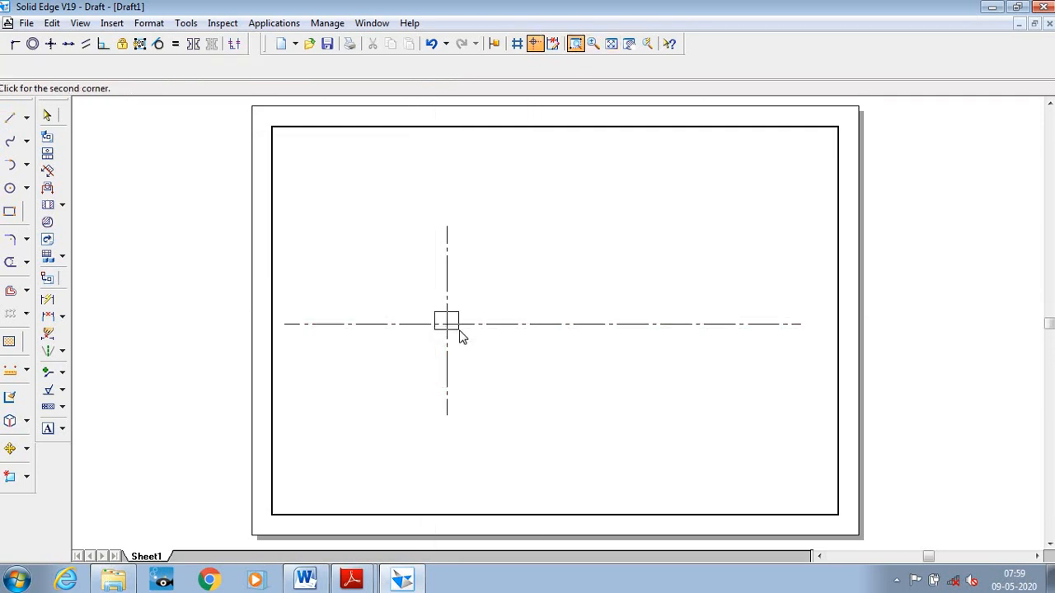
{"action": "left_click", "coordinate": [460, 336]}
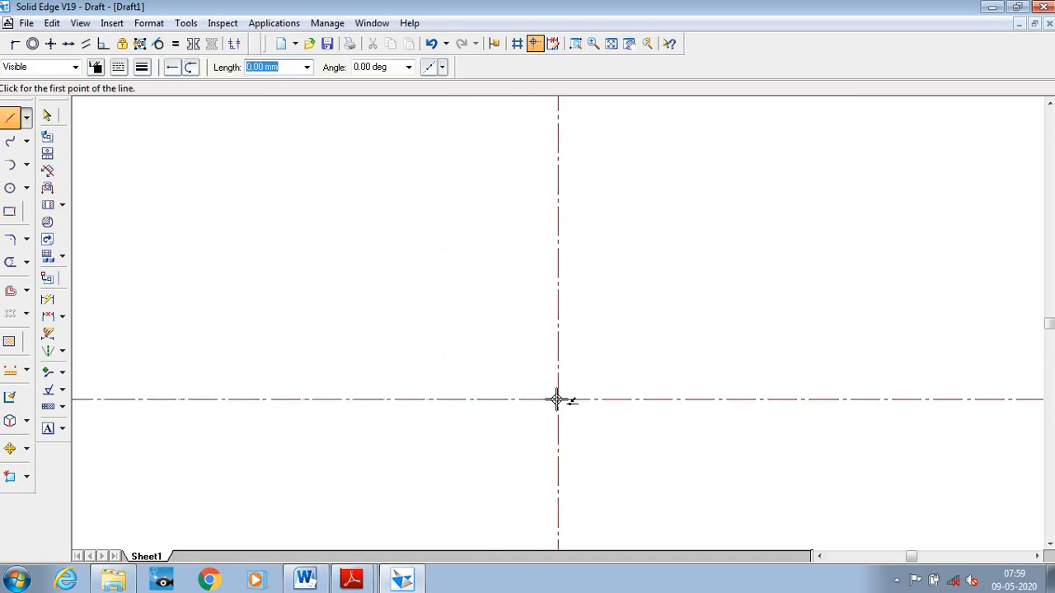
{"action": "left_click", "coordinate": [186, 23]}
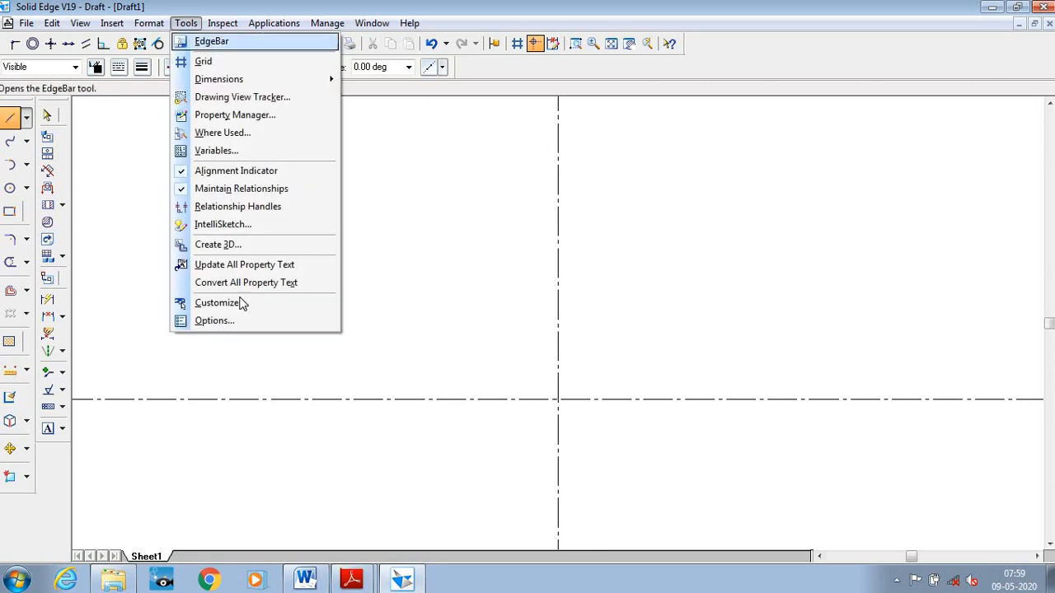
{"action": "left_click", "coordinate": [242, 231]}
{"action": "left_click", "coordinate": [493, 206]}
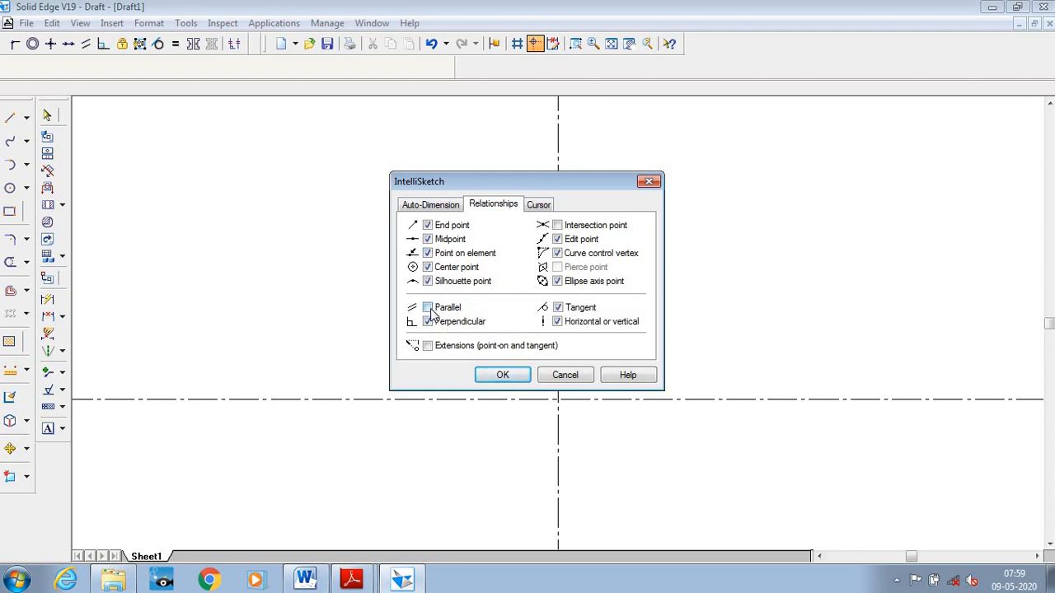
{"action": "left_click", "coordinate": [428, 309]}
{"action": "left_click", "coordinate": [558, 226]}
{"action": "left_click", "coordinate": [501, 375]}
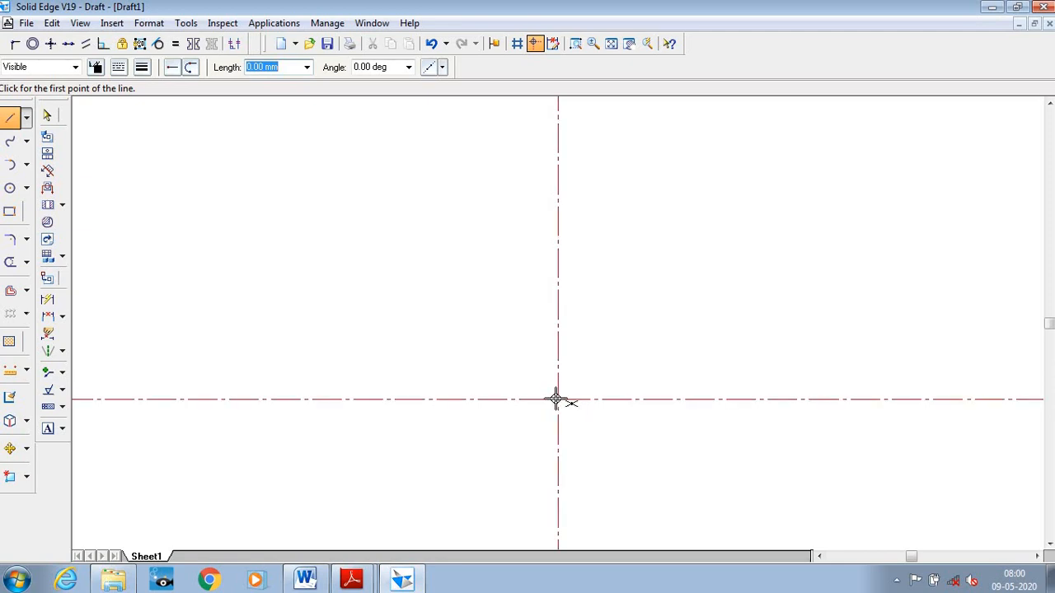
Draw a 10 mm solid line straight up from the intersection of the two centre lines.
{"action": "left_click", "coordinate": [557, 400]}
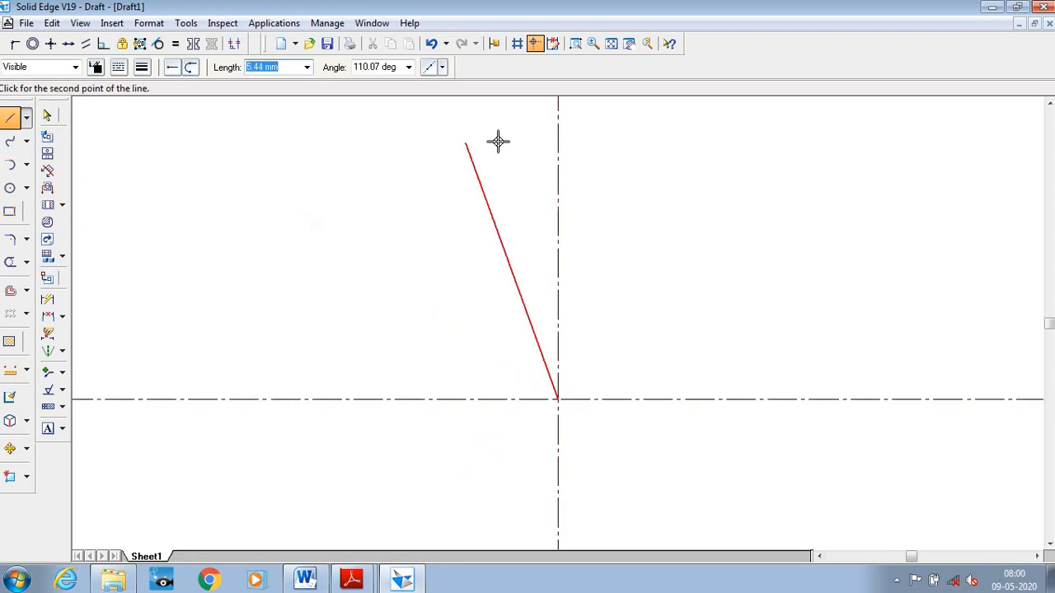
{"action": "left_click", "coordinate": [610, 44]}
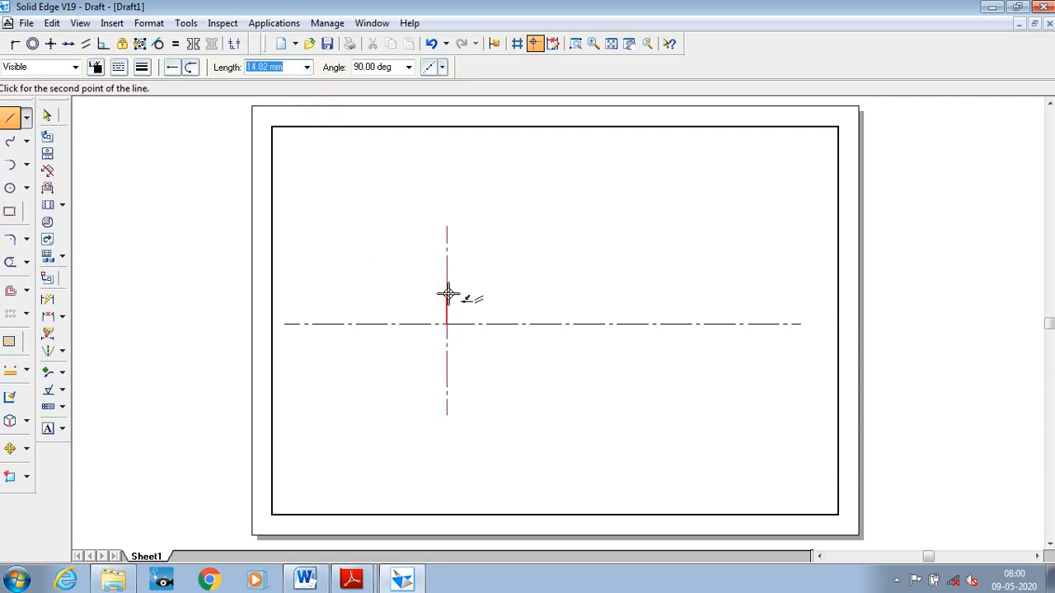
{"action": "type", "text": "10"}
{"action": "key", "text": "Tab"}
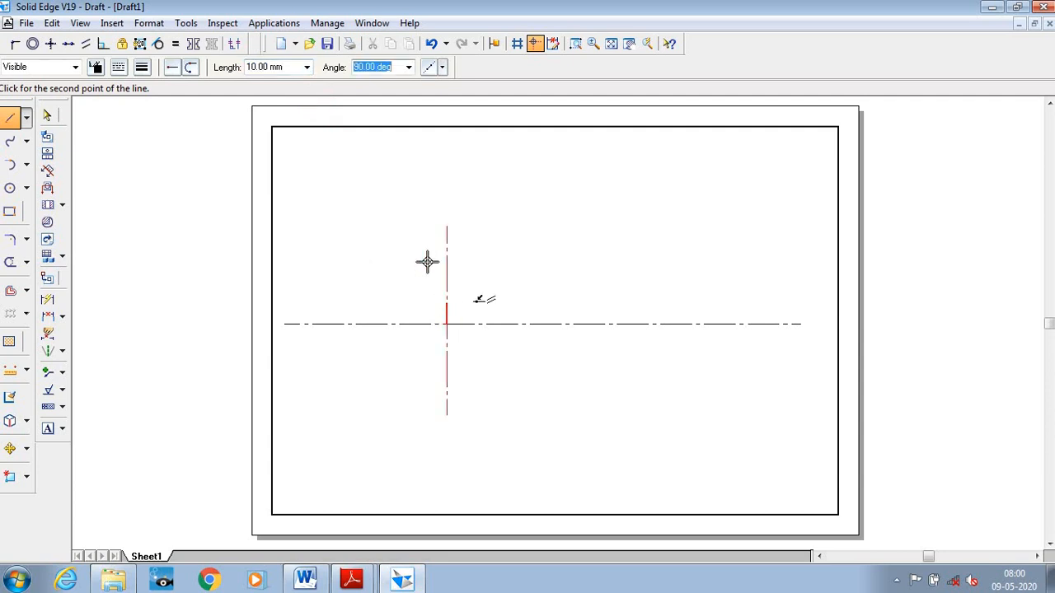
{"action": "left_click", "coordinate": [449, 305]}
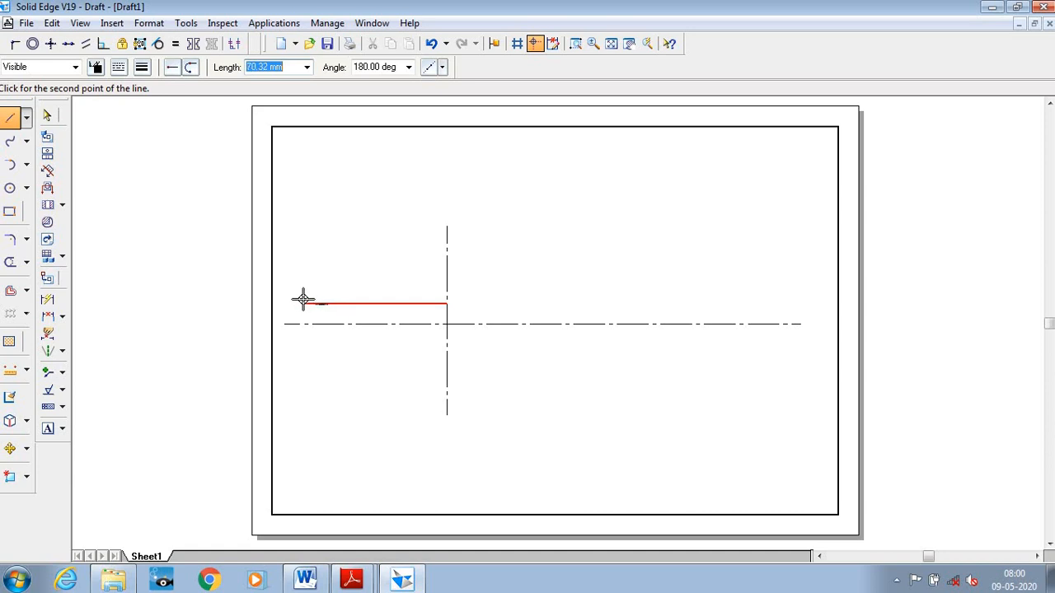
Continue the shaft outline about 70 mm to the left, 20 mm down, and back to the vertical centre line.
{"action": "left_click", "coordinate": [307, 326]}
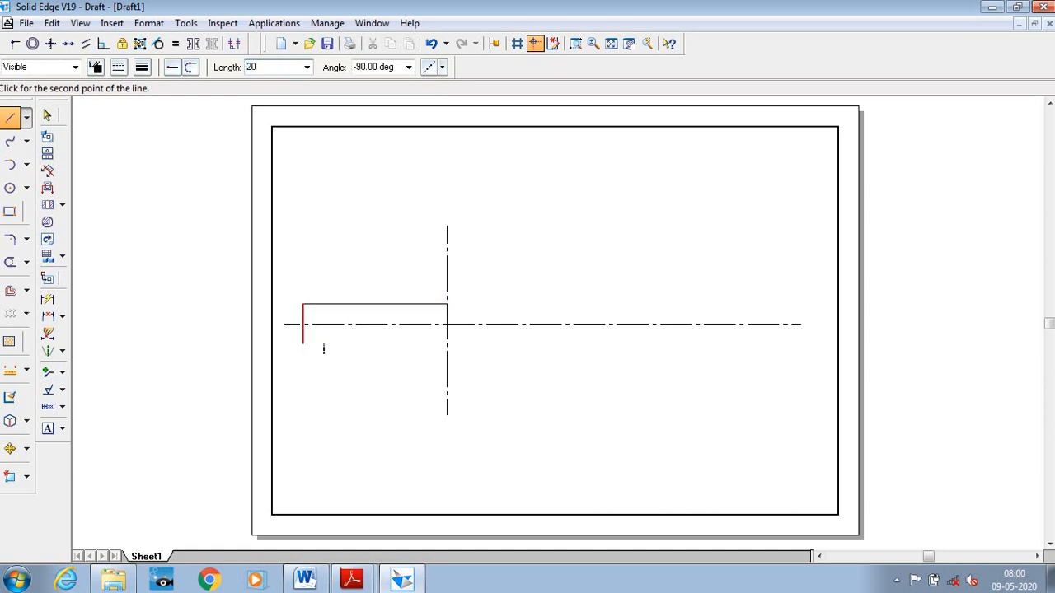
{"action": "type", "text": "20"}
{"action": "key", "text": "Tab"}
{"action": "left_click", "coordinate": [304, 344]}
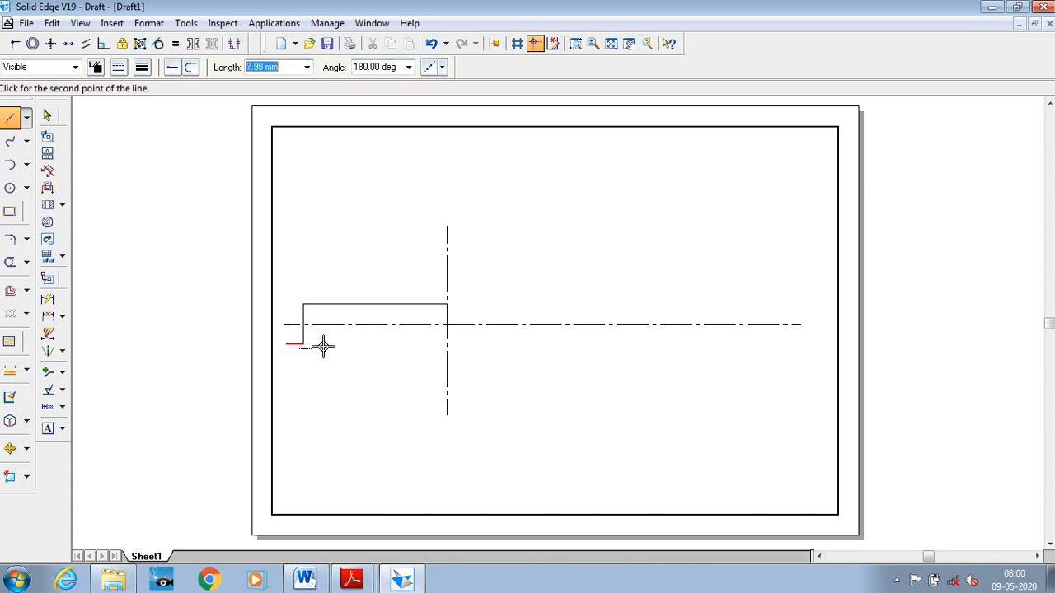
{"action": "left_click", "coordinate": [446, 344]}
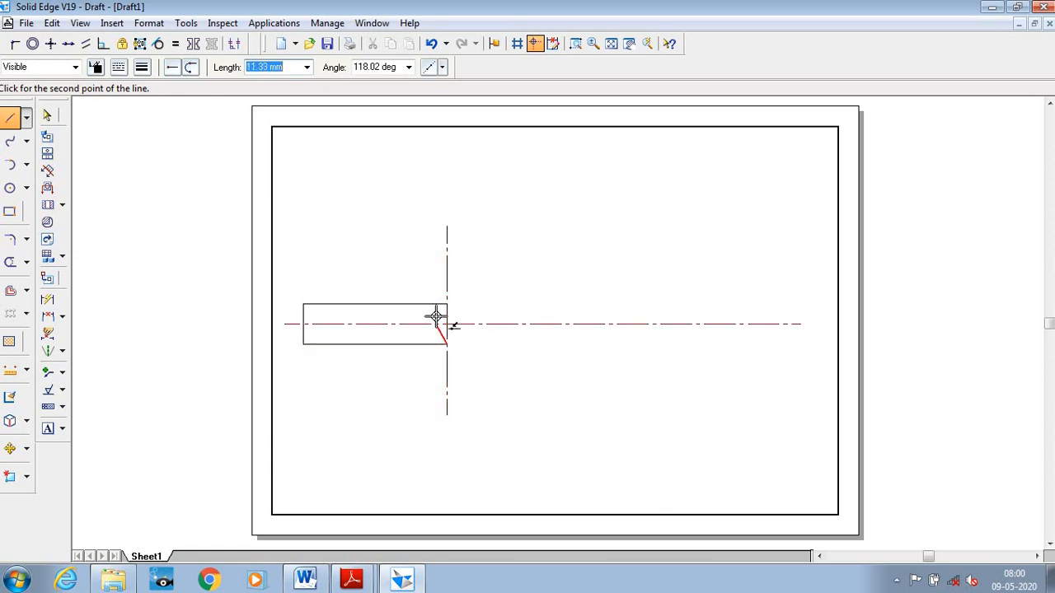
{"action": "right_click", "coordinate": [467, 338]}
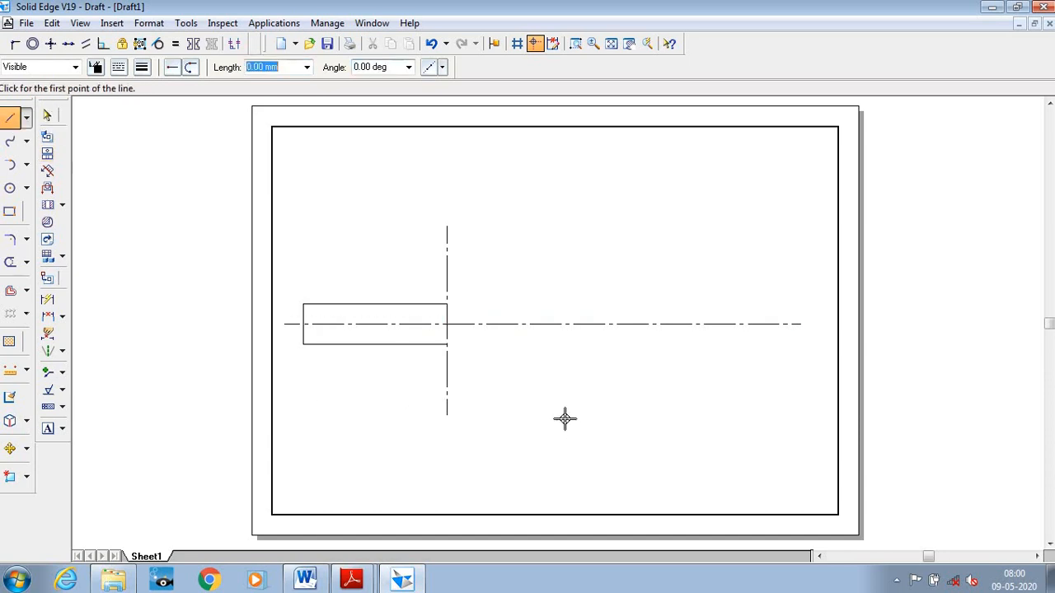
Switch to the Split muff coupling document in Word and review the muff diameter and length formulas.
{"action": "left_click", "coordinate": [311, 582]}
{"action": "scroll", "coordinate": [711, 400], "scroll_direction": "up", "scroll_amount": 3}
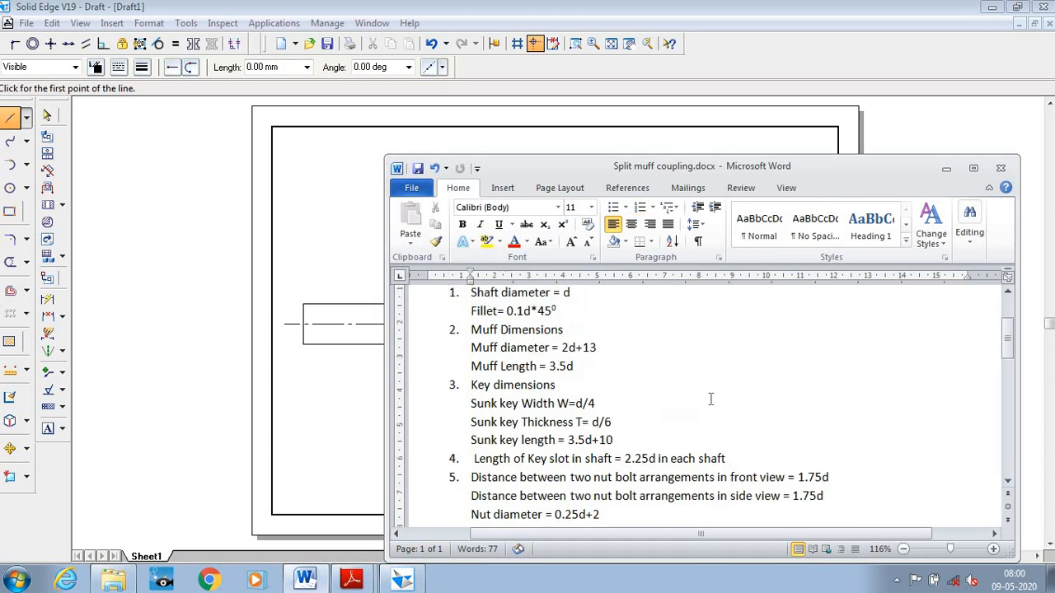
{"action": "scroll", "coordinate": [660, 400], "scroll_direction": "down", "scroll_amount": 1}
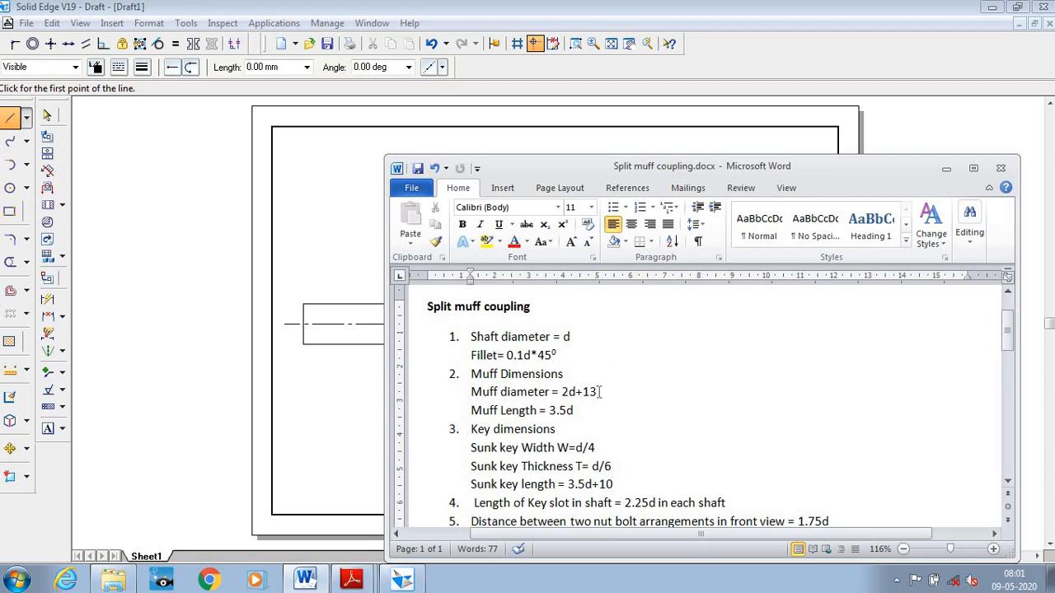
{"action": "left_click", "coordinate": [945, 168]}
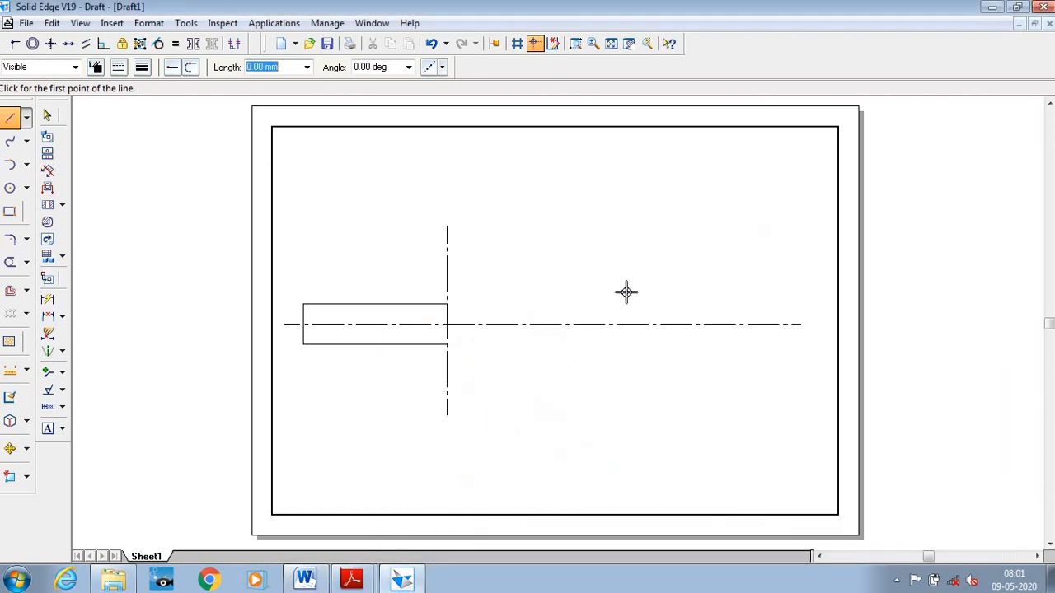
Draw a vertical line of length 53/2 mm at 90° upward from the centre lines' intersection.
{"action": "left_click", "coordinate": [445, 325]}
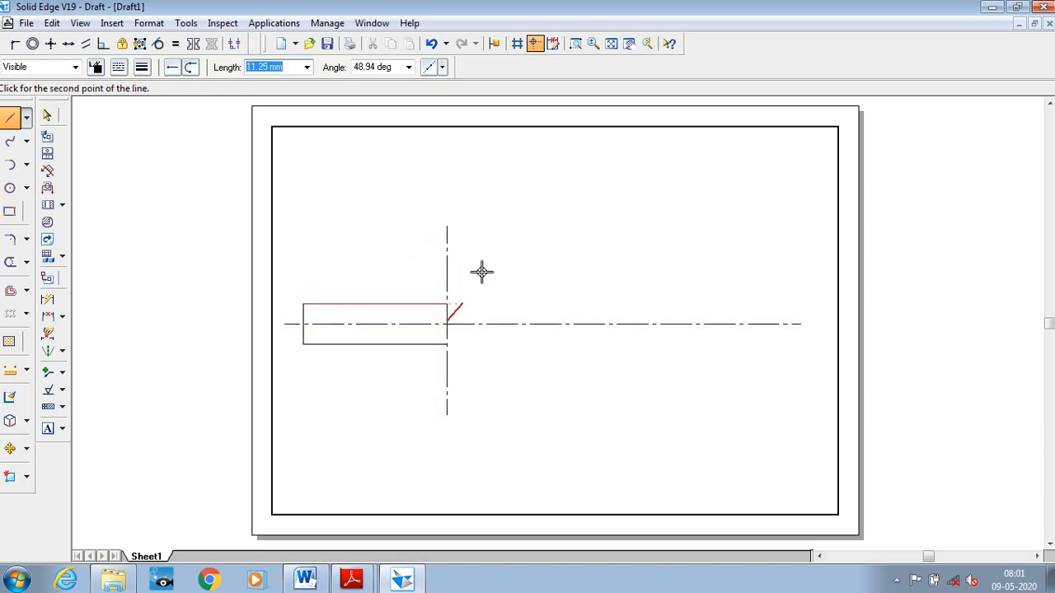
{"action": "key", "text": "Escape"}
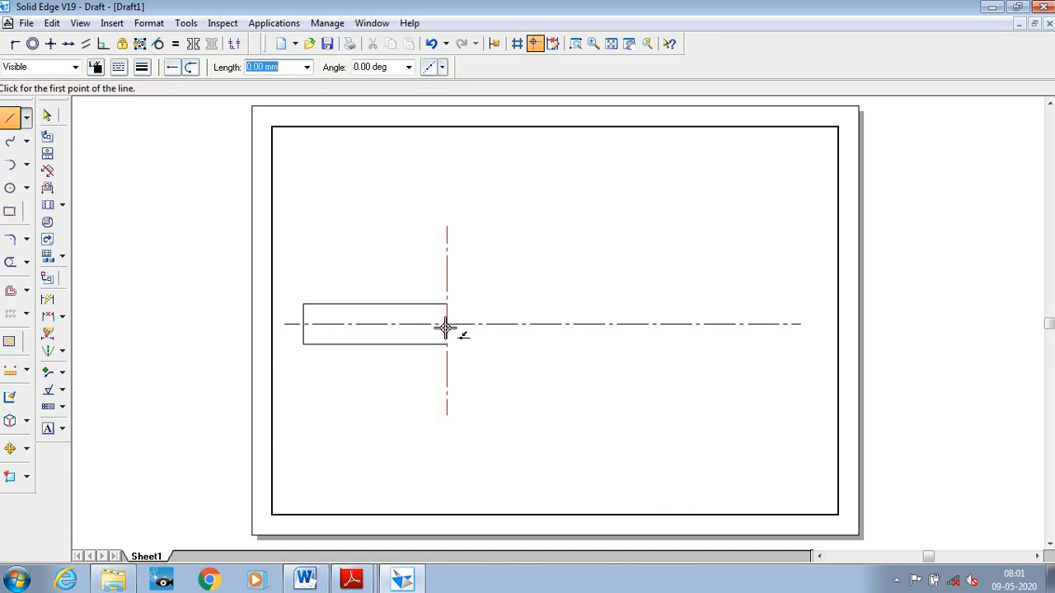
{"action": "left_click", "coordinate": [575, 43]}
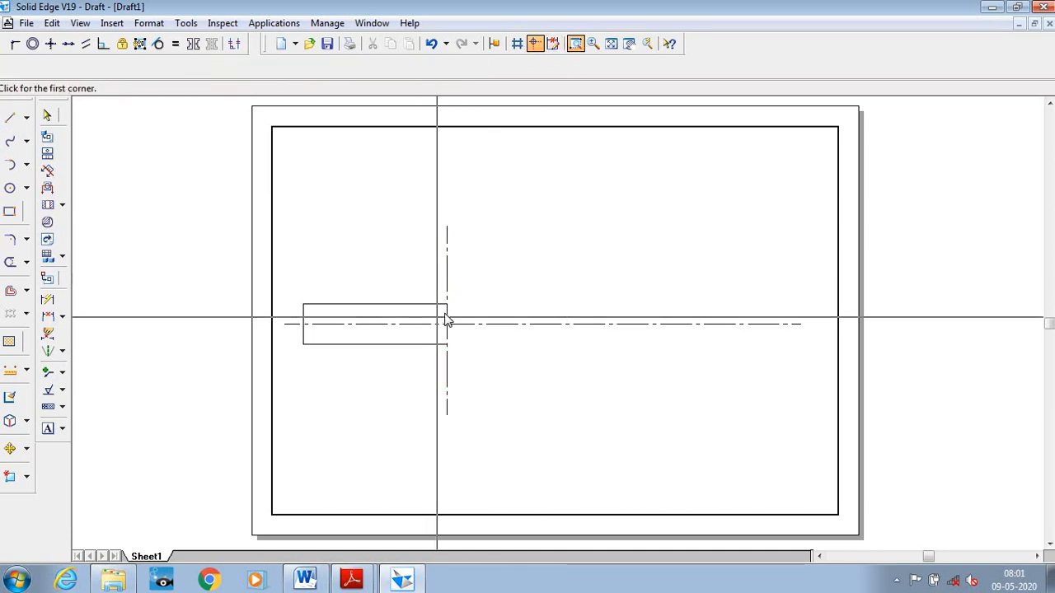
{"action": "left_click", "coordinate": [447, 316]}
{"action": "left_click", "coordinate": [482, 378]}
{"action": "right_click", "coordinate": [454, 374]}
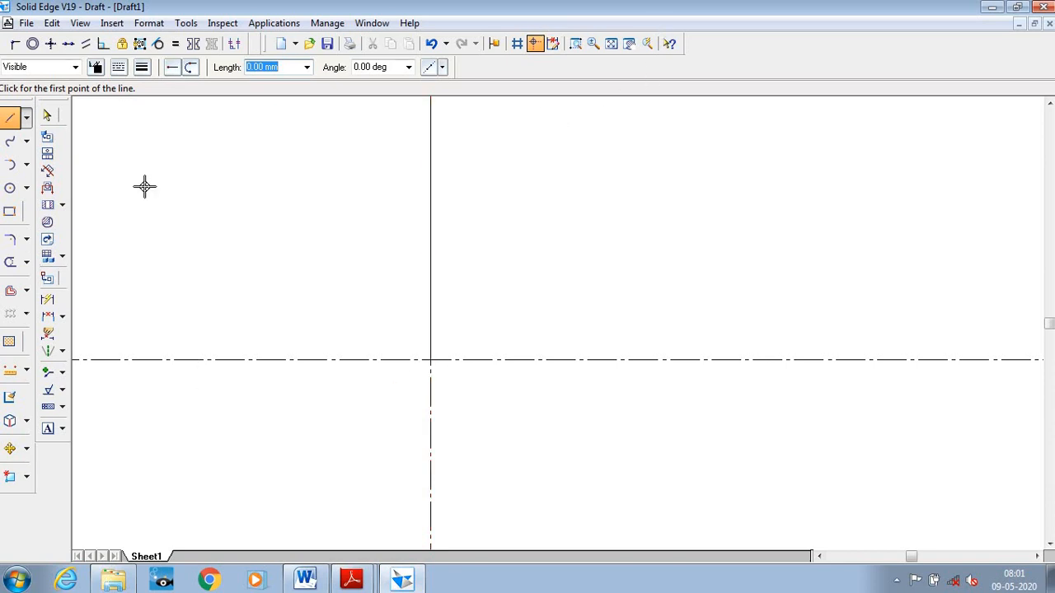
{"action": "left_click", "coordinate": [430, 360]}
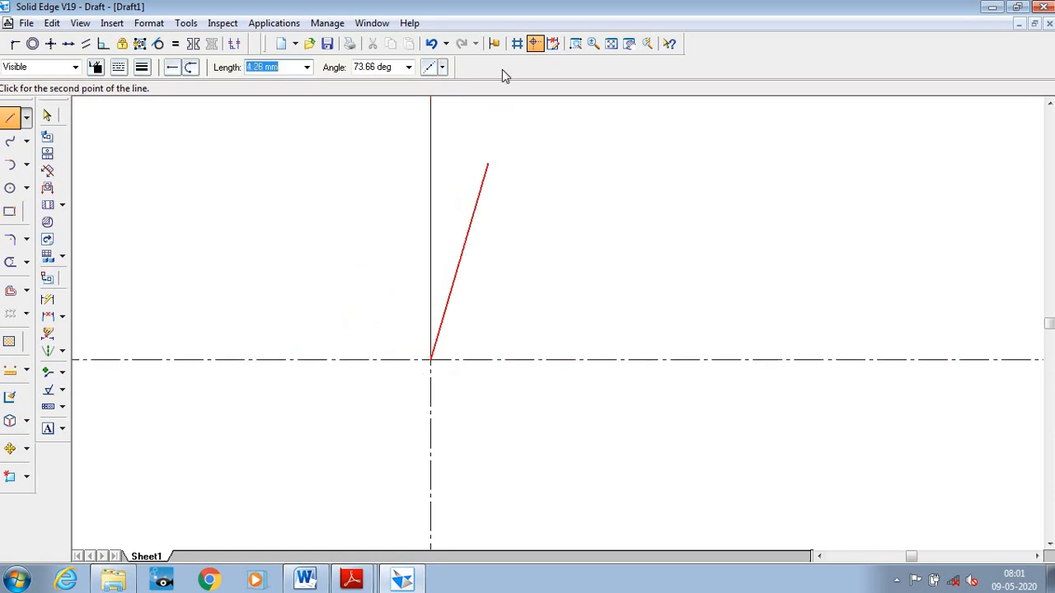
{"action": "left_click", "coordinate": [610, 46]}
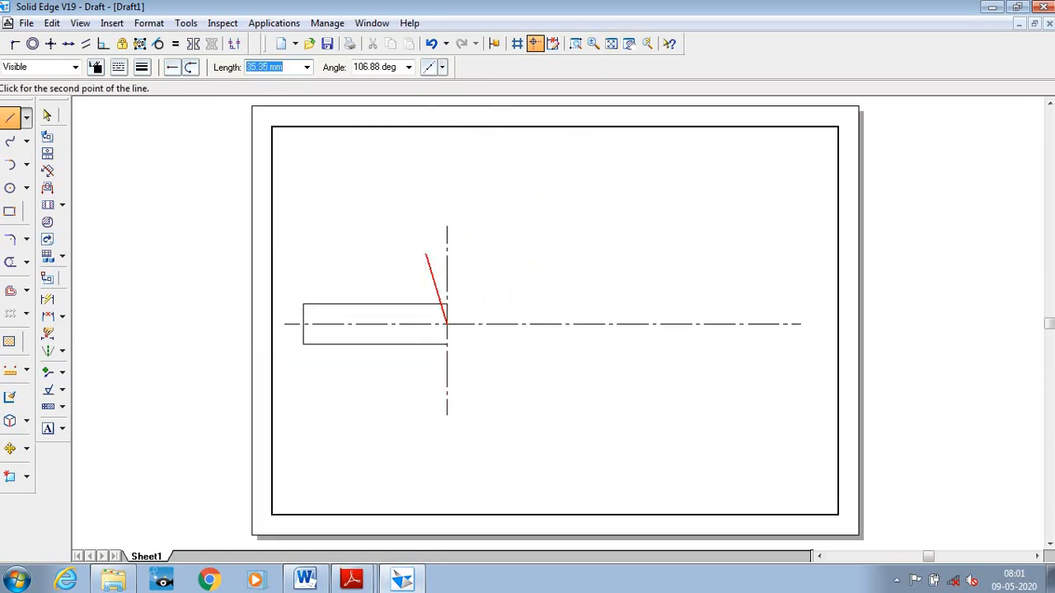
{"action": "type", "text": "53"}
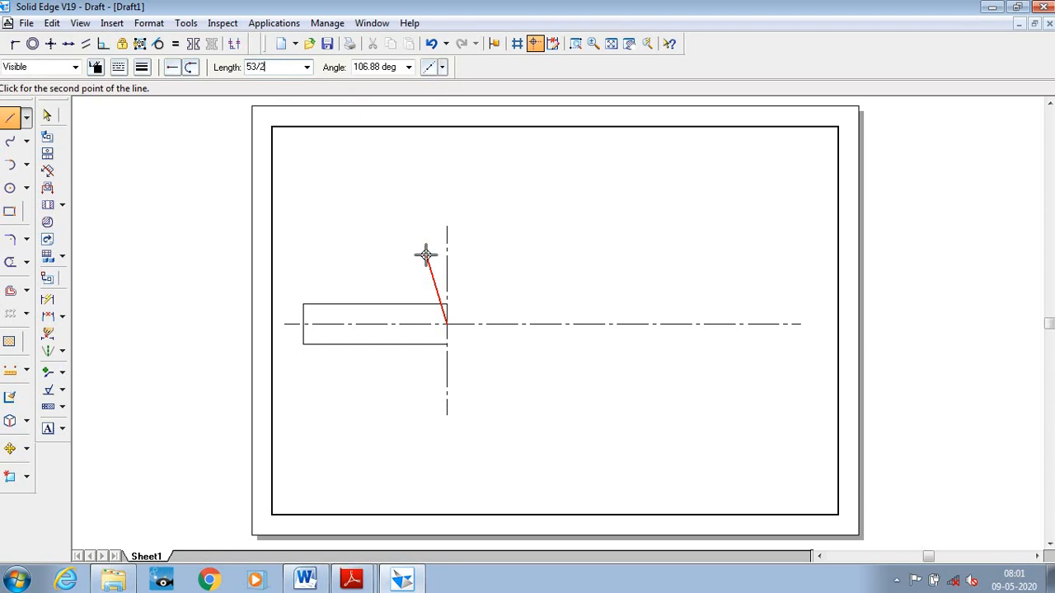
{"action": "type", "text": "/2"}
{"action": "key", "text": "Tab"}
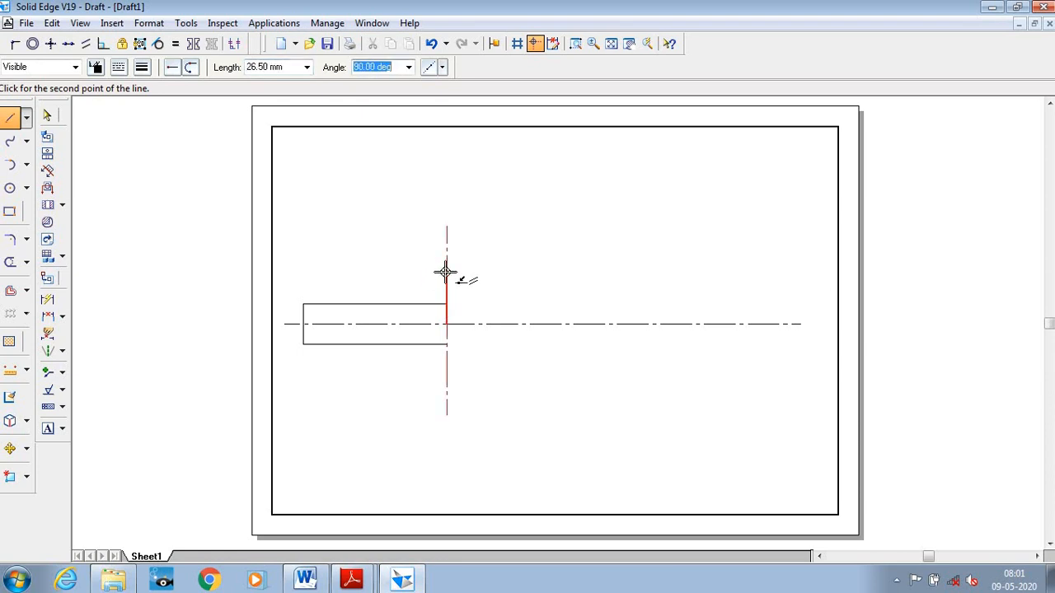
{"action": "left_click", "coordinate": [447, 268]}
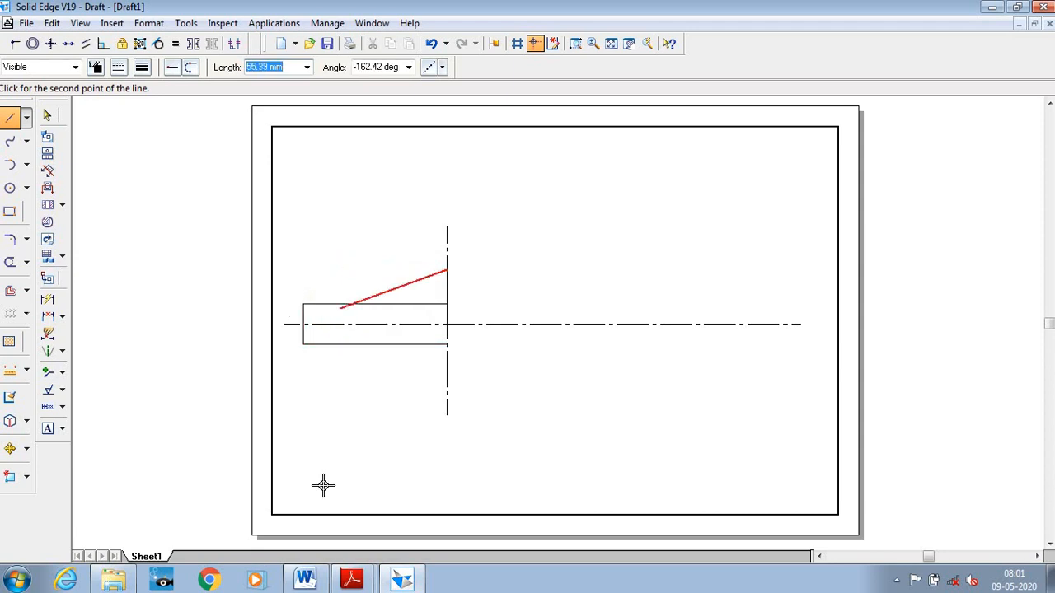
Check the muff length formula in the Word document and draw the muff's upper edge 35 mm to the left.
{"action": "left_click", "coordinate": [307, 580]}
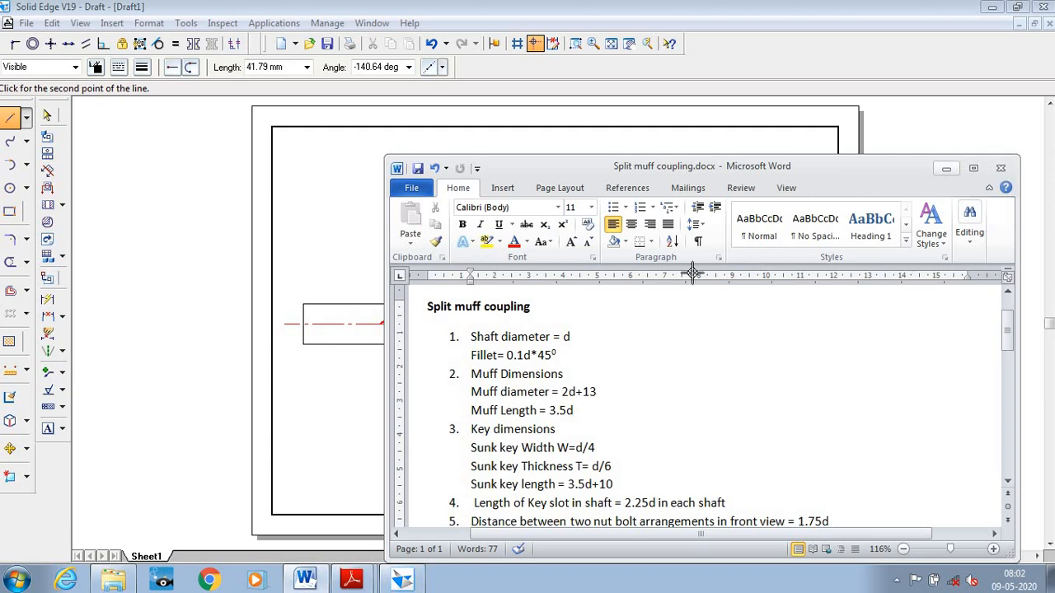
{"action": "left_click", "coordinate": [946, 168]}
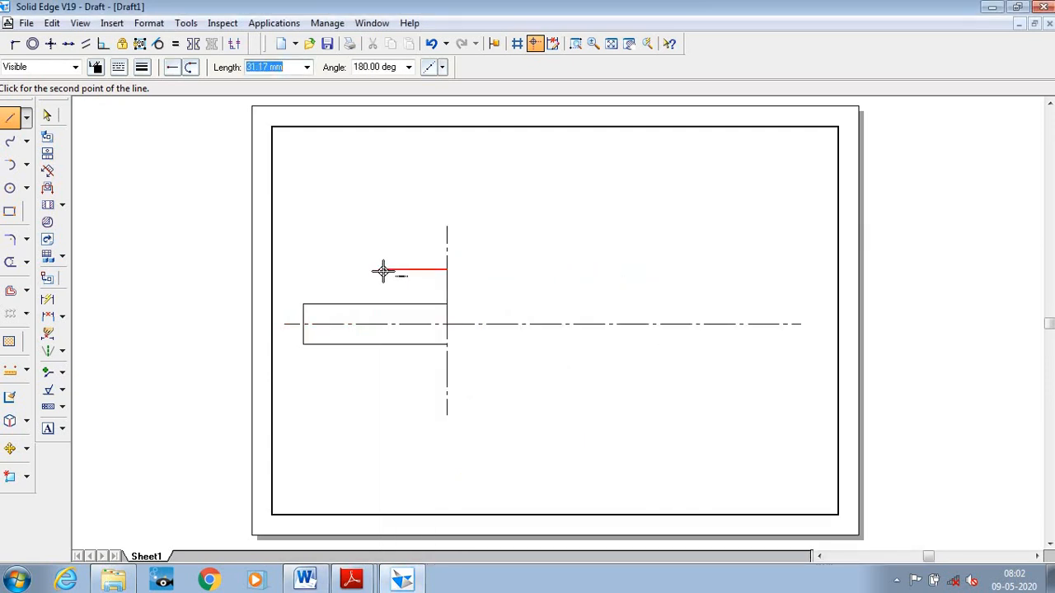
{"action": "type", "text": "35"}
{"action": "key", "text": "Tab"}
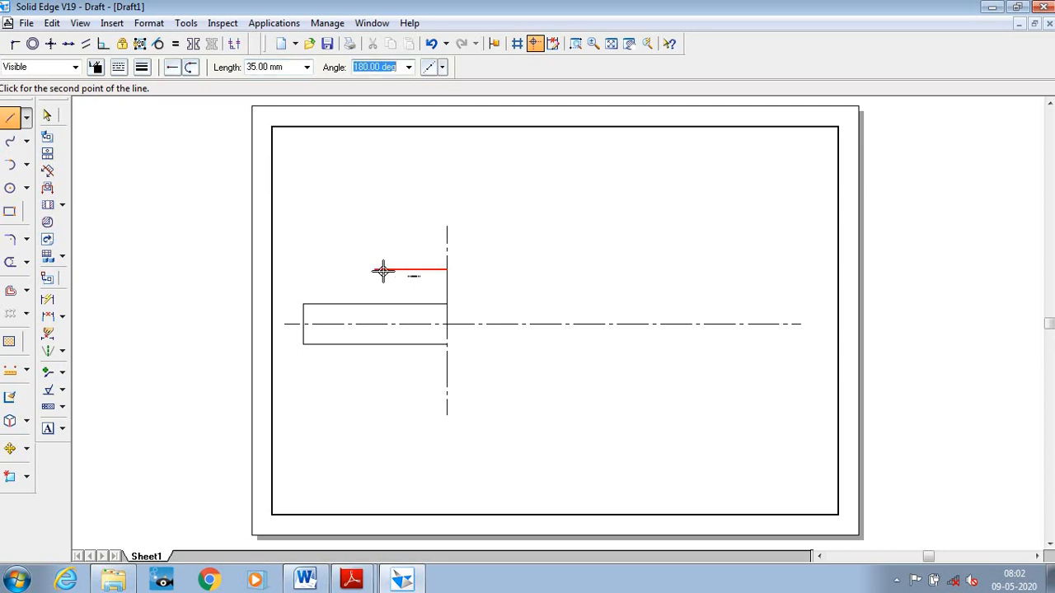
{"action": "left_click", "coordinate": [375, 269]}
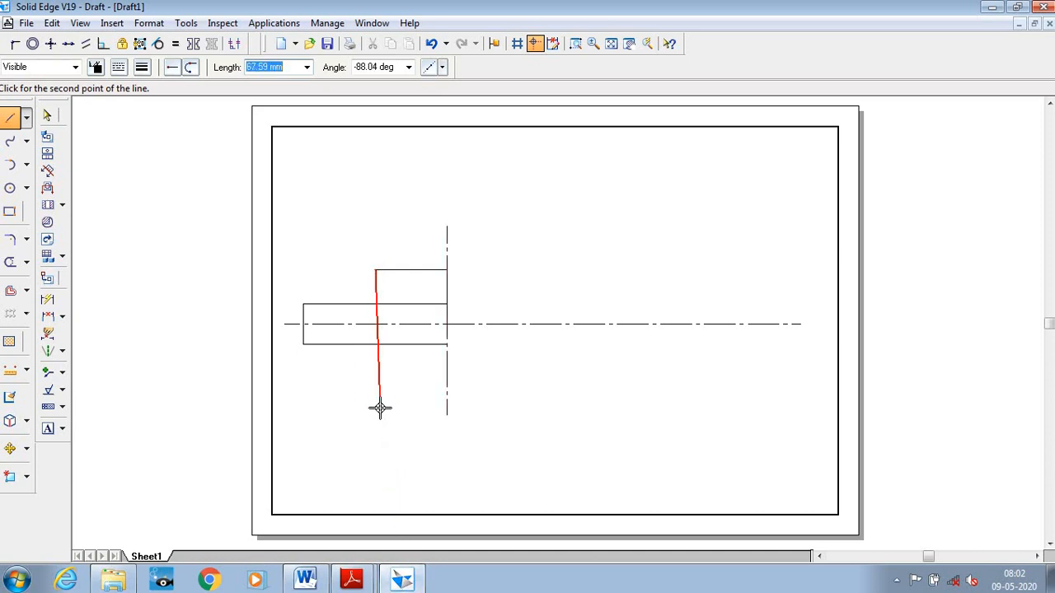
Draw the muff's left side 53 mm straight down and its lower edge back to the vertical centre line.
{"action": "type", "text": "53"}
{"action": "key", "text": "Tab"}
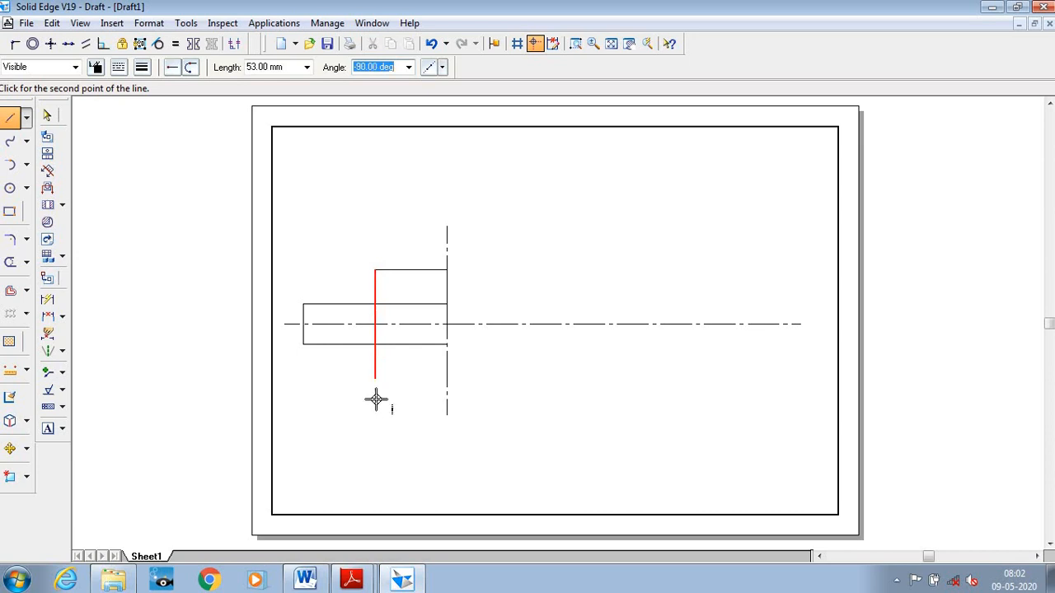
{"action": "left_click", "coordinate": [373, 383]}
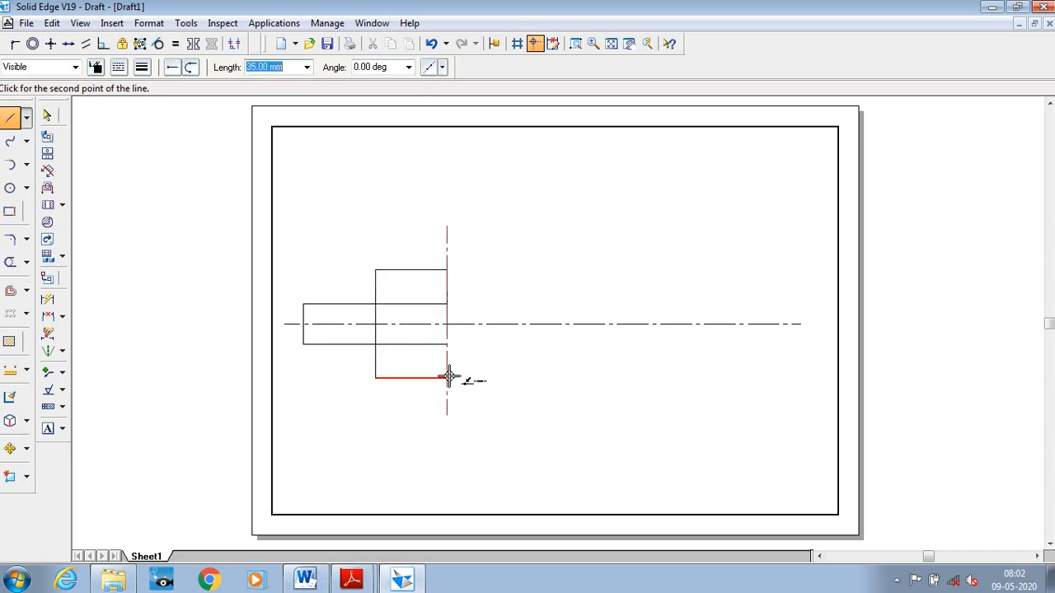
{"action": "left_click", "coordinate": [447, 378]}
{"action": "right_click", "coordinate": [515, 344]}
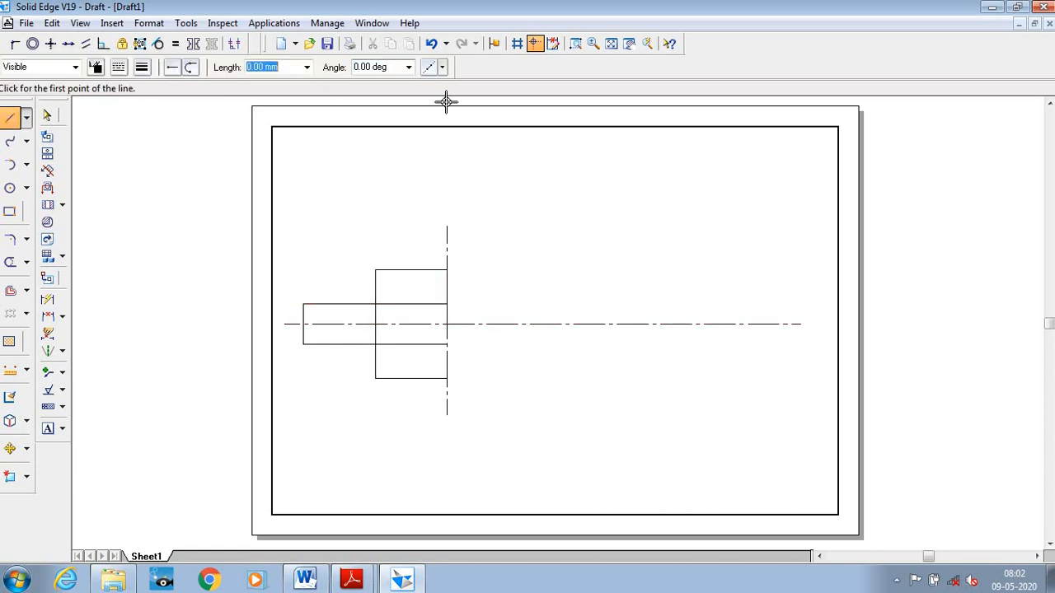
Review the sunk key width, thickness and length formulas in the Word document, and return to the Solid Edge drawing.
{"action": "left_click", "coordinate": [305, 581]}
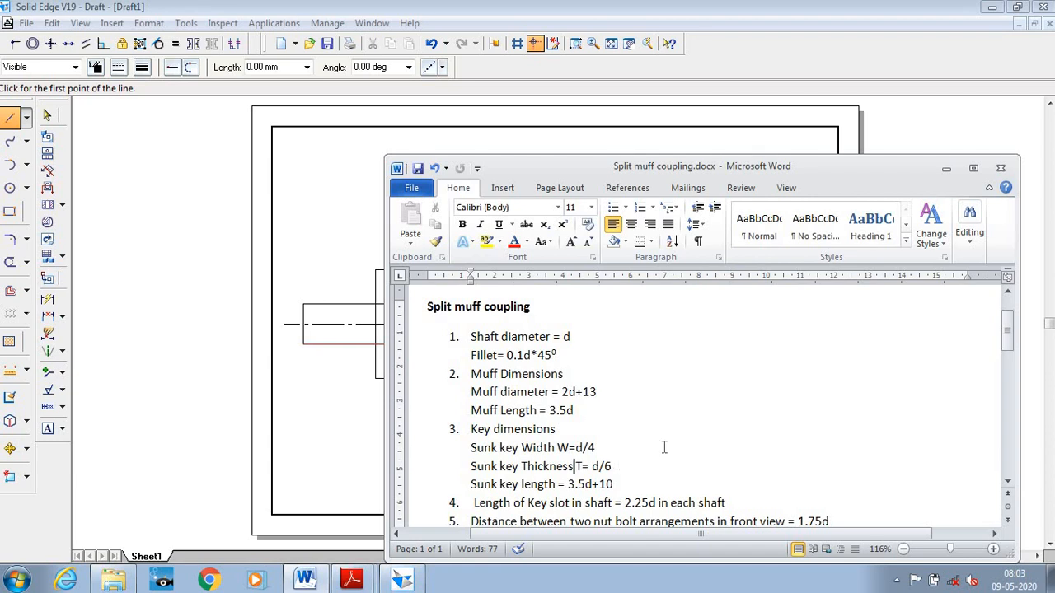
{"action": "left_click", "coordinate": [946, 170]}
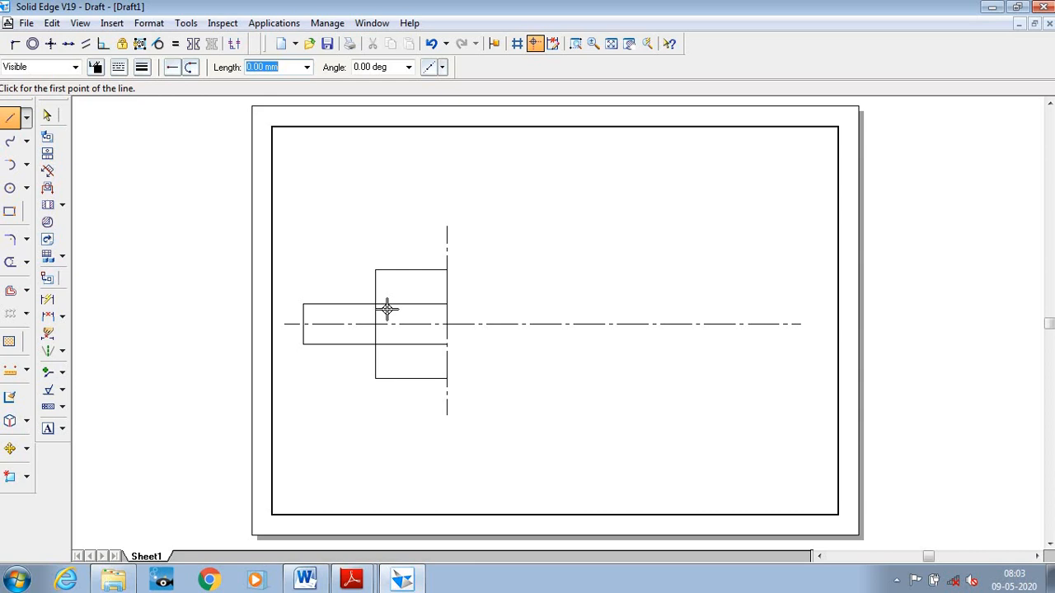
Draw a vertical line of length 3.33/2 mm upward from the shaft's upper edge along the vertical centre line.
{"action": "left_click", "coordinate": [10, 118]}
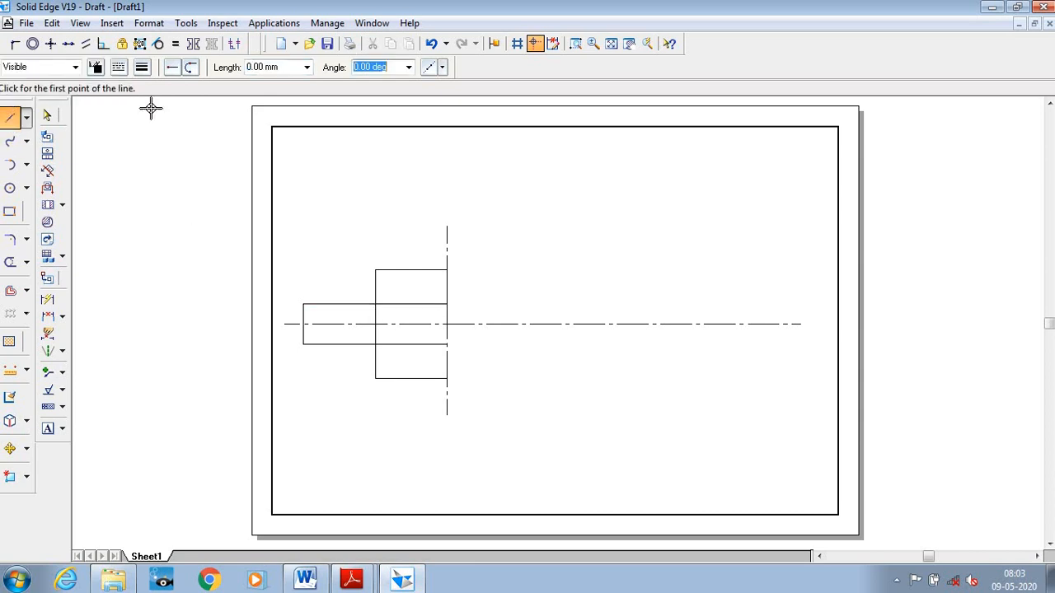
{"action": "left_click", "coordinate": [575, 43]}
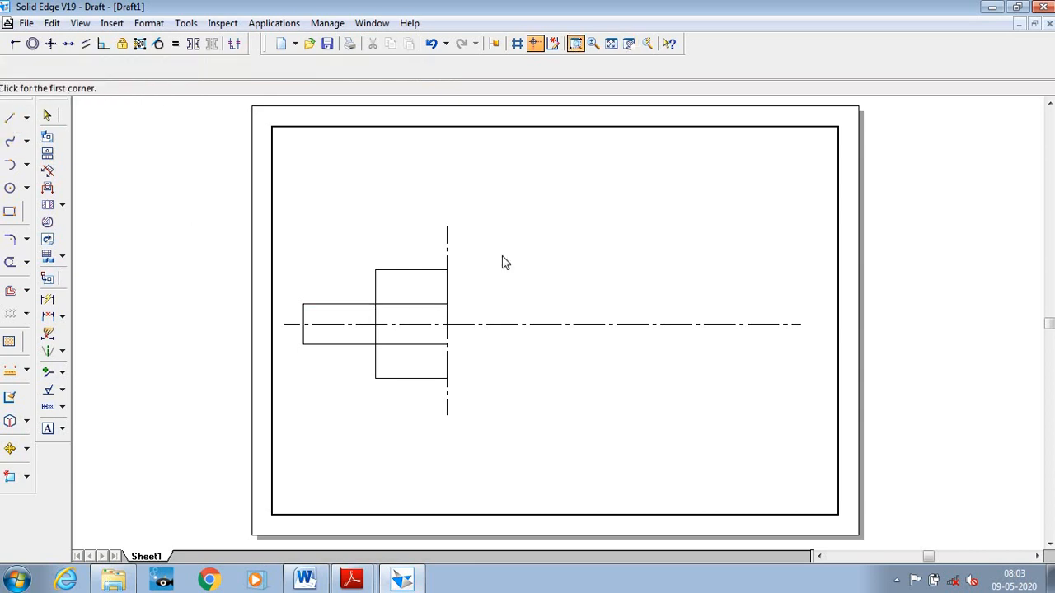
{"action": "left_click", "coordinate": [433, 295]}
{"action": "left_click", "coordinate": [479, 341]}
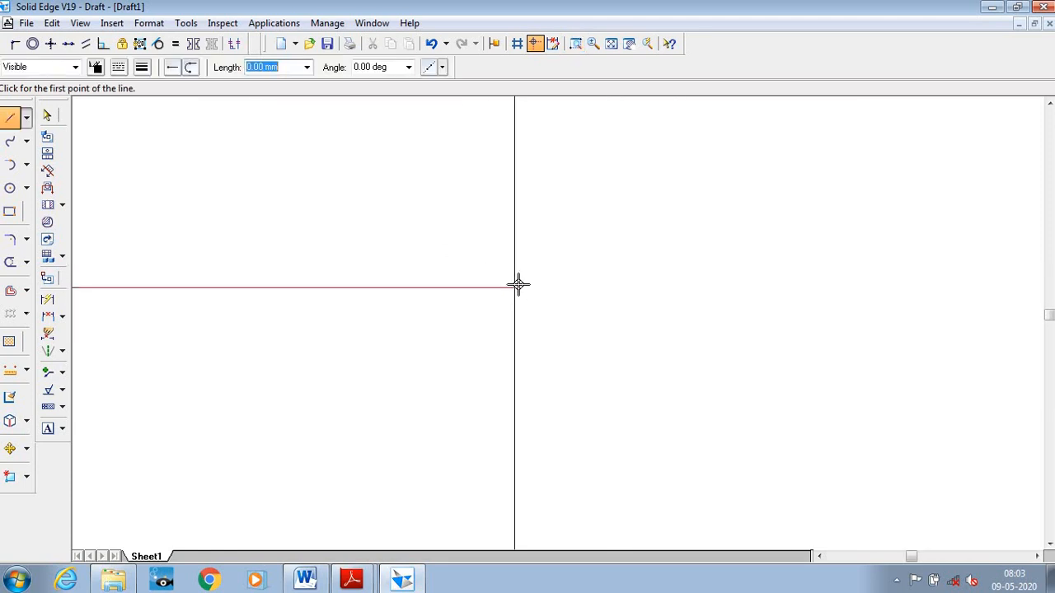
{"action": "left_click", "coordinate": [513, 287]}
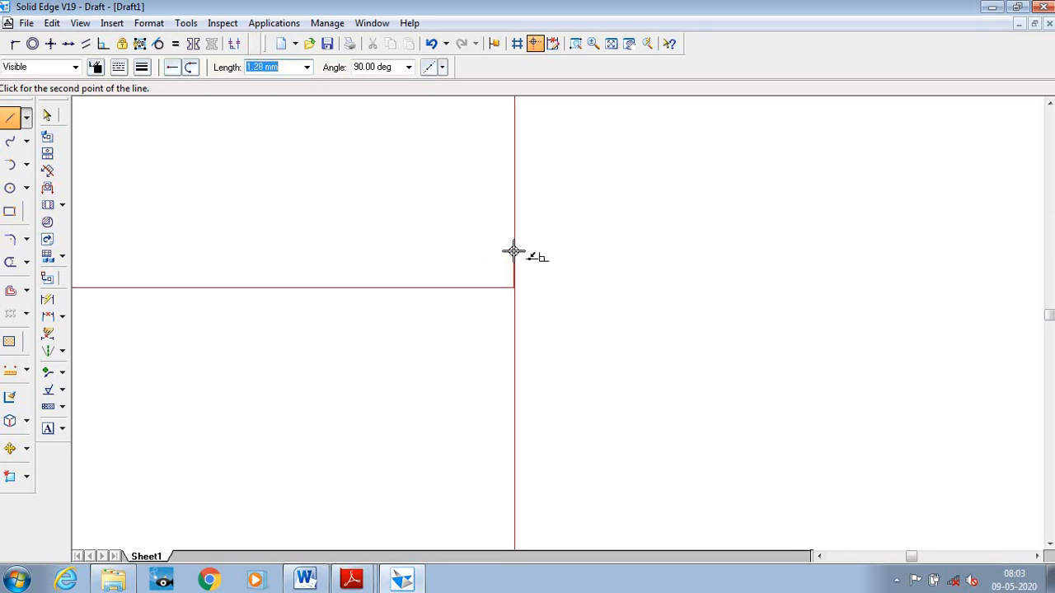
{"action": "type", "text": "3.33/2"}
{"action": "key", "text": "Tab"}
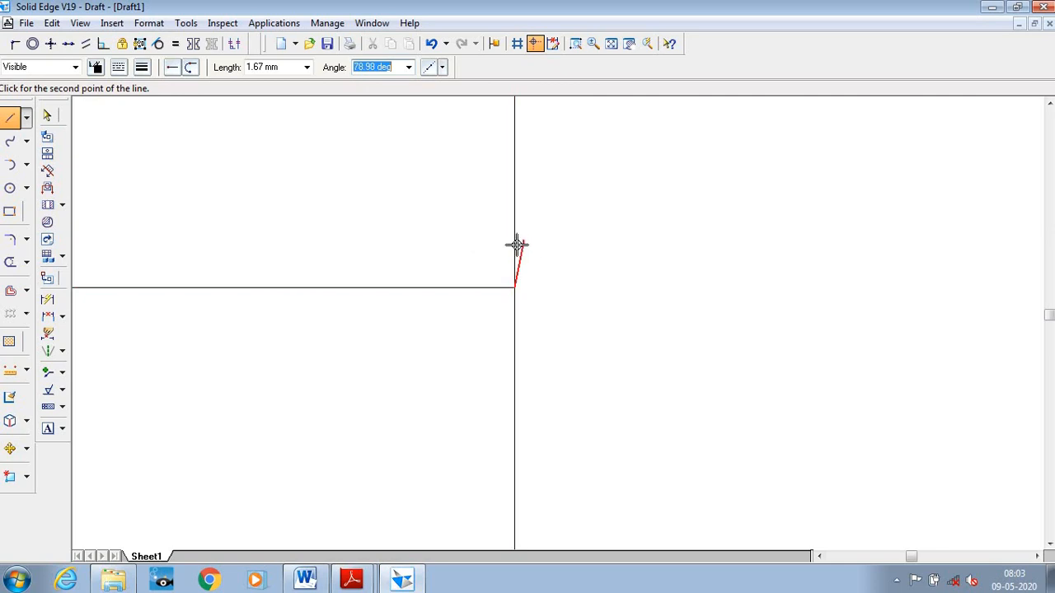
{"action": "left_click", "coordinate": [510, 242]}
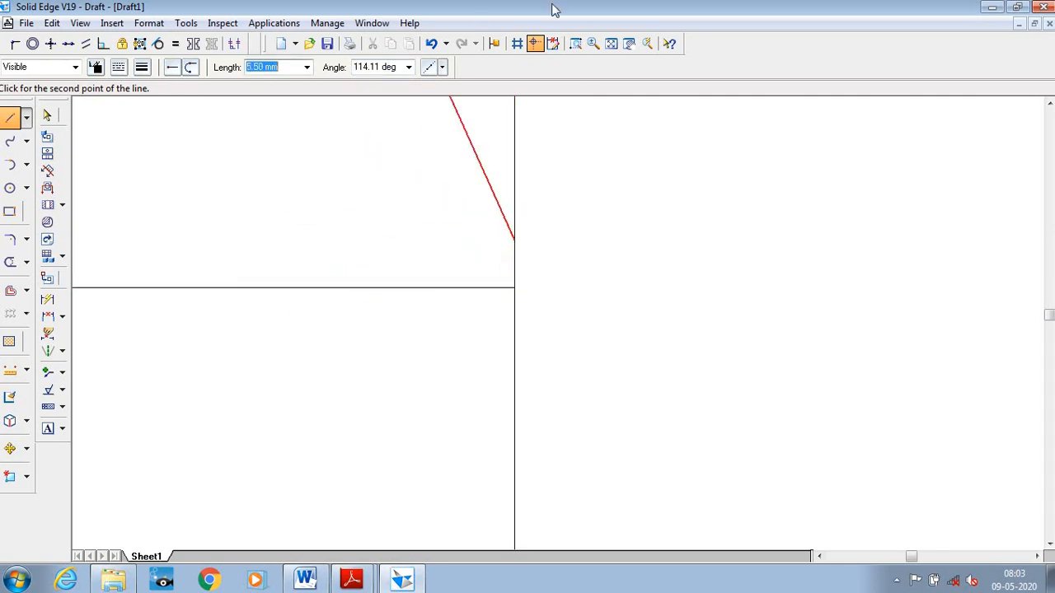
Check the sunk key length formula in the Word document and draw the key's upper edge 40 mm long at -180°.
{"action": "left_click", "coordinate": [611, 43]}
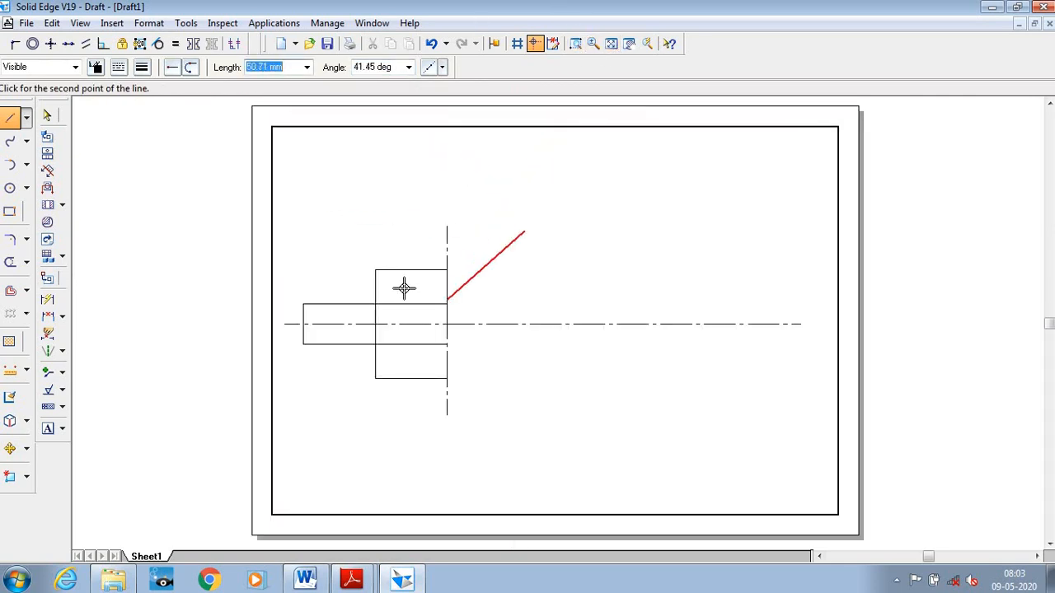
{"action": "left_click", "coordinate": [326, 582]}
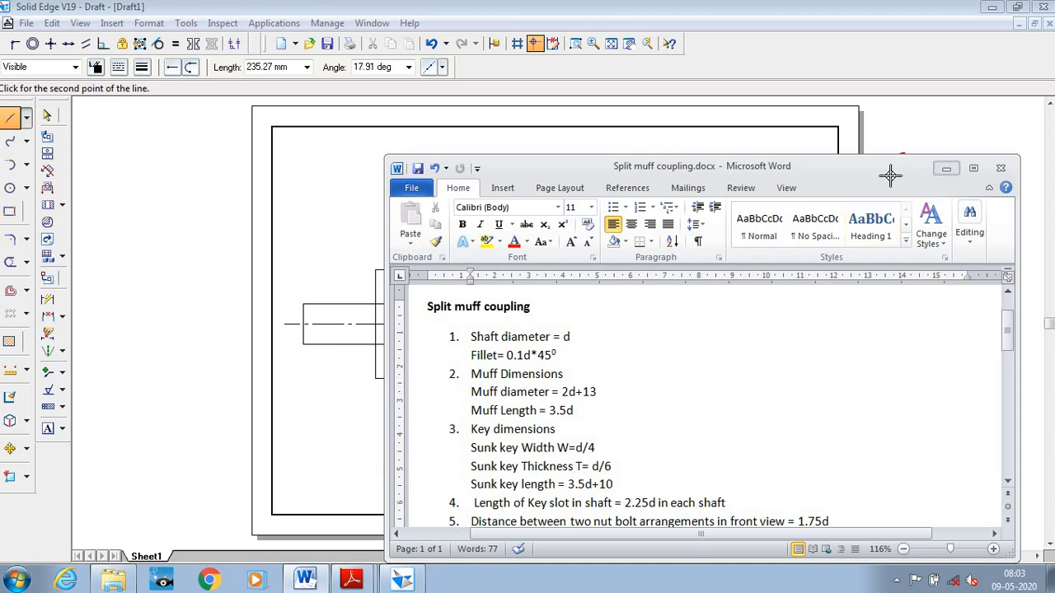
{"action": "left_click", "coordinate": [946, 168]}
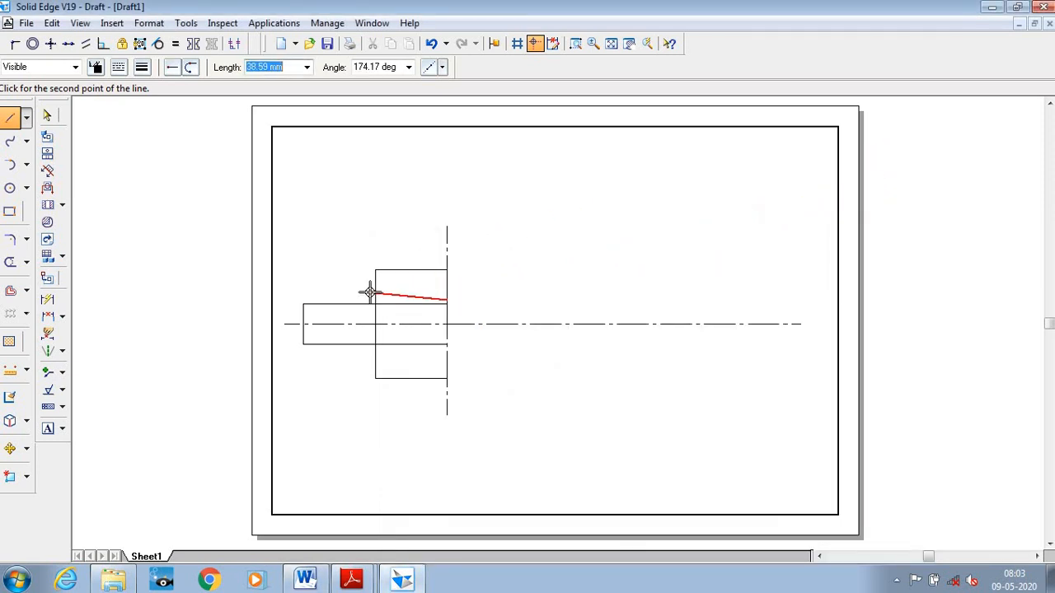
{"action": "type", "text": "40"}
{"action": "key", "text": "Tab"}
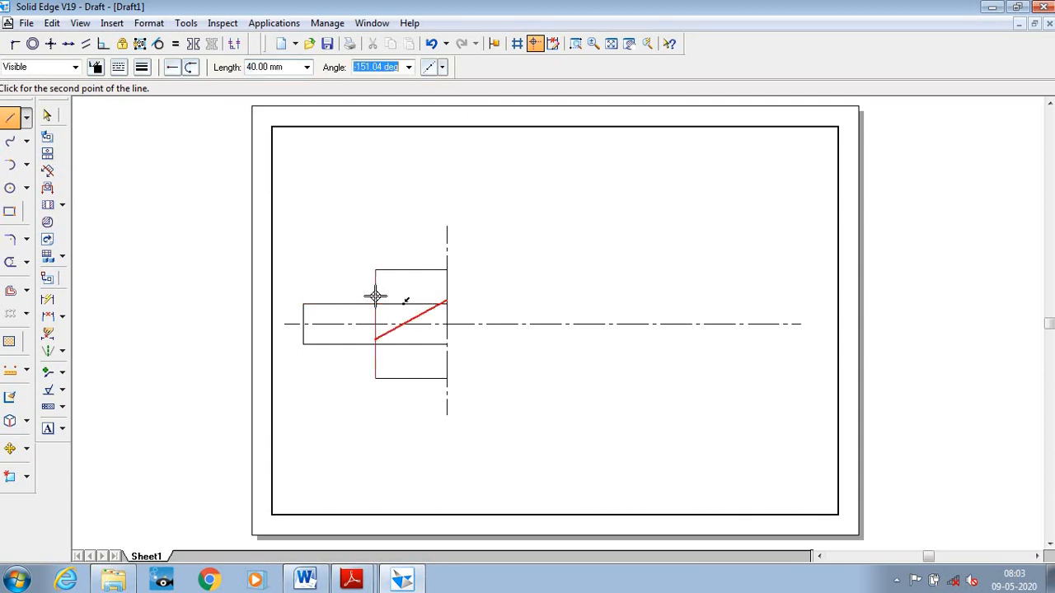
{"action": "type", "text": "-180"}
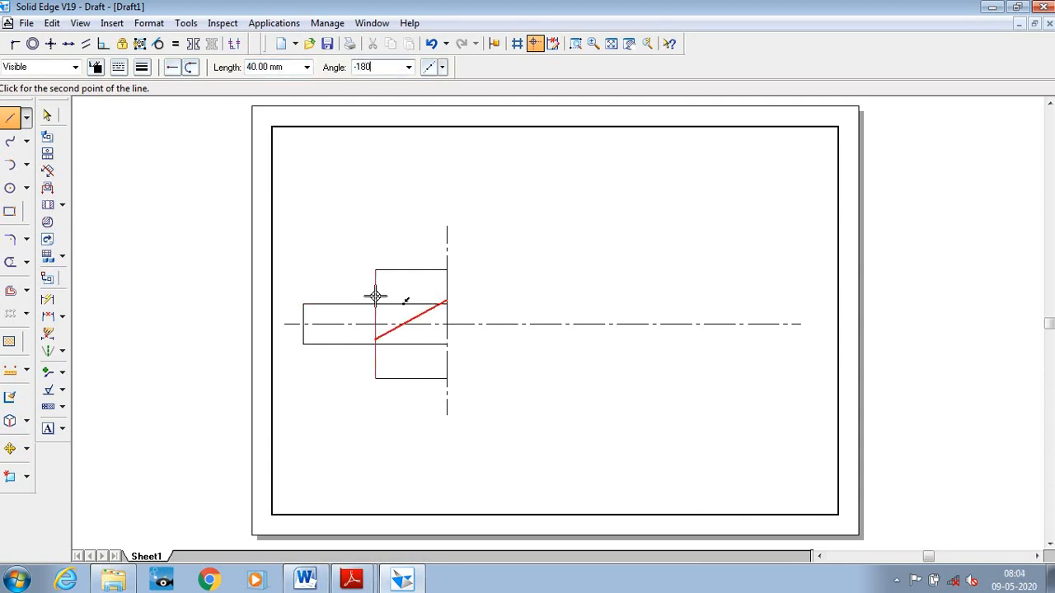
{"action": "key", "text": "Return"}
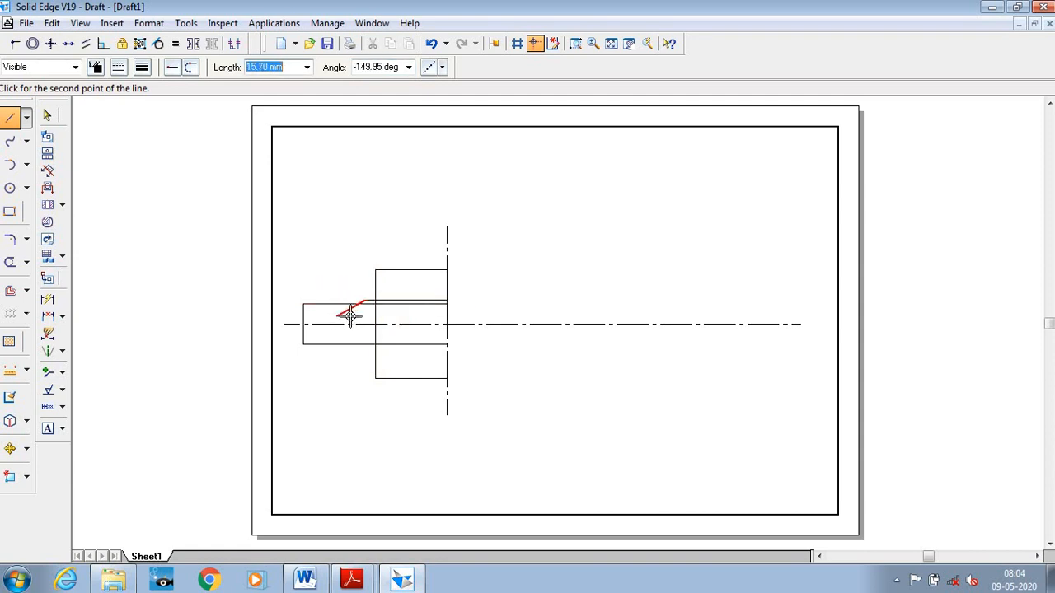
Draw the key's left end 3.33 mm straight down and its lower edge back to the vertical centre line.
{"action": "type", "text": "3"}
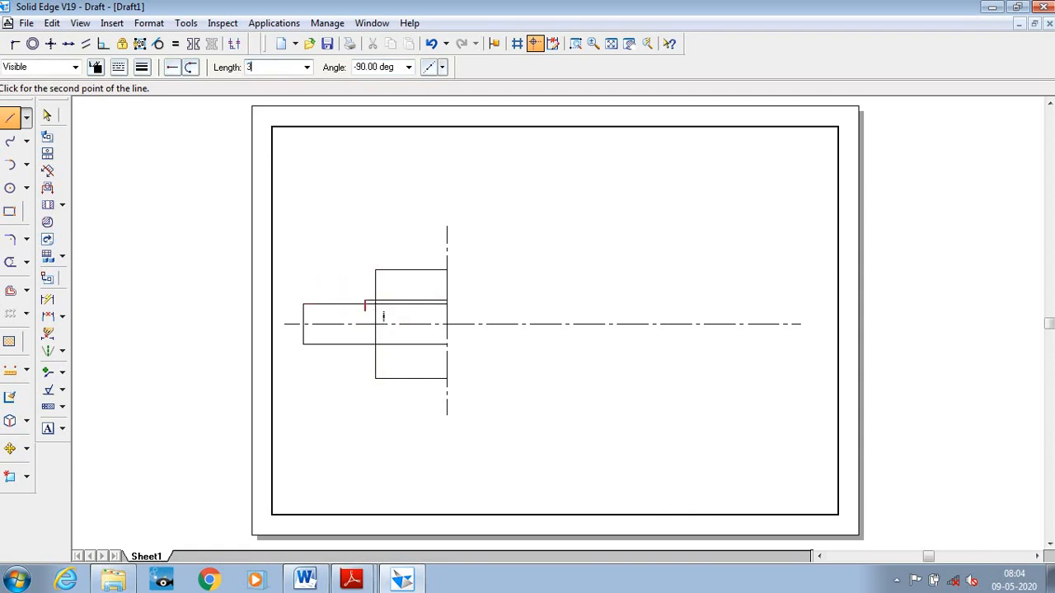
{"action": "type", "text": ".33"}
{"action": "key", "text": "Tab"}
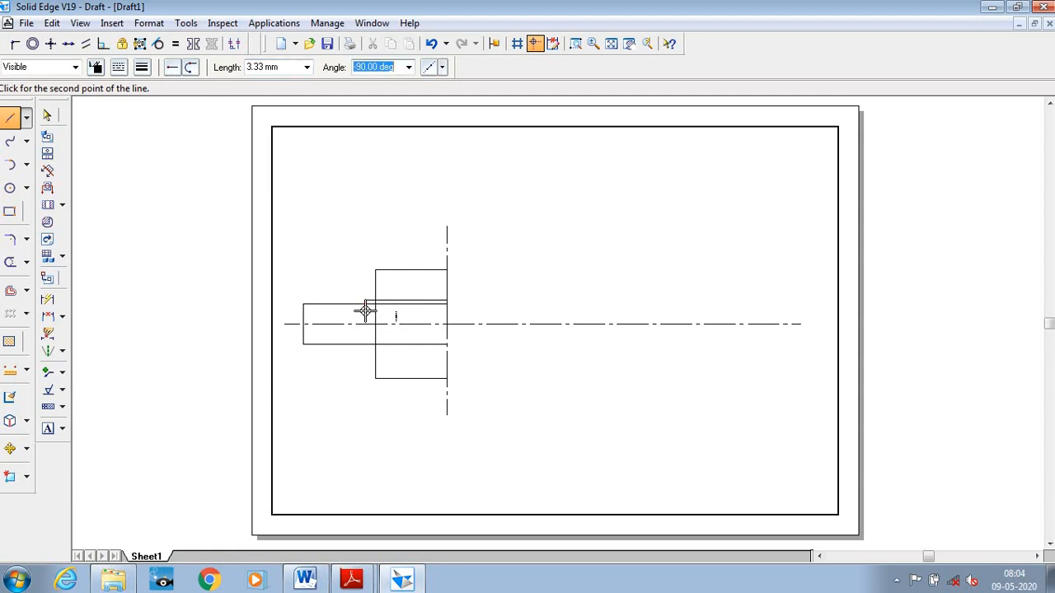
{"action": "key", "text": "Return"}
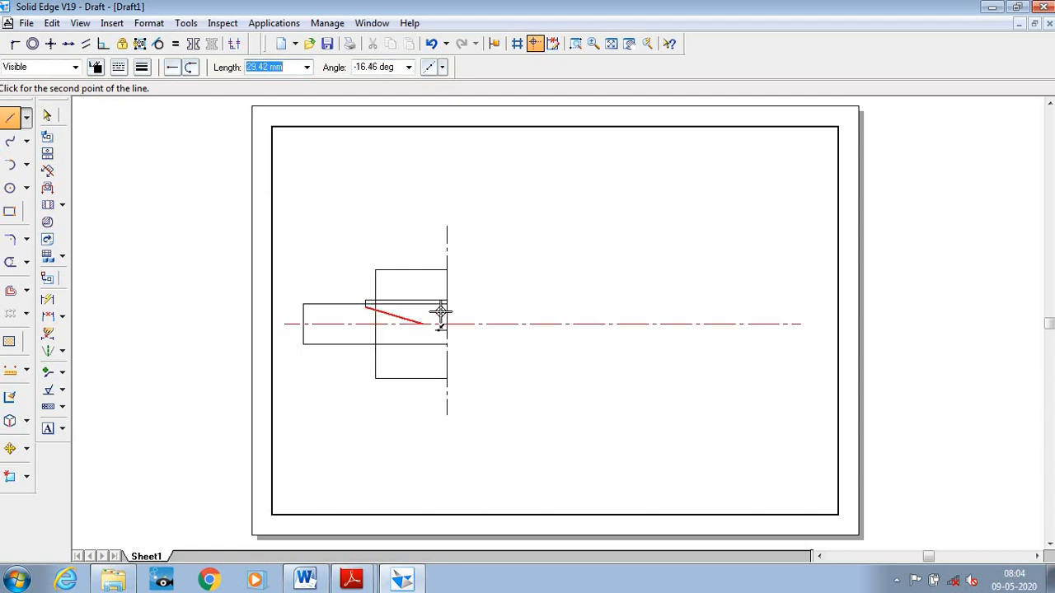
{"action": "left_click", "coordinate": [575, 44]}
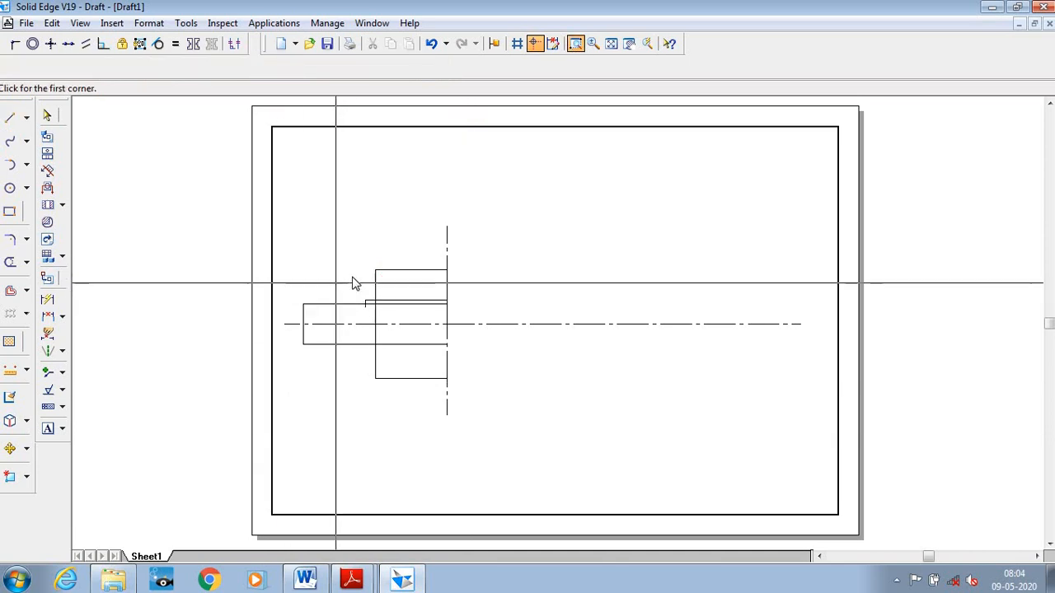
{"action": "left_click", "coordinate": [345, 279]}
{"action": "left_click", "coordinate": [469, 322]}
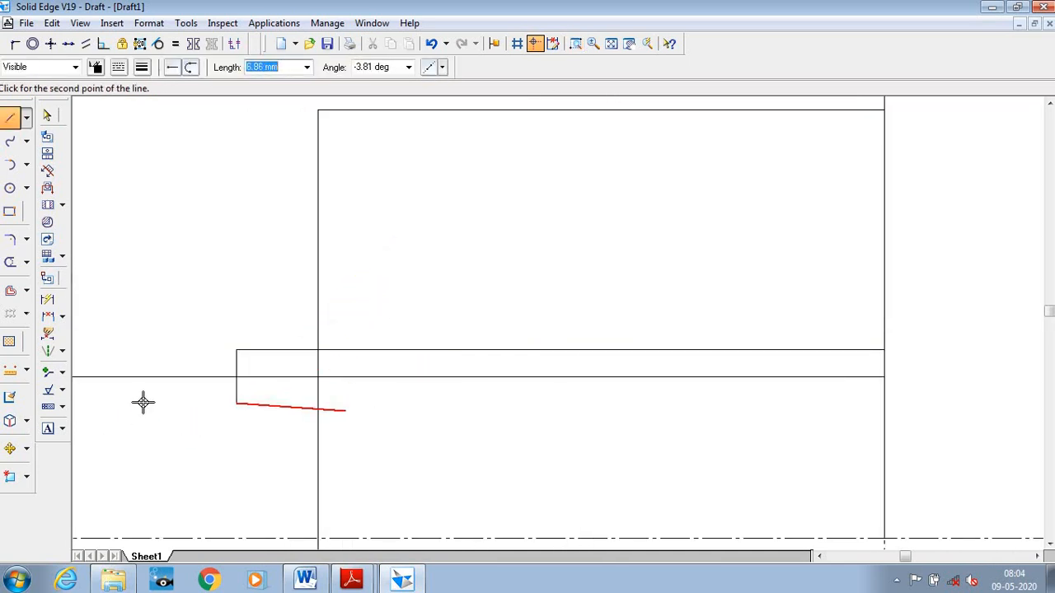
{"action": "left_click", "coordinate": [884, 403]}
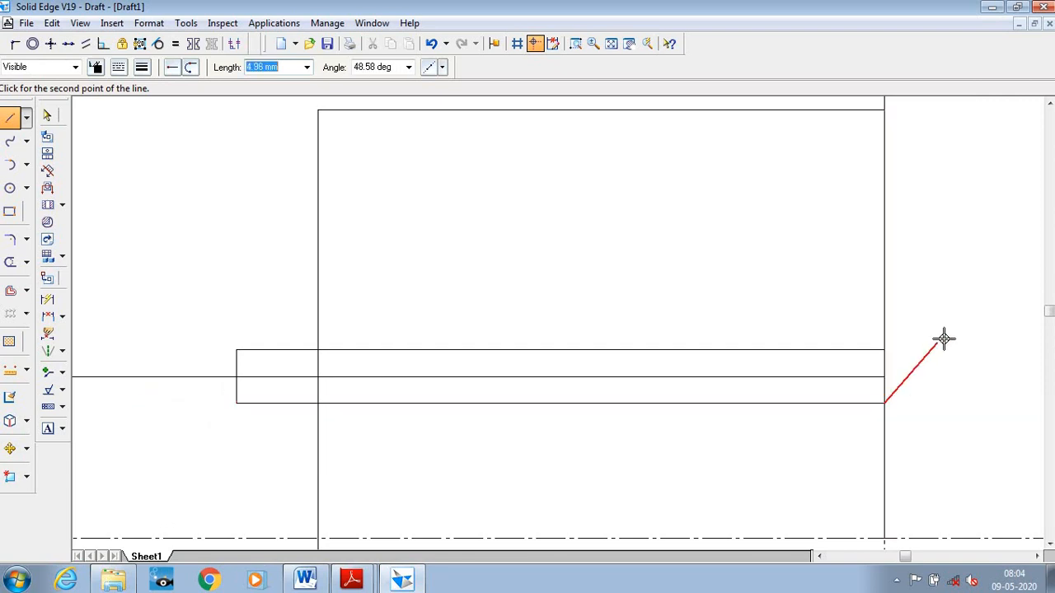
{"action": "right_click", "coordinate": [949, 337]}
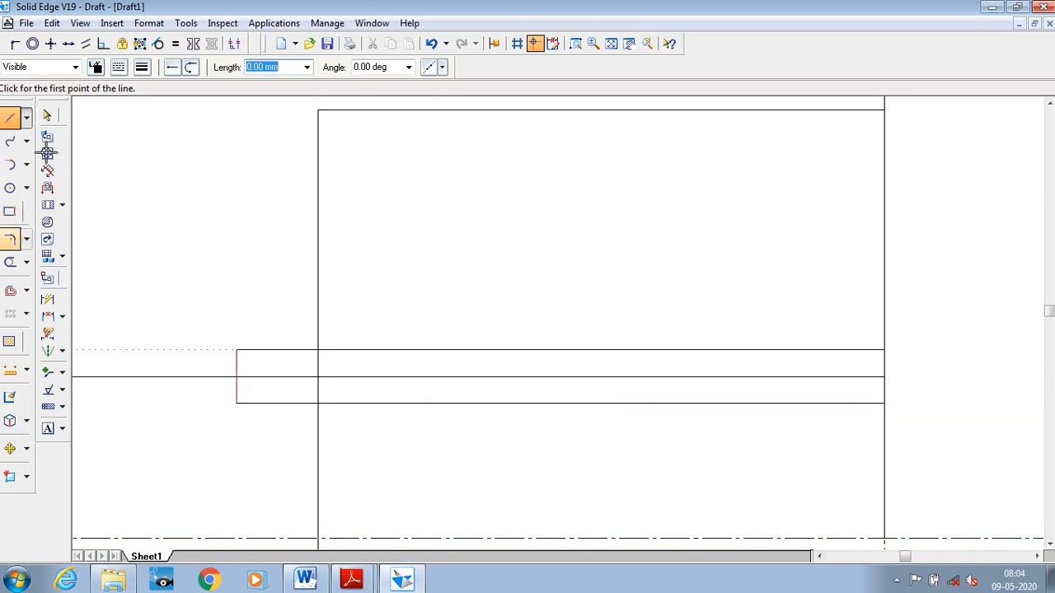
Change the line type of the key's lower edge to dashed.
{"action": "left_click", "coordinate": [47, 115]}
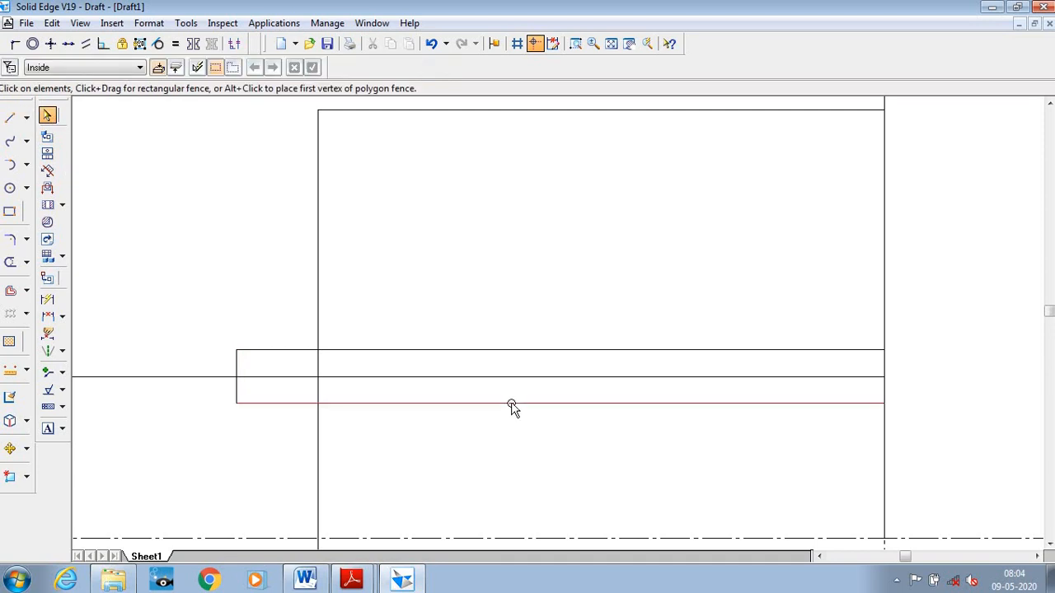
{"action": "left_click", "coordinate": [513, 403]}
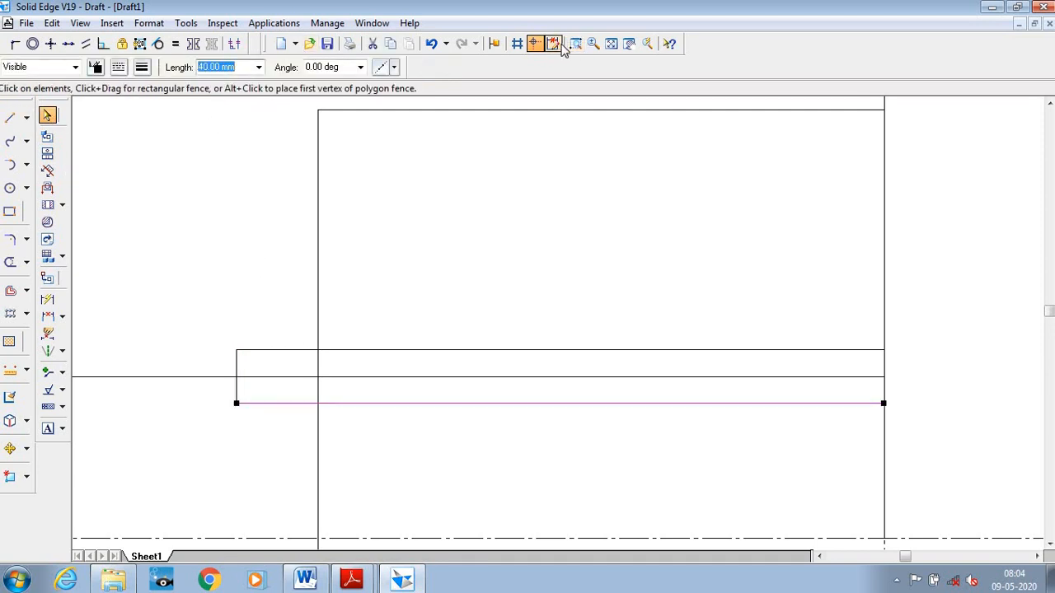
{"action": "left_click", "coordinate": [118, 67]}
{"action": "left_click", "coordinate": [160, 101]}
Delete the key's left end line and redraw it as two segments split at the shaft's upper edge.
{"action": "left_click", "coordinate": [238, 392]}
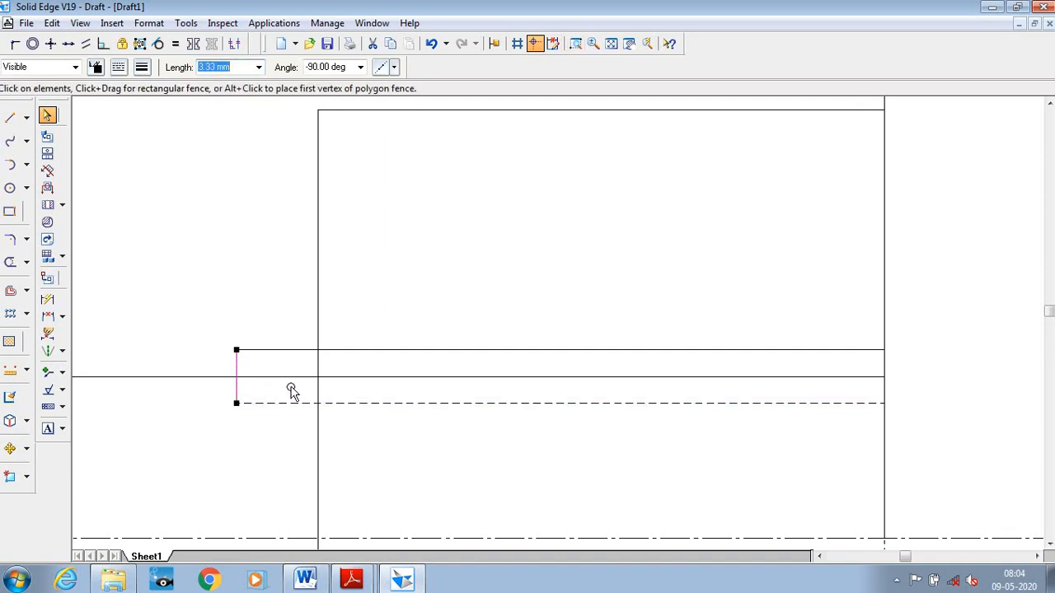
{"action": "left_click", "coordinate": [236, 387]}
{"action": "key", "text": "Delete"}
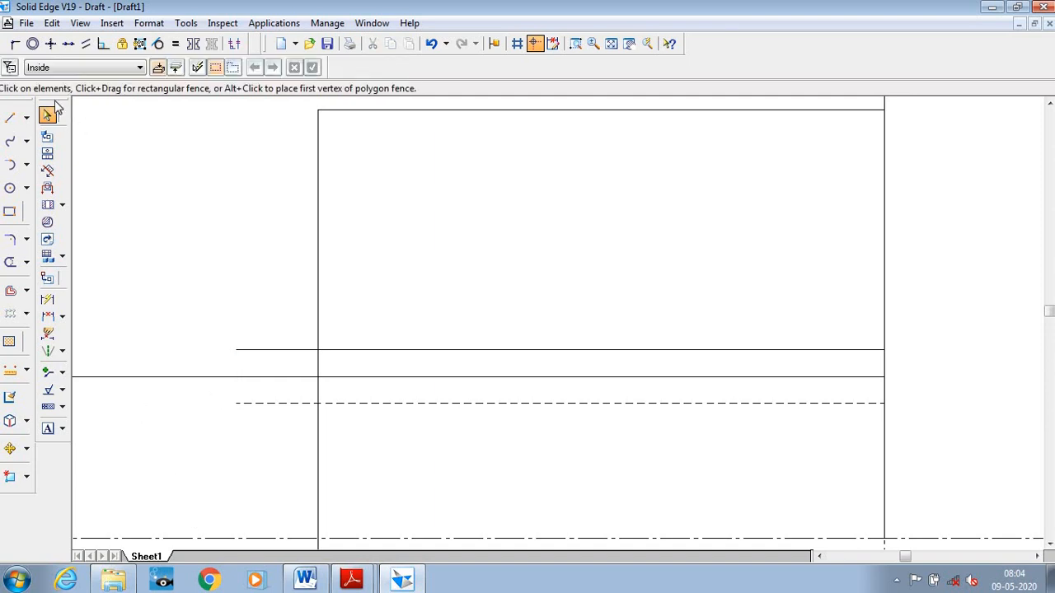
{"action": "left_click", "coordinate": [10, 118]}
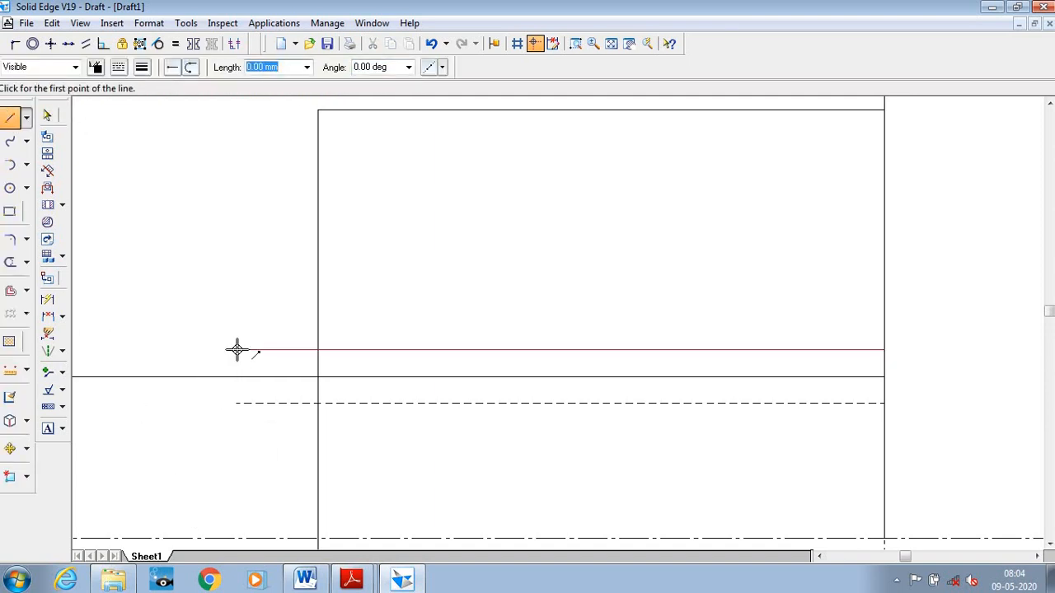
{"action": "left_click", "coordinate": [236, 350]}
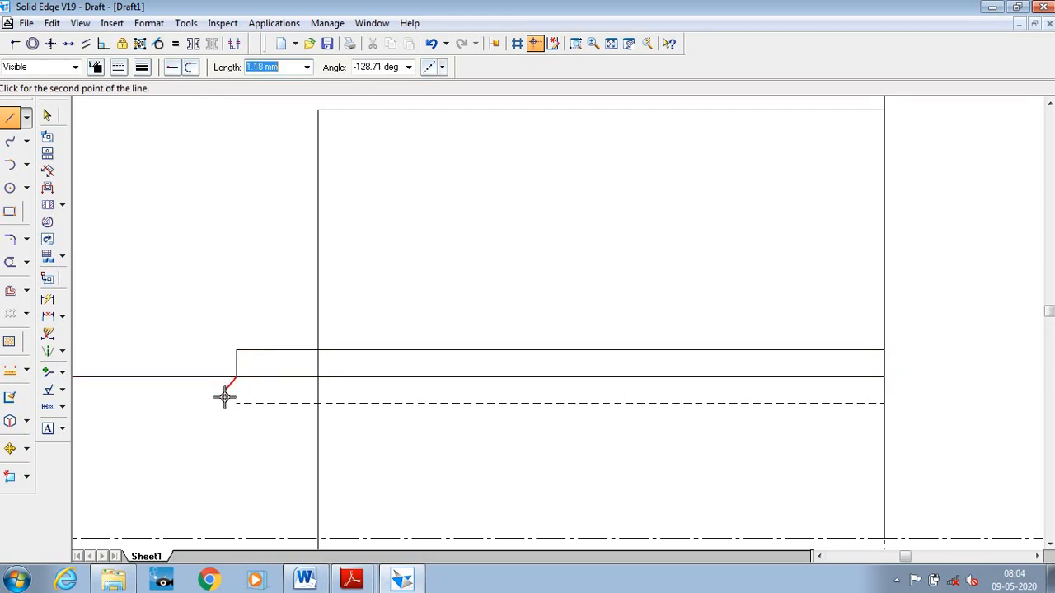
{"action": "left_click", "coordinate": [237, 403]}
{"action": "right_click", "coordinate": [210, 436]}
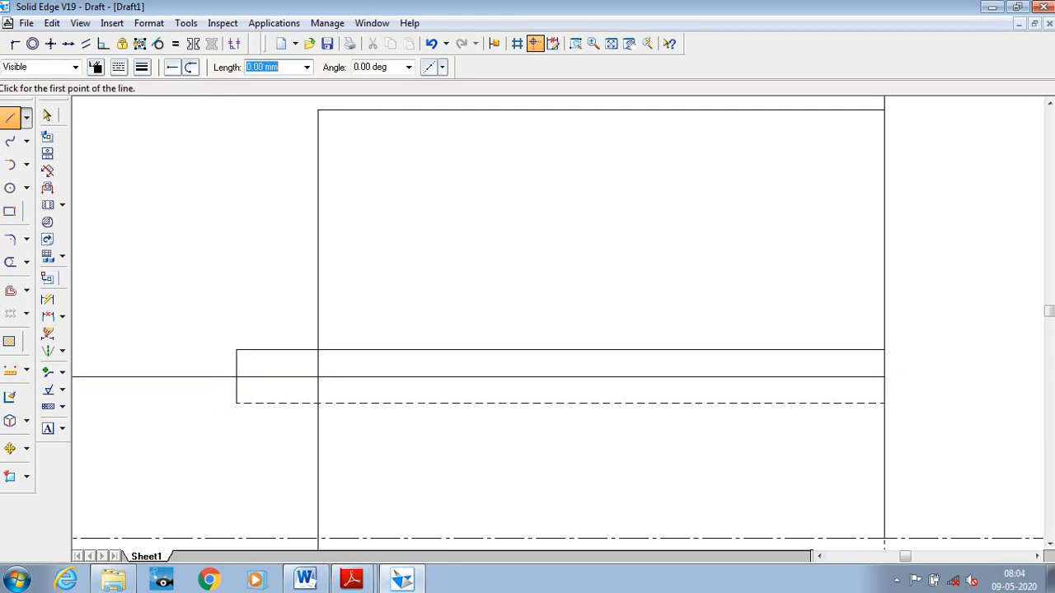
Change the key's left end segment below the shaft's upper edge to a dashed line.
{"action": "left_click", "coordinate": [53, 115]}
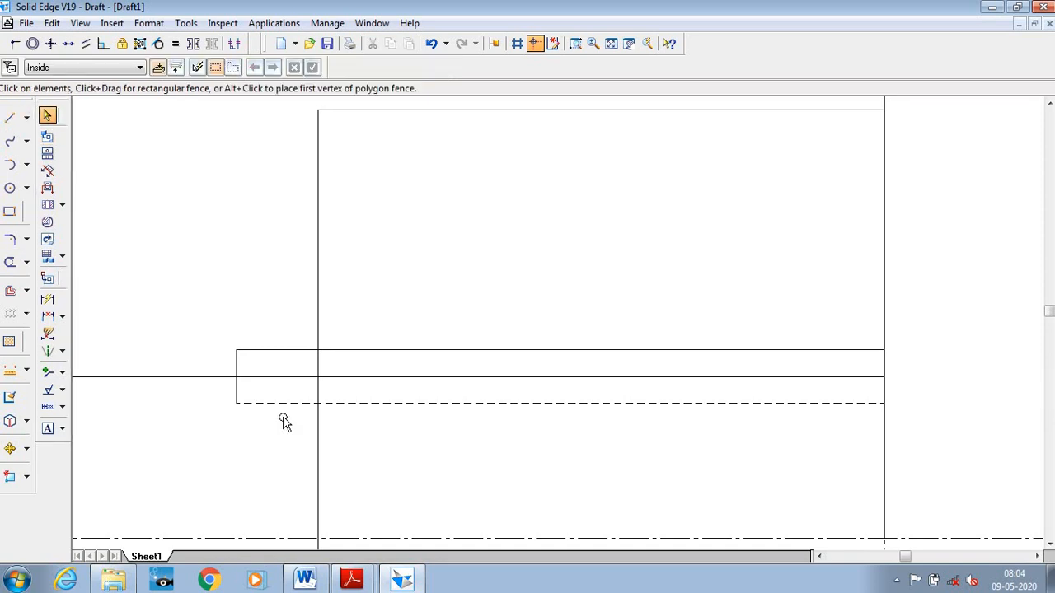
{"action": "left_click", "coordinate": [239, 387]}
{"action": "left_click", "coordinate": [118, 67]}
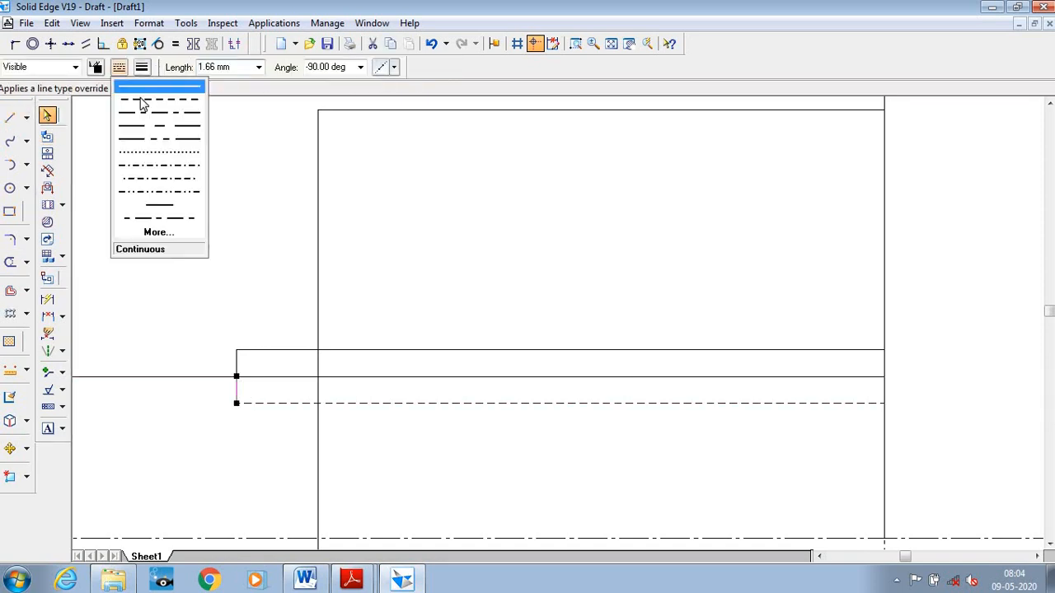
{"action": "left_click", "coordinate": [140, 103]}
{"action": "left_click", "coordinate": [266, 276]}
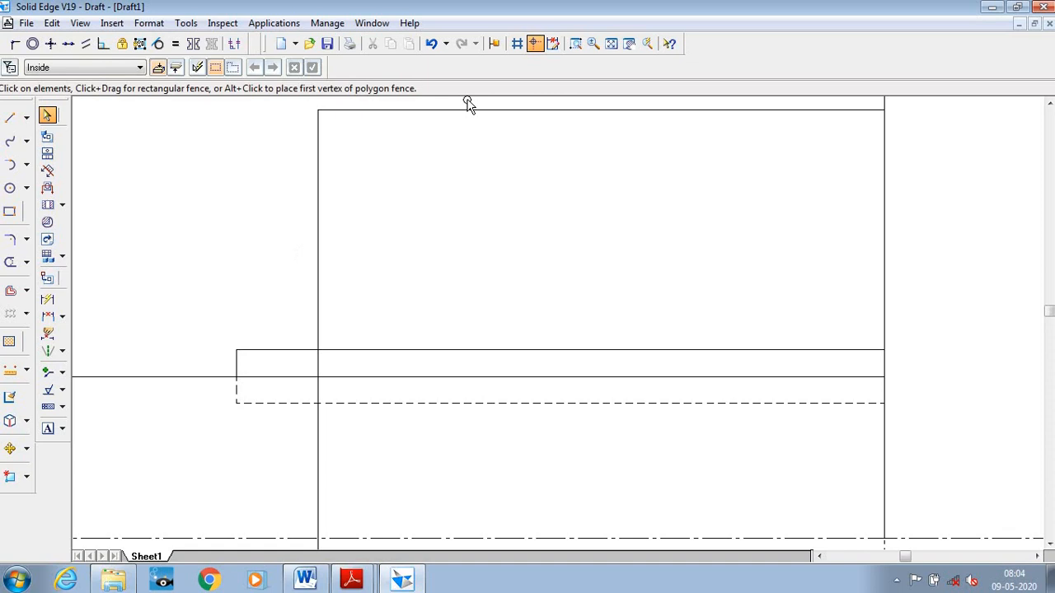
Look up the length rule for the key slot in each shaft in the Word document of split muff coupling proportions.
{"action": "left_click", "coordinate": [610, 43]}
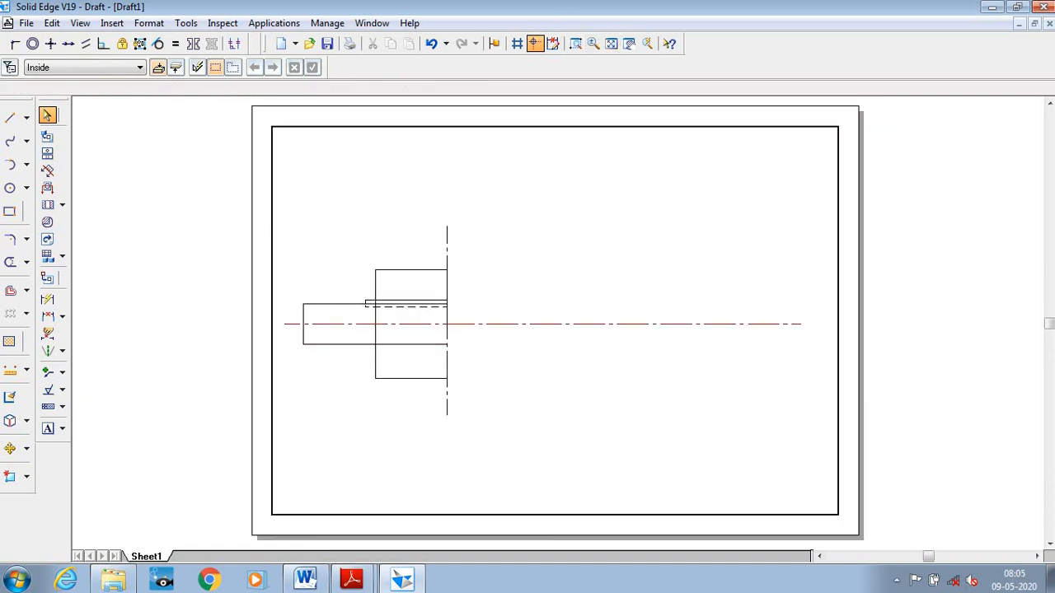
{"action": "left_click", "coordinate": [576, 44]}
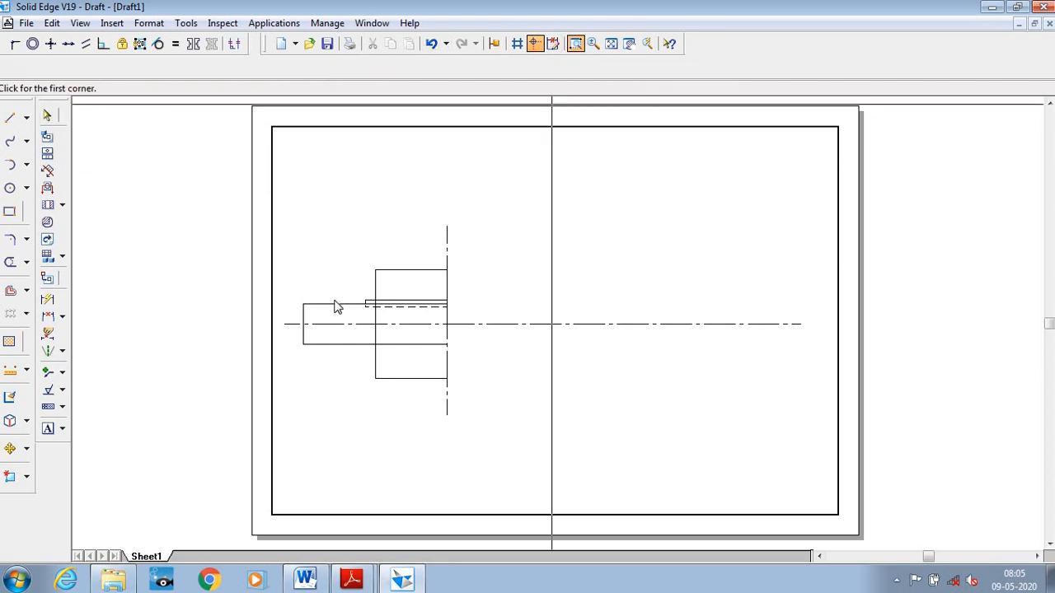
{"action": "left_click", "coordinate": [285, 206]}
{"action": "left_click", "coordinate": [526, 454]}
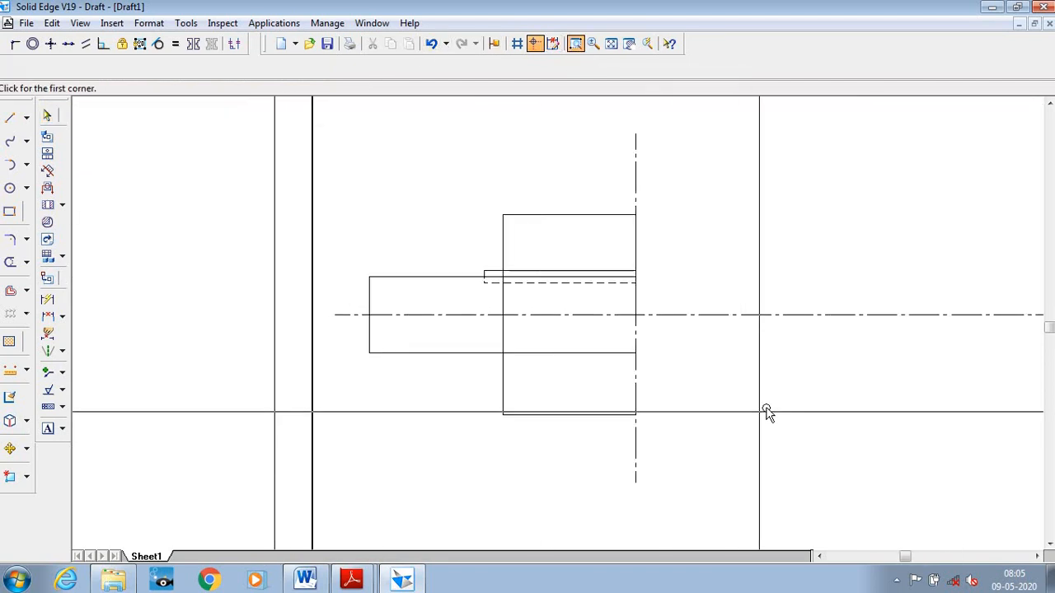
{"action": "key", "text": "Escape"}
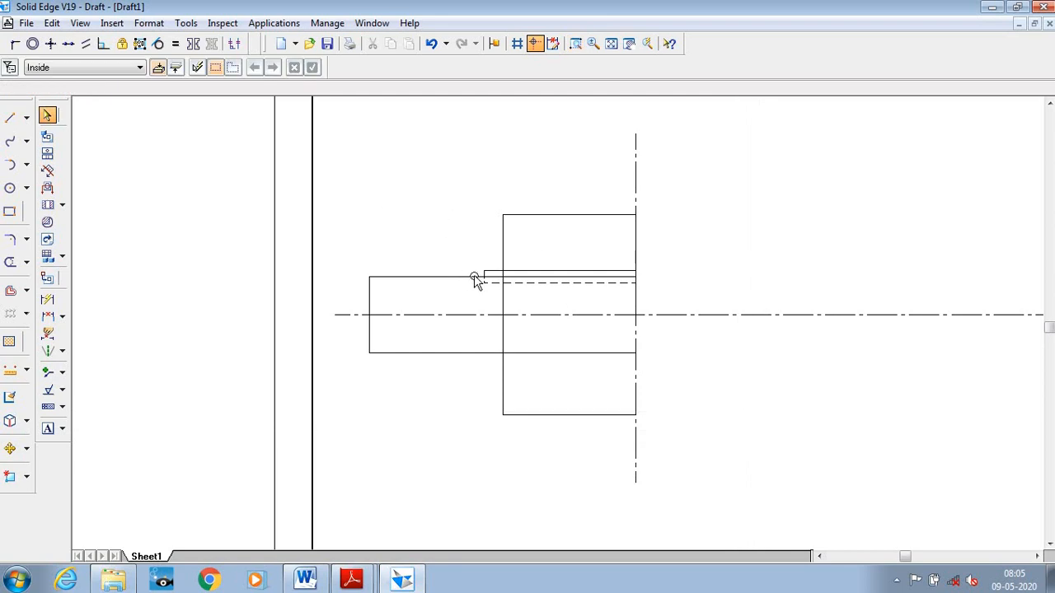
{"action": "left_click", "coordinate": [10, 118]}
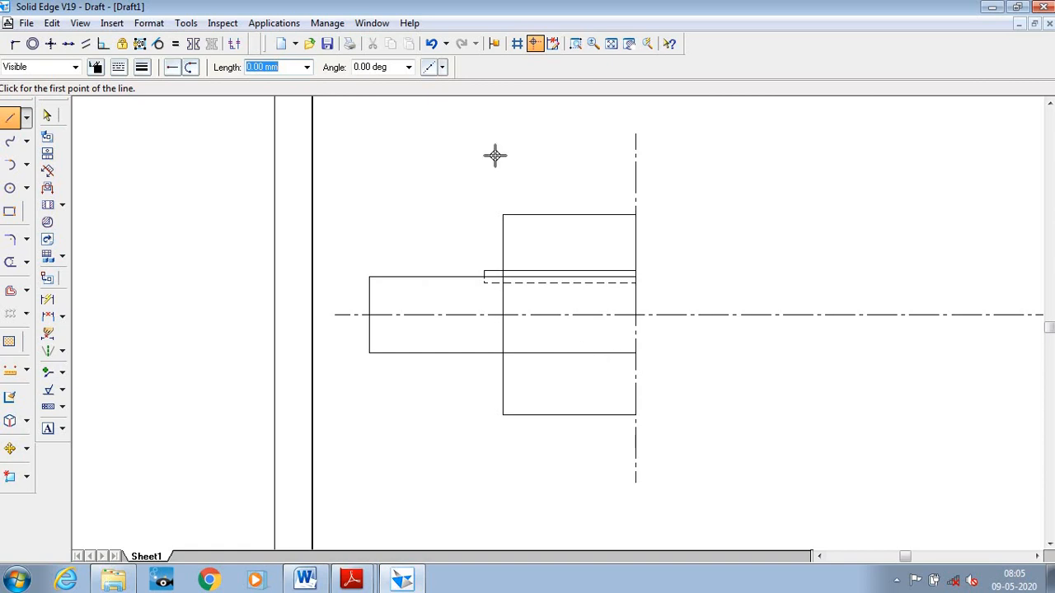
{"action": "left_click", "coordinate": [447, 477]}
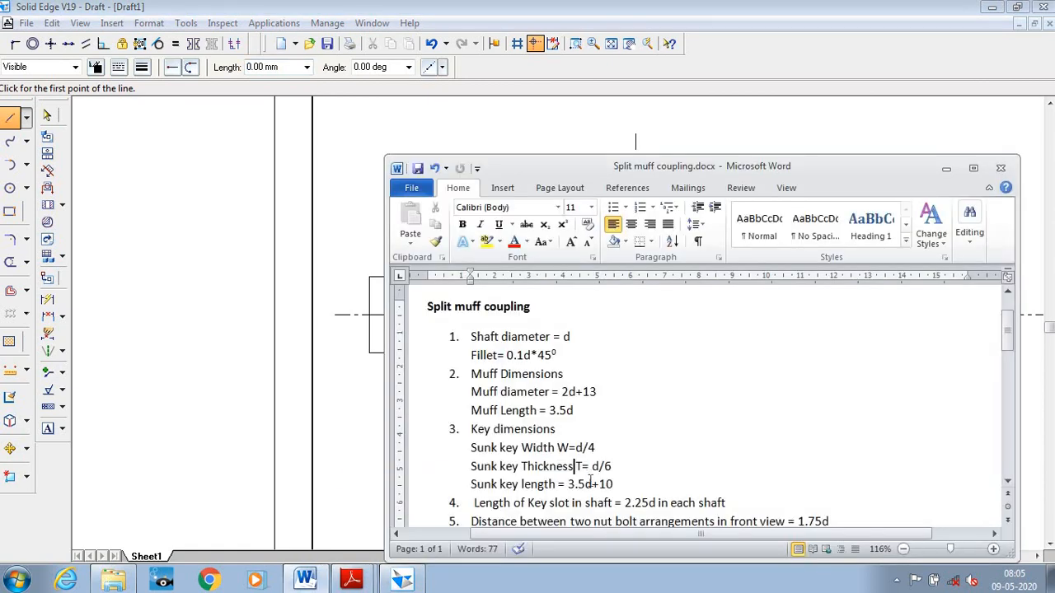
{"action": "left_click", "coordinate": [607, 503]}
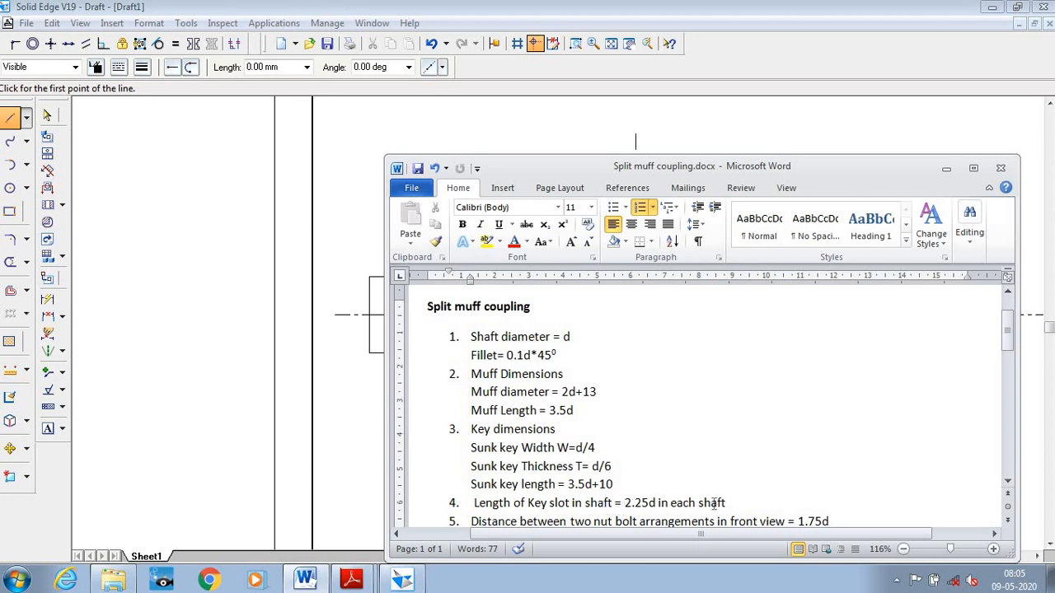
{"action": "left_click", "coordinate": [945, 168]}
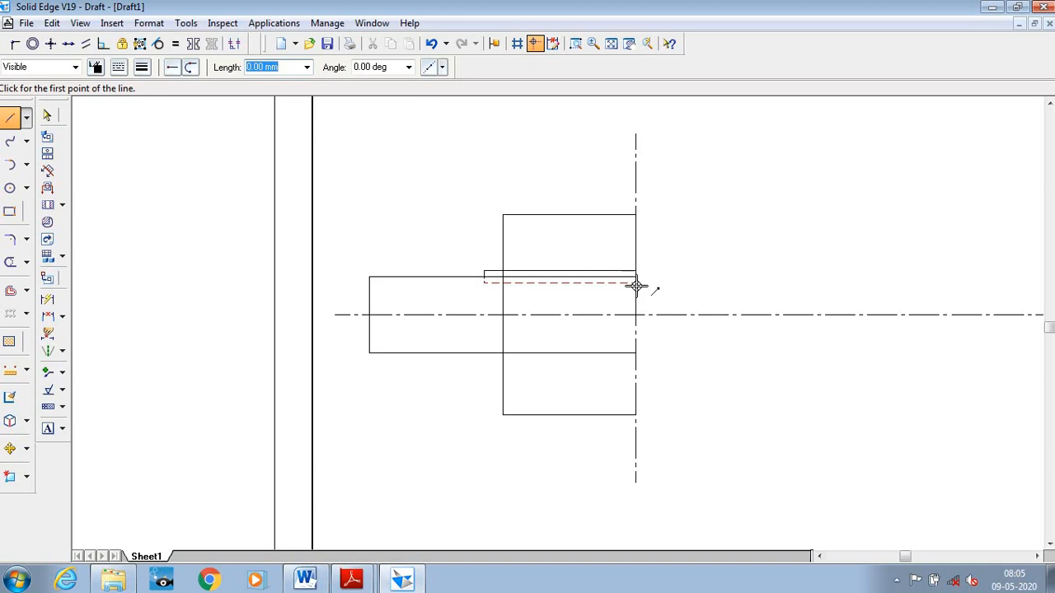
Draw the key slot as dashed lines, 45 mm (2.25*20) left from the vertical centre line along the key's lower edge, then up to the shaft's upper edge.
{"action": "left_click", "coordinate": [636, 283]}
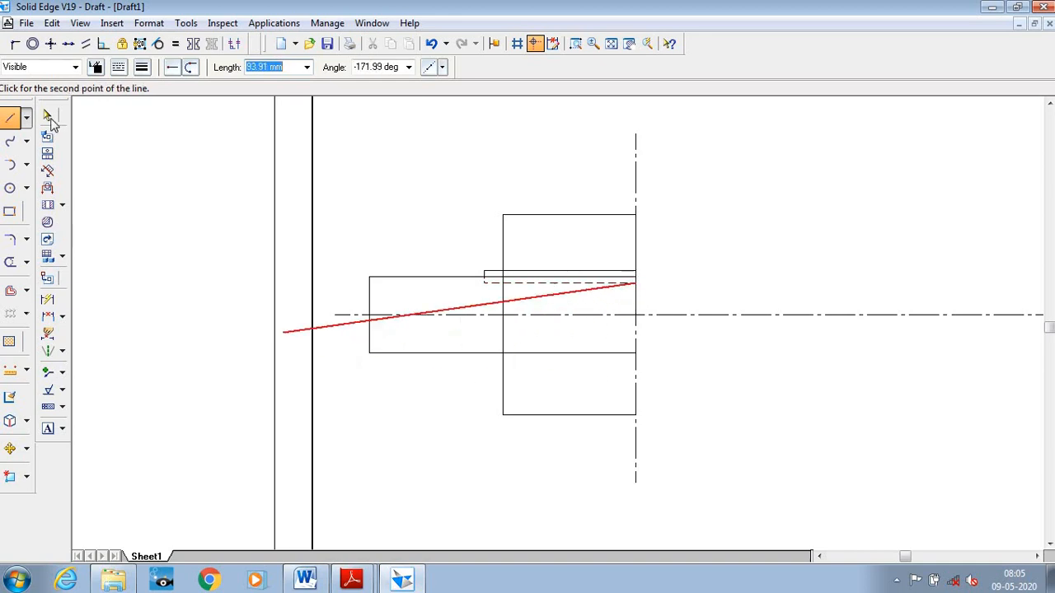
{"action": "left_click", "coordinate": [118, 67]}
{"action": "left_click", "coordinate": [123, 96]}
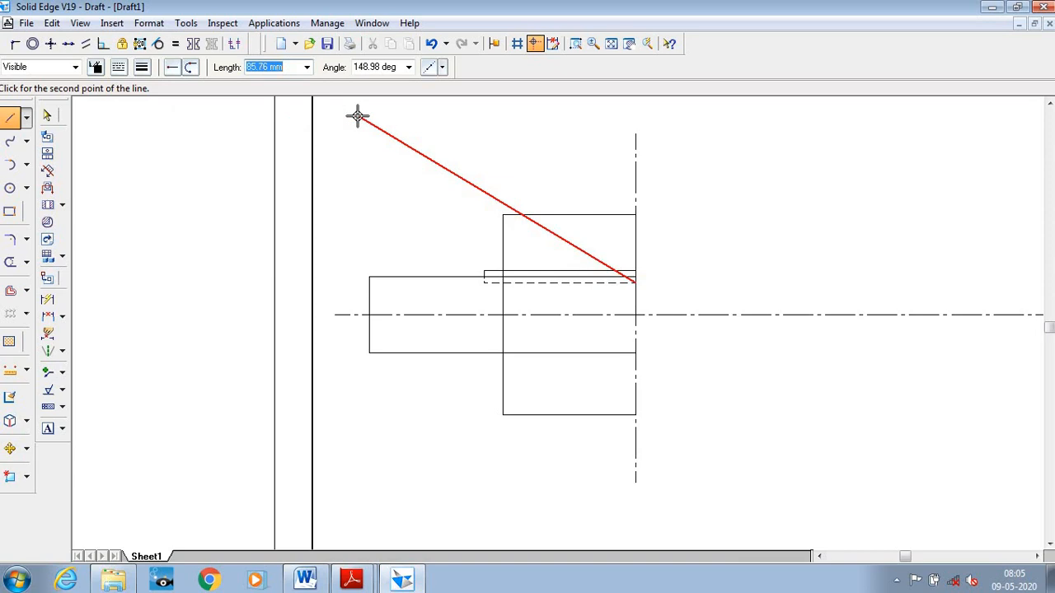
{"action": "type", "text": "2.25*20"}
{"action": "key", "text": "Tab"}
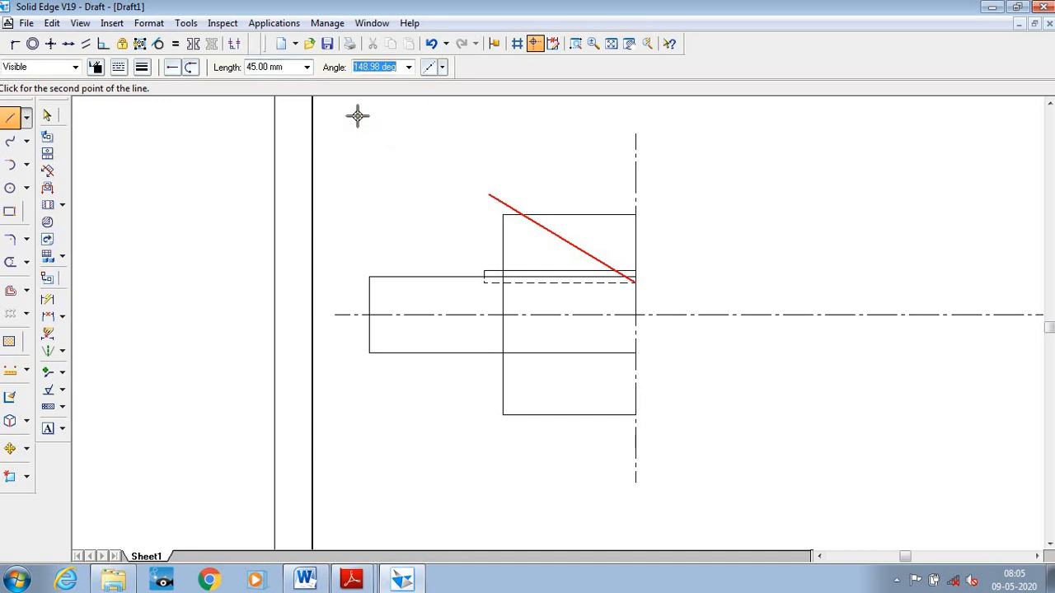
{"action": "left_click", "coordinate": [451, 294]}
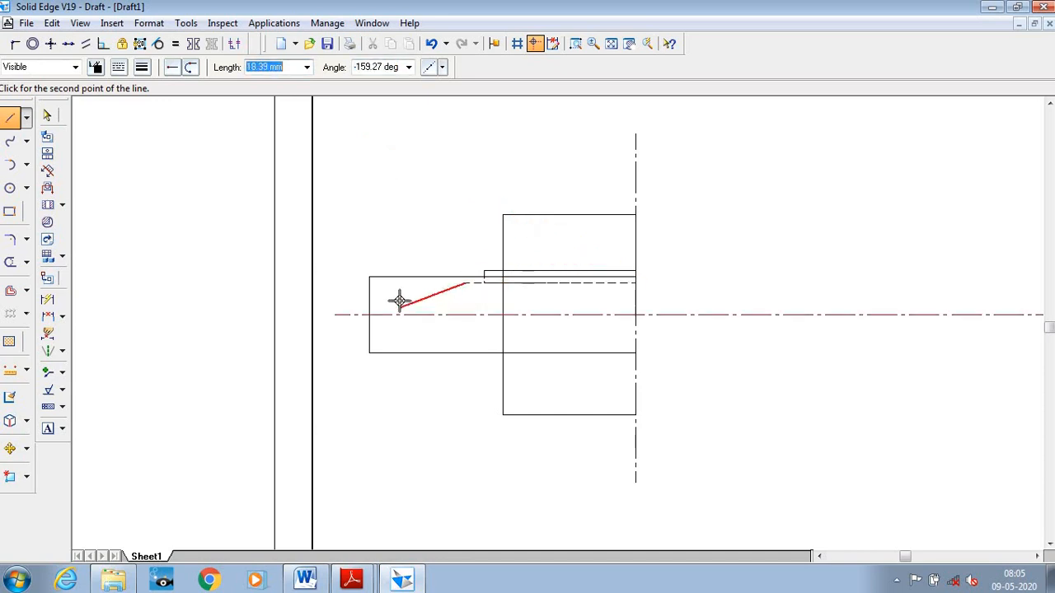
{"action": "left_click", "coordinate": [466, 277]}
{"action": "right_click", "coordinate": [450, 180]}
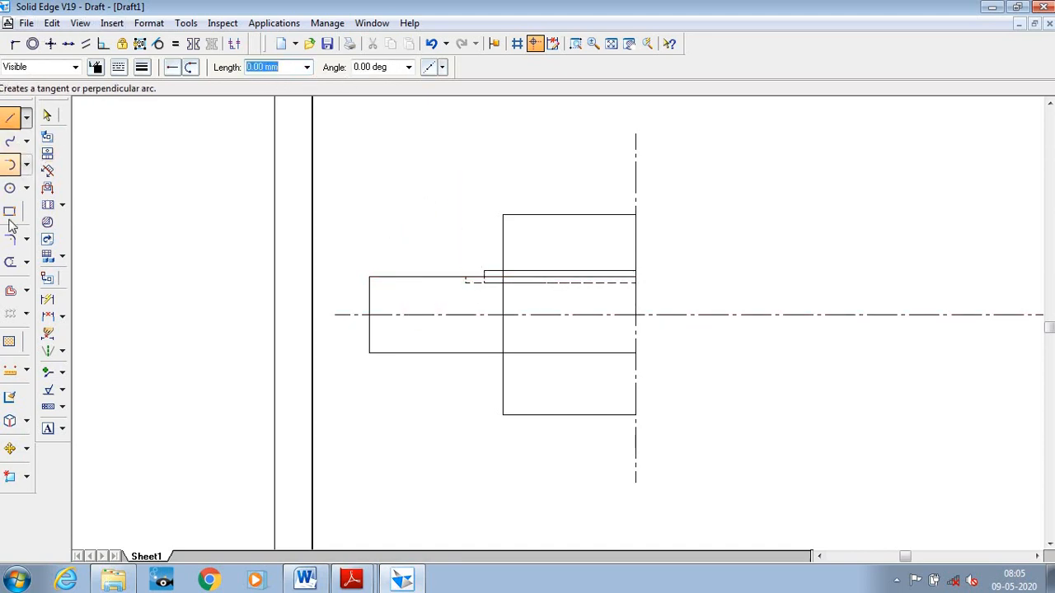
Trim away the overlapping dashed line segment along the key's lower edge.
{"action": "left_click", "coordinate": [11, 263]}
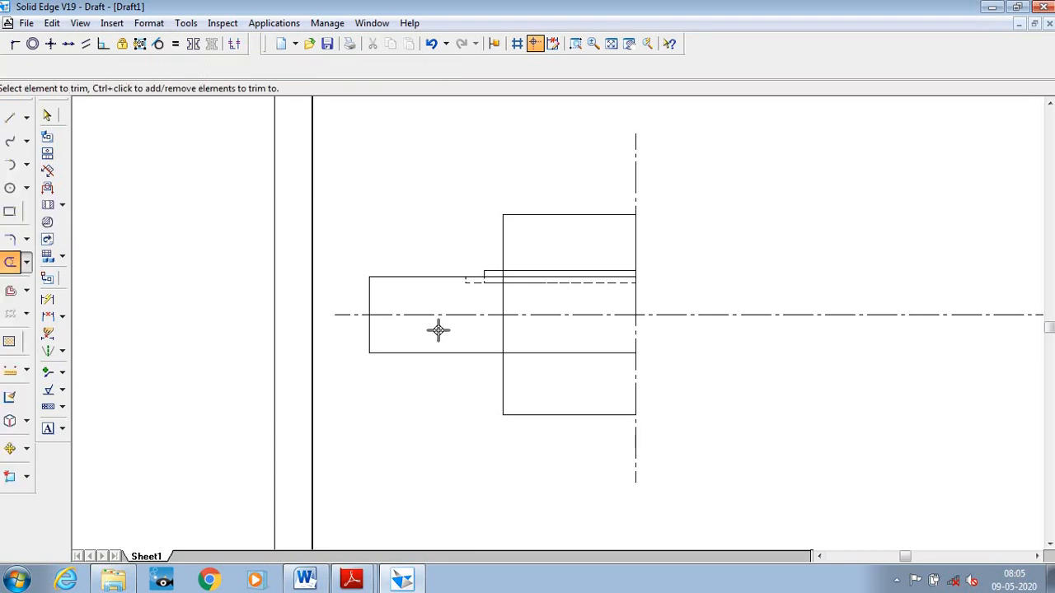
{"action": "left_click", "coordinate": [535, 281]}
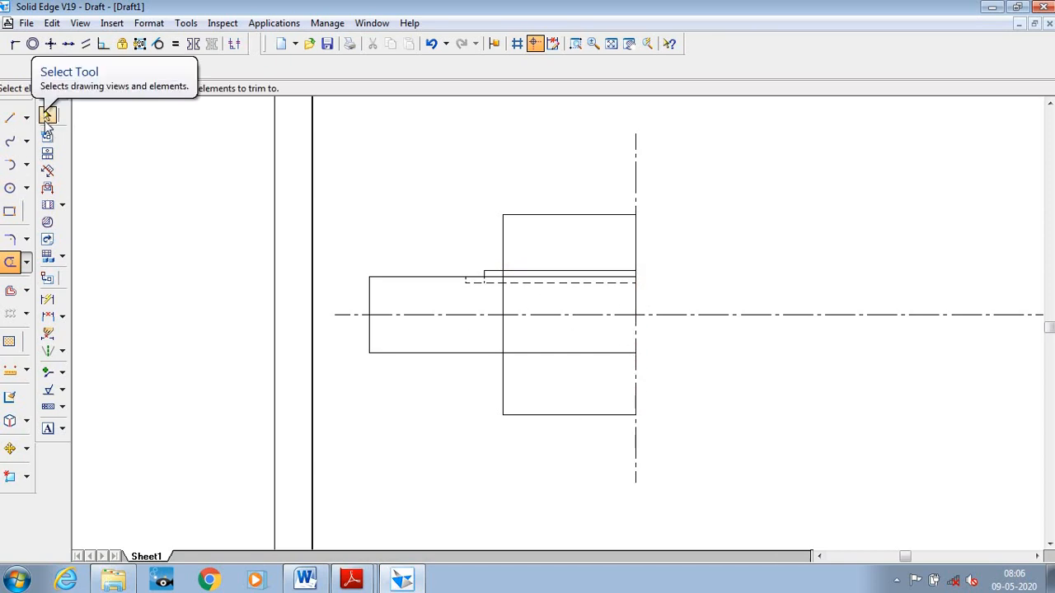
{"action": "left_click", "coordinate": [47, 115]}
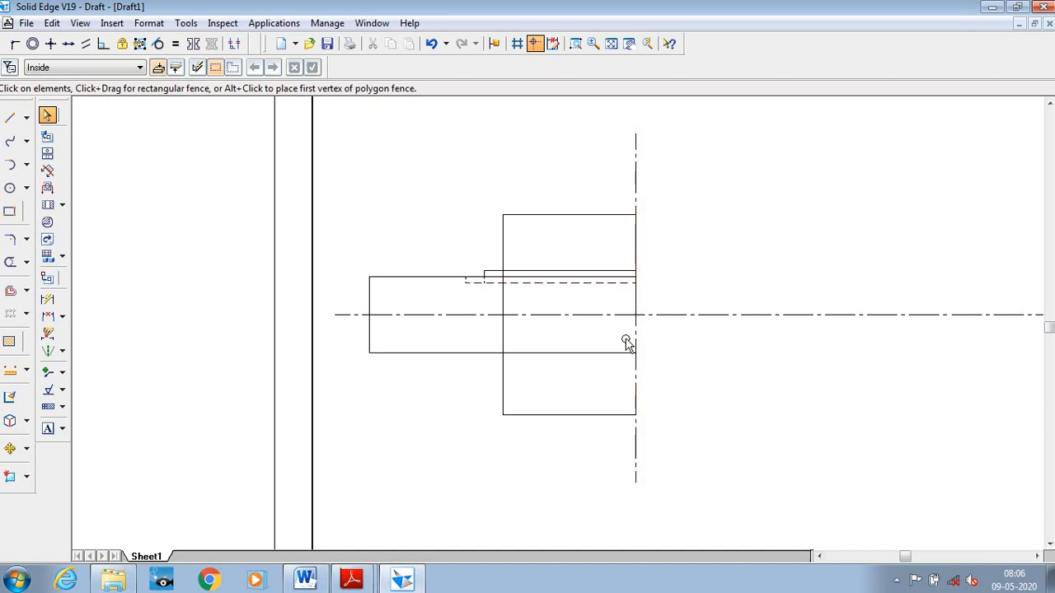
Check the 0.1d*45° fillet rule in Word and draw a 2 mm line left along the shaft's upper edge from the vertical centre line.
{"action": "left_click", "coordinate": [574, 46]}
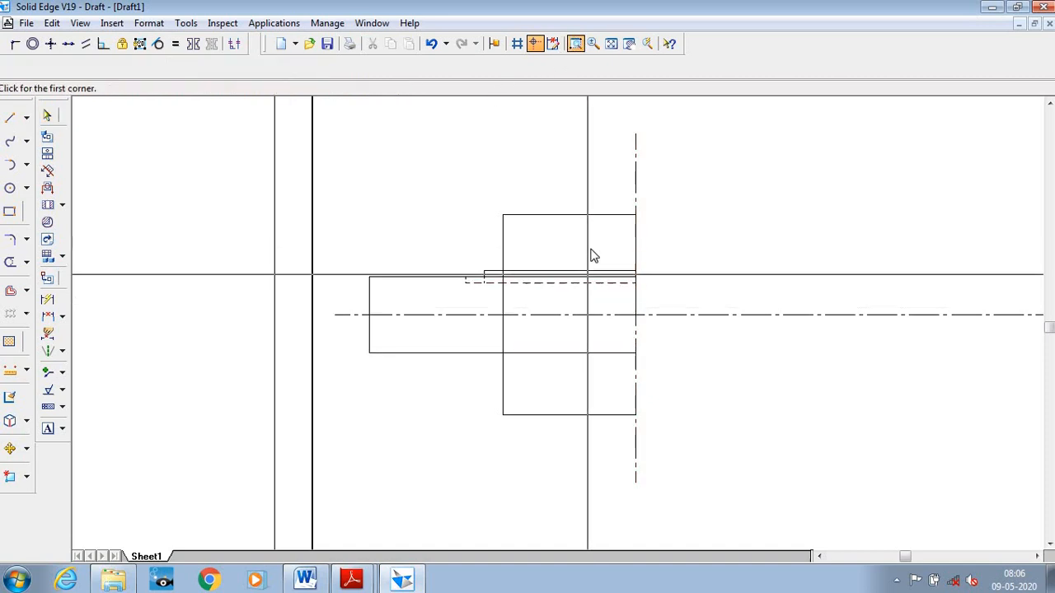
{"action": "left_click", "coordinate": [590, 248]}
{"action": "left_click", "coordinate": [659, 382]}
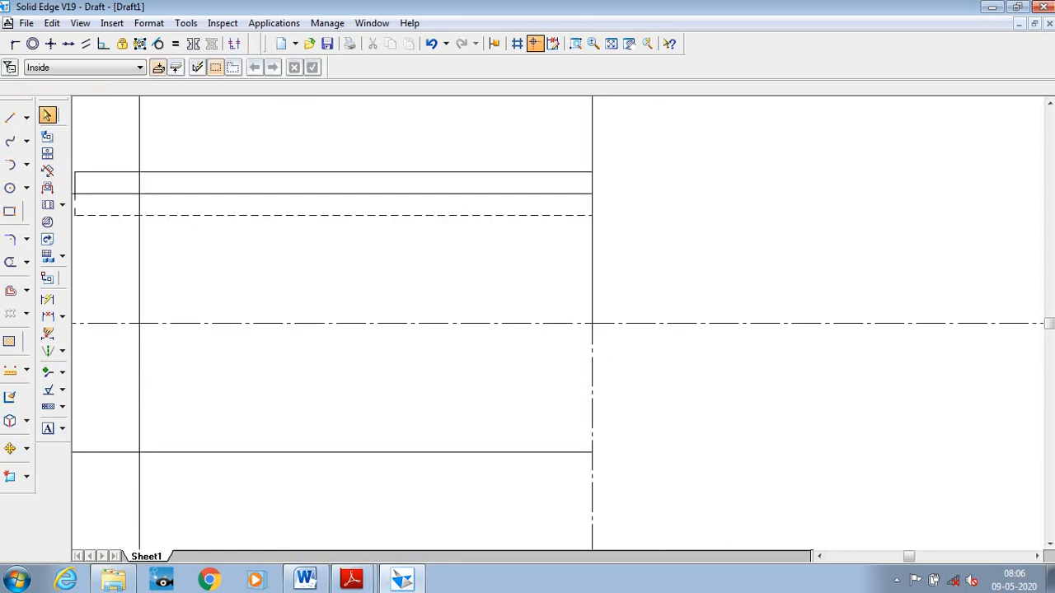
{"action": "left_click", "coordinate": [10, 121]}
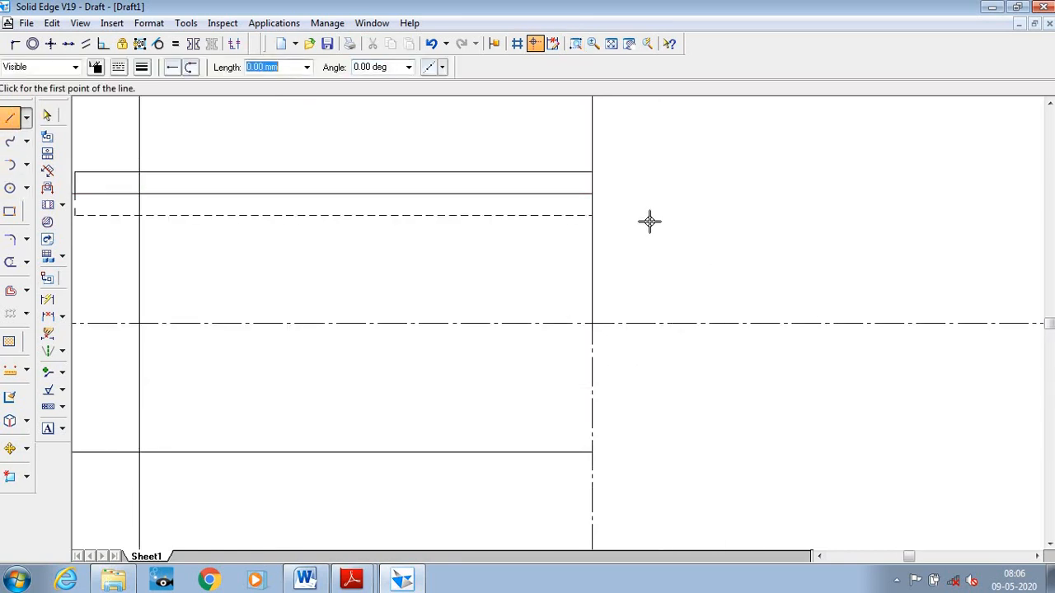
{"action": "left_click", "coordinate": [591, 195]}
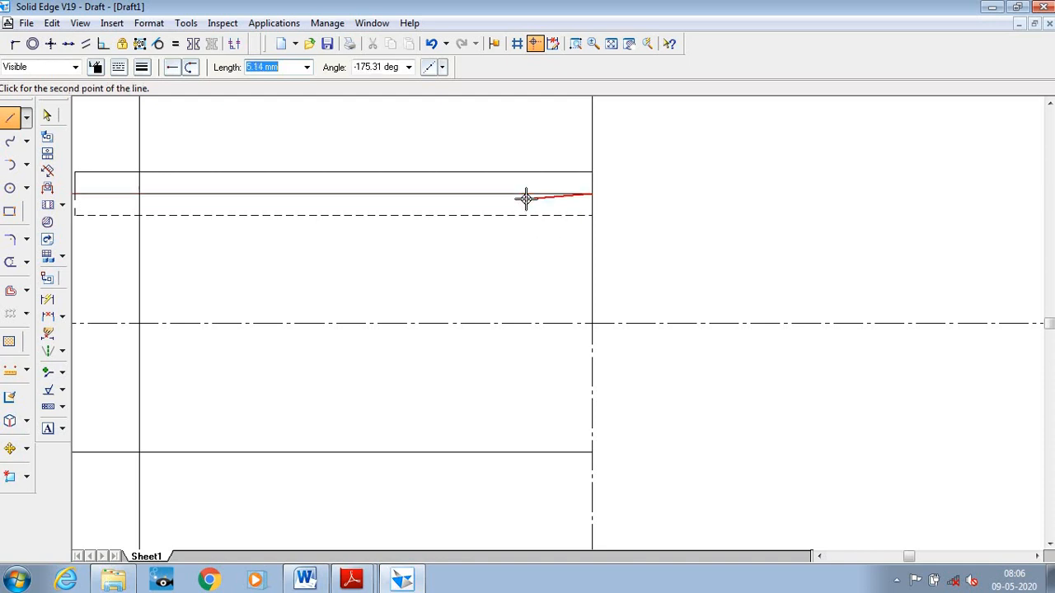
{"action": "left_click", "coordinate": [305, 579]}
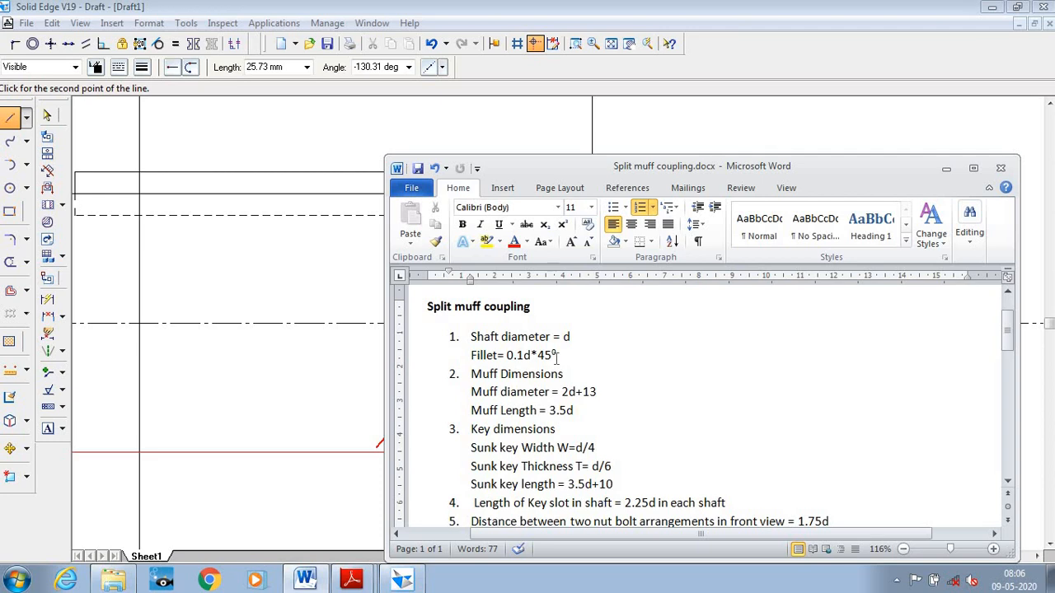
{"action": "left_click", "coordinate": [946, 168]}
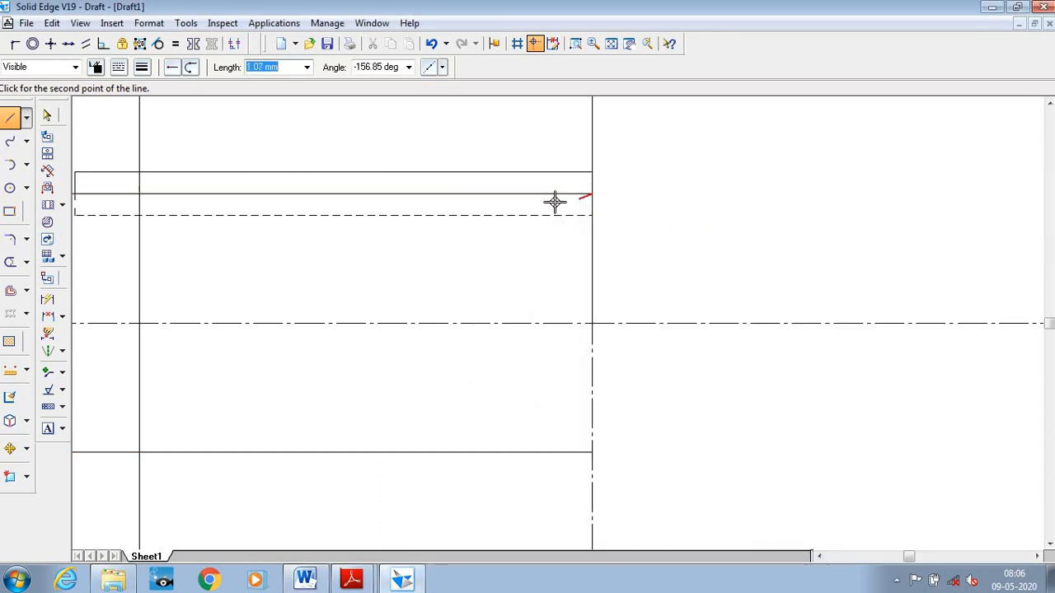
{"action": "type", "text": "0"}
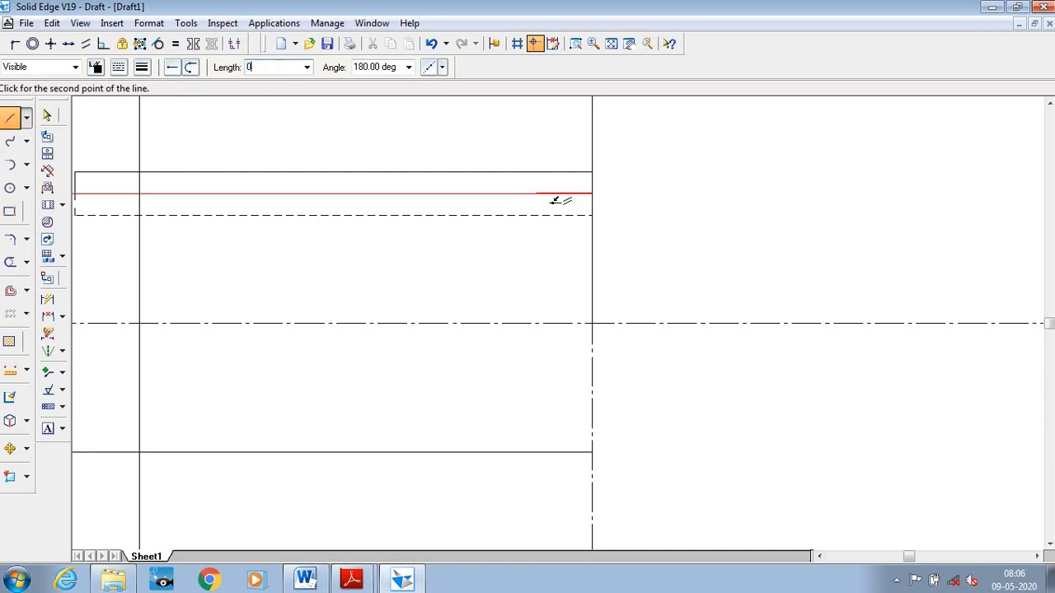
{"action": "type", "text": ".1*2"}
{"action": "key", "text": "Tab"}
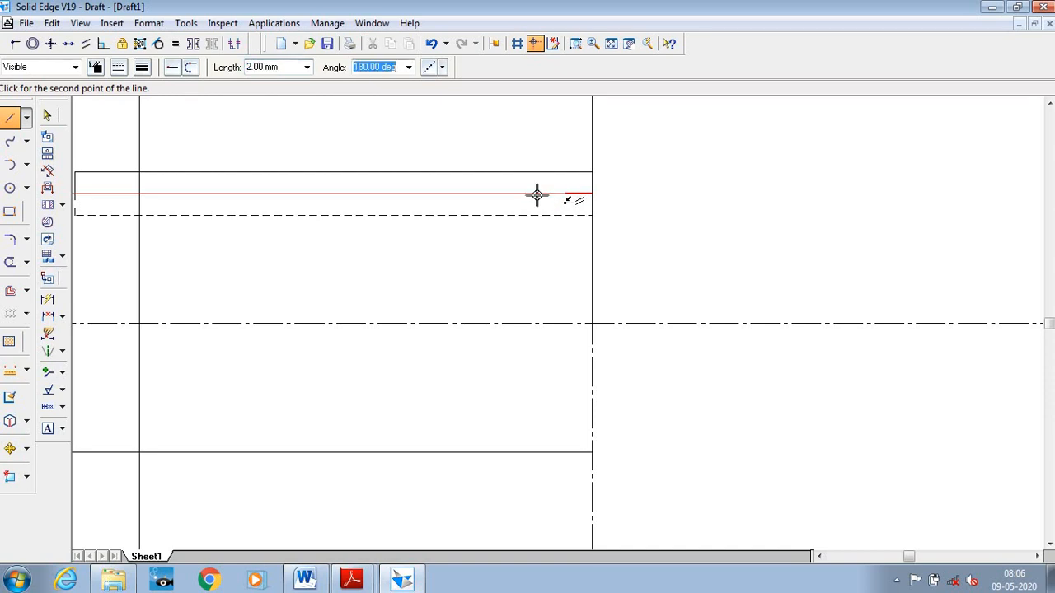
{"action": "left_click", "coordinate": [566, 193]}
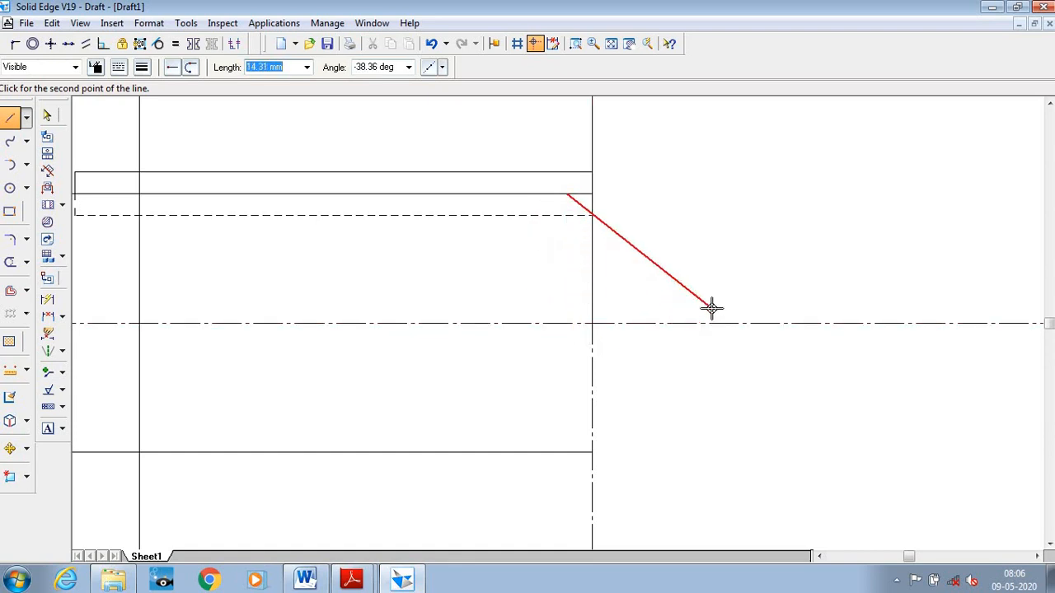
Draw the chamfer line from the 2 mm point down to the vertical centre line at an angle of -45 degrees.
{"action": "key", "text": "Tab"}
{"action": "type", "text": "-"}
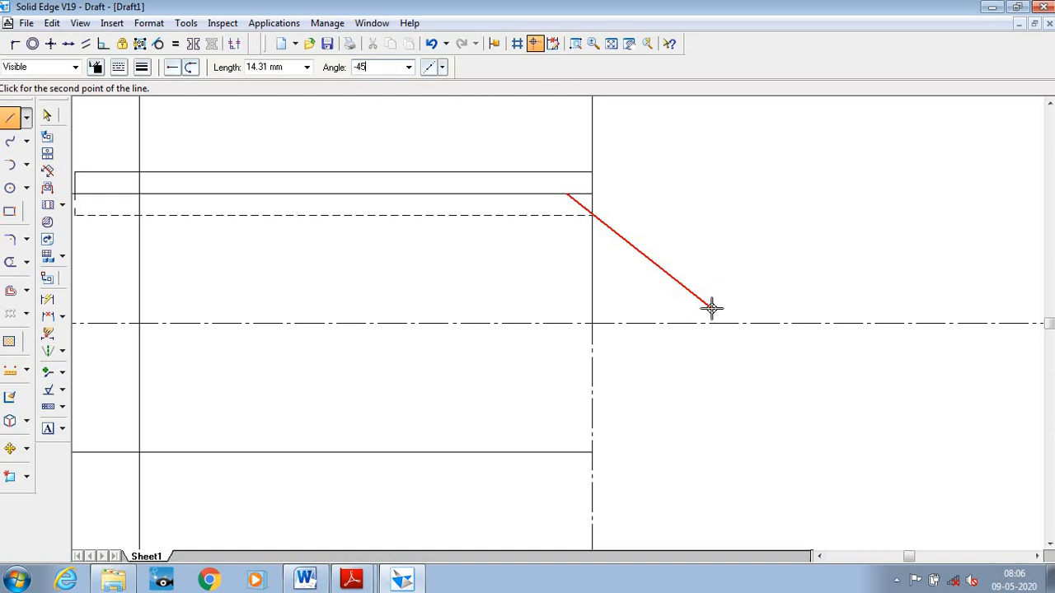
{"action": "type", "text": "45"}
{"action": "key", "text": "Tab"}
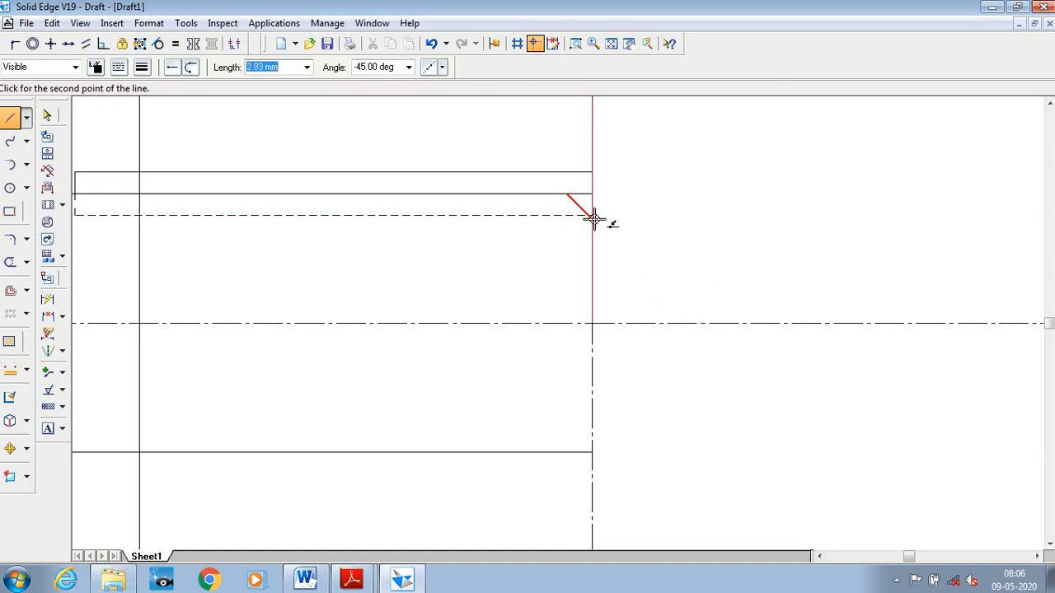
{"action": "left_click", "coordinate": [668, 206]}
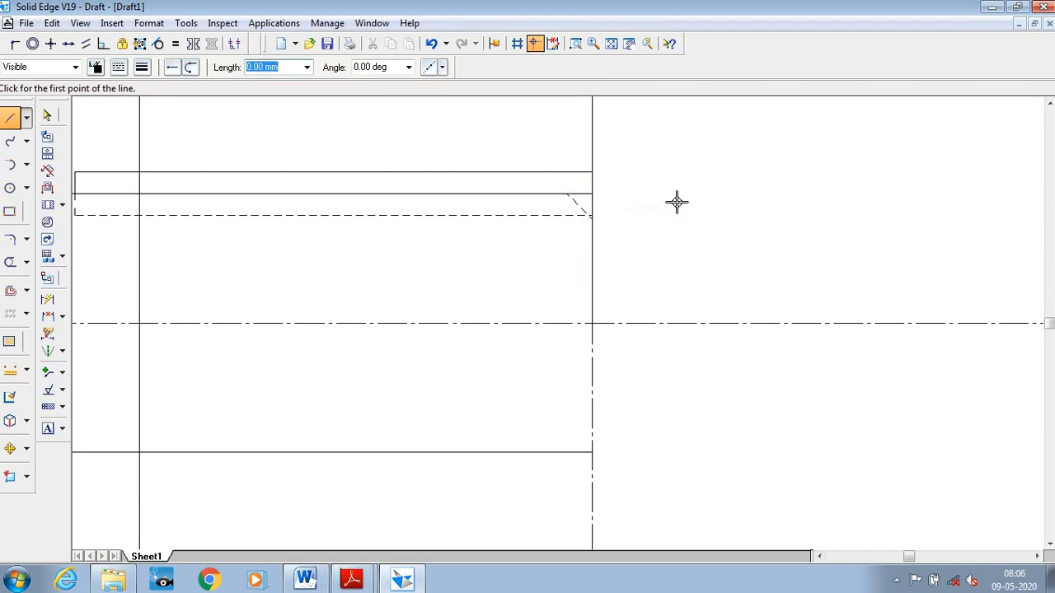
Change the line type of the 45-degree chamfer line from dashed to continuous.
{"action": "left_click", "coordinate": [52, 115]}
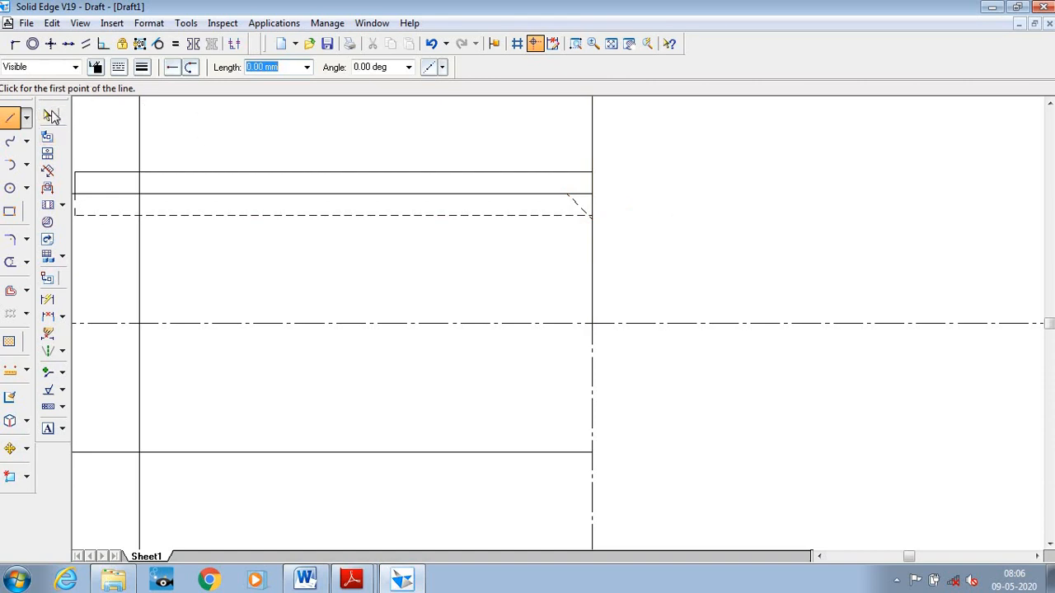
{"action": "left_click", "coordinate": [579, 206]}
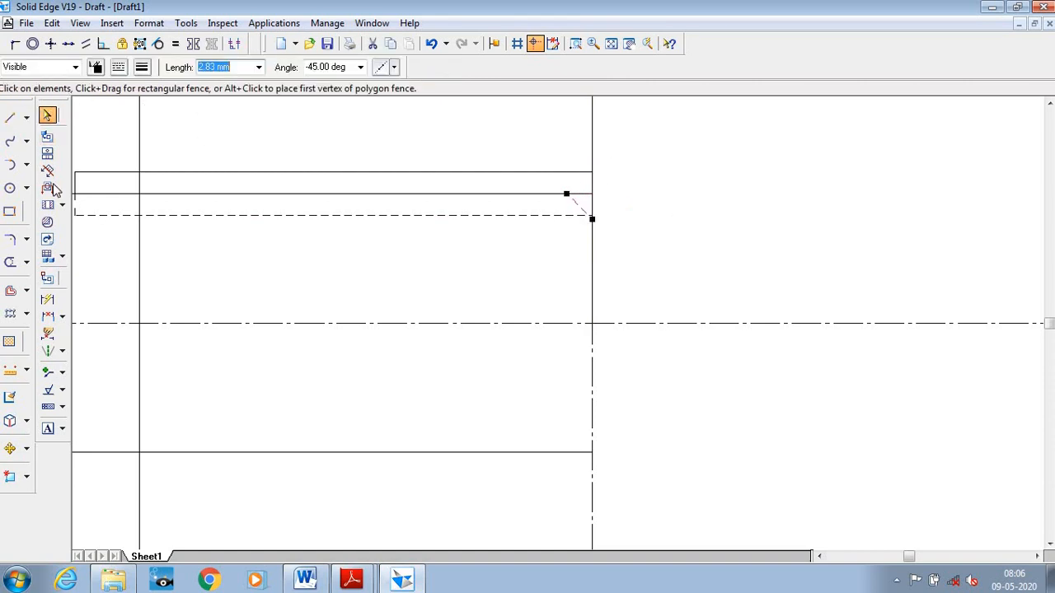
{"action": "left_click", "coordinate": [142, 69]}
{"action": "left_click", "coordinate": [119, 68]}
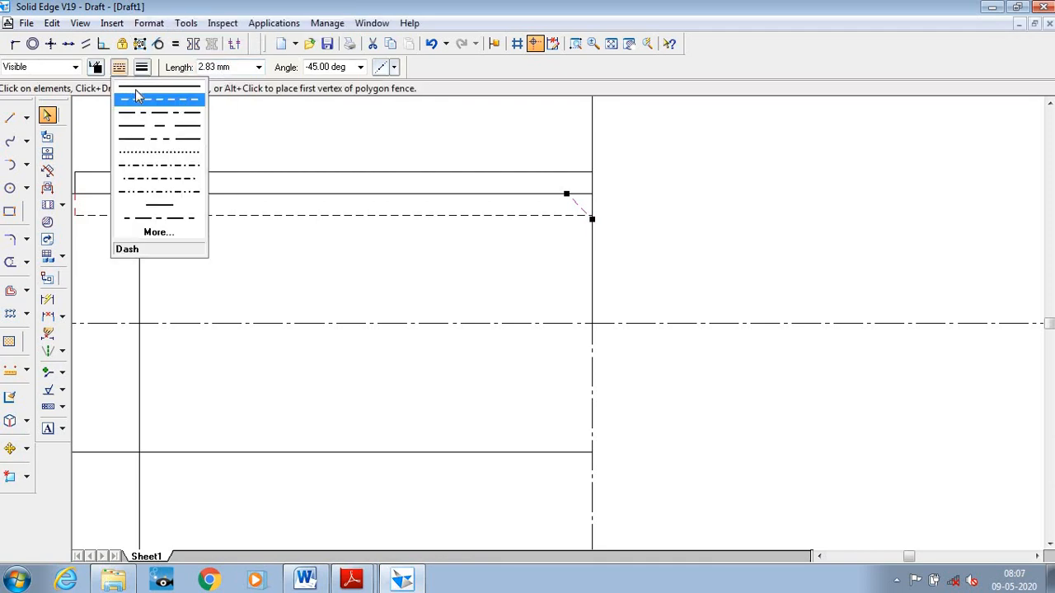
{"action": "left_click", "coordinate": [142, 87]}
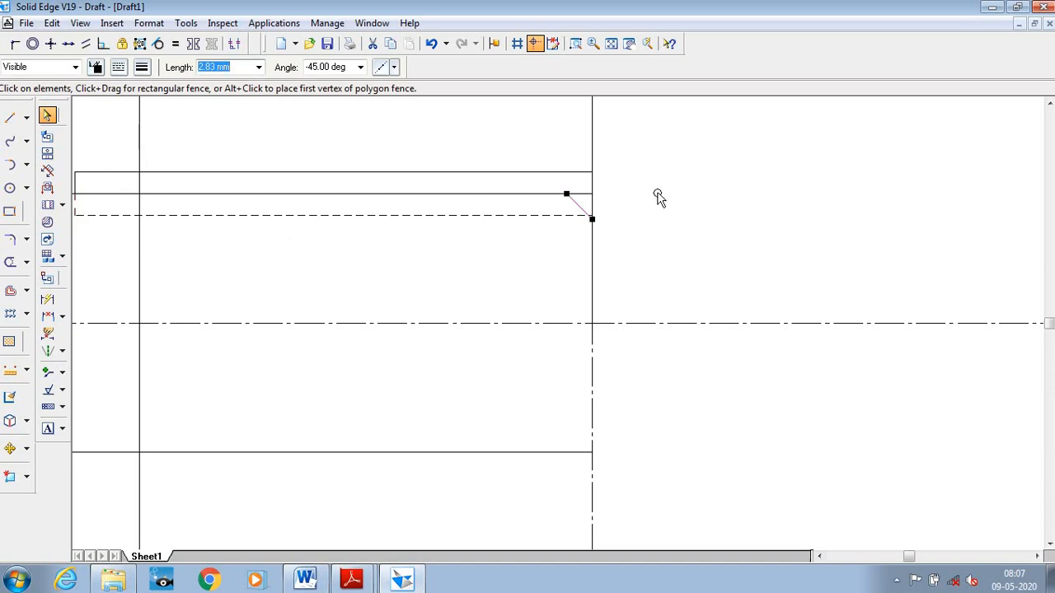
{"action": "key", "text": "Escape"}
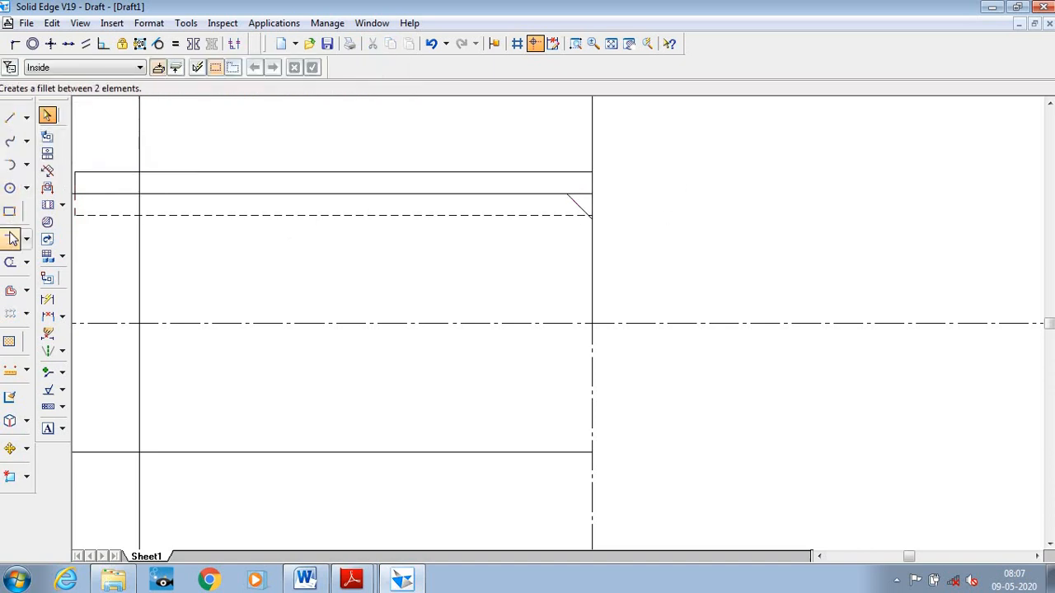
Trim the shaft's upper edge between the chamfer line and the vertical centre line.
{"action": "left_click", "coordinate": [12, 238]}
{"action": "left_click", "coordinate": [10, 263]}
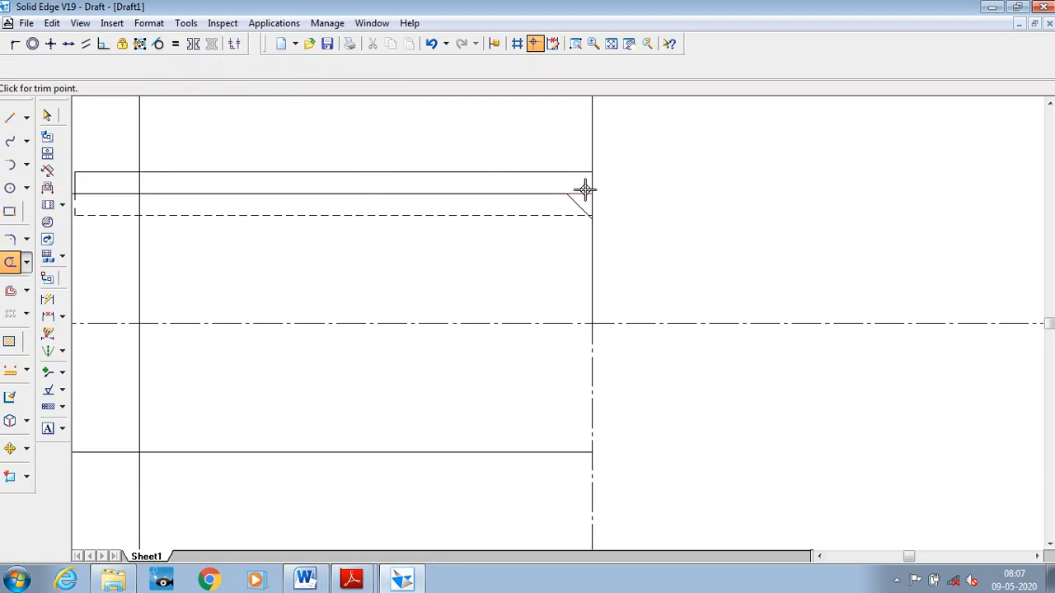
{"action": "left_click", "coordinate": [584, 192]}
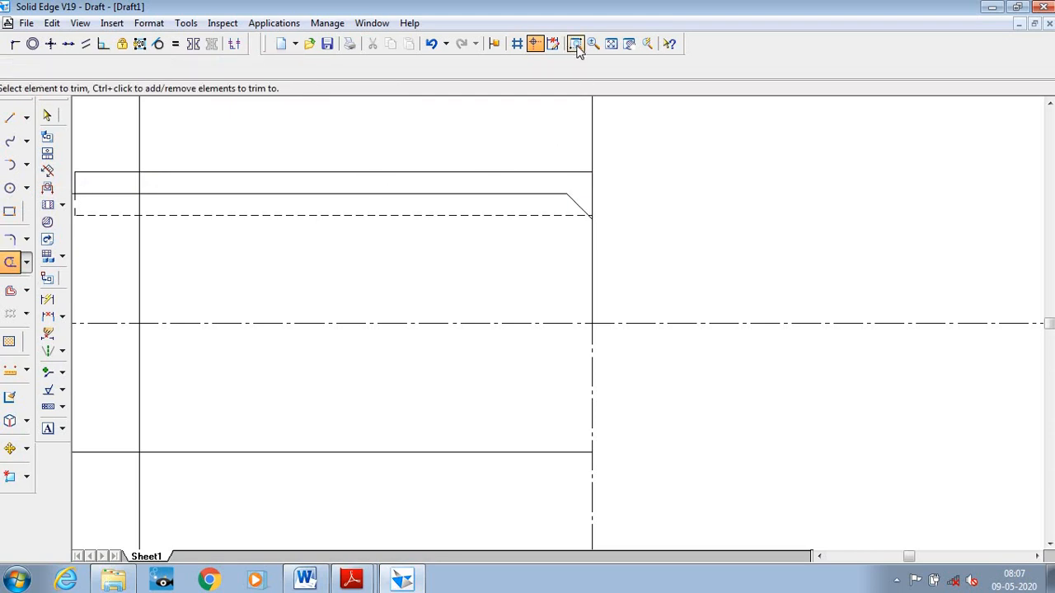
Inspect the chamfer corner and trim the shaft's lower edge between the muff's end face and the vertical centre line.
{"action": "left_click", "coordinate": [575, 43]}
{"action": "left_click", "coordinate": [560, 201]}
{"action": "left_click", "coordinate": [642, 256]}
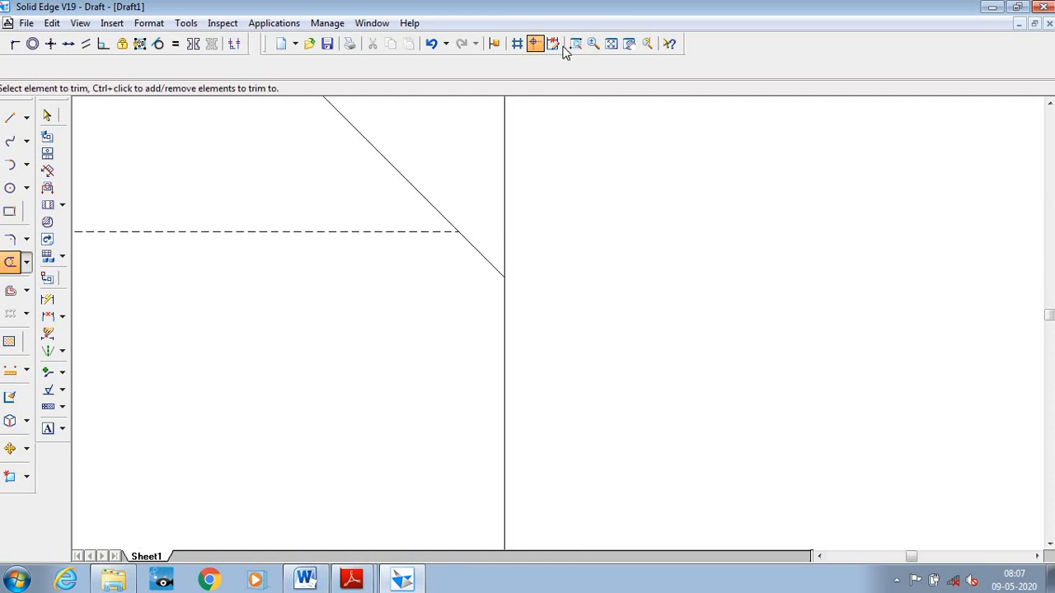
{"action": "left_click", "coordinate": [611, 44]}
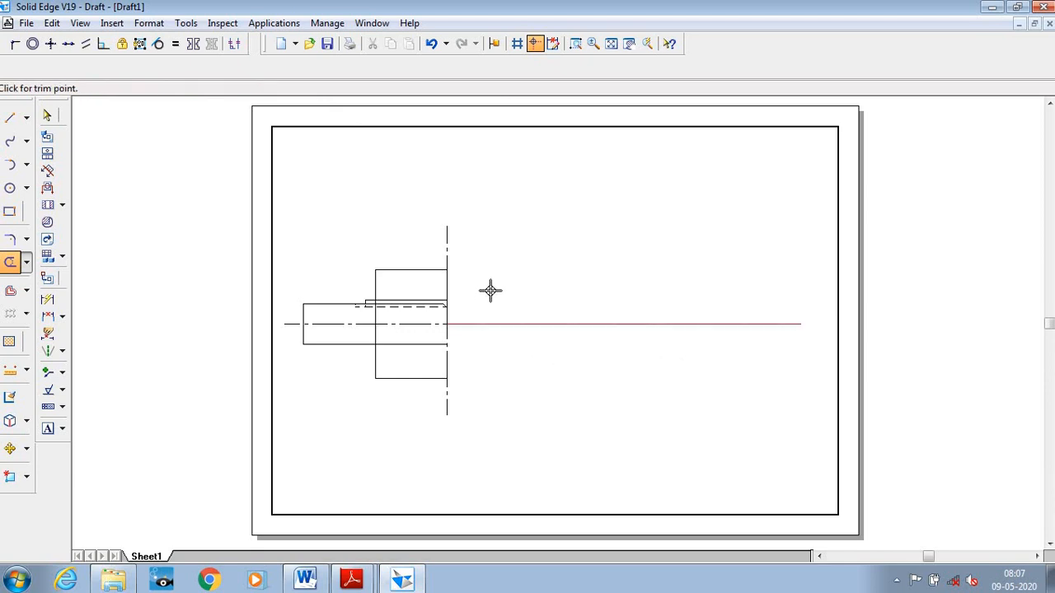
{"action": "left_click", "coordinate": [418, 343]}
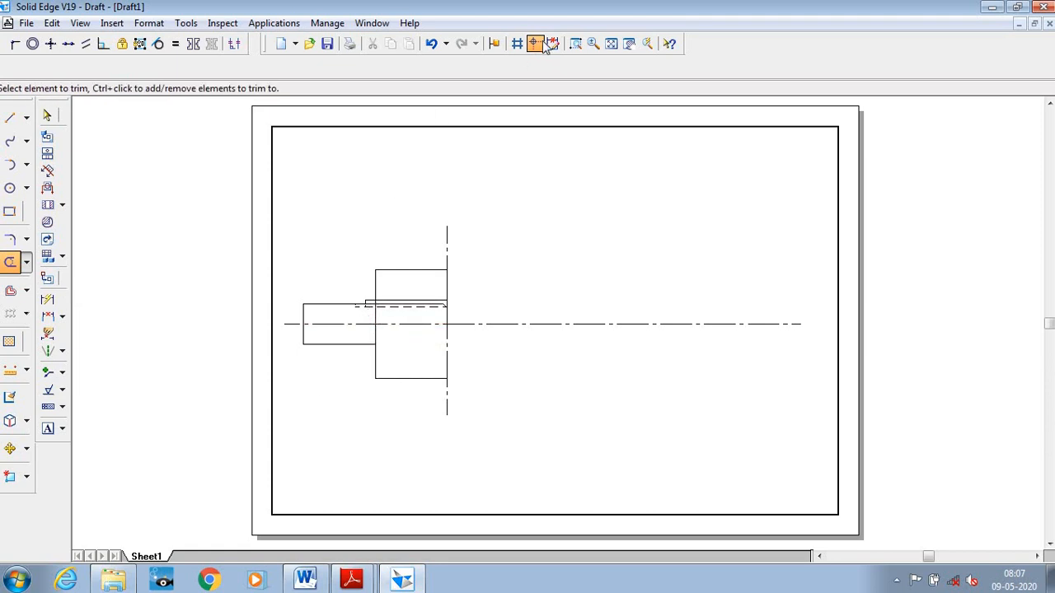
Trim the muff's left end face where it crosses the shaft, from the key down to the horizontal centre line.
{"action": "left_click", "coordinate": [575, 44]}
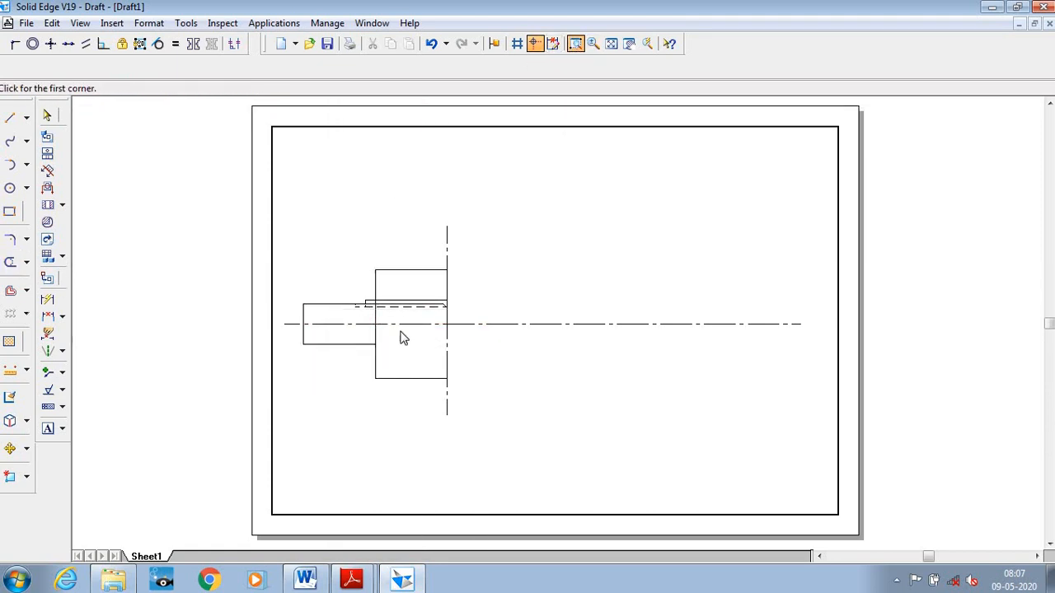
{"action": "left_click", "coordinate": [338, 267]}
{"action": "left_click", "coordinate": [501, 389]}
{"action": "key", "text": "Escape"}
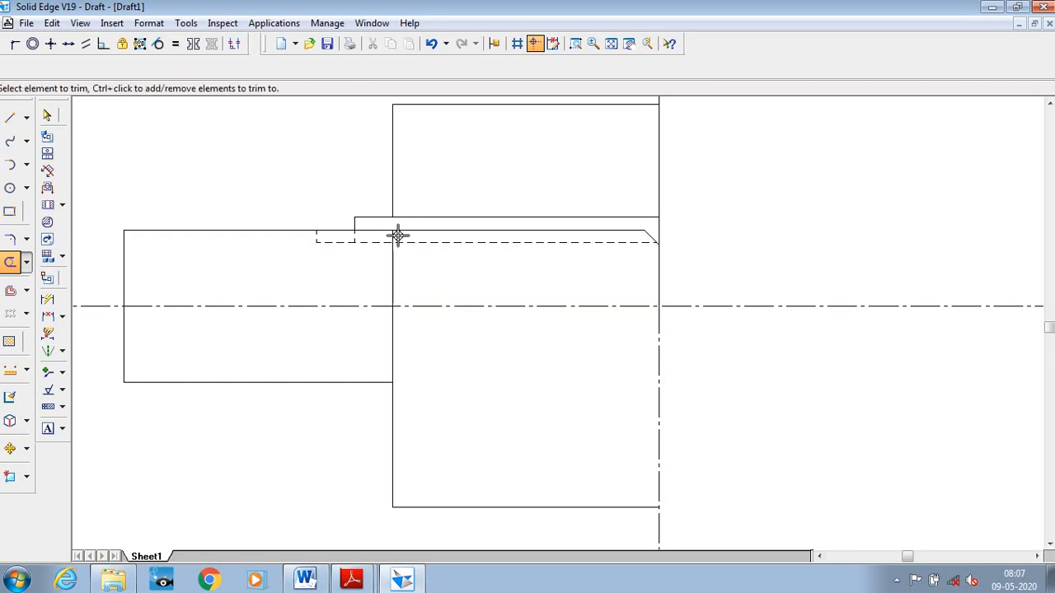
{"action": "left_click", "coordinate": [392, 236]}
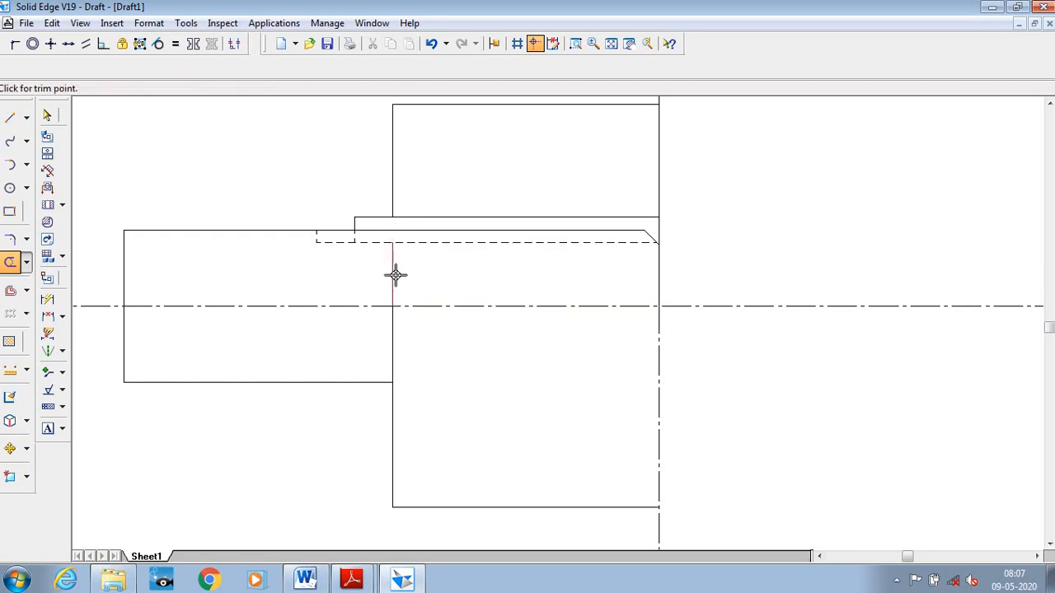
{"action": "left_click", "coordinate": [393, 275]}
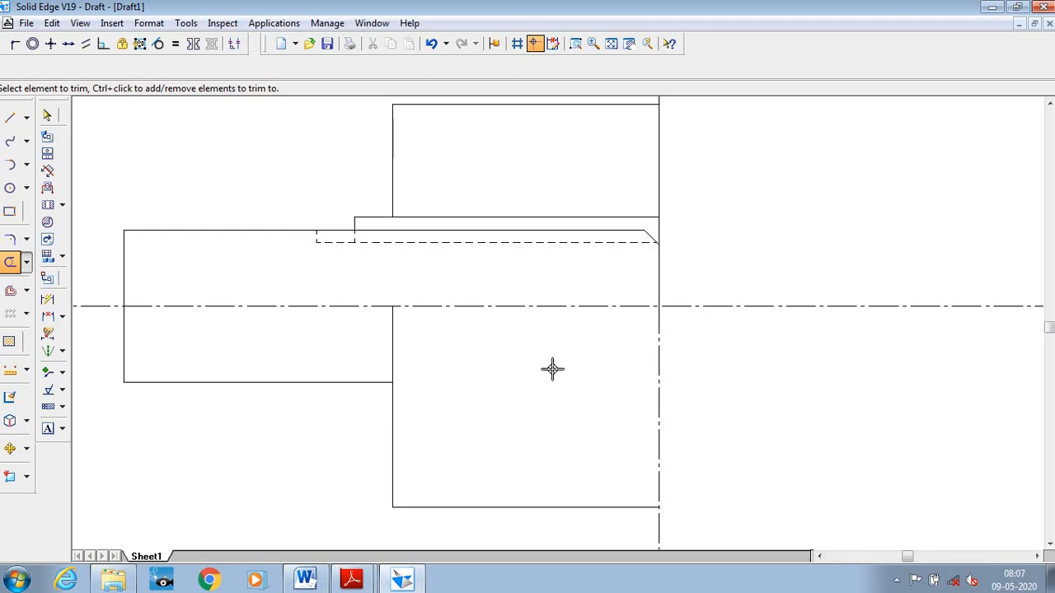
{"action": "left_click", "coordinate": [658, 468]}
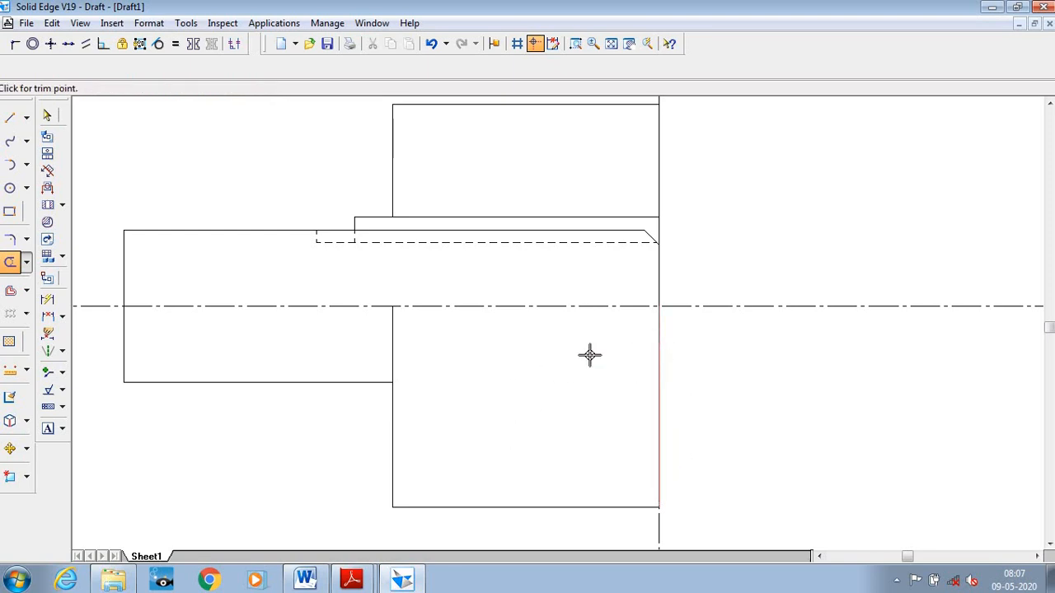
{"action": "left_click", "coordinate": [997, 306]}
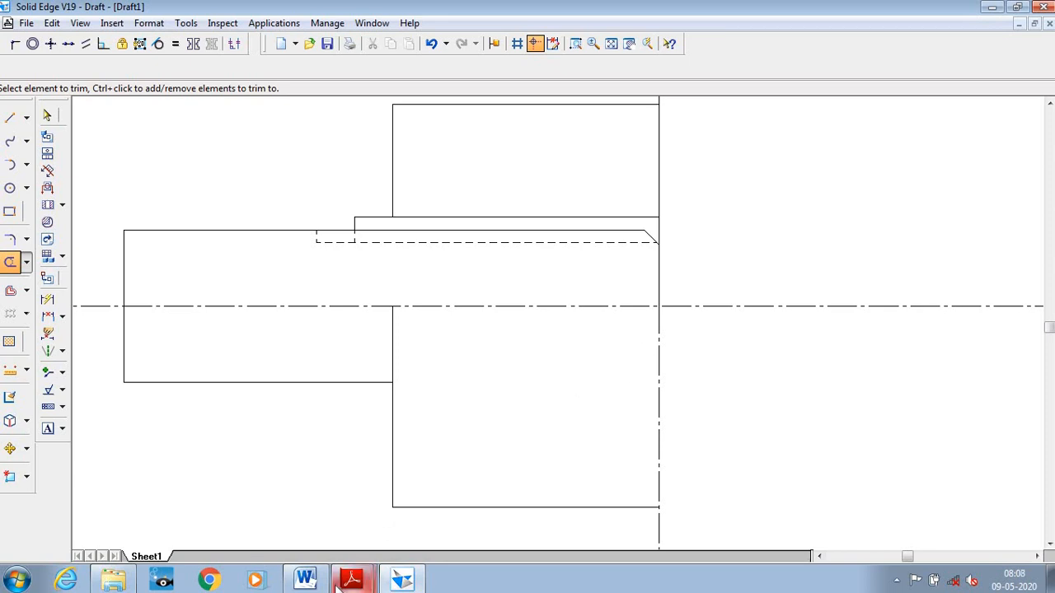
Look up the front-view distance between the two nut and bolt arrangements in the Word document, and return to Solid Edge.
{"action": "left_click", "coordinate": [305, 579]}
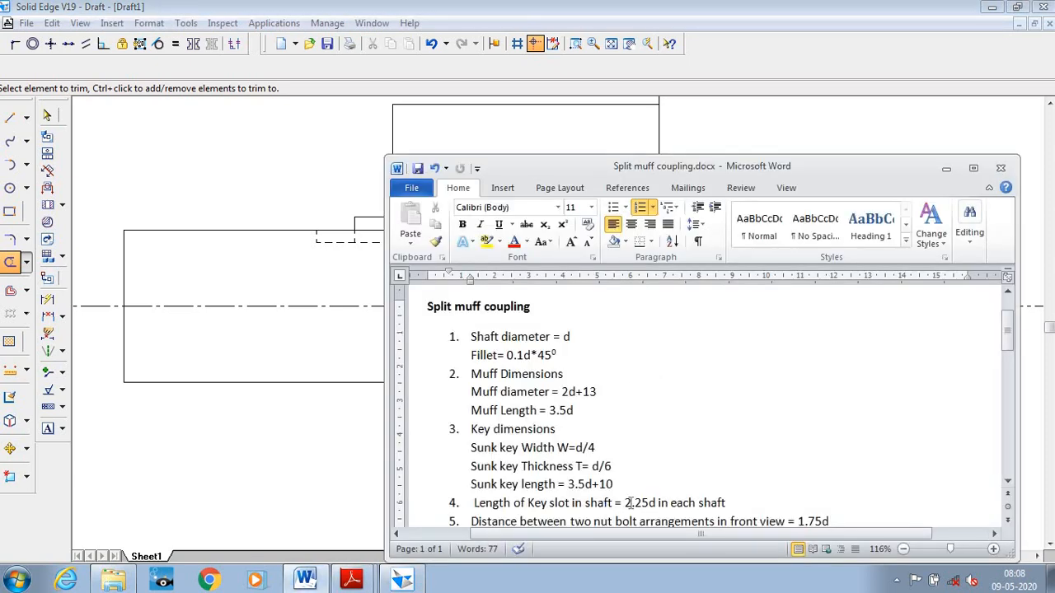
{"action": "scroll", "coordinate": [729, 503], "scroll_direction": "down", "scroll_amount": 2}
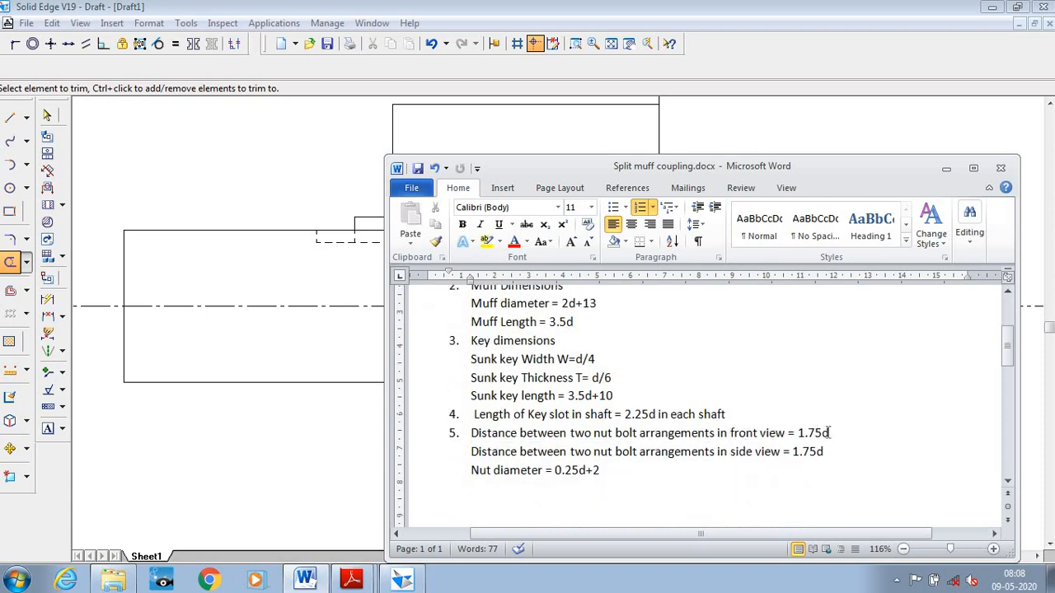
{"action": "left_click", "coordinate": [946, 168]}
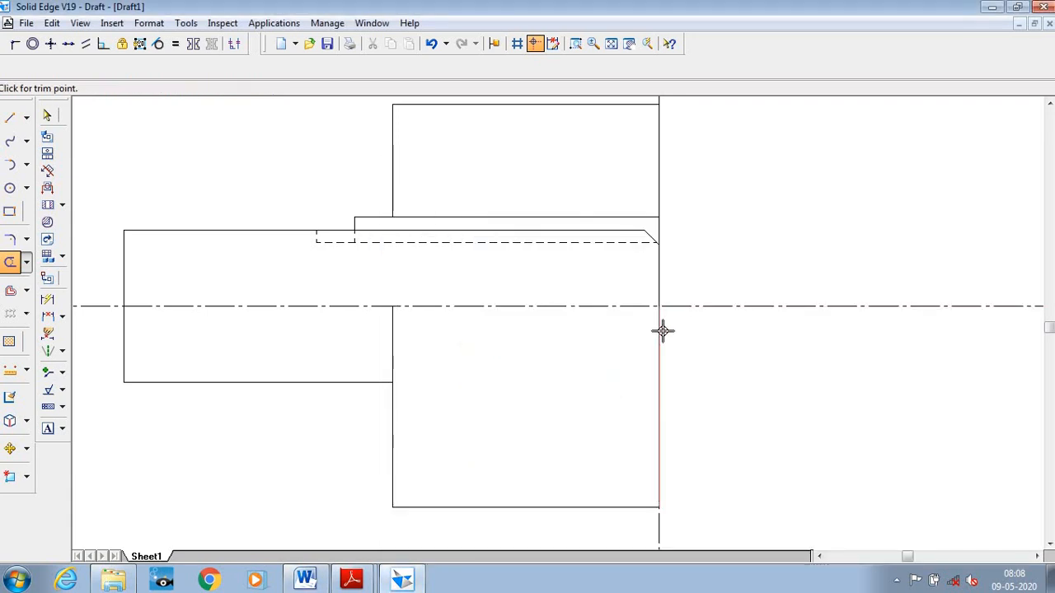
{"action": "left_click", "coordinate": [660, 371]}
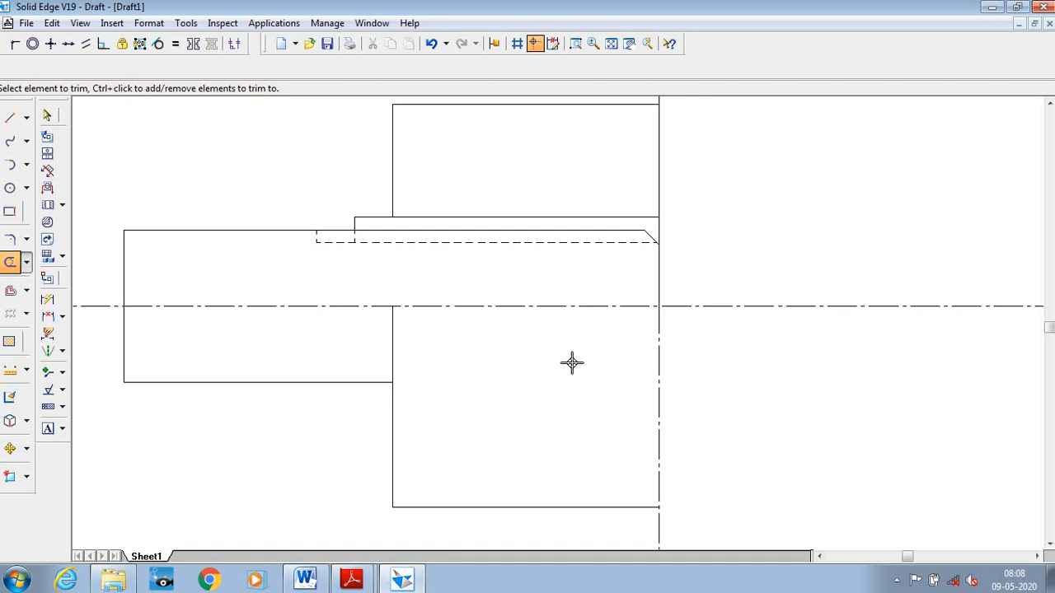
Extend the shaft's lower edge through the muff to the vertical centre line using Extend to Next.
{"action": "left_click", "coordinate": [10, 117]}
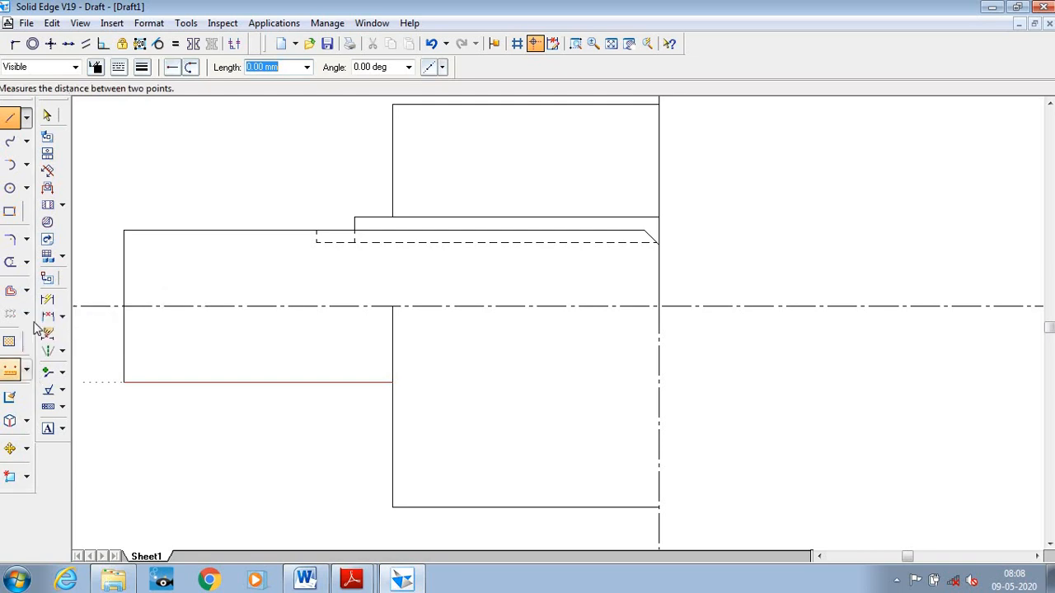
{"action": "left_click", "coordinate": [26, 240]}
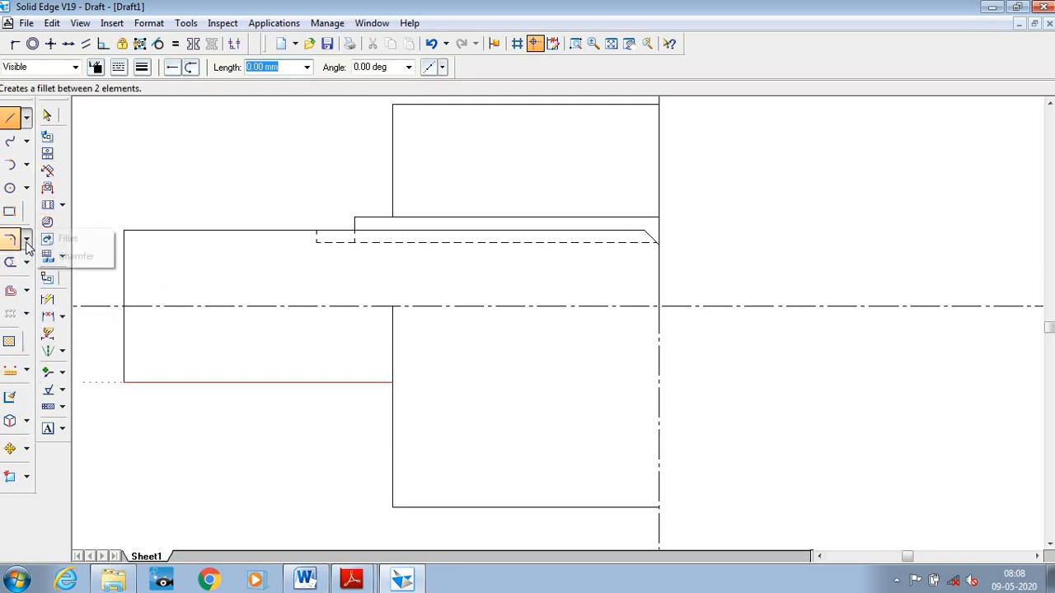
{"action": "left_click", "coordinate": [27, 262]}
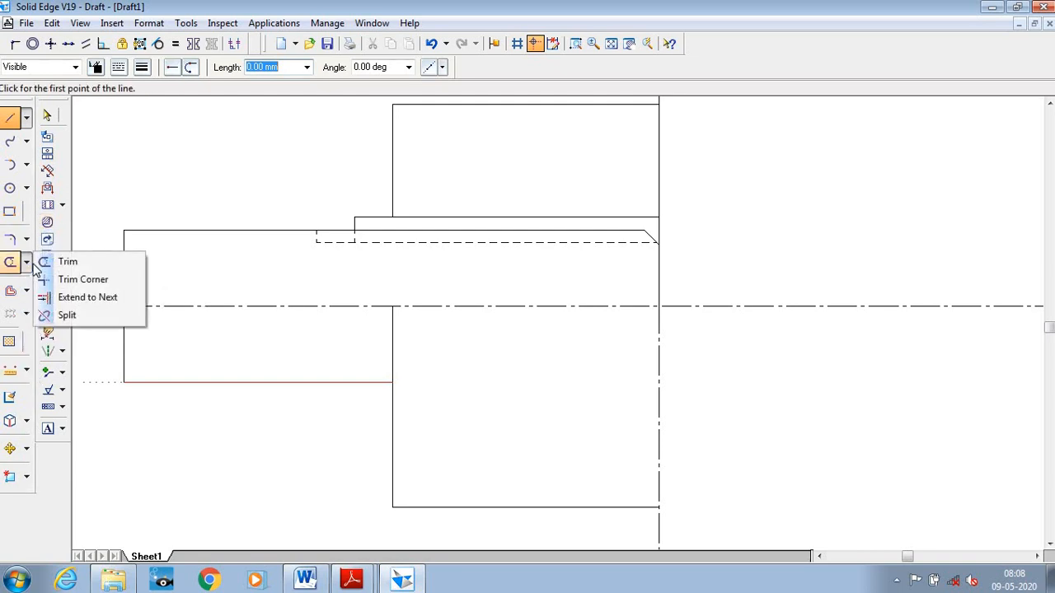
{"action": "left_click", "coordinate": [87, 296]}
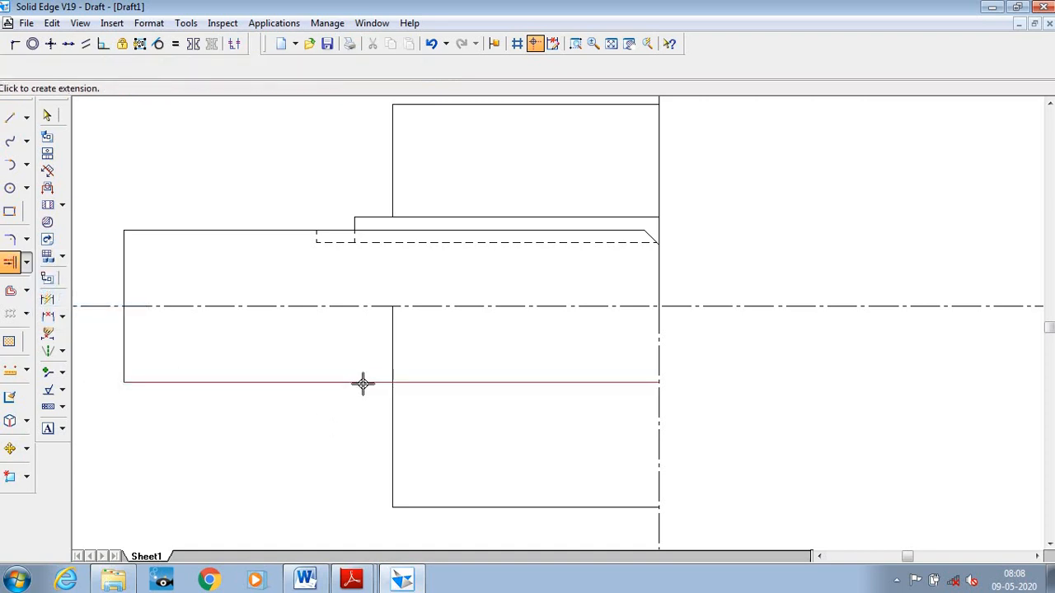
{"action": "left_click", "coordinate": [363, 382]}
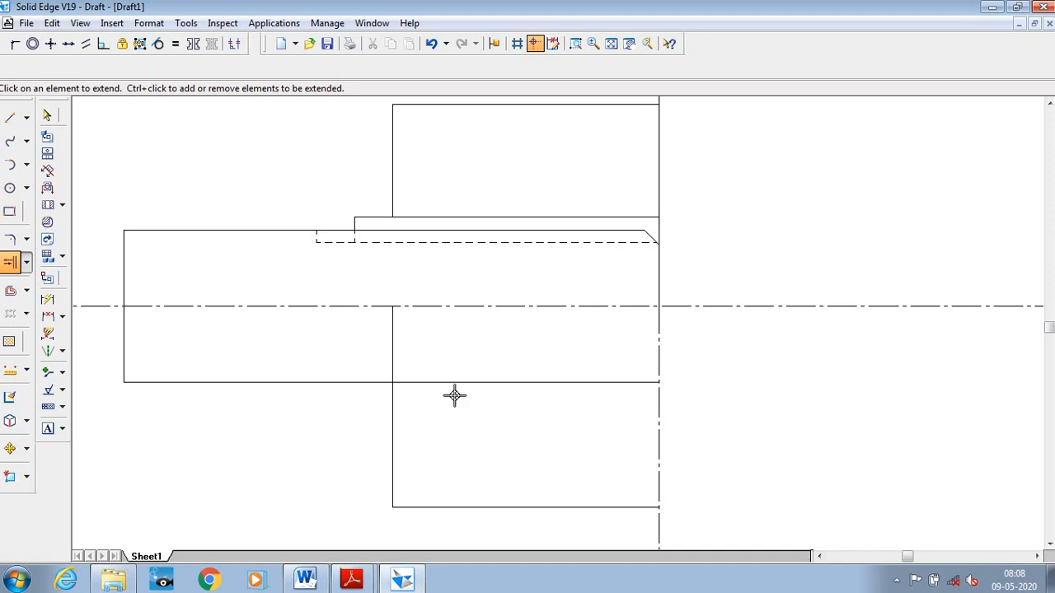
Offset the vertical centre line 17.5 mm to the left to locate the bolt axis within the muff.
{"action": "left_click", "coordinate": [9, 118]}
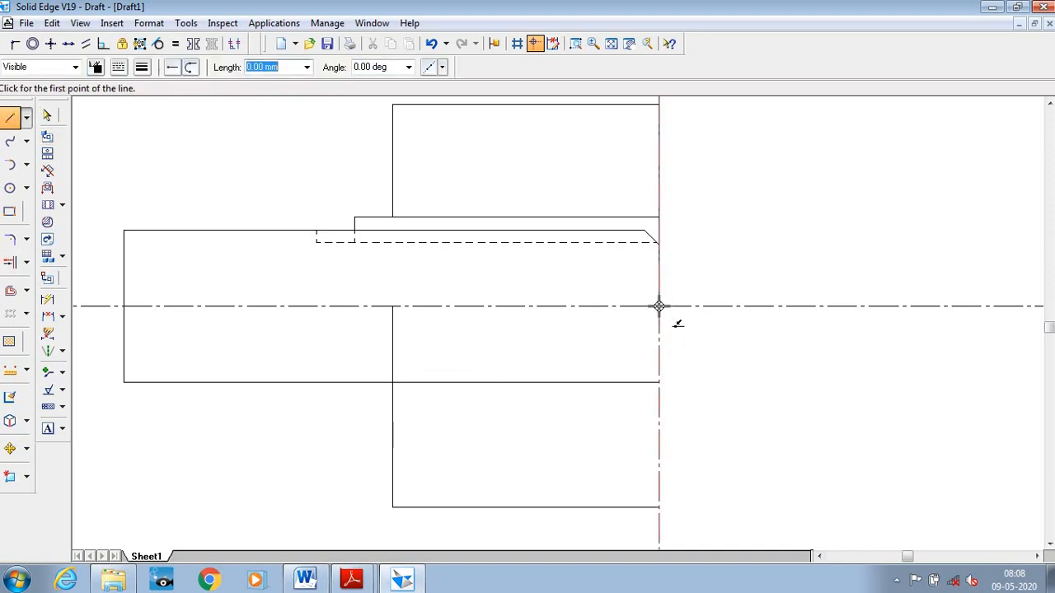
{"action": "left_click", "coordinate": [11, 291]}
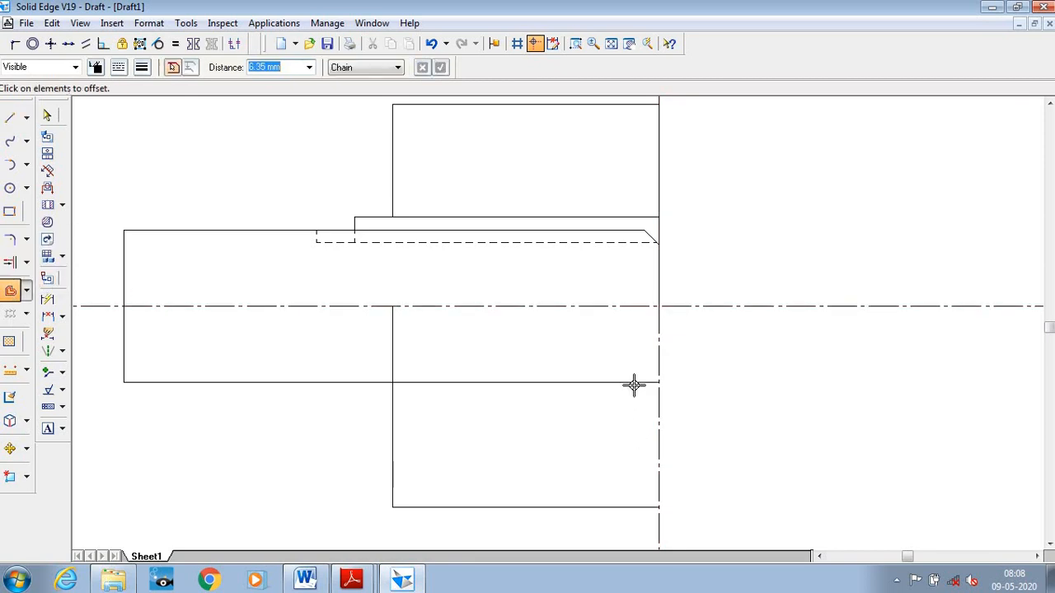
{"action": "left_click", "coordinate": [660, 338]}
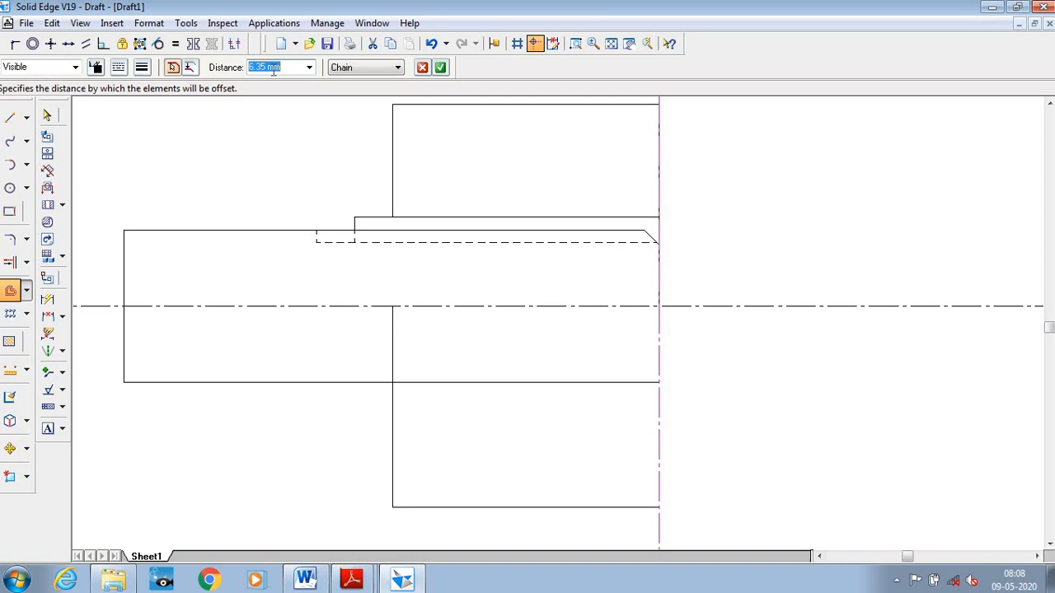
{"action": "type", "text": "17"}
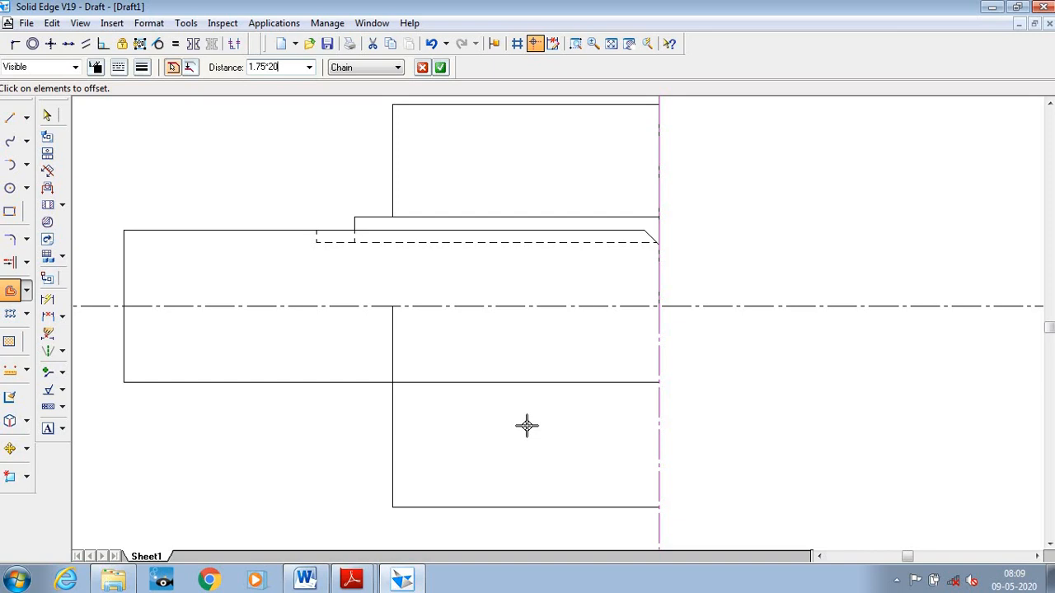
{"action": "key", "text": "Return"}
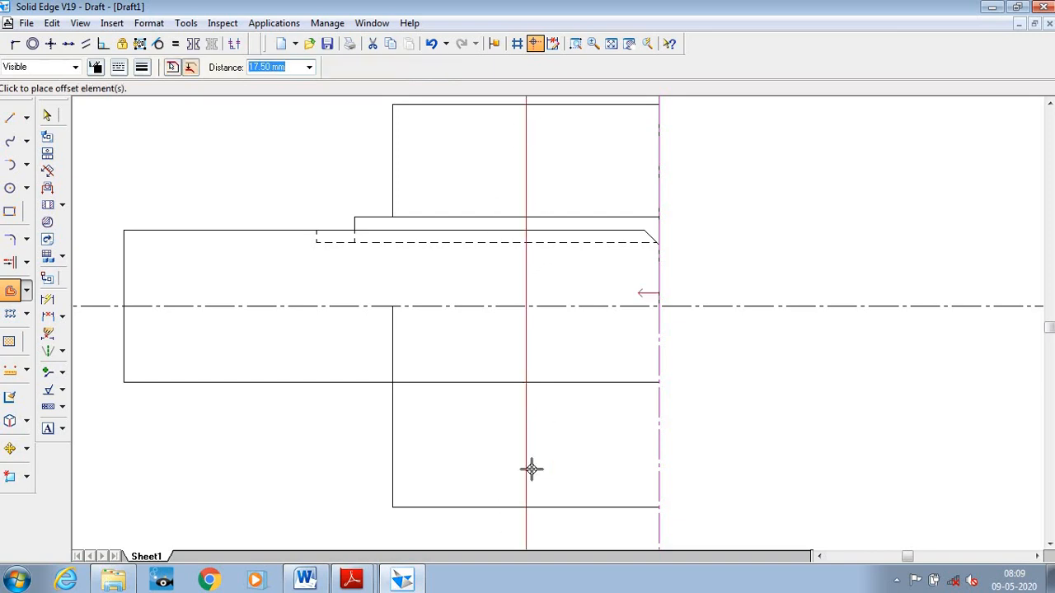
{"action": "left_click", "coordinate": [538, 445]}
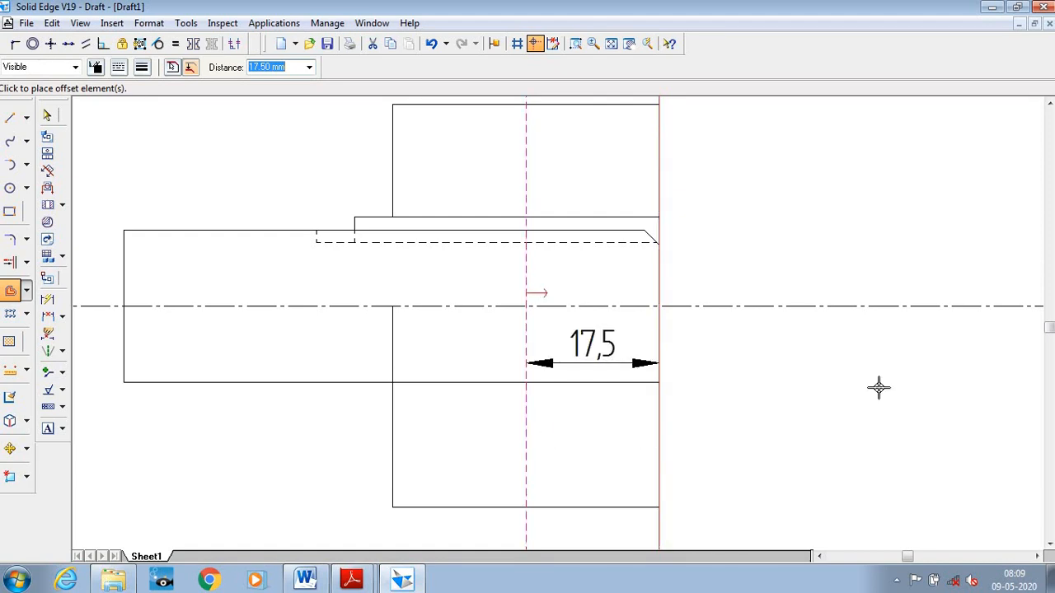
{"action": "key", "text": "Escape"}
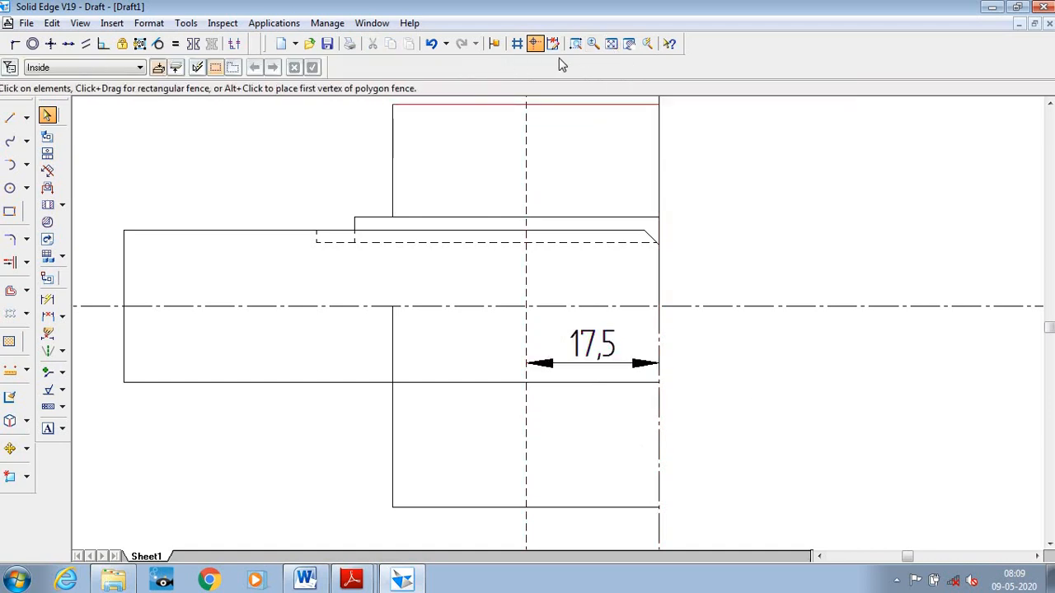
Check the rod diameter in Q.No.4 of the question paper in Adobe Reader, and return to the Solid Edge draft.
{"action": "left_click", "coordinate": [617, 43]}
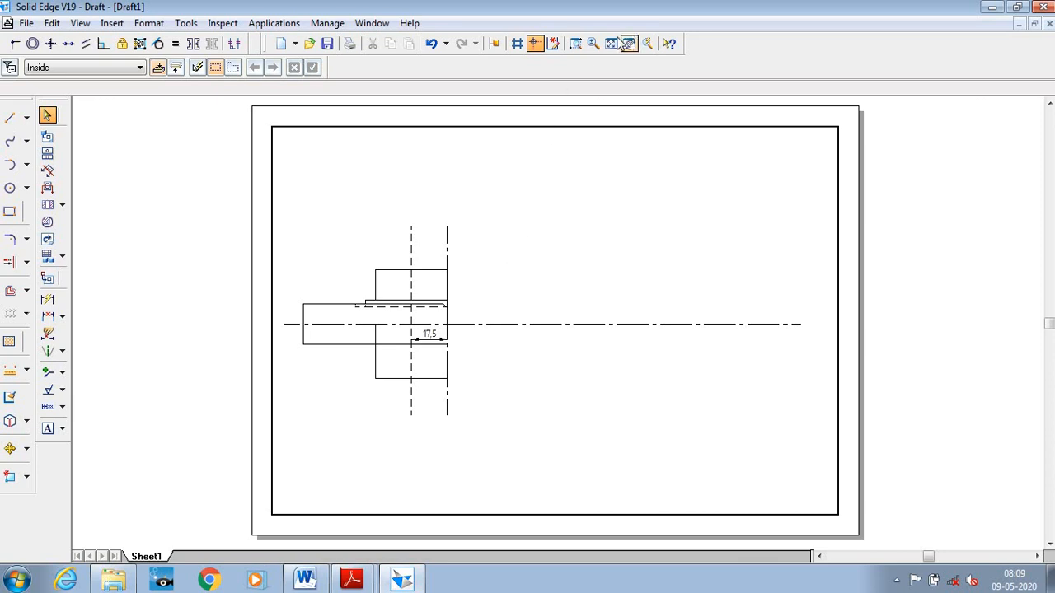
{"action": "left_click", "coordinate": [575, 43]}
{"action": "left_click", "coordinate": [351, 233]}
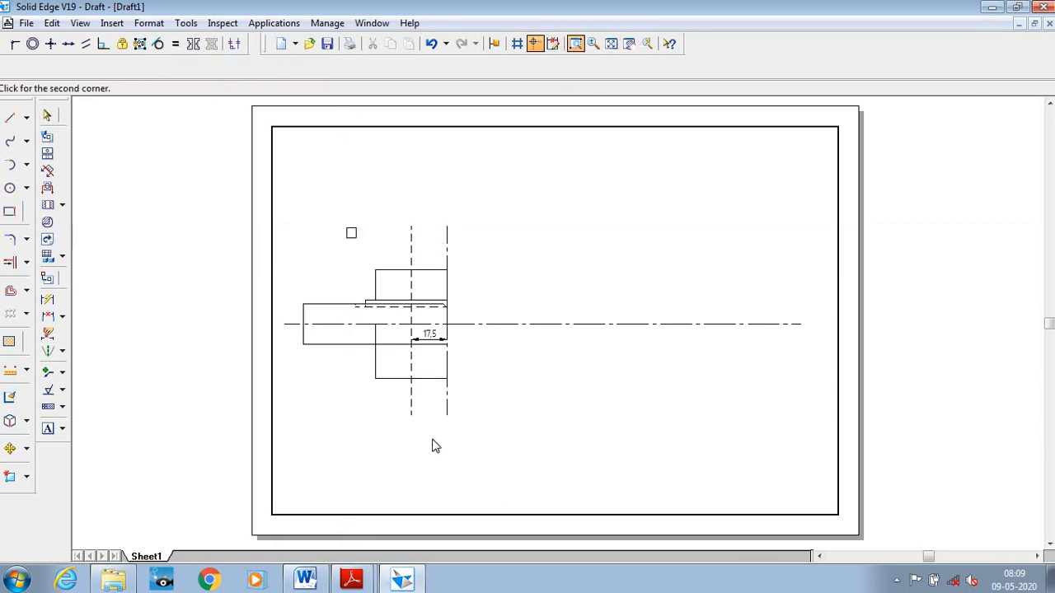
{"action": "left_click", "coordinate": [498, 416]}
{"action": "key", "text": "Escape"}
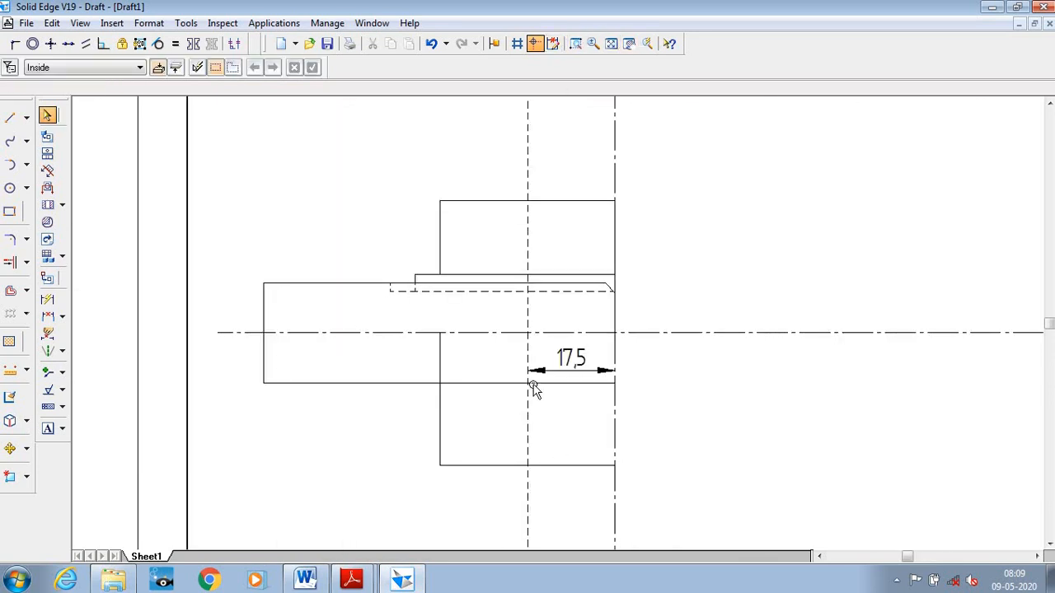
{"action": "left_click", "coordinate": [10, 118]}
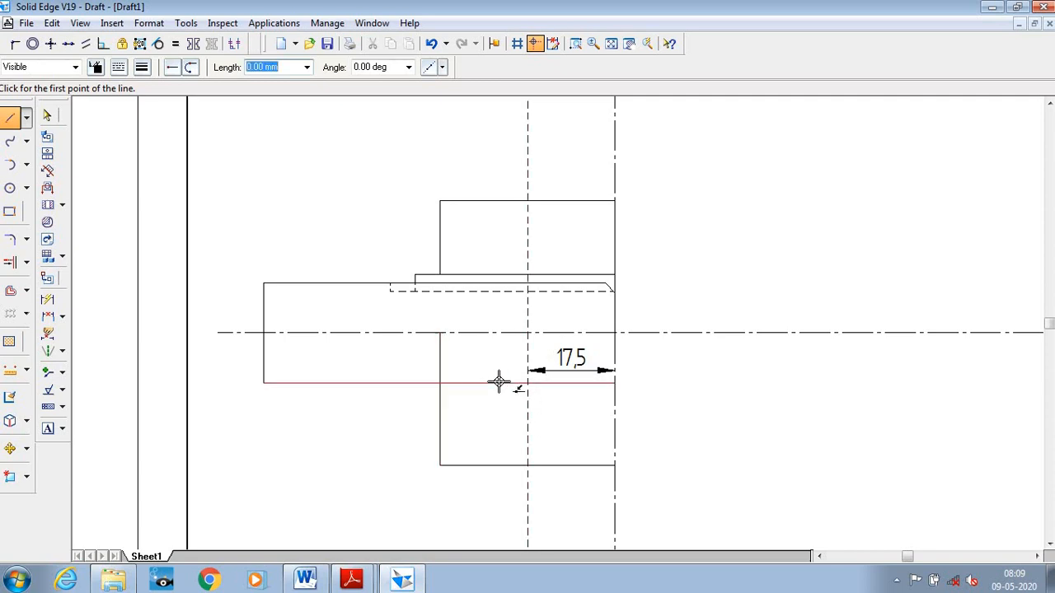
{"action": "left_click", "coordinate": [408, 581]}
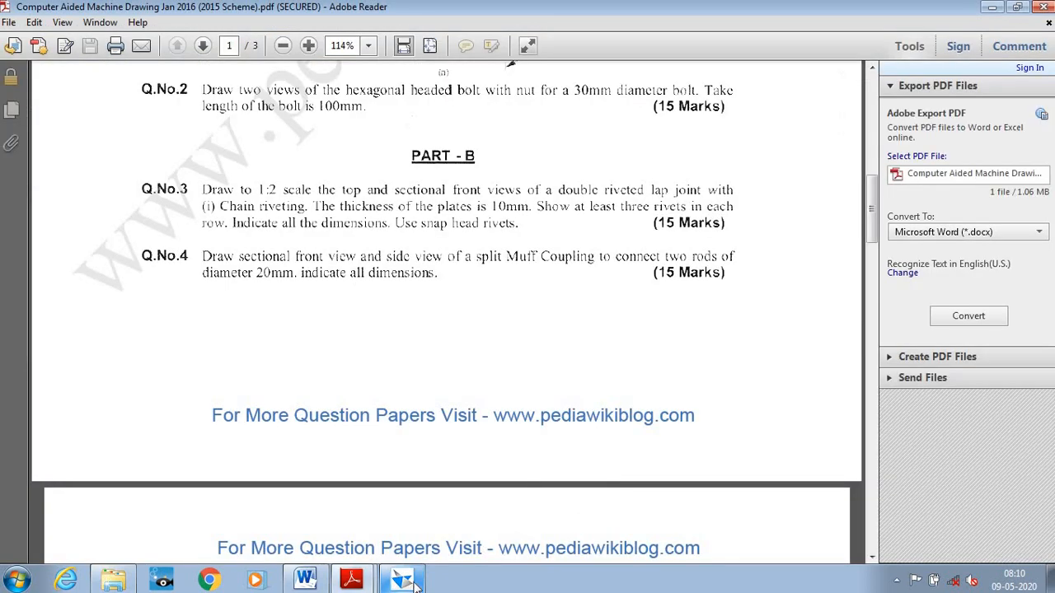
{"action": "left_click", "coordinate": [408, 582]}
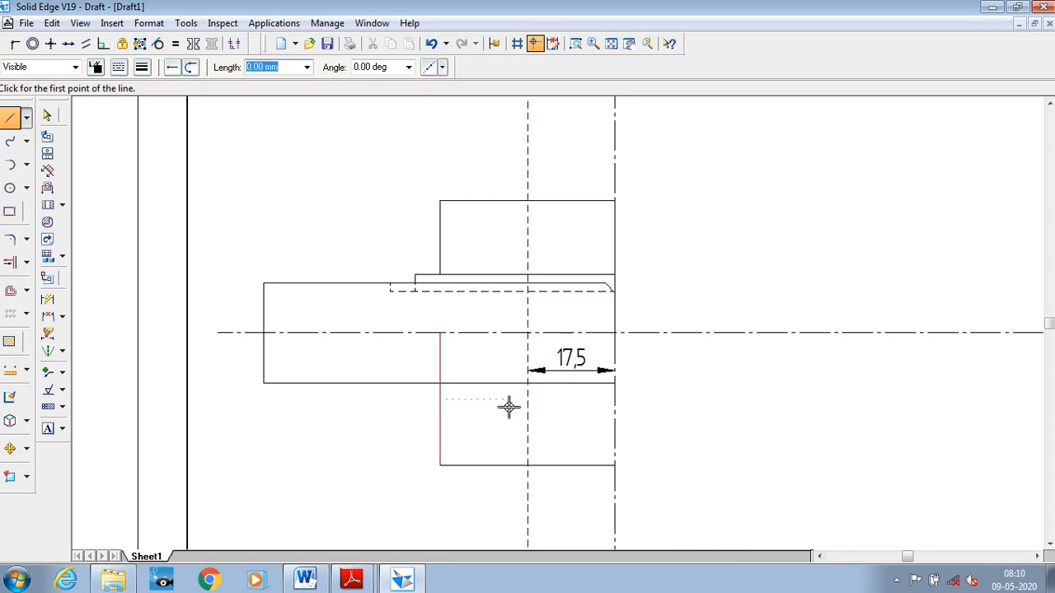
Draw a 9 mm line (0.9*20/2) left along the shaft's lower edge from its intersection with the dashed bolt axis.
{"action": "left_click", "coordinate": [6, 123]}
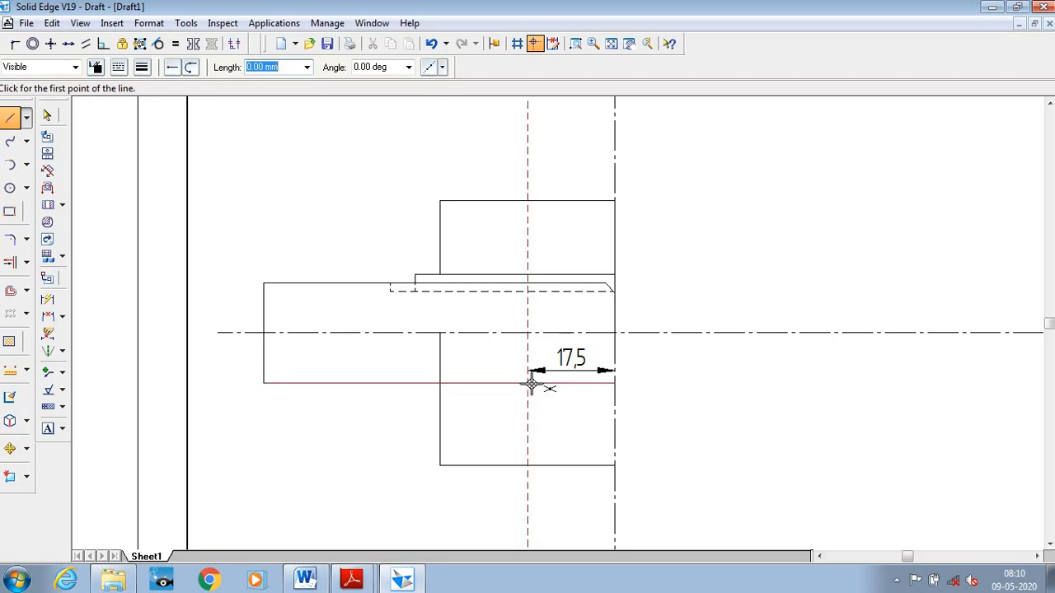
{"action": "left_click", "coordinate": [528, 383]}
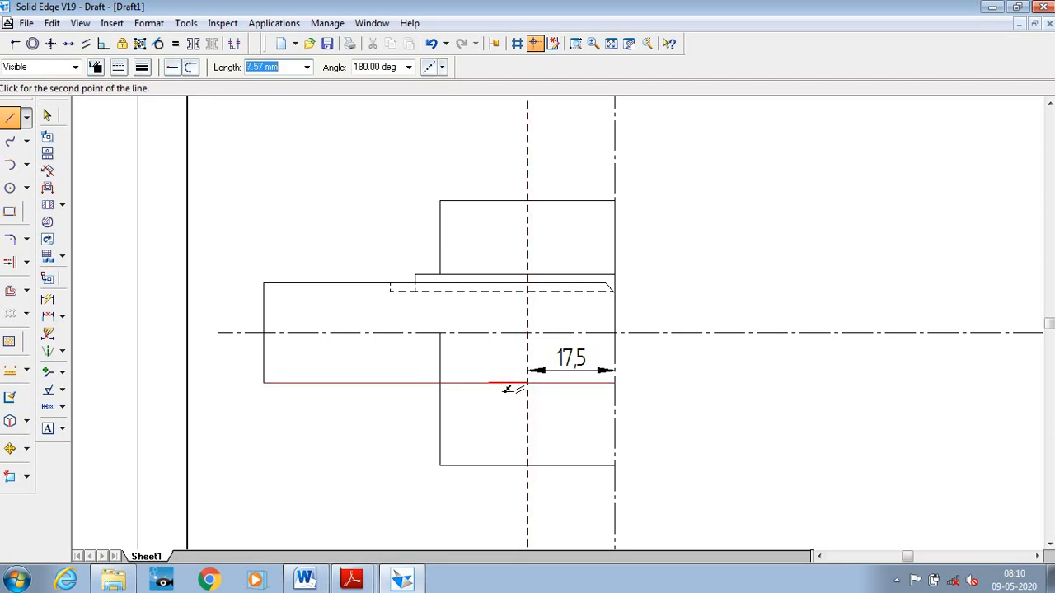
{"action": "type", "text": "0.9*20/2"}
{"action": "key", "text": "Tab"}
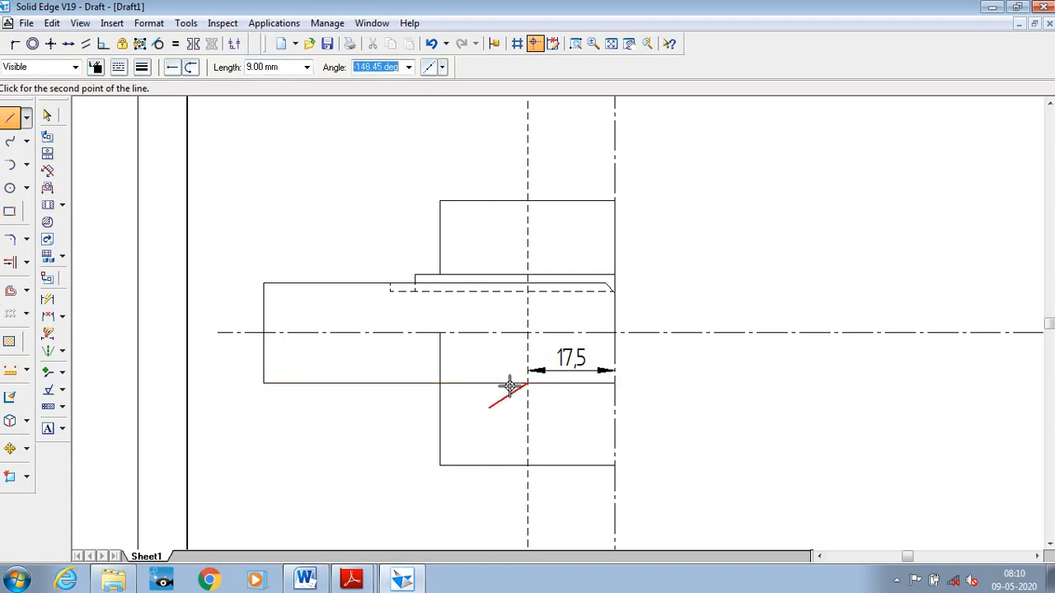
{"action": "left_click", "coordinate": [484, 404]}
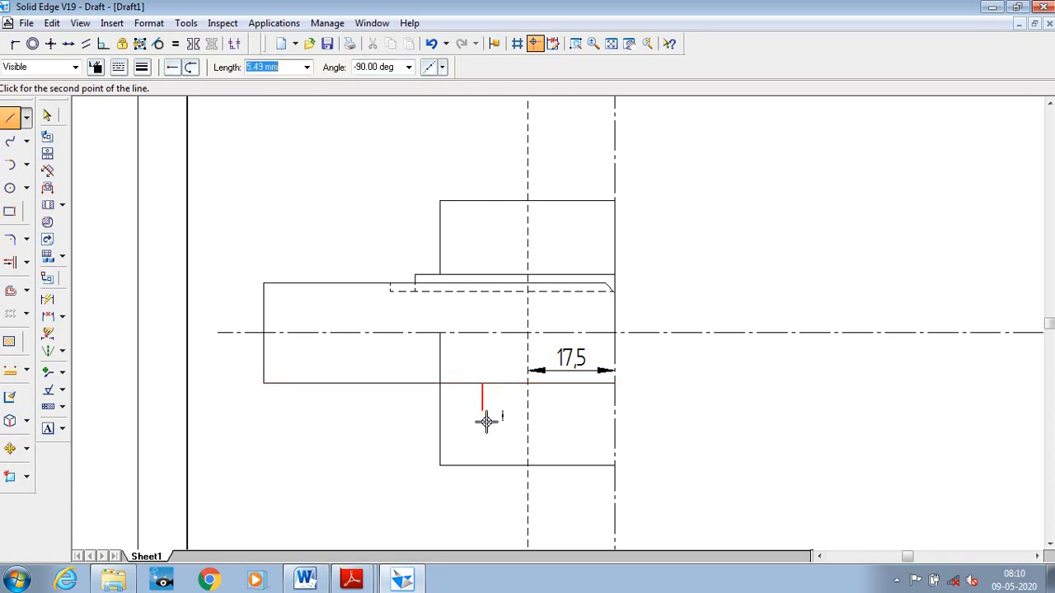
Draw a vertical line from the 9 mm line's end down to the muff's lower edge, and mirror it about the bolt axis.
{"action": "left_click", "coordinate": [482, 466]}
{"action": "right_click", "coordinate": [480, 492]}
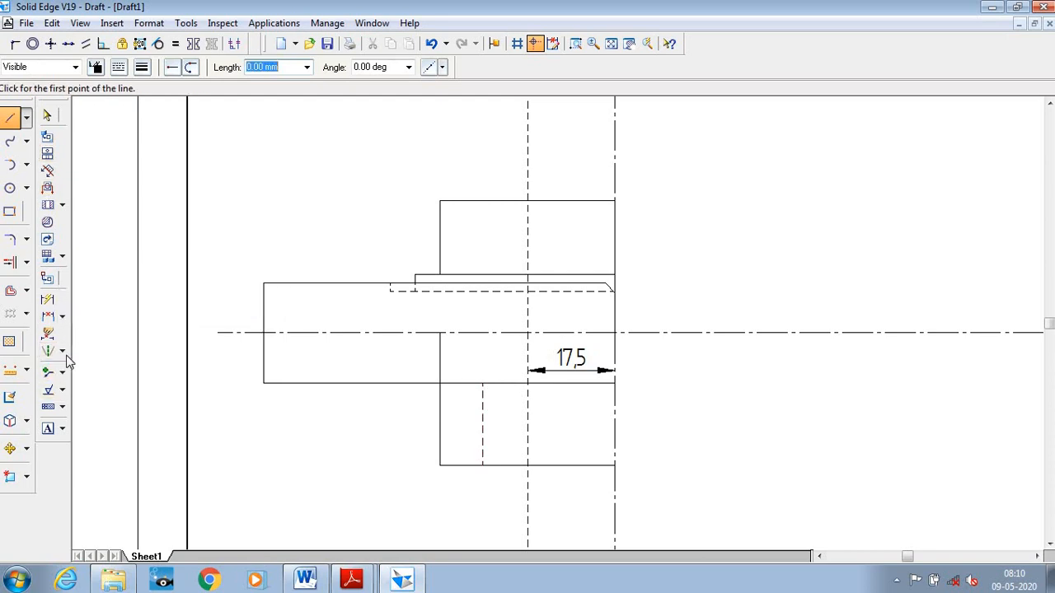
{"action": "left_click", "coordinate": [30, 449]}
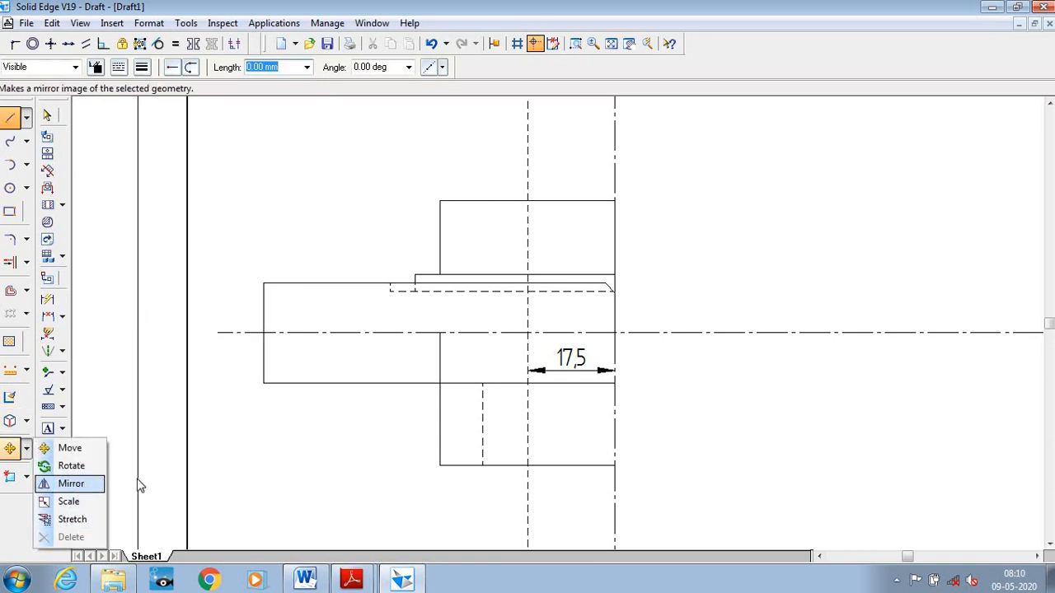
{"action": "left_click", "coordinate": [76, 483]}
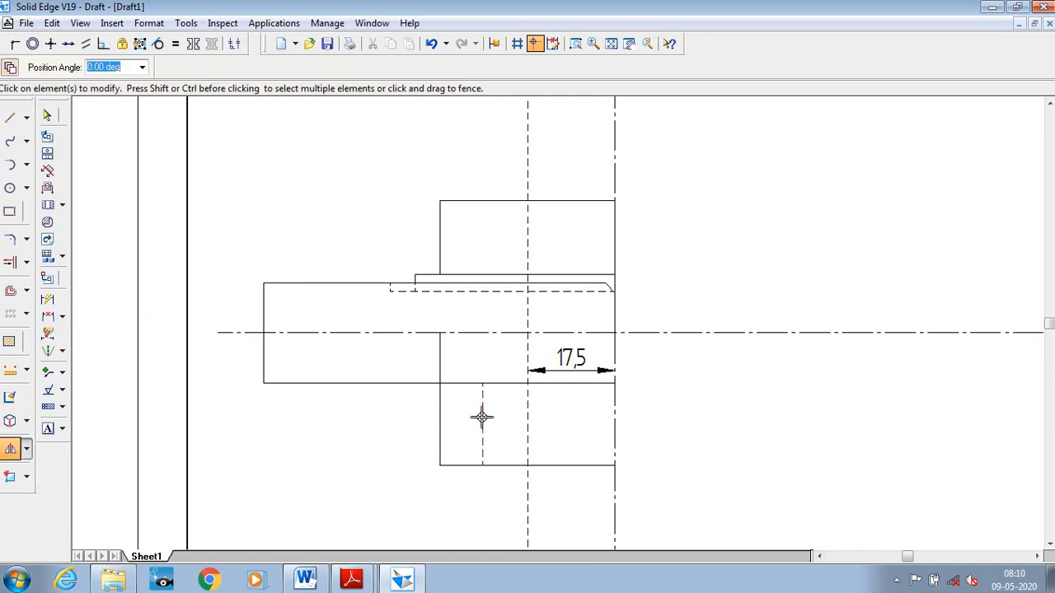
{"action": "left_click", "coordinate": [482, 418]}
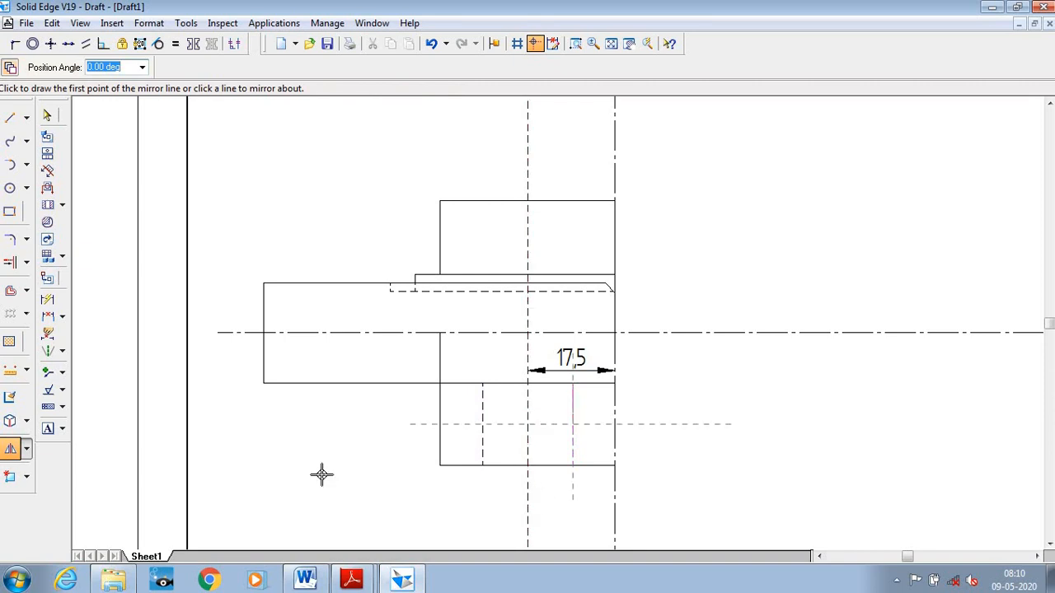
{"action": "left_click", "coordinate": [49, 116]}
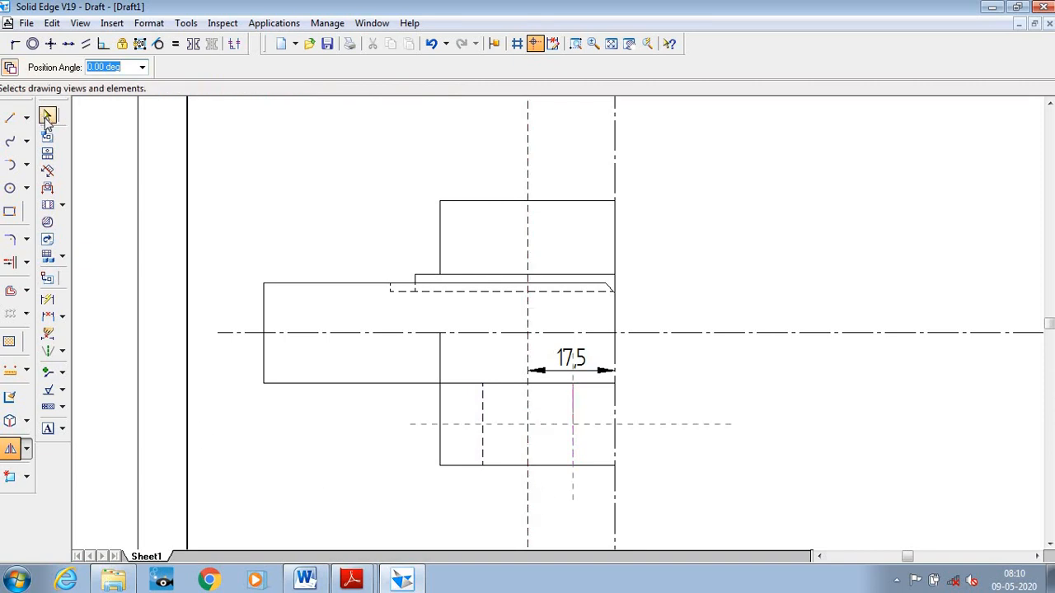
Change the two dashed vertical lines either side of the bolt axis in the lower muff half to a solid line type.
{"action": "left_click", "coordinate": [483, 429]}
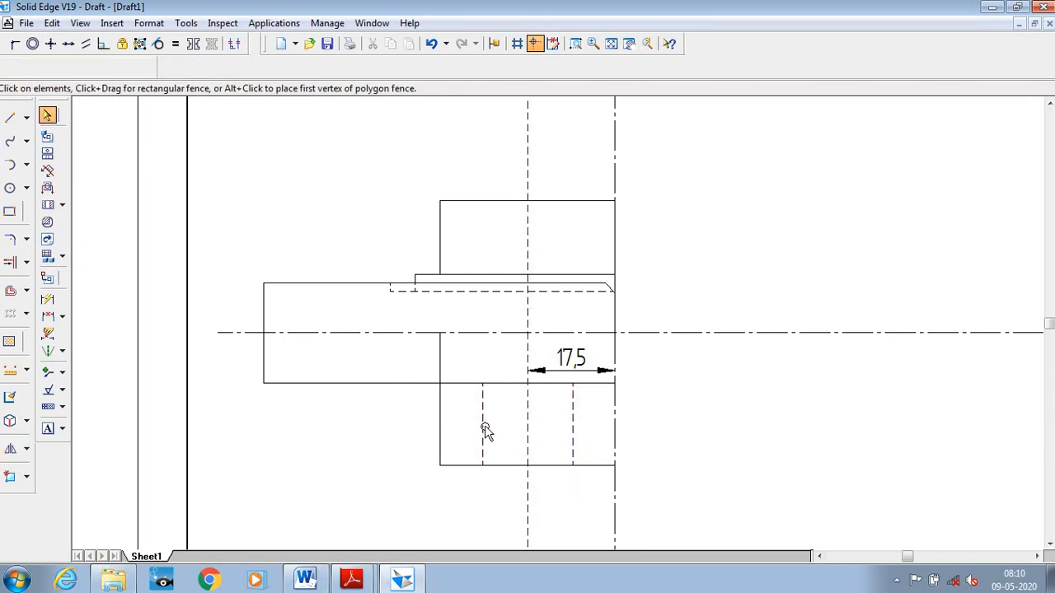
{"action": "left_click", "coordinate": [571, 430], "text": "shift"}
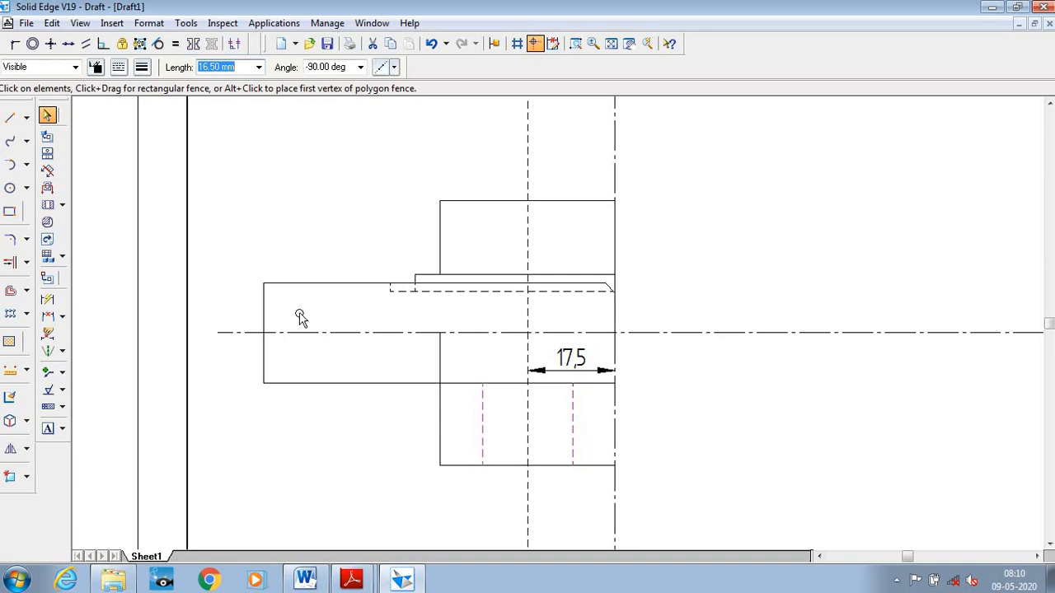
{"action": "left_click", "coordinate": [142, 67]}
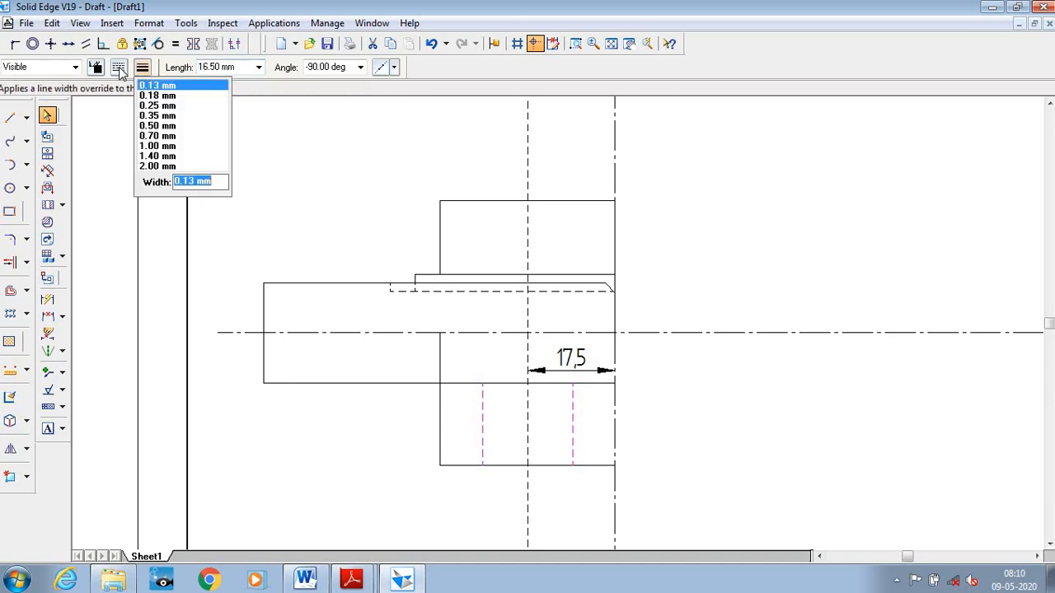
{"action": "left_click", "coordinate": [117, 68]}
{"action": "left_click", "coordinate": [156, 99]}
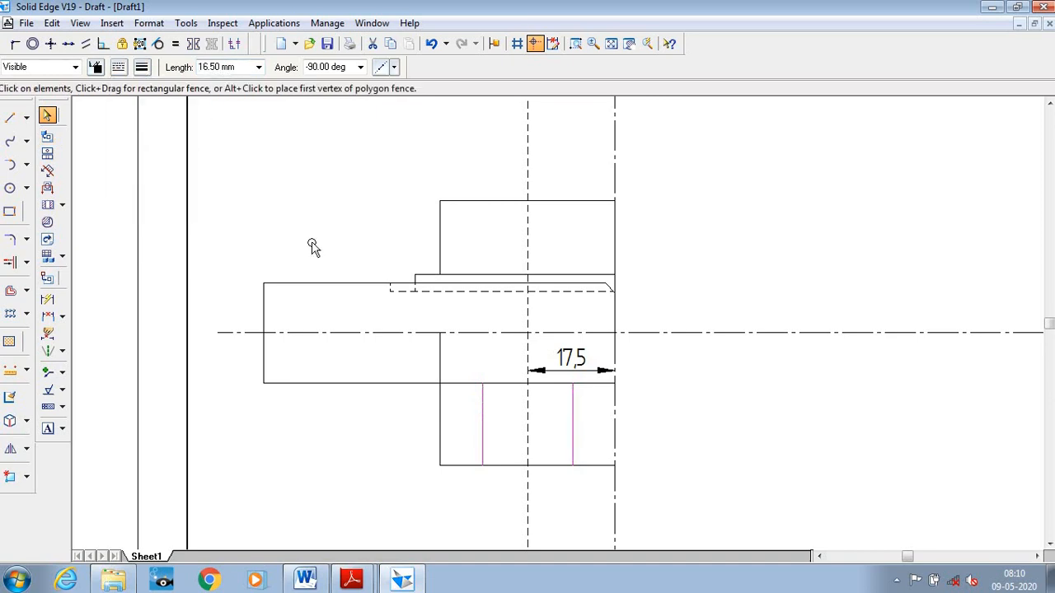
Change the dashed bolt axis to the long dash-dot centre line type.
{"action": "left_click", "coordinate": [530, 436]}
{"action": "left_click", "coordinate": [120, 68]}
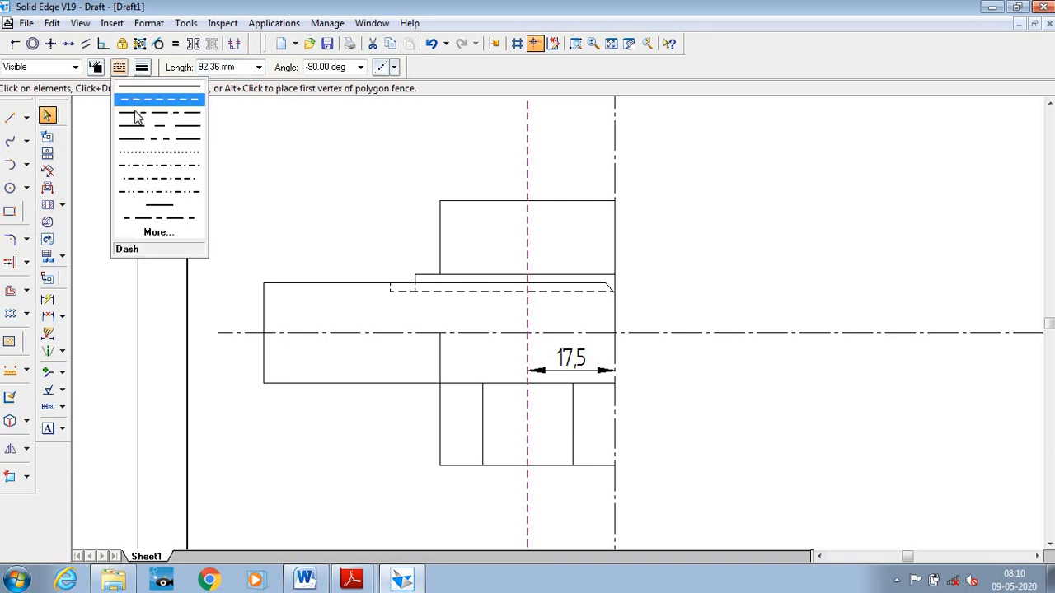
{"action": "left_click", "coordinate": [136, 118]}
{"action": "left_click", "coordinate": [725, 350]}
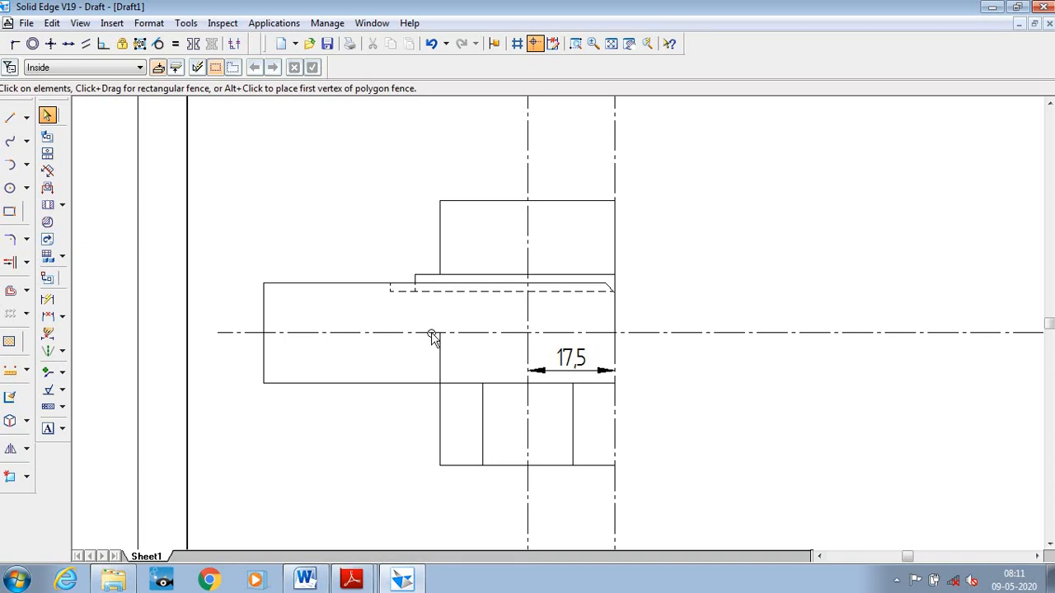
{"action": "left_click", "coordinate": [45, 117]}
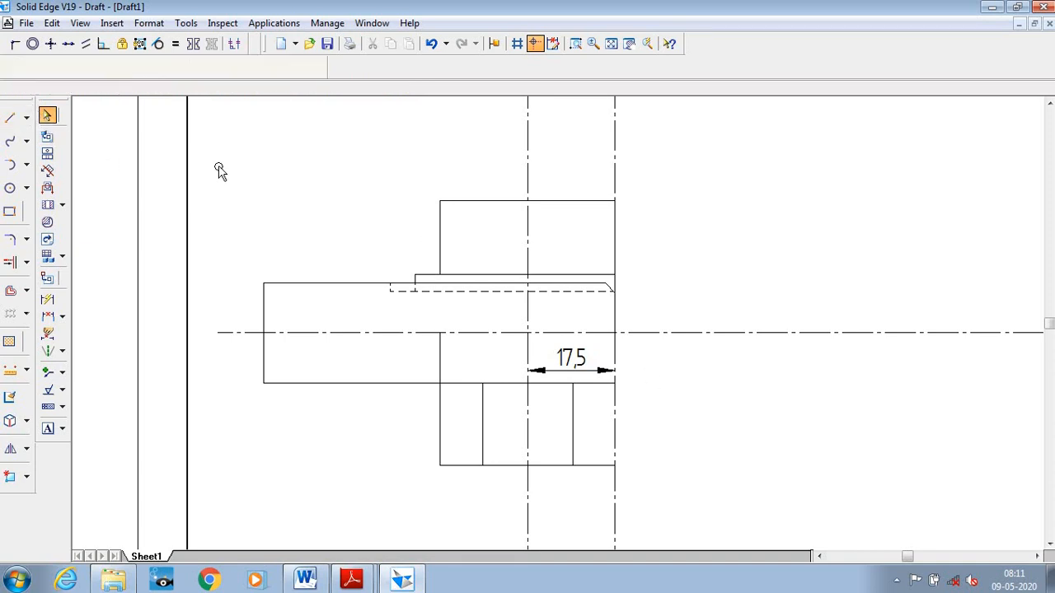
{"action": "mouse_move", "coordinate": [232, 161]}
{"action": "left_mouse_down"}
{"action": "mouse_move", "coordinate": [481, 483]}
{"action": "mouse_move", "coordinate": [673, 508]}
{"action": "mouse_move", "coordinate": [663, 501]}
{"action": "left_mouse_up"}
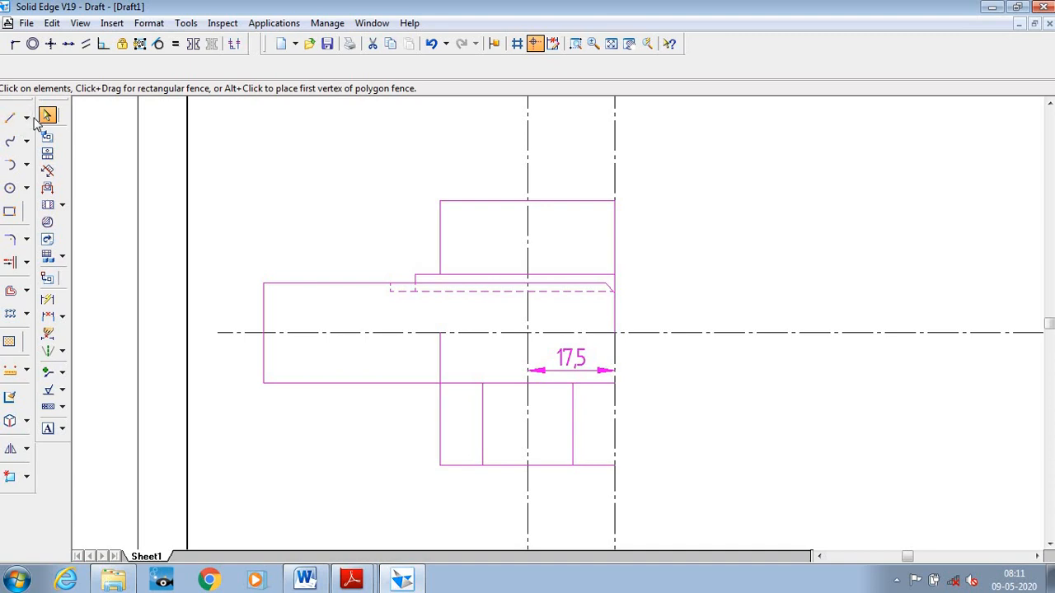
{"action": "key", "text": "Escape"}
Set the visible outlines of the muff, shaft, key top and the two vertical bolt recess lines to 0.50 mm width.
{"action": "left_click", "coordinate": [441, 258]}
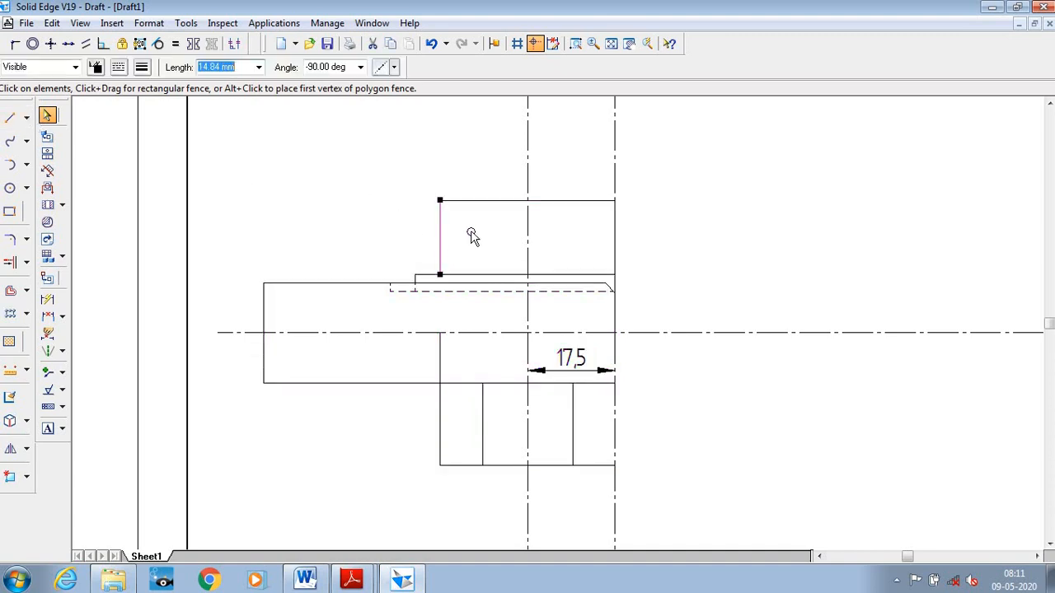
{"action": "left_click", "coordinate": [502, 202], "text": "ctrl"}
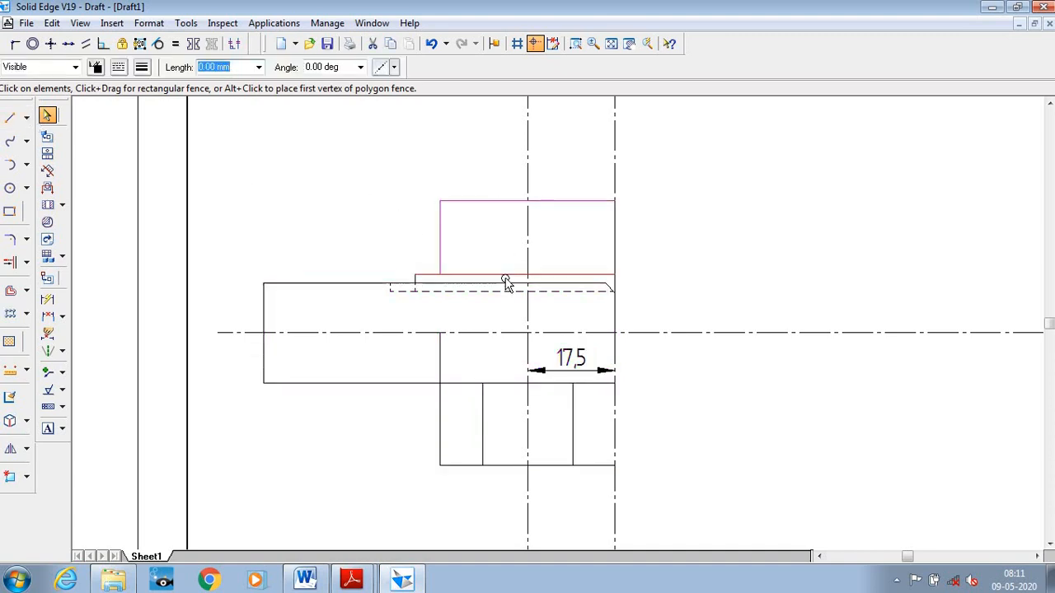
{"action": "left_click", "coordinate": [503, 275], "text": "ctrl"}
{"action": "left_click", "coordinate": [504, 283], "text": "ctrl"}
{"action": "left_click", "coordinate": [503, 277], "text": "ctrl"}
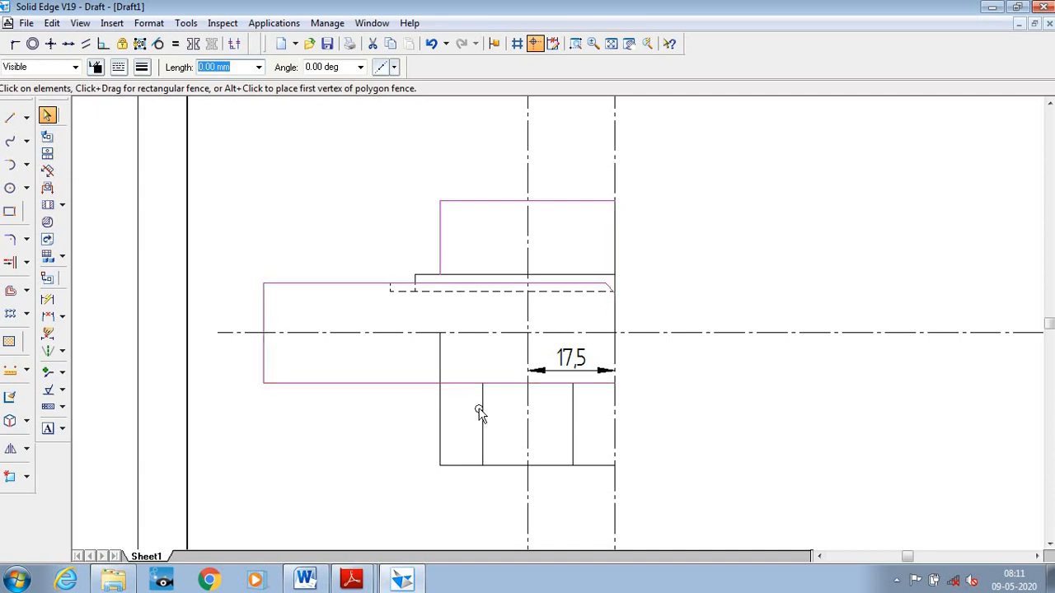
{"action": "left_click", "coordinate": [440, 412], "text": "ctrl"}
{"action": "left_click", "coordinate": [467, 466], "text": "ctrl"}
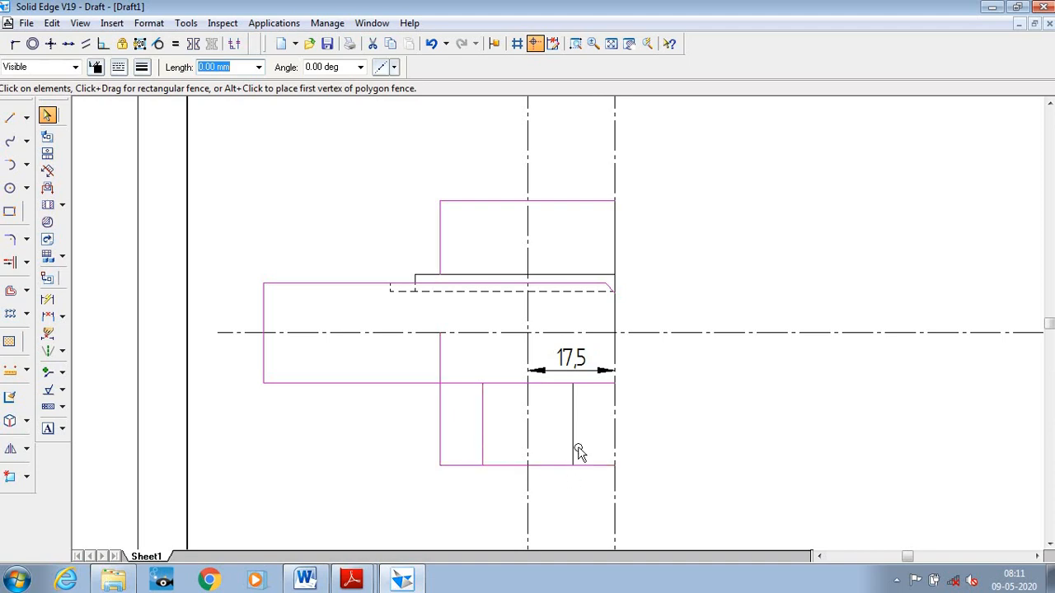
{"action": "left_click", "coordinate": [573, 442], "text": "ctrl"}
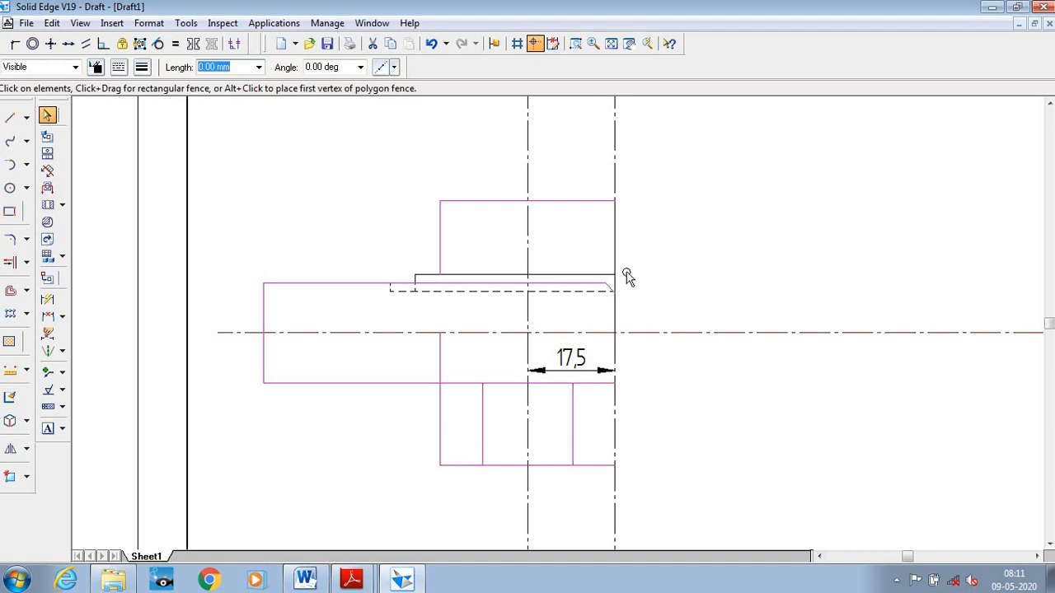
{"action": "left_click", "coordinate": [577, 44]}
{"action": "left_click", "coordinate": [398, 262]}
{"action": "left_click", "coordinate": [436, 303]}
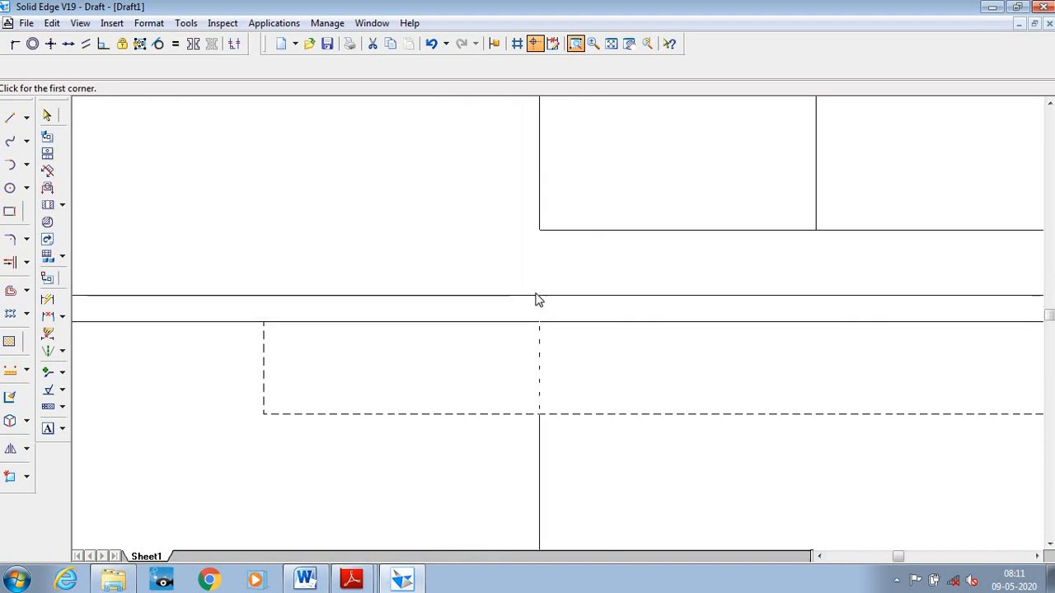
{"action": "left_click", "coordinate": [535, 294]}
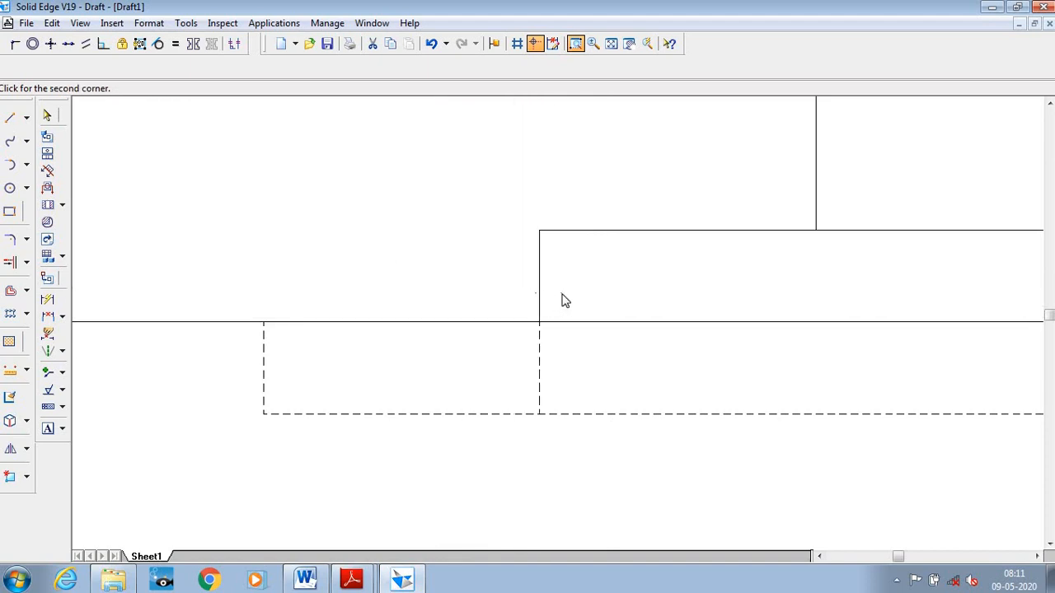
{"action": "right_click", "coordinate": [562, 294]}
{"action": "left_click", "coordinate": [611, 47]}
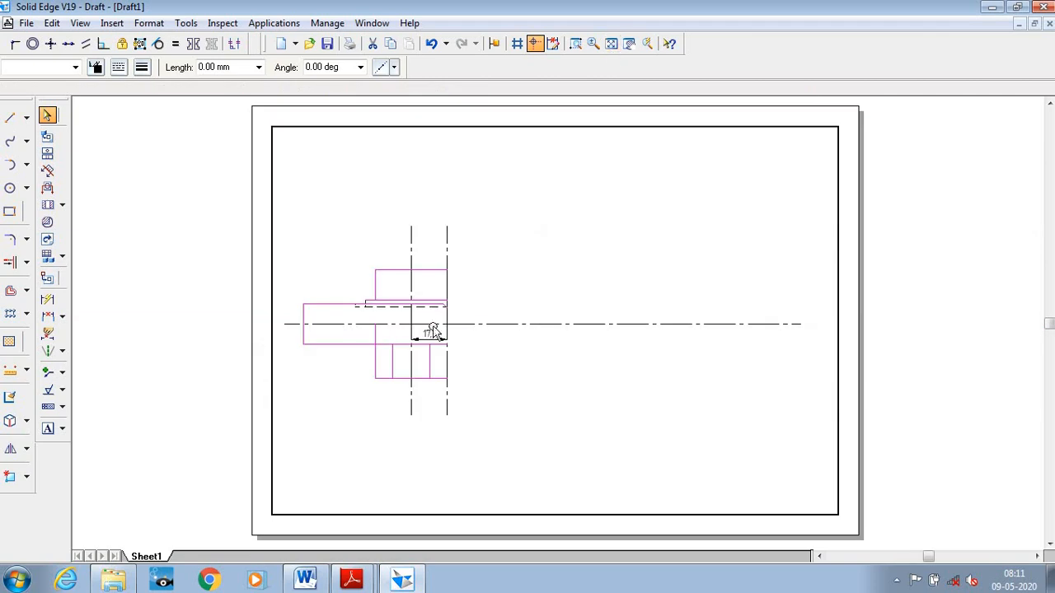
{"action": "left_click", "coordinate": [141, 67]}
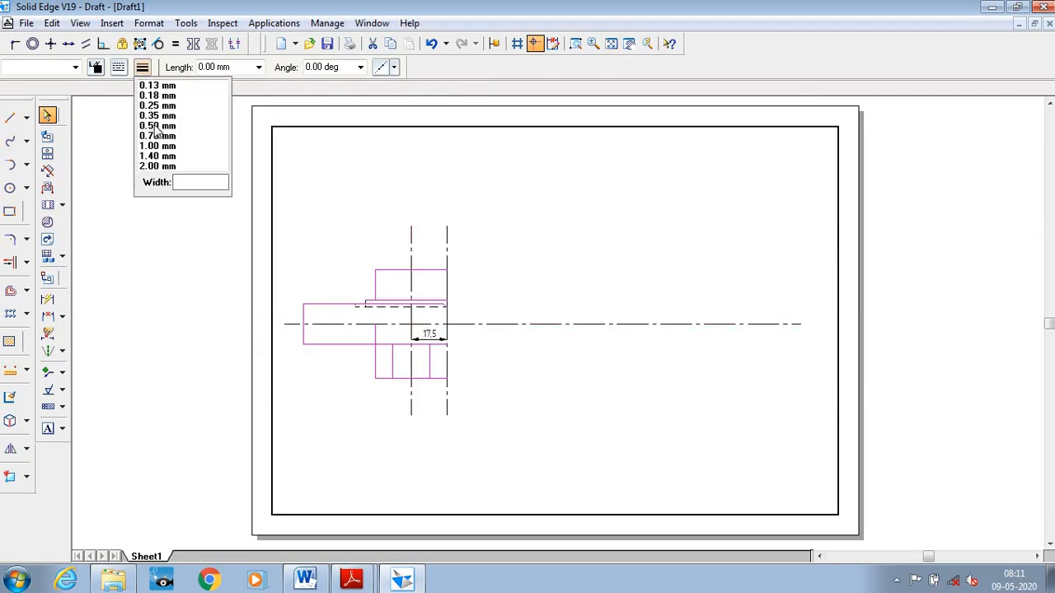
{"action": "left_click", "coordinate": [157, 126]}
{"action": "left_click", "coordinate": [555, 273]}
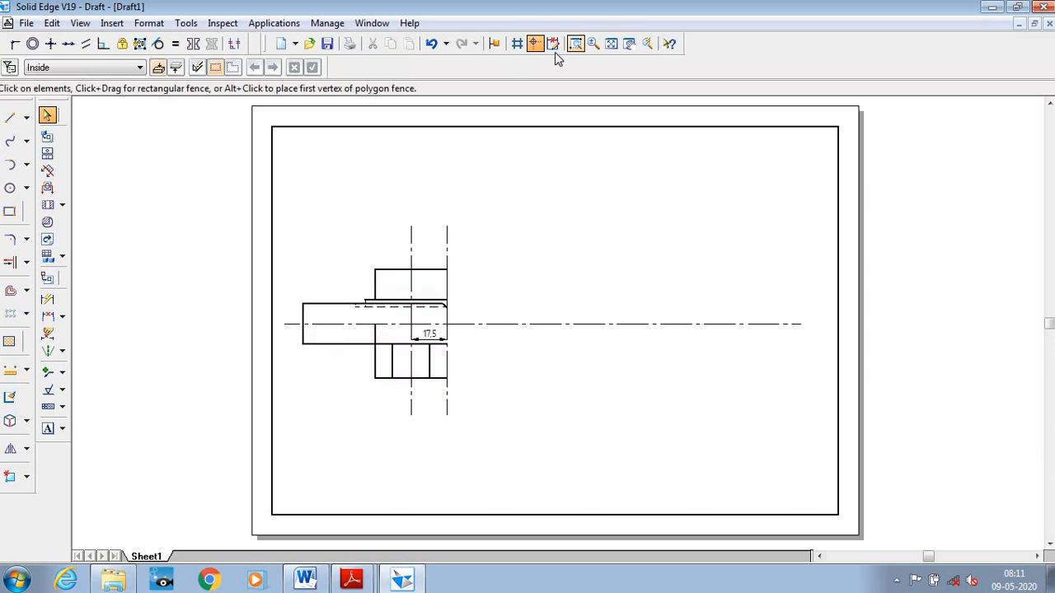
Set the short solid vertical end edge of the key above the shaft to 0.50 mm line width.
{"action": "left_click", "coordinate": [577, 47]}
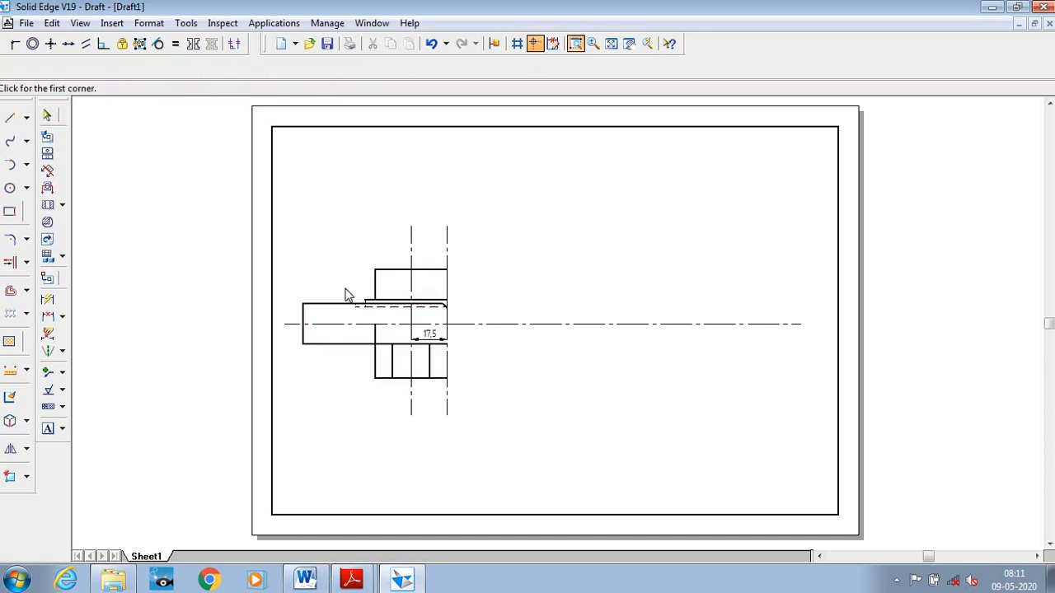
{"action": "left_click", "coordinate": [295, 218]}
{"action": "left_click", "coordinate": [482, 474]}
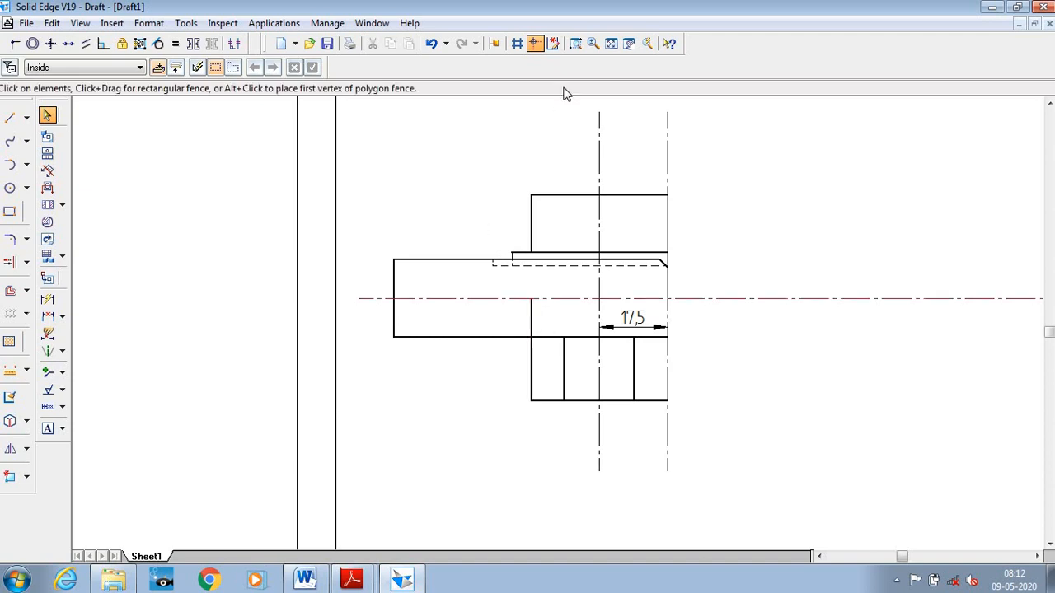
{"action": "left_click", "coordinate": [464, 245]}
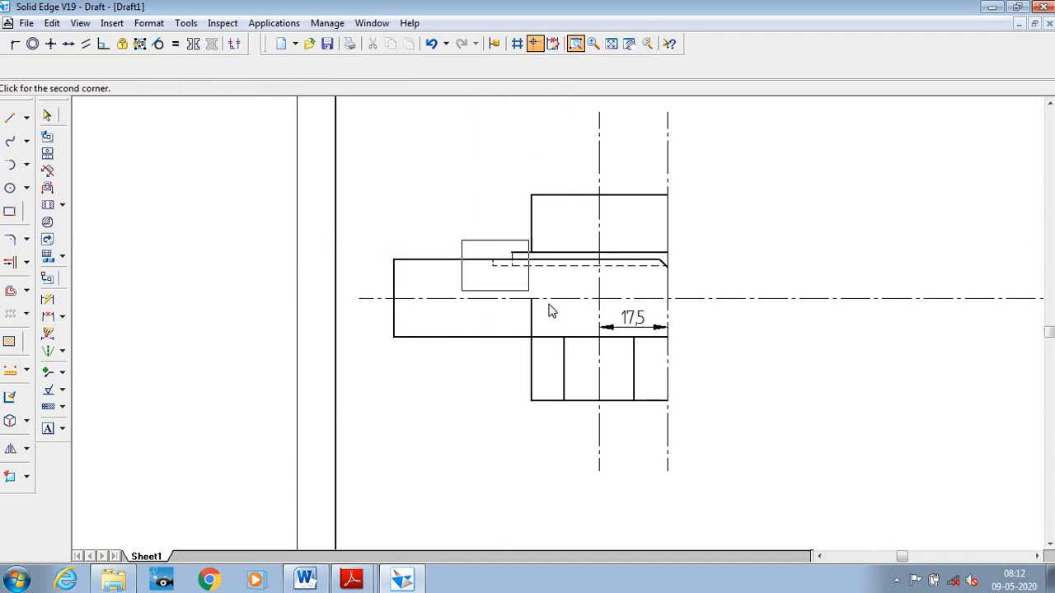
{"action": "left_click", "coordinate": [563, 320]}
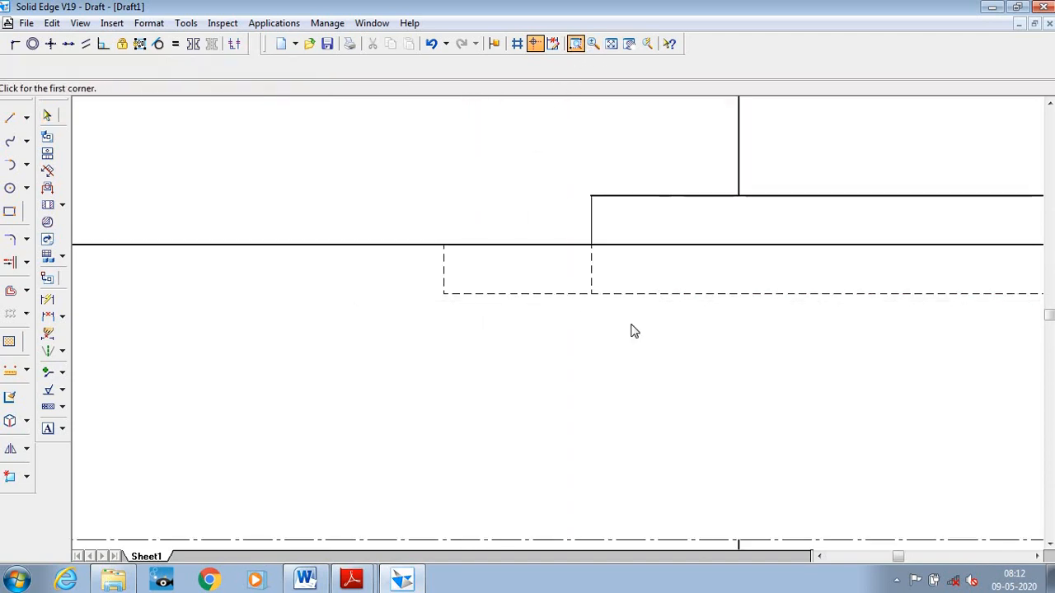
{"action": "left_click", "coordinate": [591, 221]}
{"action": "left_click", "coordinate": [143, 67]}
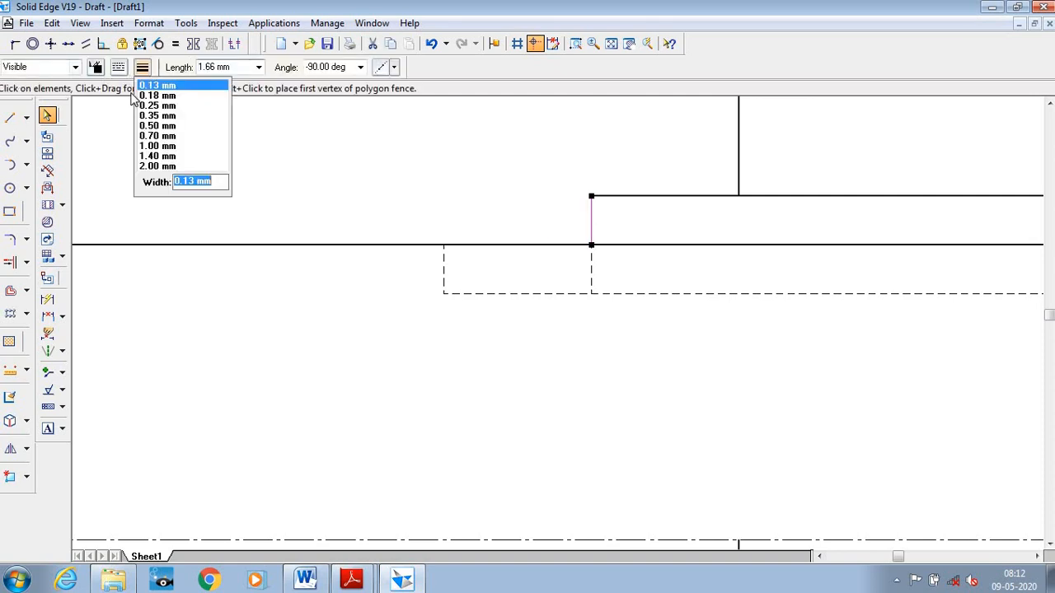
{"action": "left_click", "coordinate": [164, 130]}
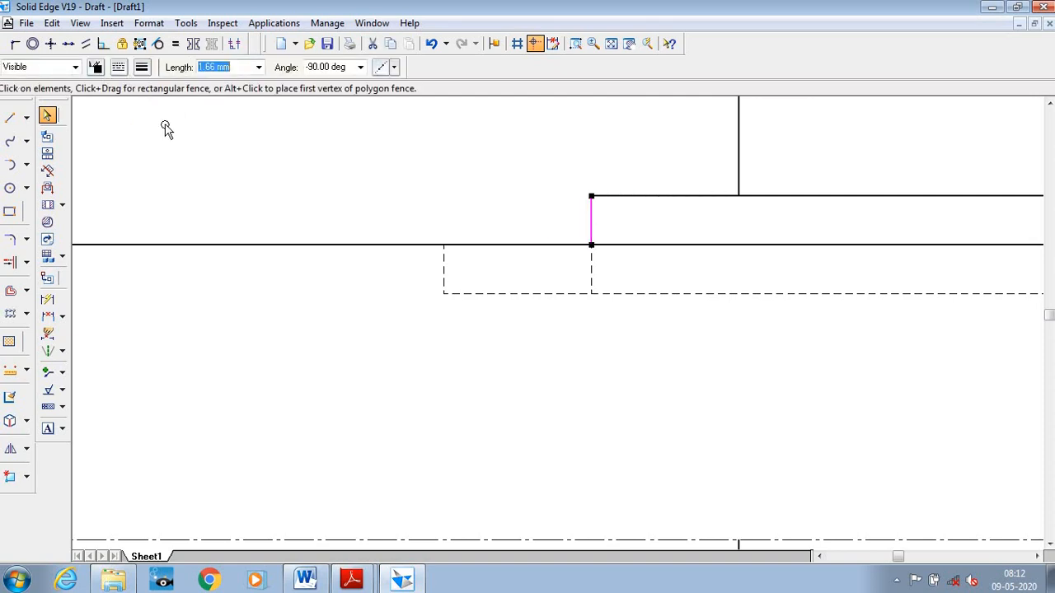
{"action": "left_click", "coordinate": [611, 43]}
{"action": "left_click", "coordinate": [520, 292]}
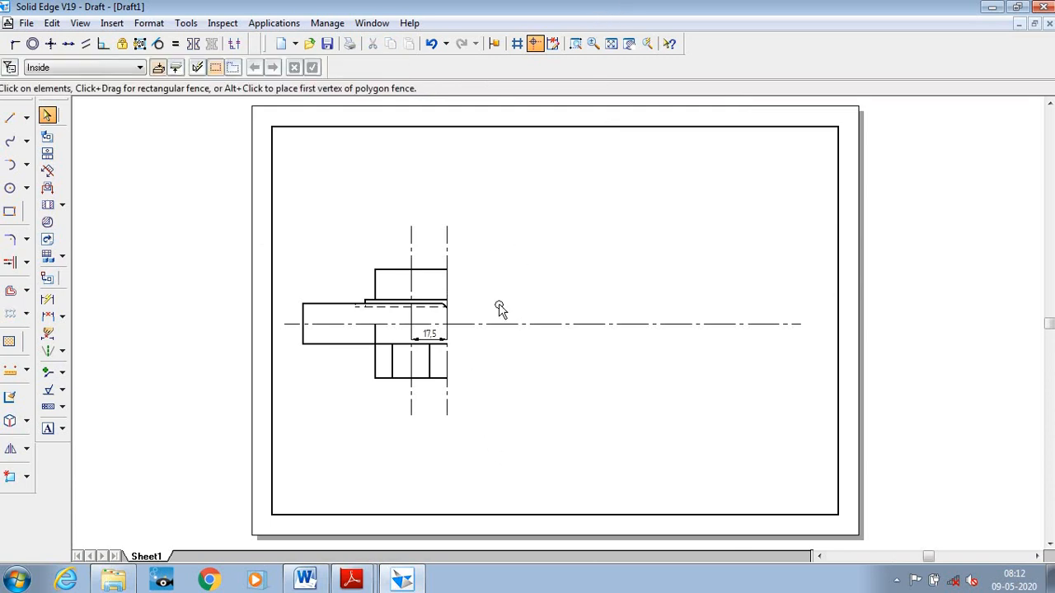
Mirror the left half of the coupling, including the bolt axis but not the 17.5 mm dimension, about the vertical centre line.
{"action": "left_click", "coordinate": [575, 45]}
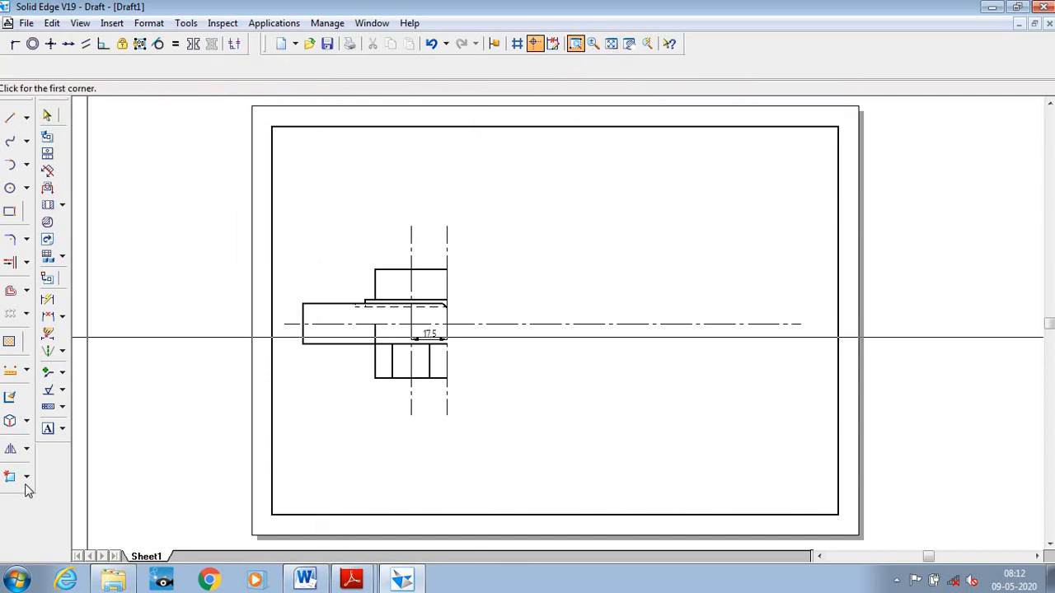
{"action": "left_click", "coordinate": [10, 449]}
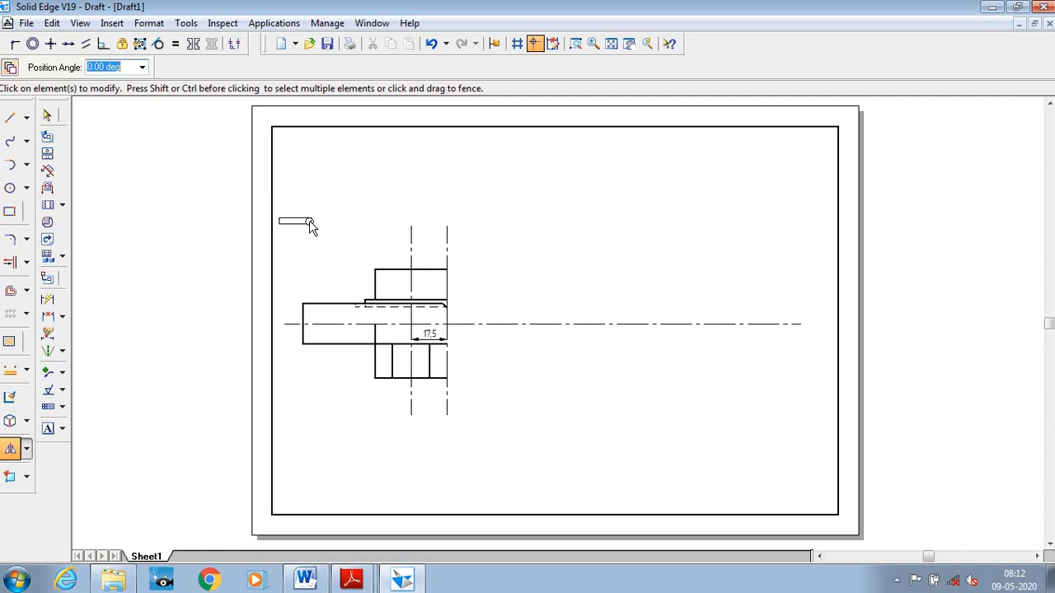
{"action": "mouse_move", "coordinate": [306, 258]}
{"action": "left_mouse_down"}
{"action": "mouse_move", "coordinate": [362, 352]}
{"action": "mouse_move", "coordinate": [470, 404]}
{"action": "mouse_move", "coordinate": [473, 435]}
{"action": "left_mouse_up"}
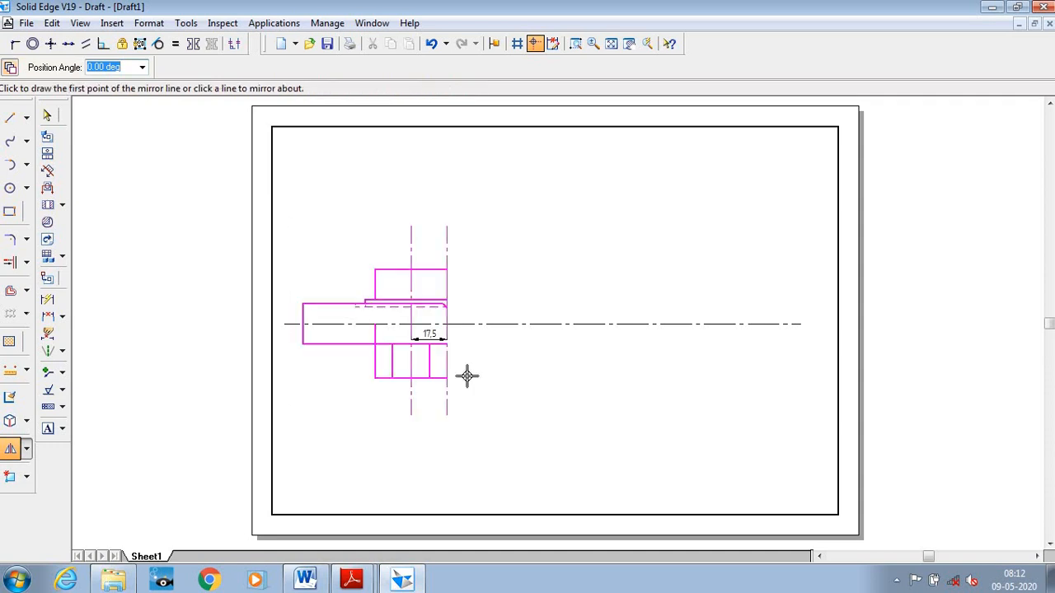
{"action": "left_click", "coordinate": [446, 338]}
{"action": "left_click", "coordinate": [622, 382]}
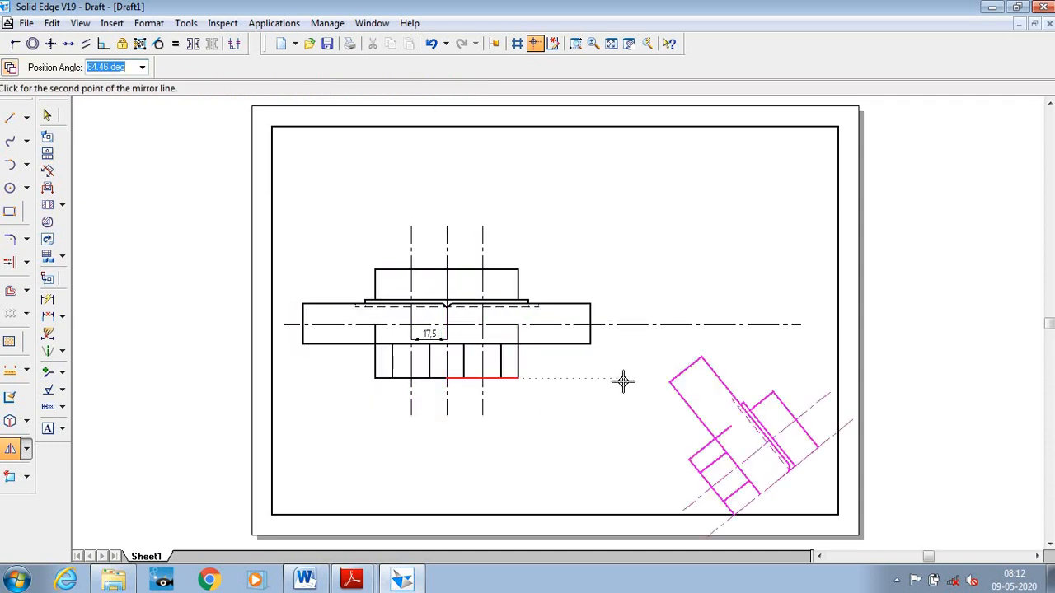
{"action": "right_click", "coordinate": [580, 404]}
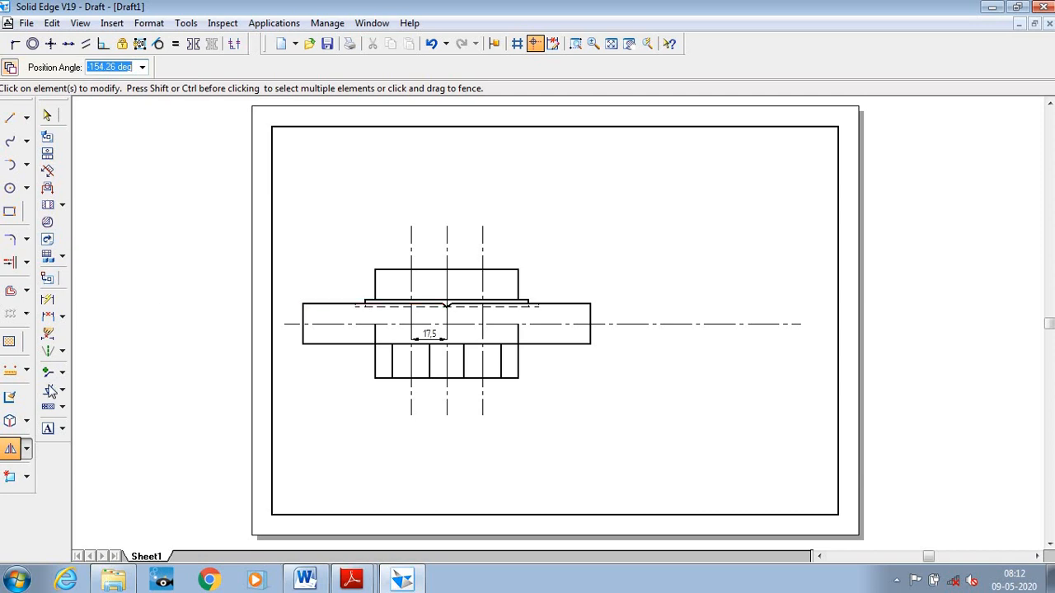
Hatch the sectioned upper half of the muff with the Normal fill at 45° and 3.17 mm spacing.
{"action": "left_click", "coordinate": [11, 341]}
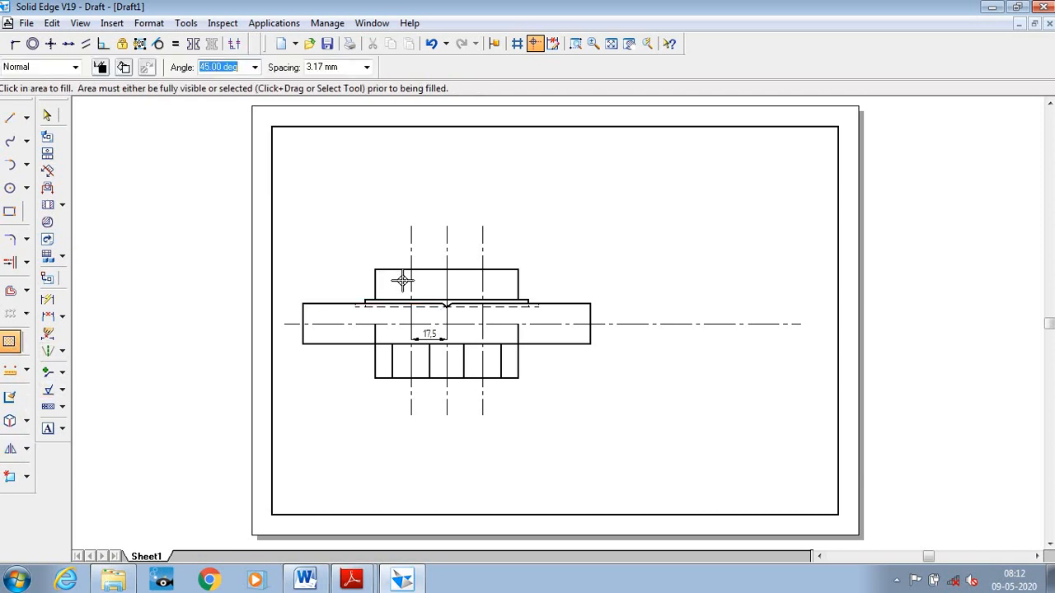
{"action": "left_click", "coordinate": [407, 281]}
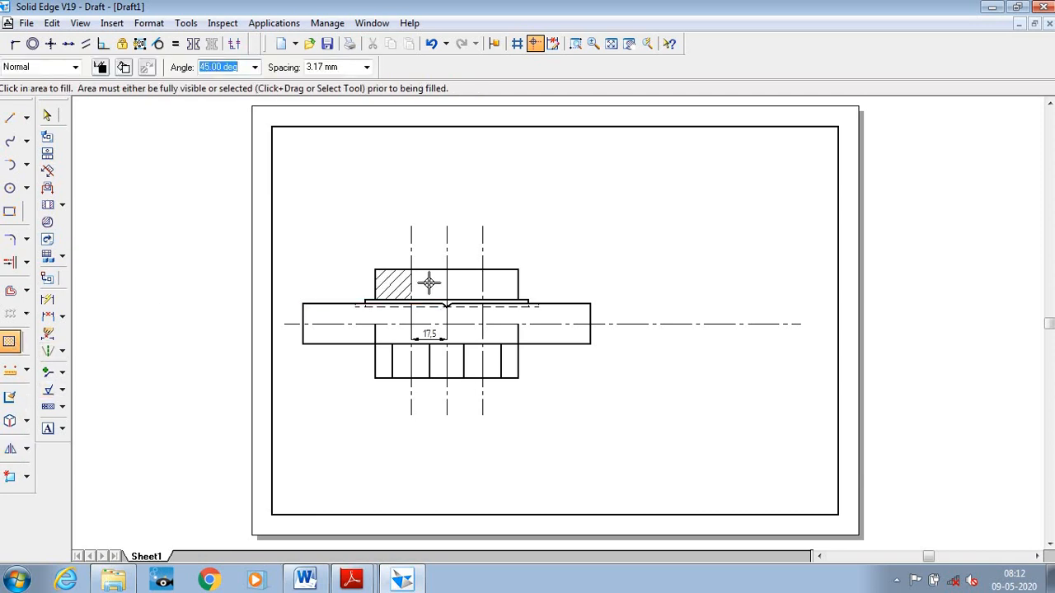
{"action": "left_click", "coordinate": [500, 287]}
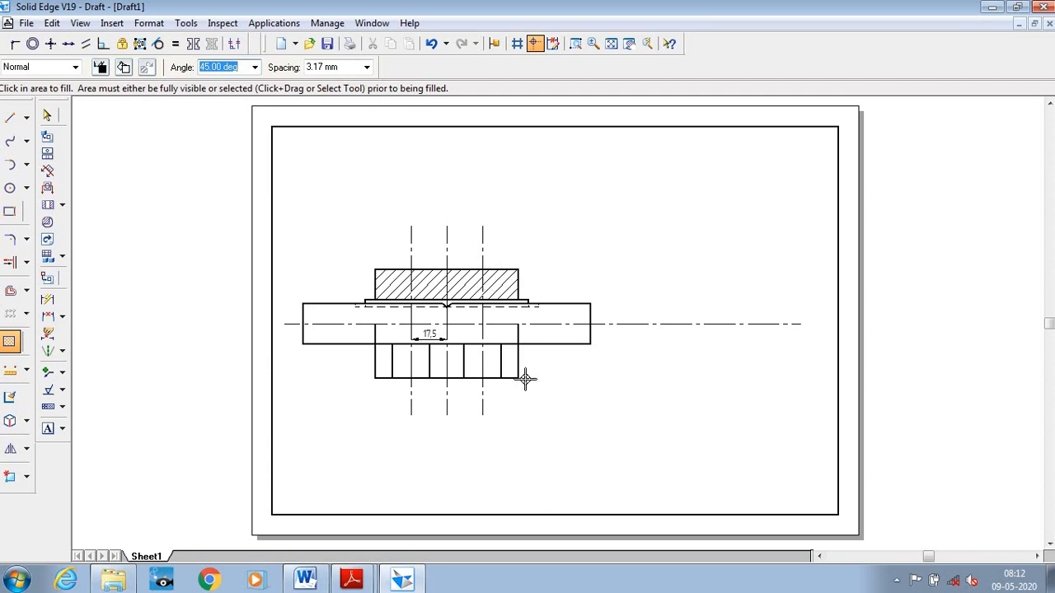
{"action": "left_click", "coordinate": [47, 115]}
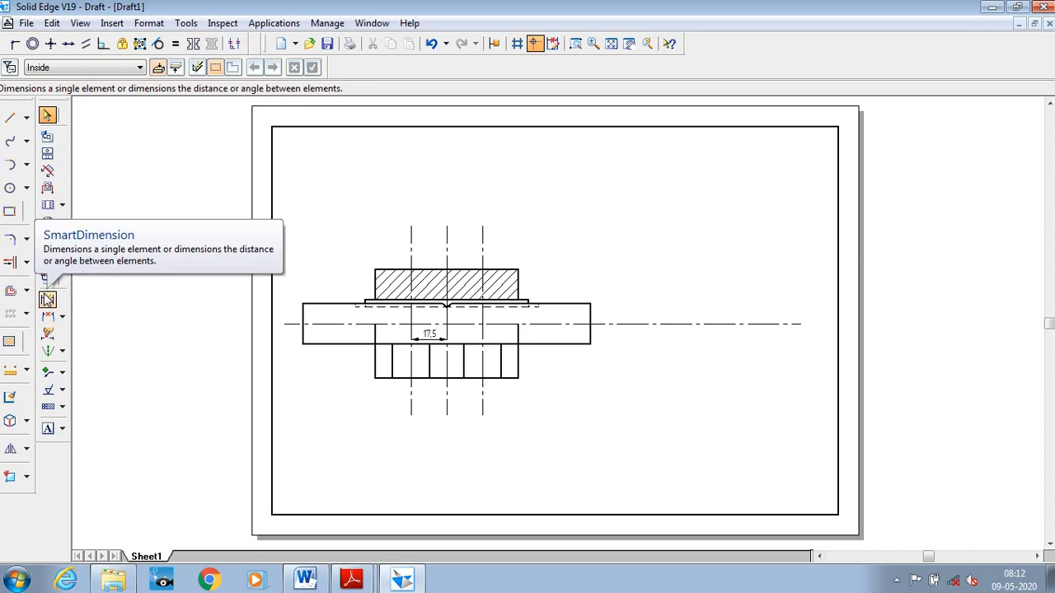
Dimension the shaft's diameter beside its left end and the muff's outer diameter to the right of the shaft.
{"action": "left_click", "coordinate": [47, 300]}
{"action": "left_click", "coordinate": [301, 314]}
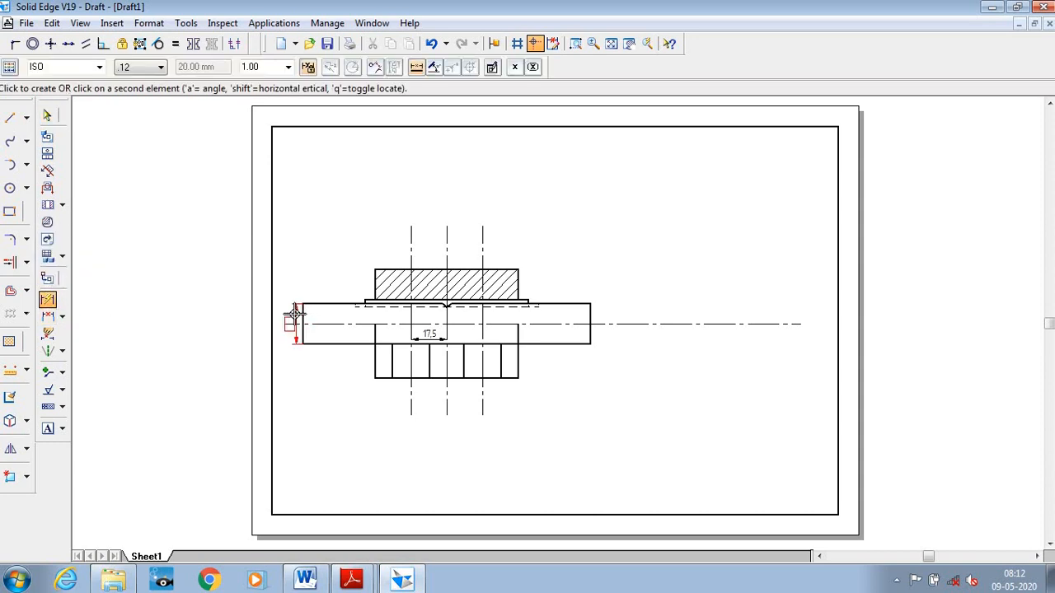
{"action": "left_click", "coordinate": [291, 330]}
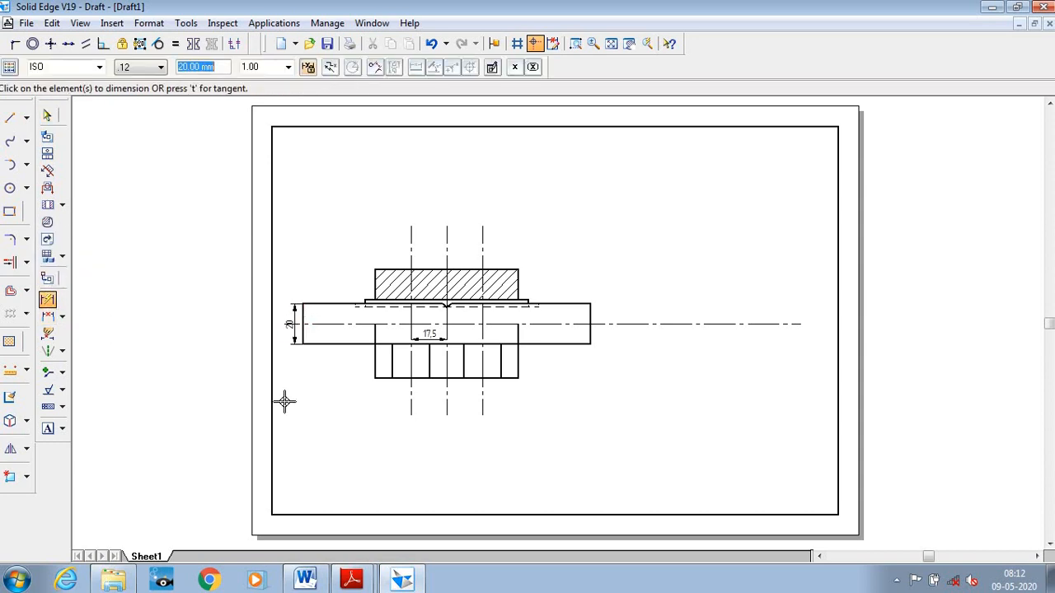
{"action": "left_click", "coordinate": [48, 317]}
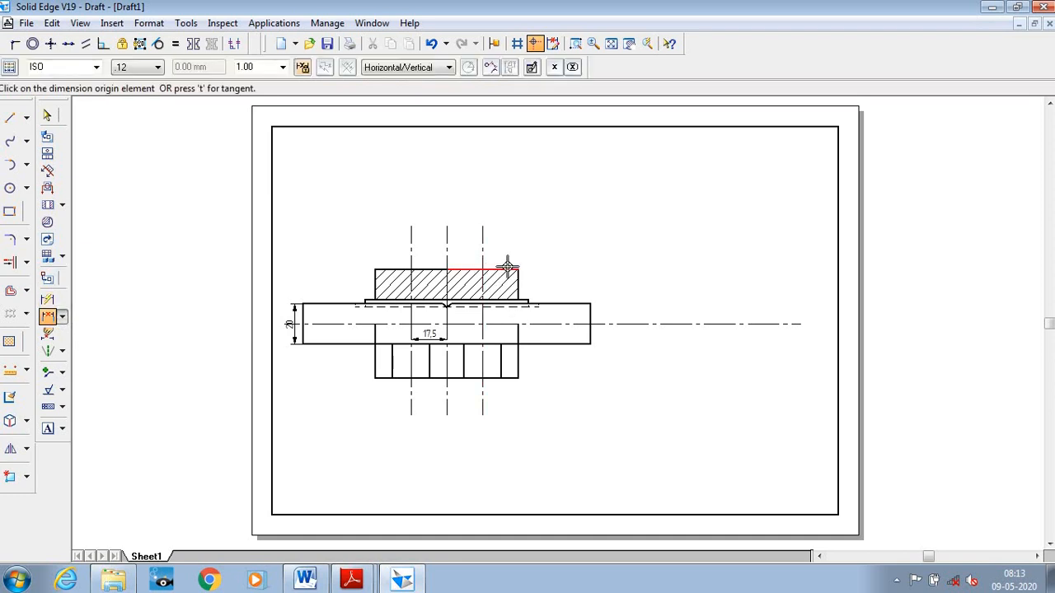
{"action": "left_click", "coordinate": [508, 269]}
{"action": "left_click", "coordinate": [510, 377]}
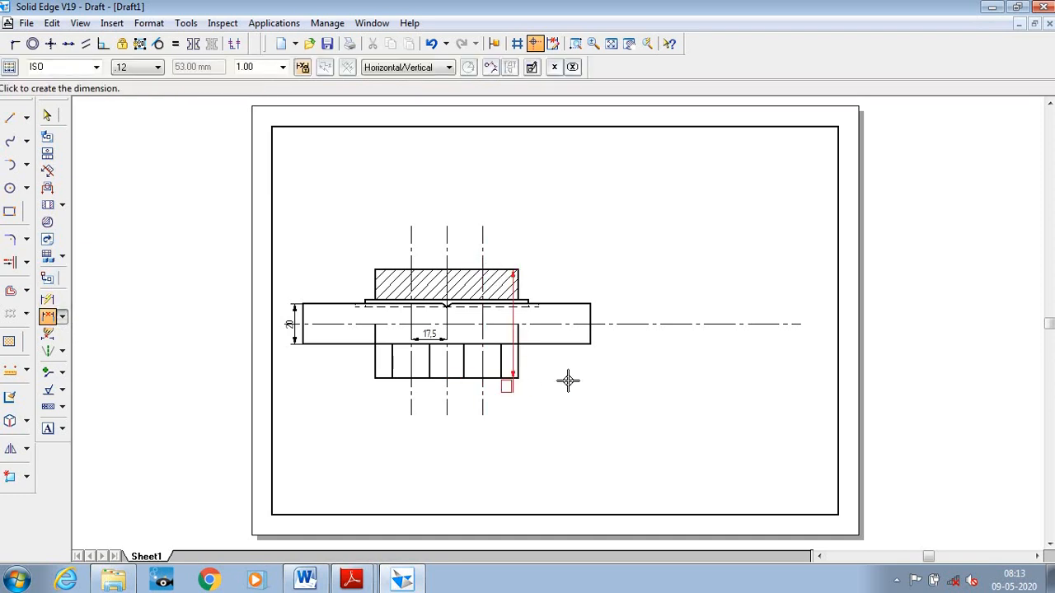
{"action": "left_click", "coordinate": [611, 368]}
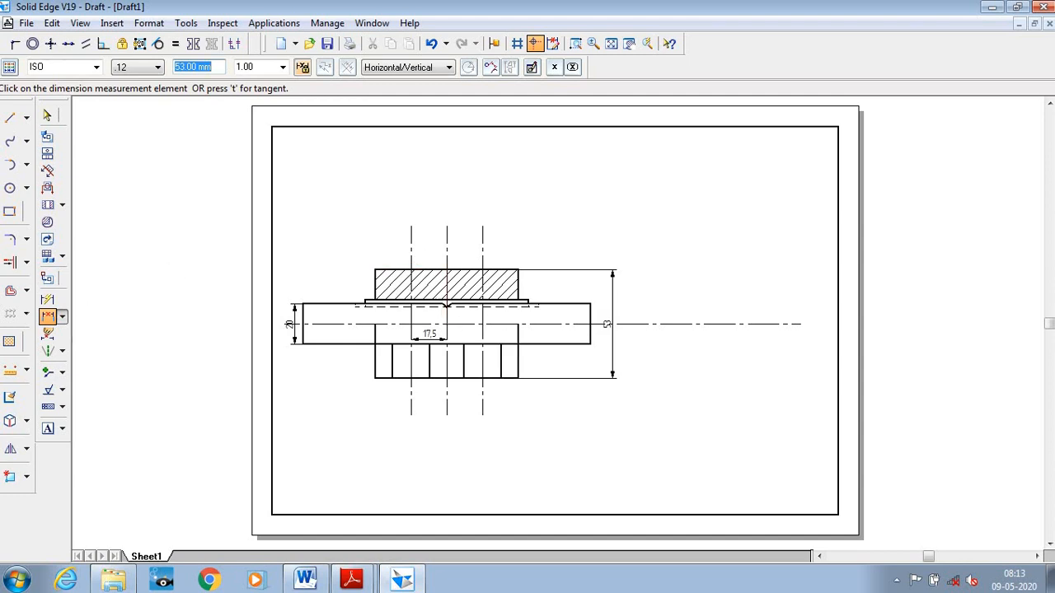
Dimension the muff's overall length between its two end faces, placing the dimension above the view.
{"action": "left_click", "coordinate": [379, 284]}
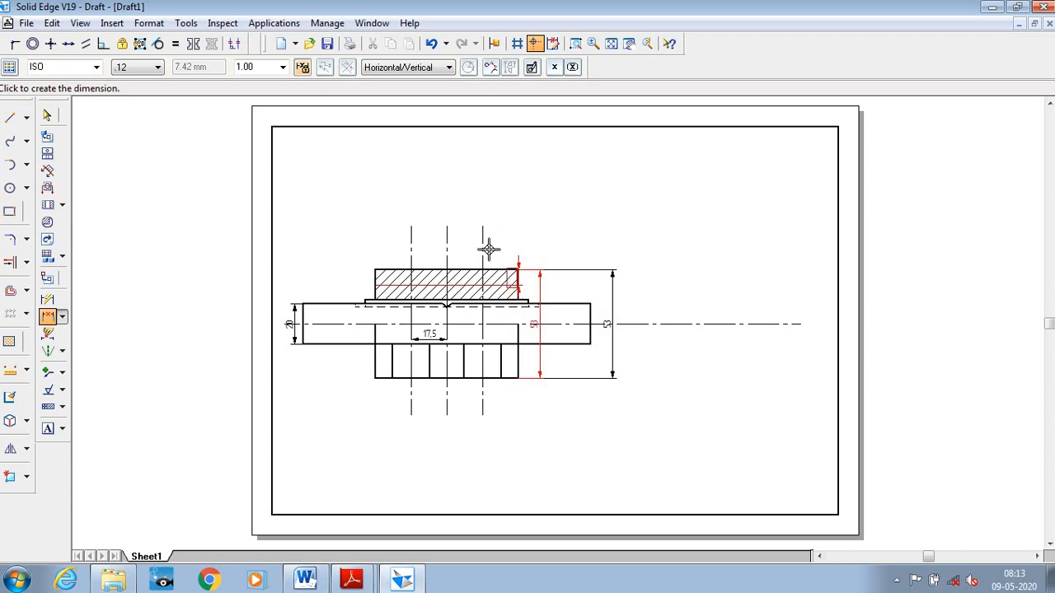
{"action": "right_click", "coordinate": [350, 214]}
{"action": "left_click", "coordinate": [372, 276]}
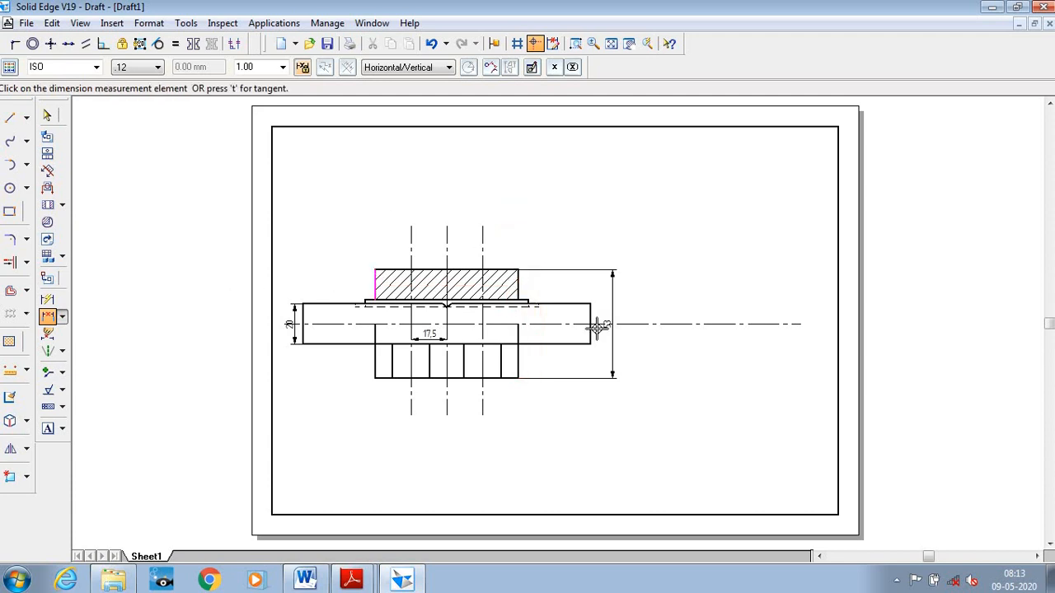
{"action": "left_click", "coordinate": [519, 280]}
{"action": "left_click", "coordinate": [476, 202]}
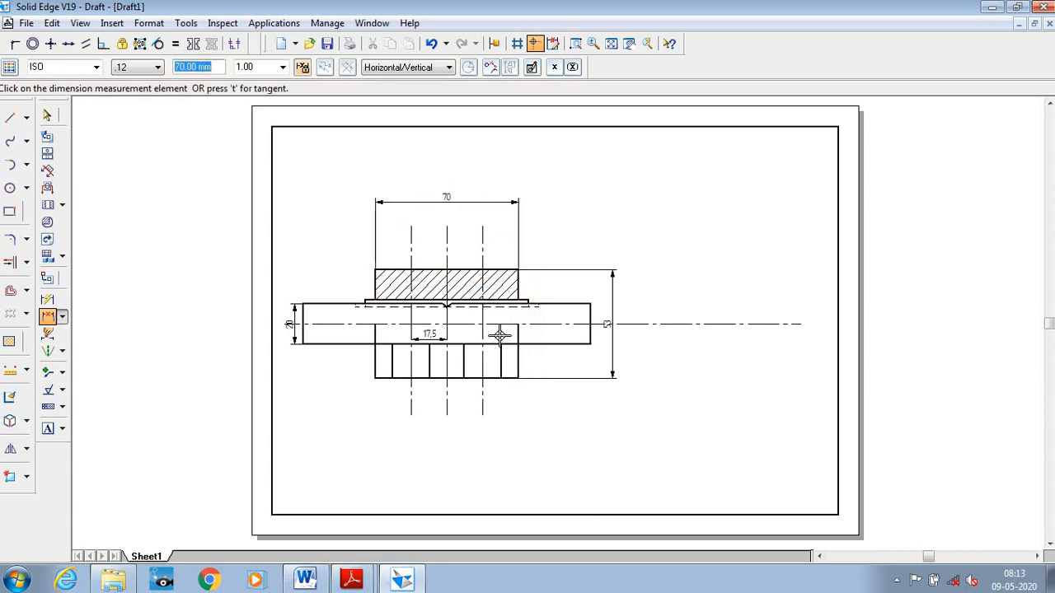
Dimension the key's overall length between its two ends, placing it above the muff length dimension.
{"action": "left_click", "coordinate": [47, 316]}
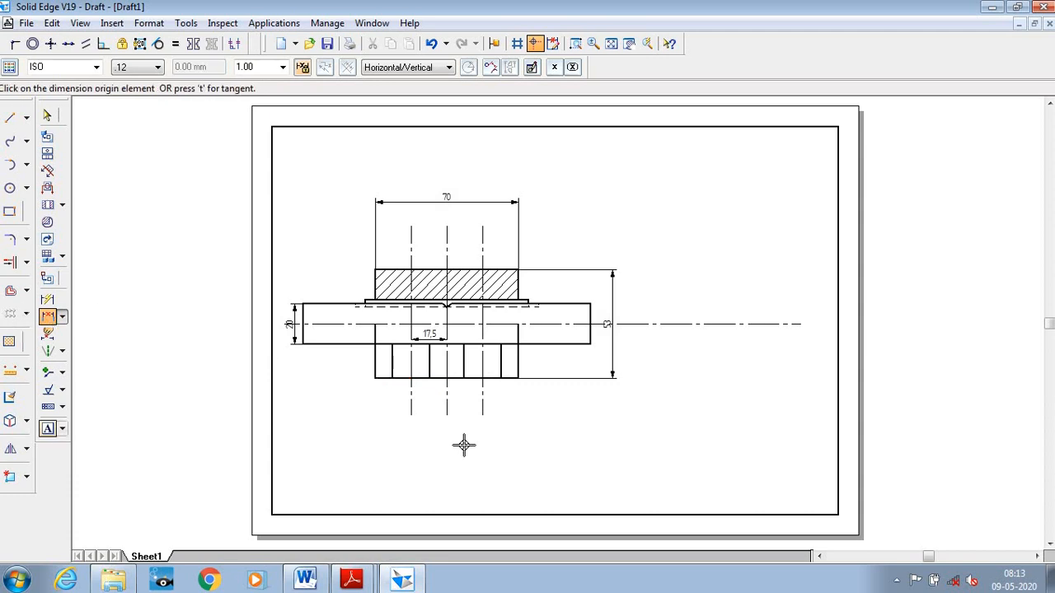
{"action": "left_click", "coordinate": [364, 301]}
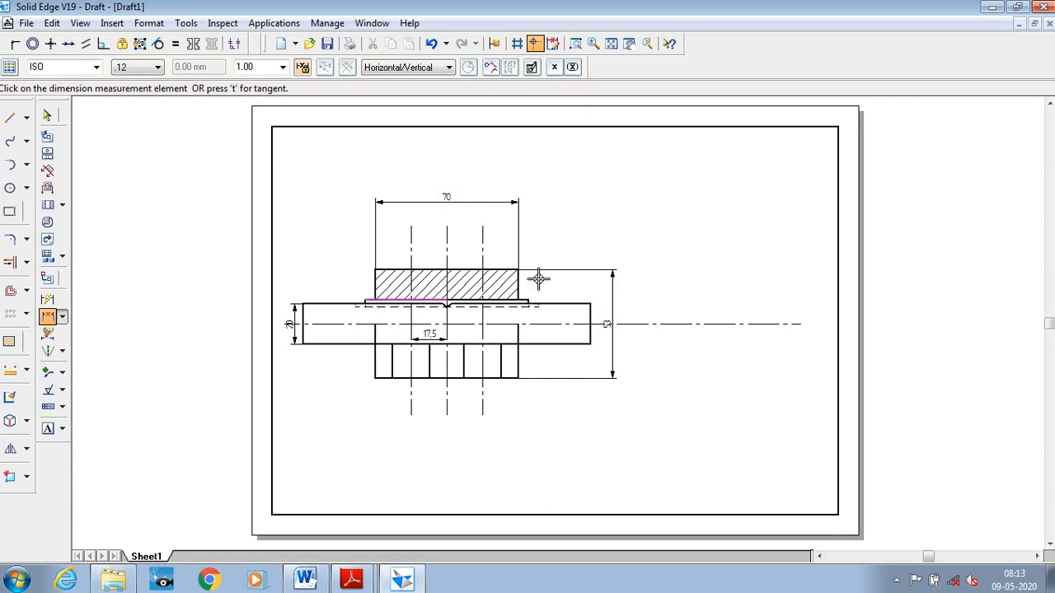
{"action": "left_click", "coordinate": [530, 299]}
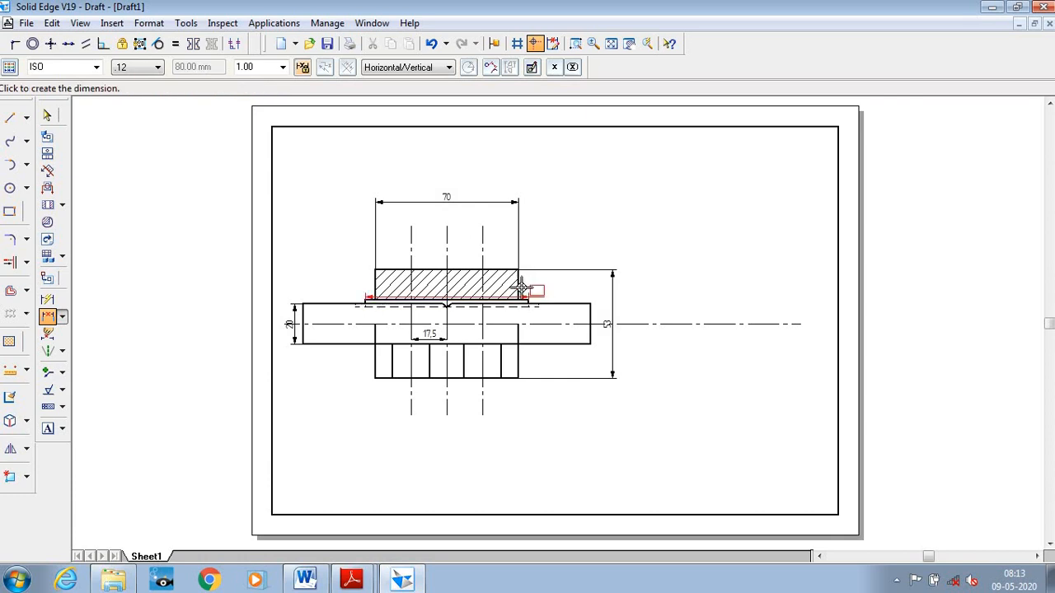
{"action": "left_click", "coordinate": [499, 169]}
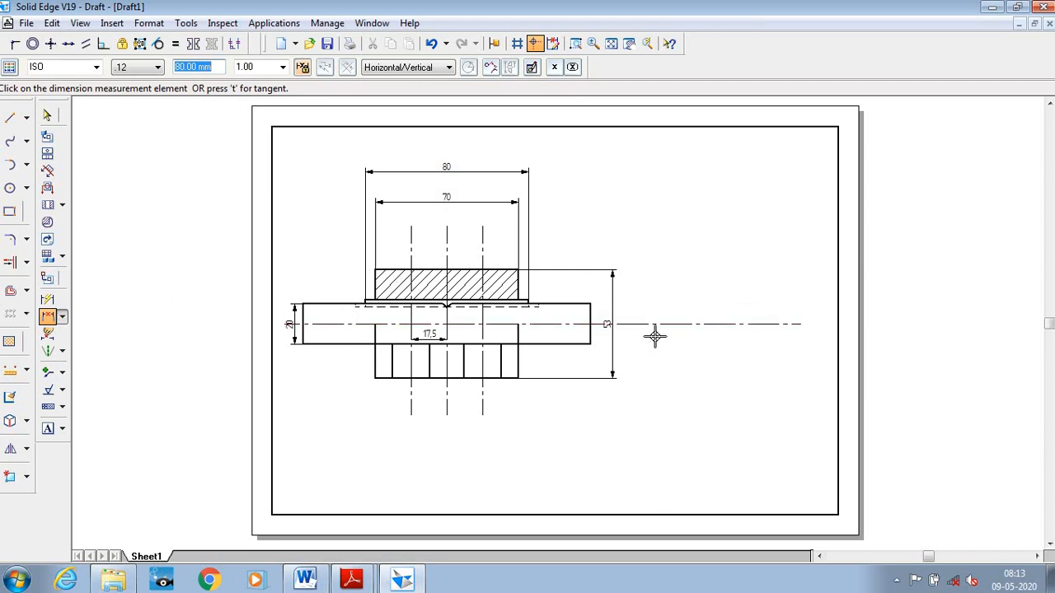
Draw two horizontal dashed projection lines, 0.13 mm wide and about 150 mm long, rightward from the muff's upper and lower right corners.
{"action": "left_click", "coordinate": [10, 117]}
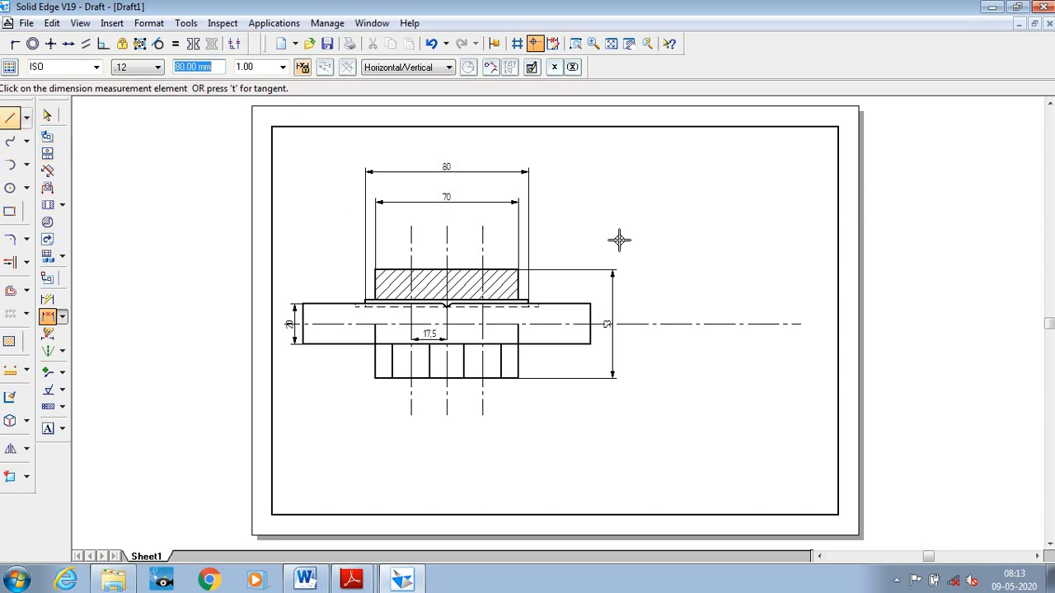
{"action": "left_click", "coordinate": [10, 117]}
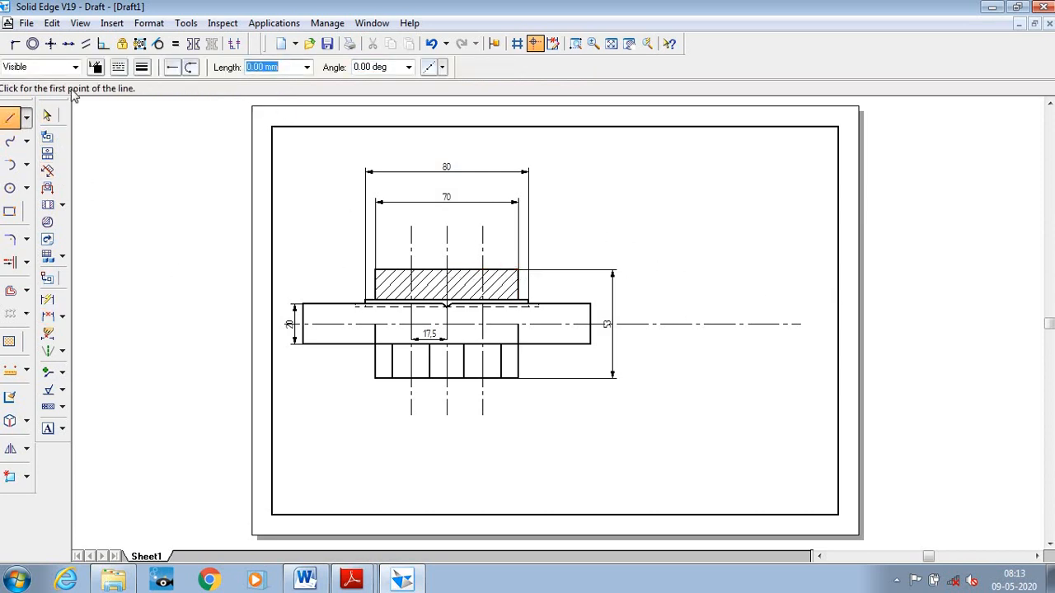
{"action": "left_click", "coordinate": [142, 66]}
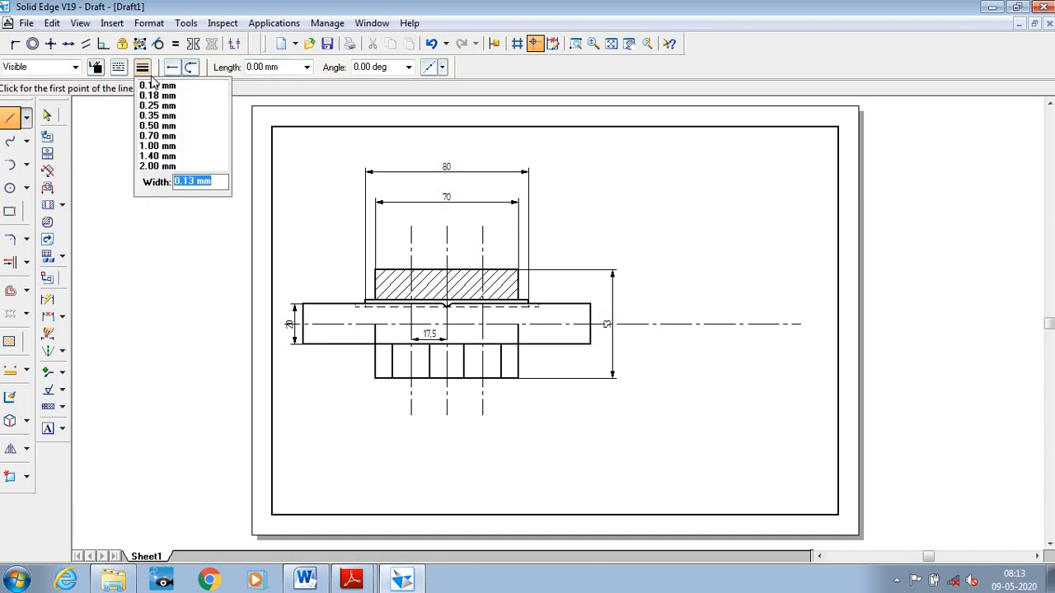
{"action": "left_click", "coordinate": [150, 86]}
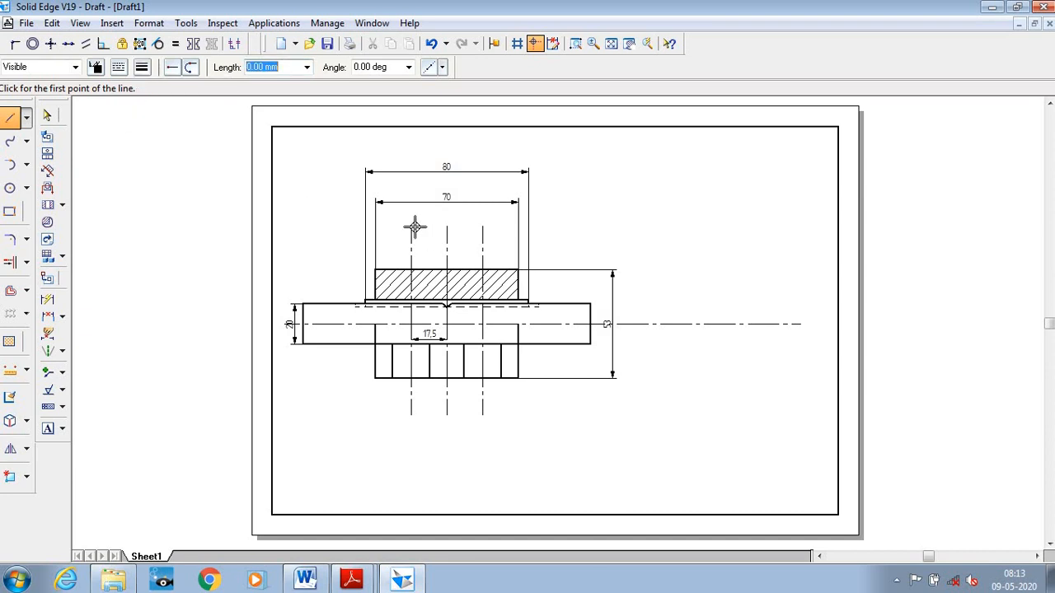
{"action": "left_click", "coordinate": [519, 269]}
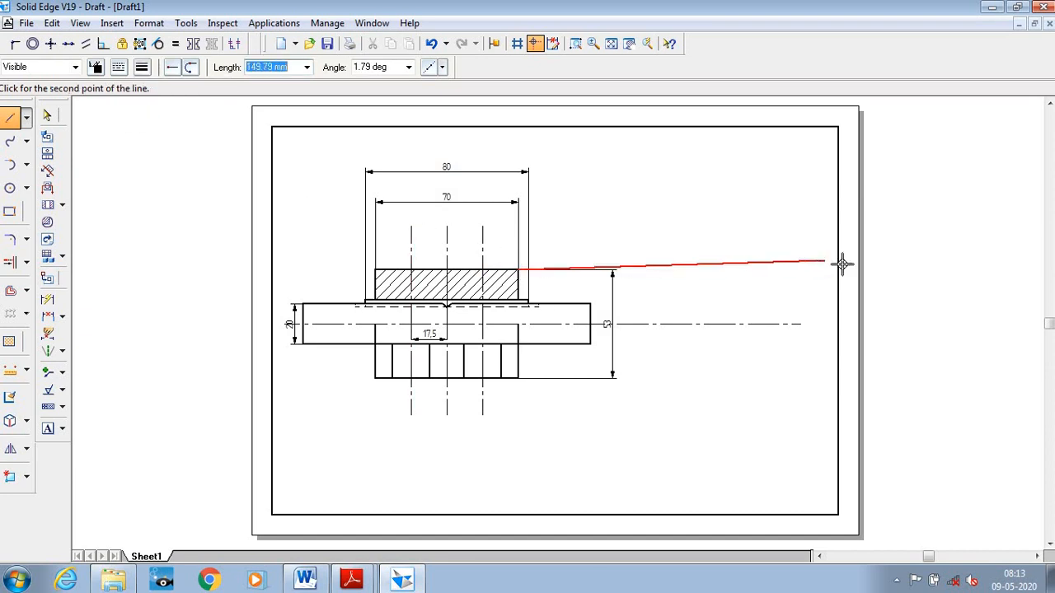
{"action": "left_click", "coordinate": [824, 270]}
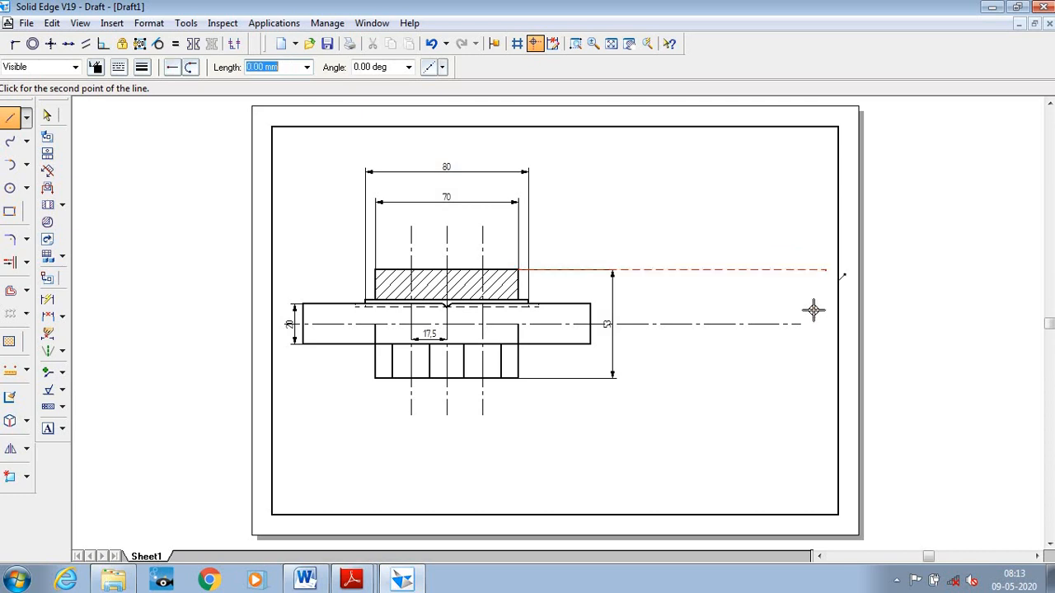
{"action": "left_click", "coordinate": [519, 378]}
{"action": "left_click", "coordinate": [824, 378]}
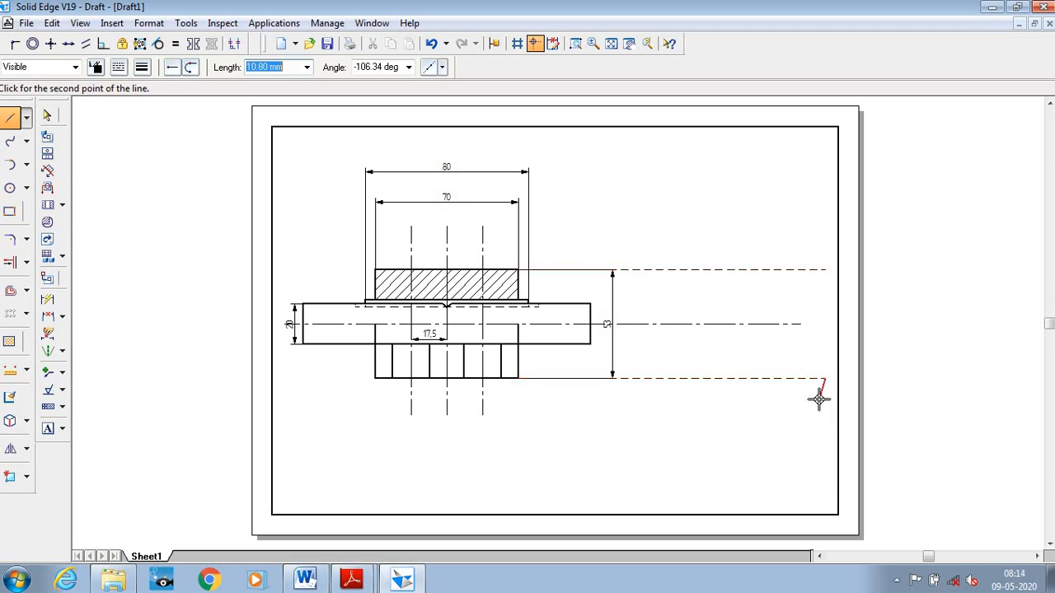
{"action": "right_click", "coordinate": [768, 401]}
Select the two dashed projection lines and open their line width options.
{"action": "left_click", "coordinate": [49, 117]}
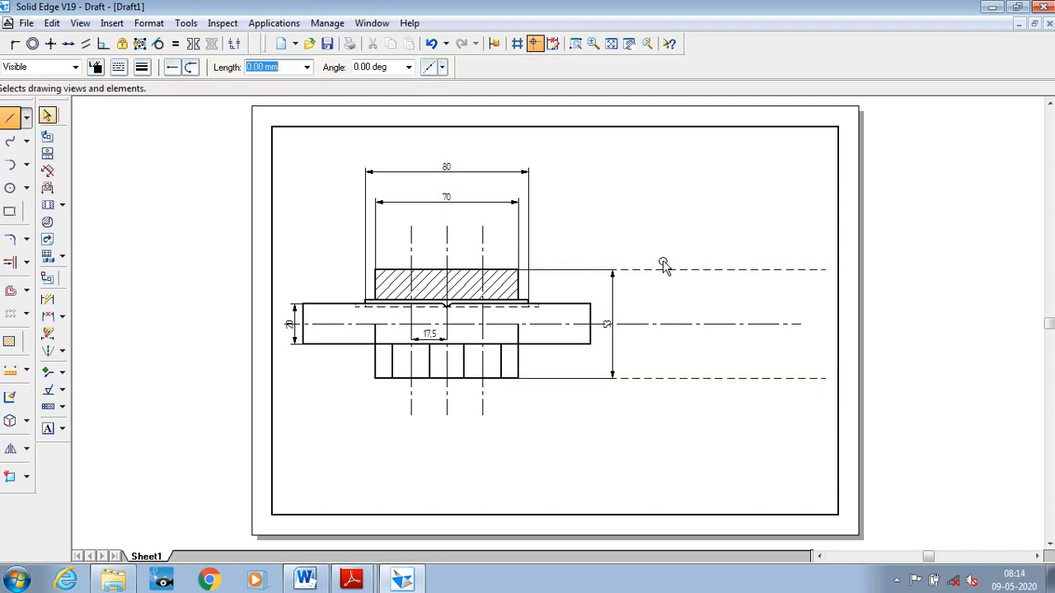
{"action": "left_click", "coordinate": [717, 271]}
{"action": "left_click", "coordinate": [703, 380], "text": "ctrl"}
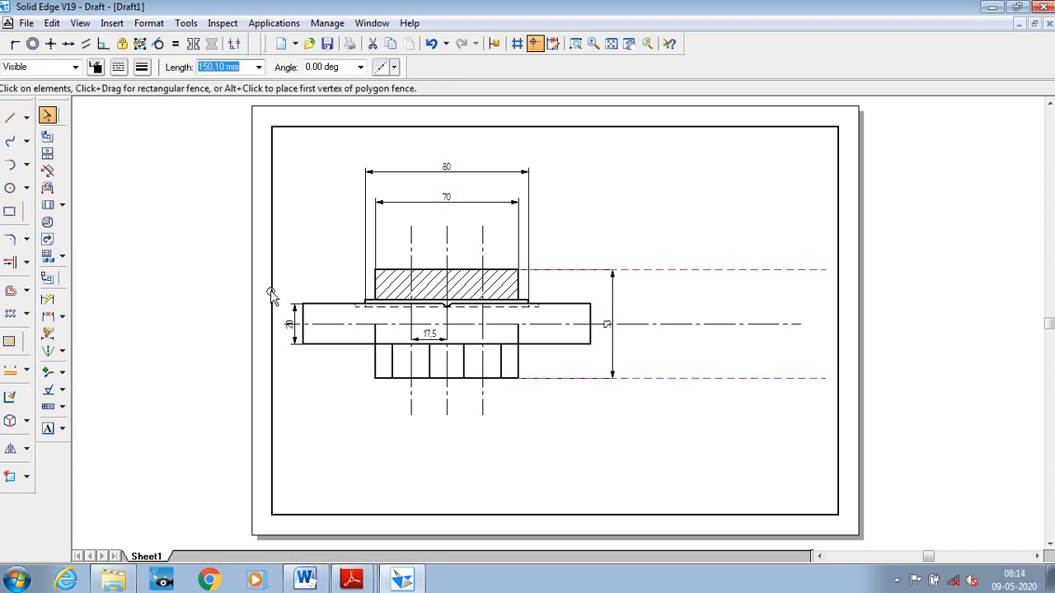
{"action": "left_click", "coordinate": [143, 68]}
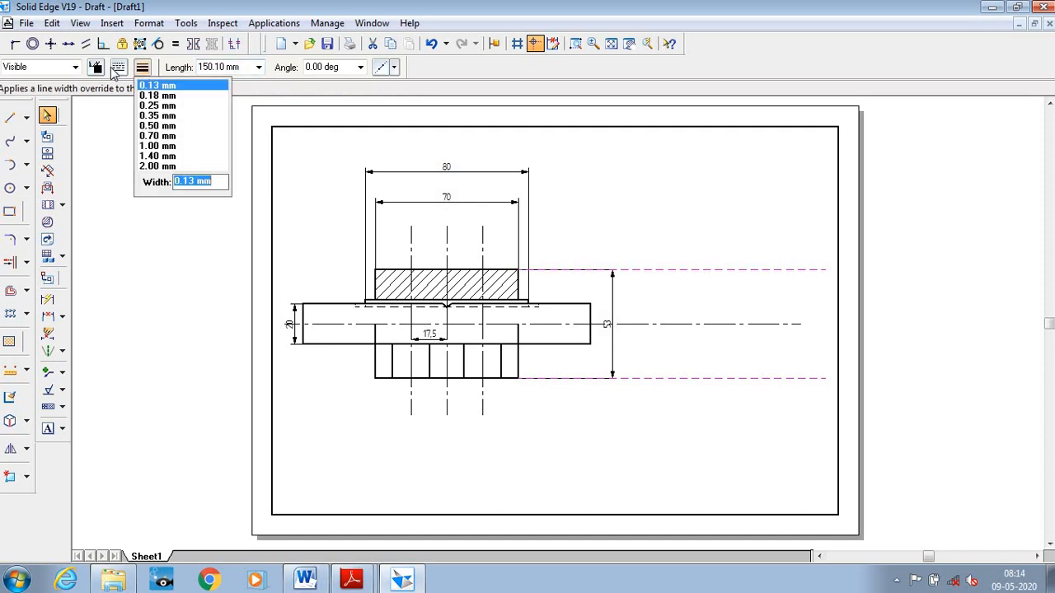
Change the two horizontal projection lines extending from the front view to a solid line type.
{"action": "left_click", "coordinate": [118, 68]}
{"action": "left_click", "coordinate": [147, 84]}
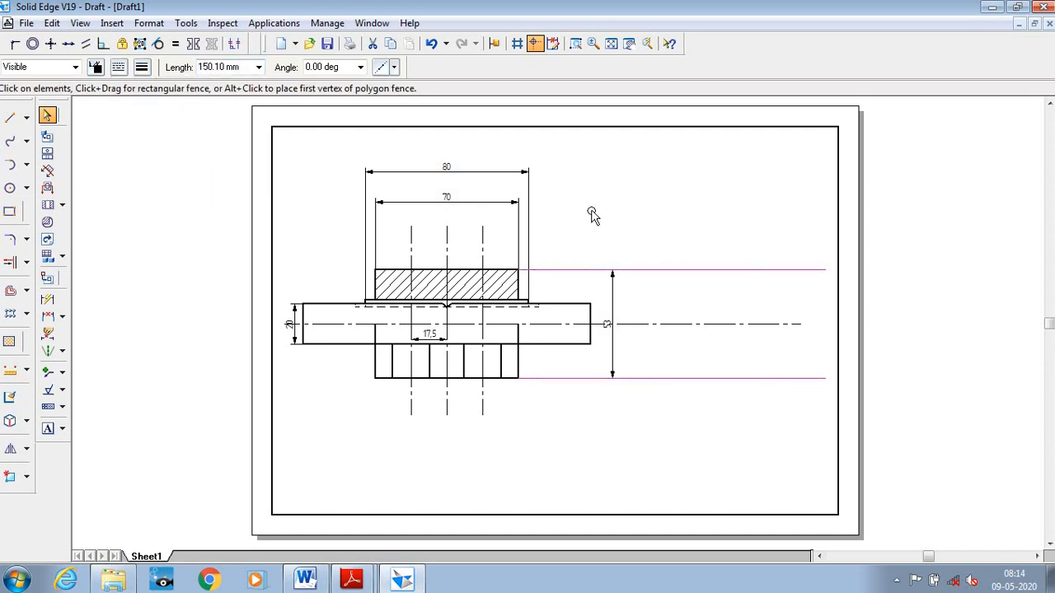
{"action": "left_click", "coordinate": [717, 301]}
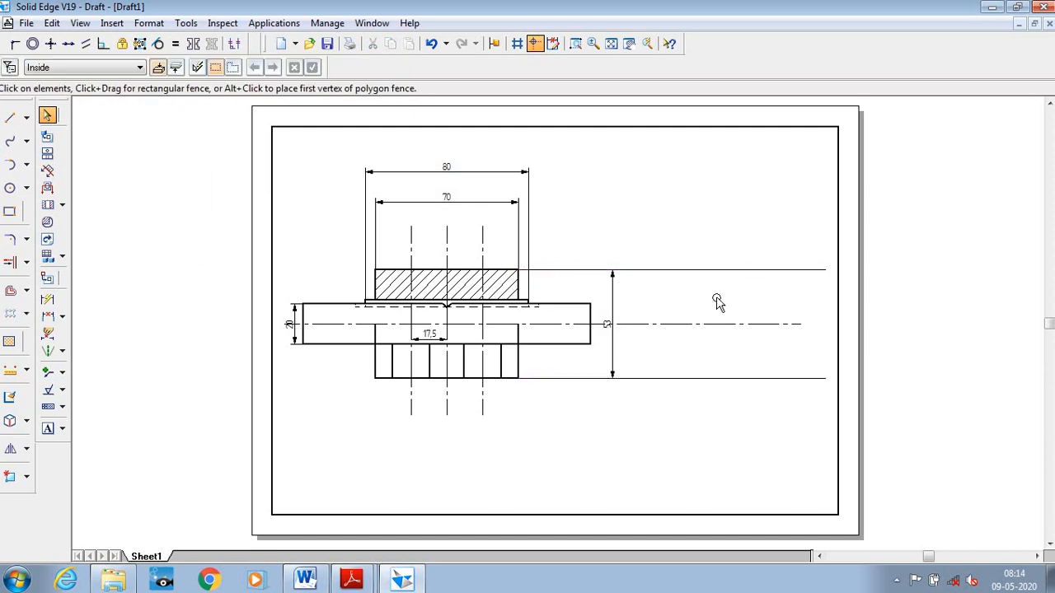
Draw a 53 mm diameter circle centred on the extended horizontal centre line and touching both projection lines.
{"action": "left_click", "coordinate": [11, 186]}
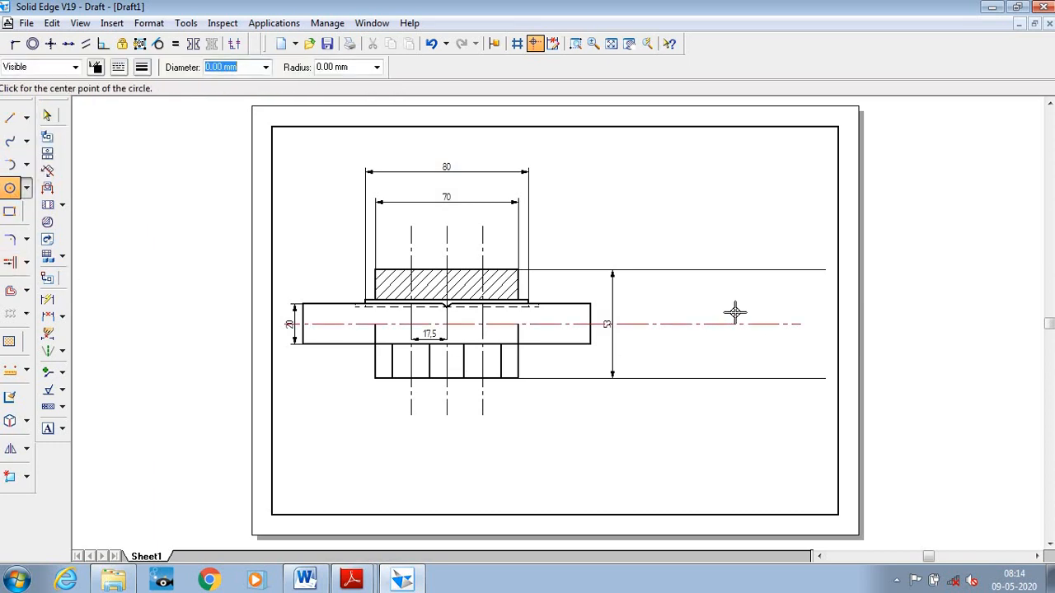
{"action": "left_click", "coordinate": [737, 324]}
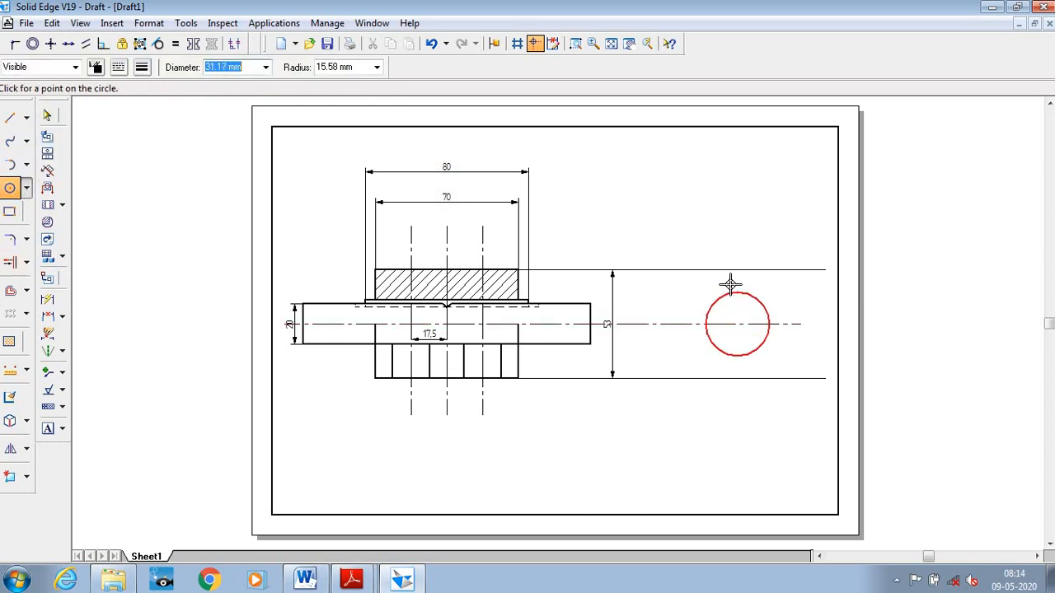
{"action": "left_click", "coordinate": [767, 236]}
{"action": "left_click", "coordinate": [47, 115]}
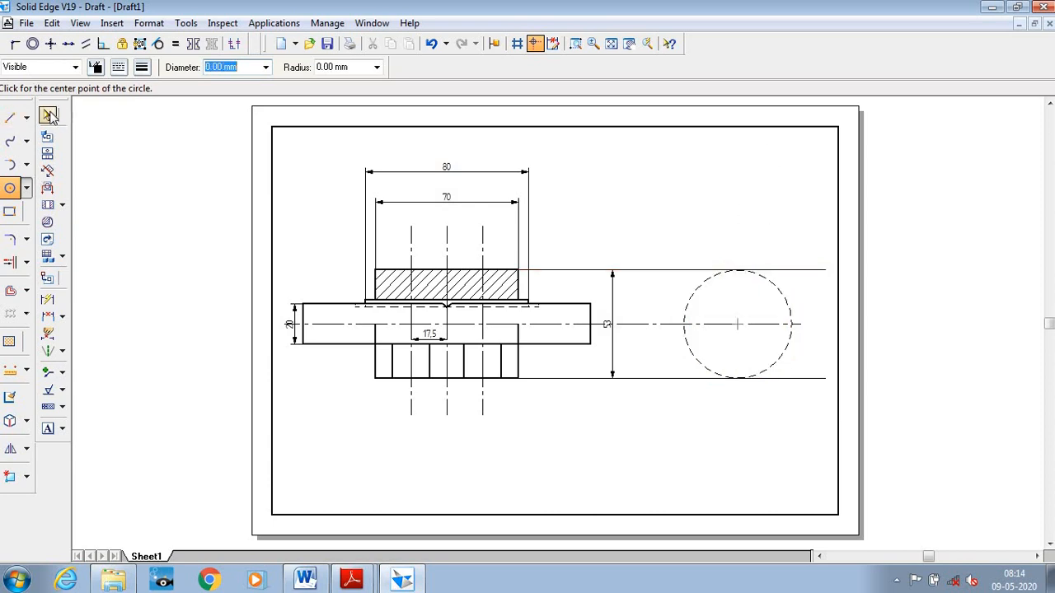
Give the 53 mm circle a solid line type and a 0.50 mm line width.
{"action": "left_click", "coordinate": [689, 307]}
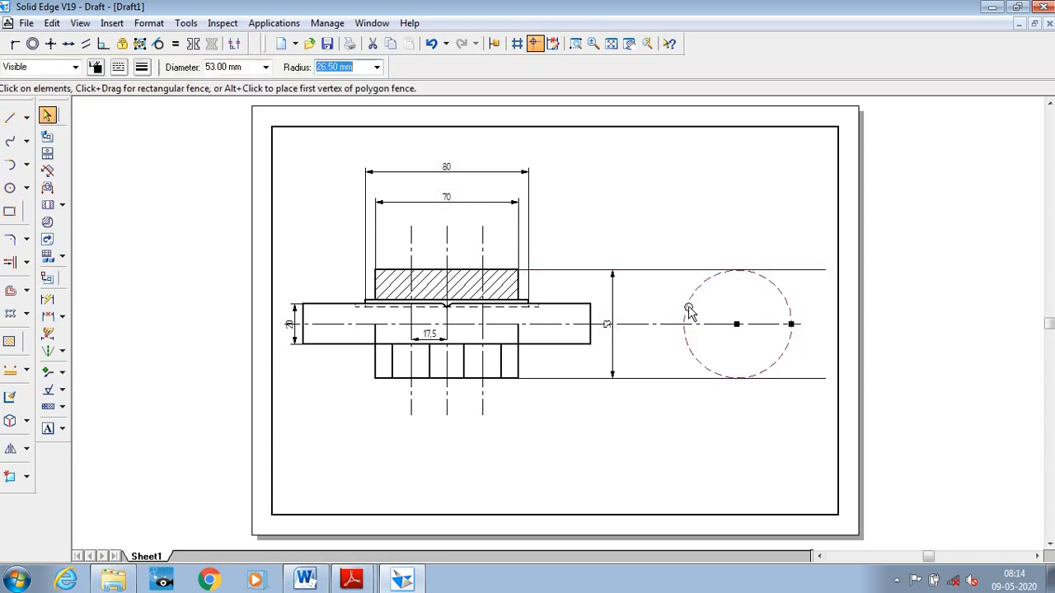
{"action": "left_click", "coordinate": [119, 66]}
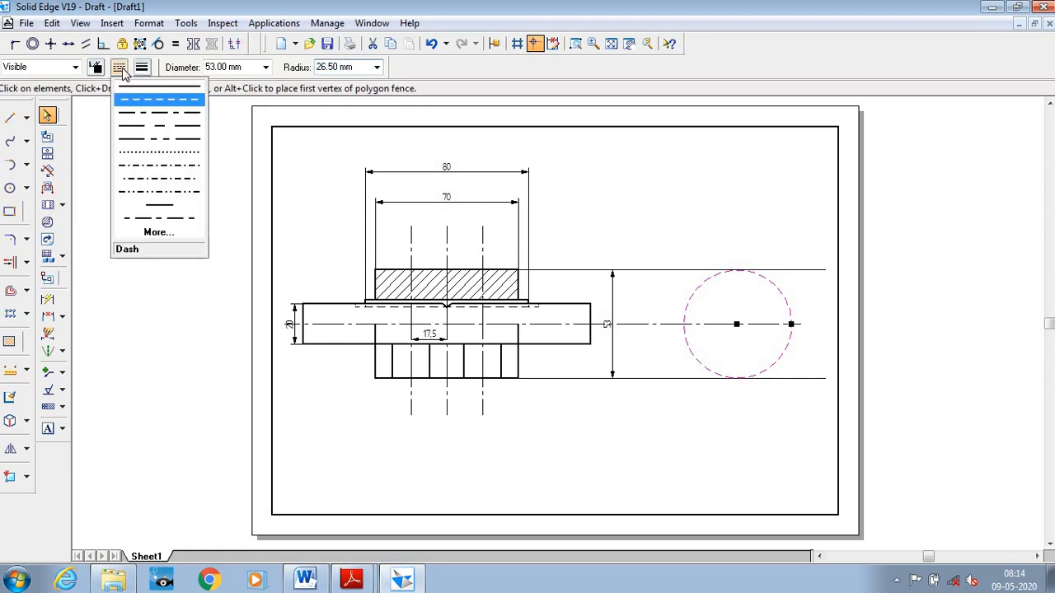
{"action": "left_click", "coordinate": [145, 91]}
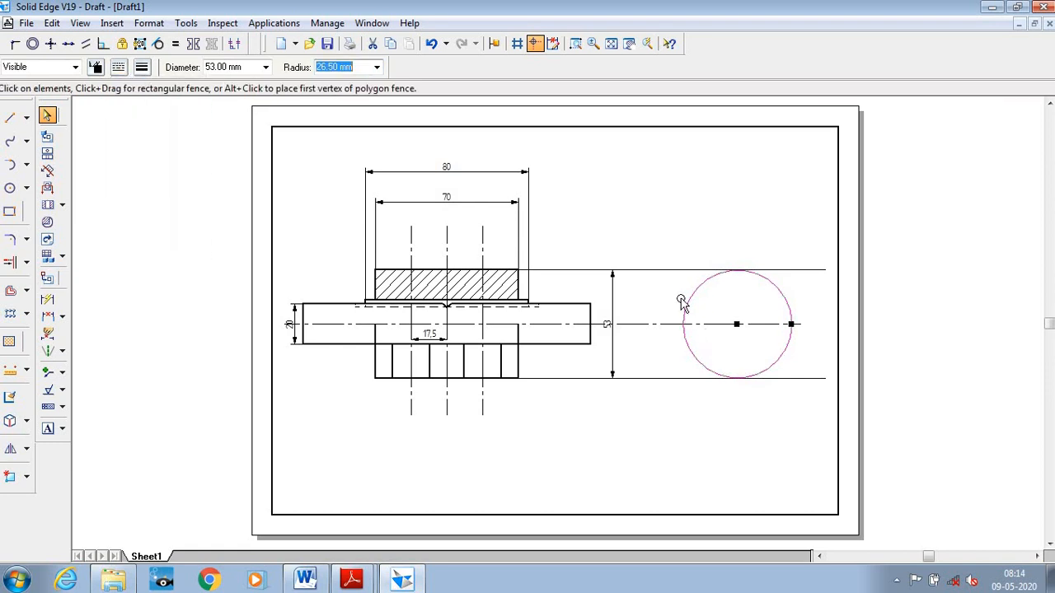
{"action": "left_click", "coordinate": [143, 69]}
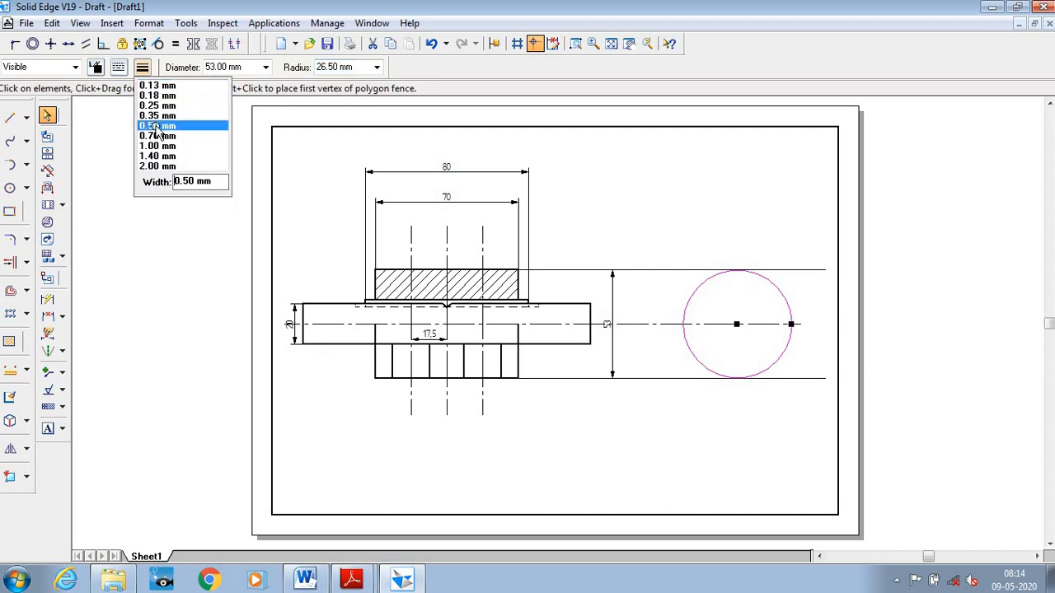
{"action": "left_click", "coordinate": [156, 125]}
{"action": "left_click", "coordinate": [777, 208]}
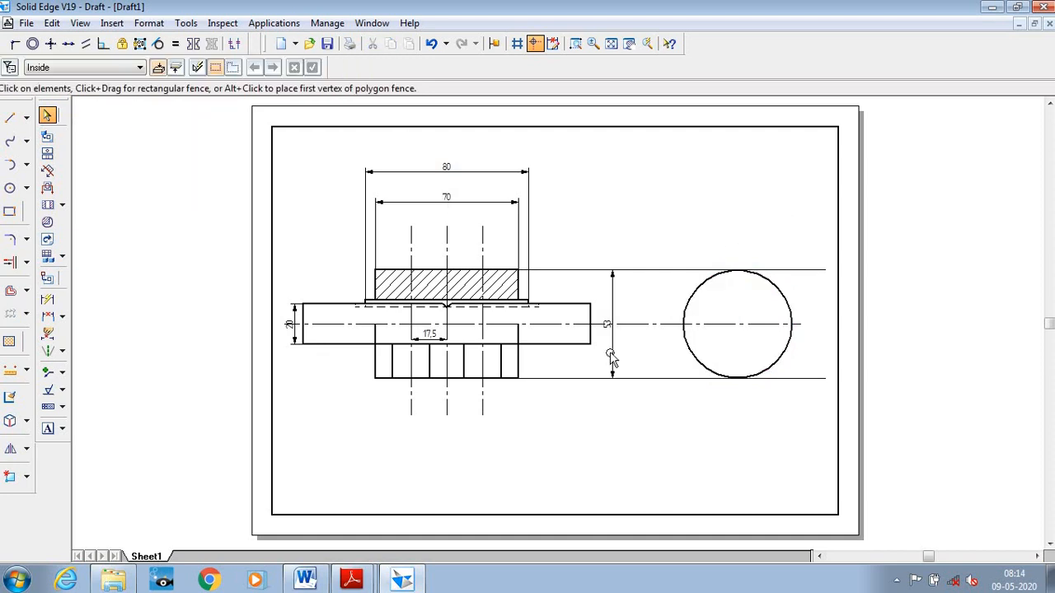
Draw a concentric 20 mm diameter circle inside the side view's outer circle.
{"action": "left_click", "coordinate": [10, 188]}
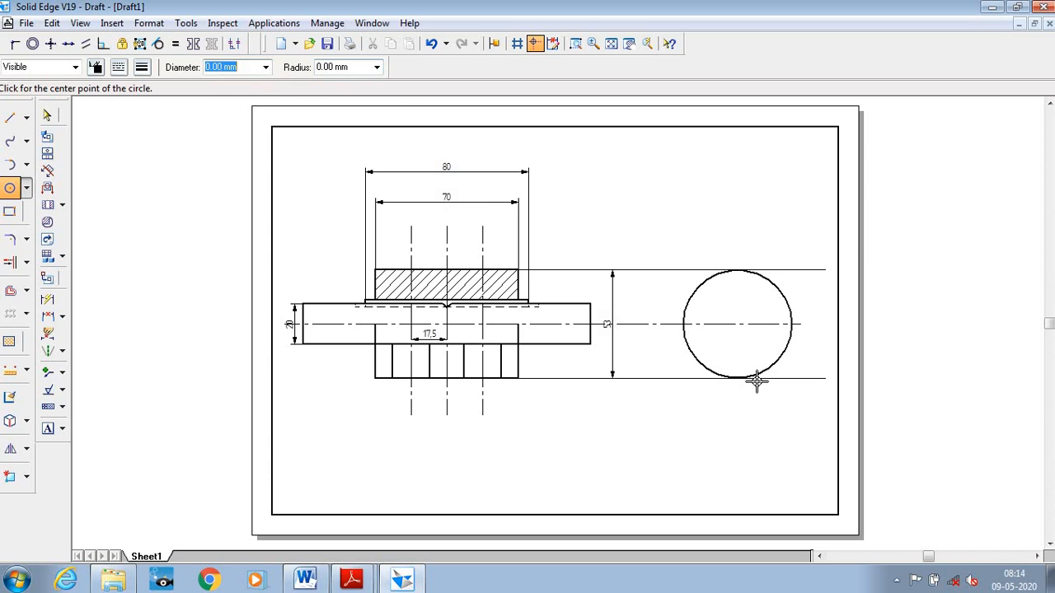
{"action": "left_click", "coordinate": [738, 322]}
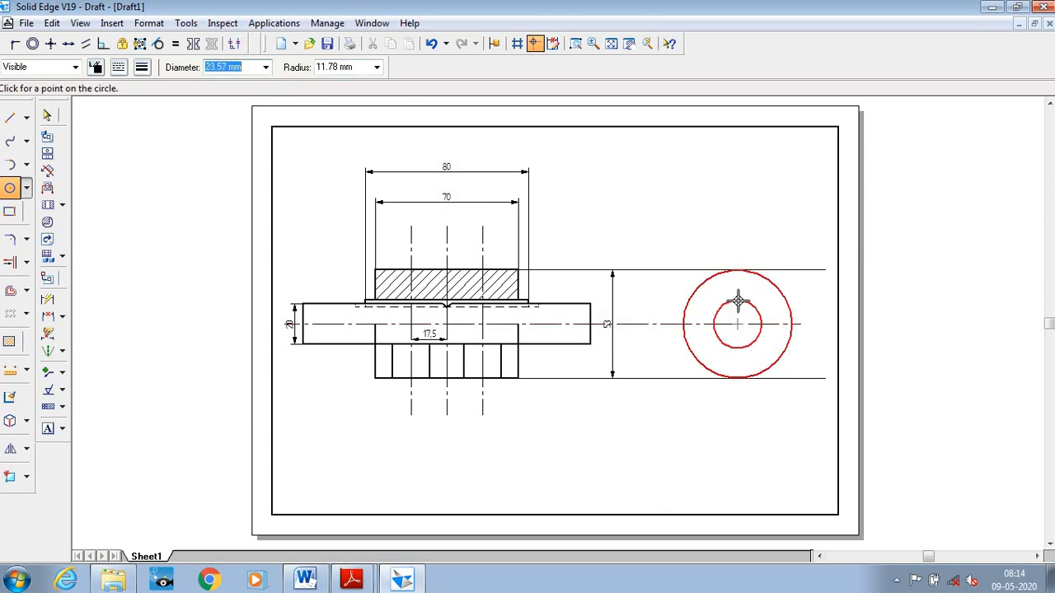
{"action": "type", "text": "20"}
{"action": "key", "text": "Return"}
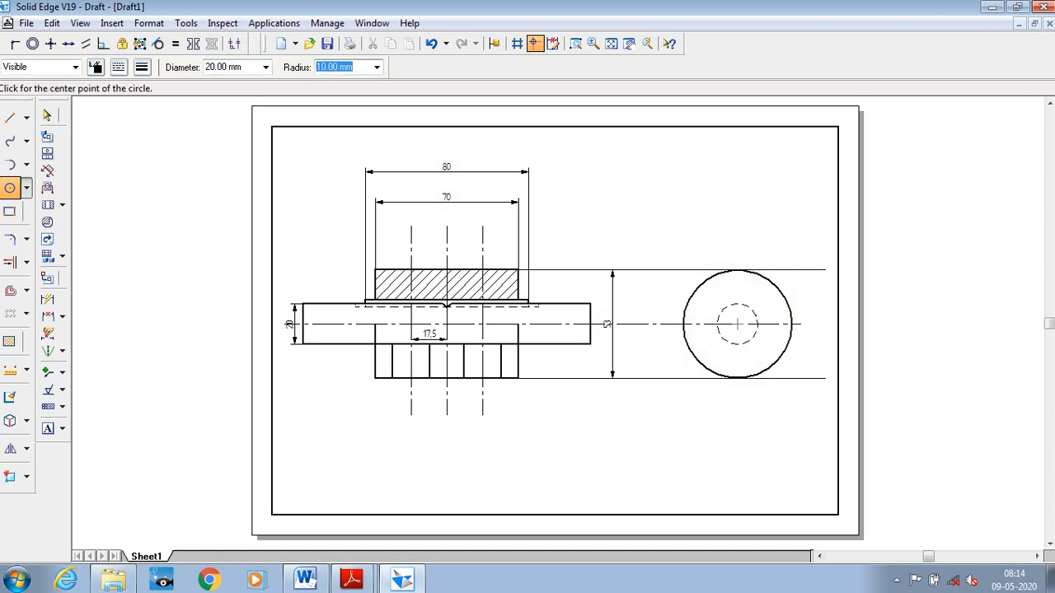
Give the 20 mm inner circle a solid line type and a 0.50 mm line width.
{"action": "left_click", "coordinate": [734, 344]}
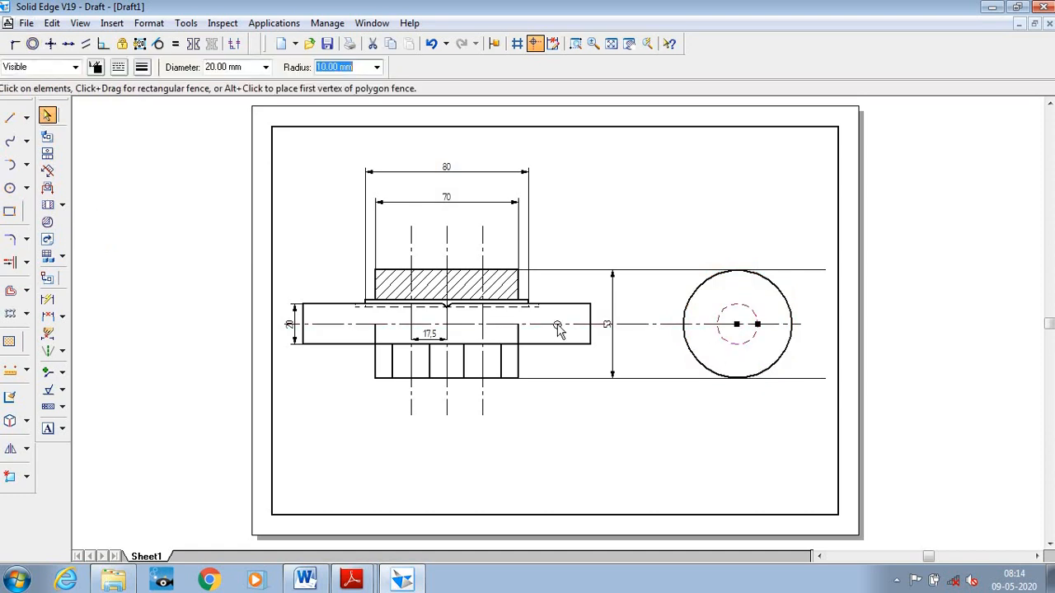
{"action": "left_click", "coordinate": [141, 69]}
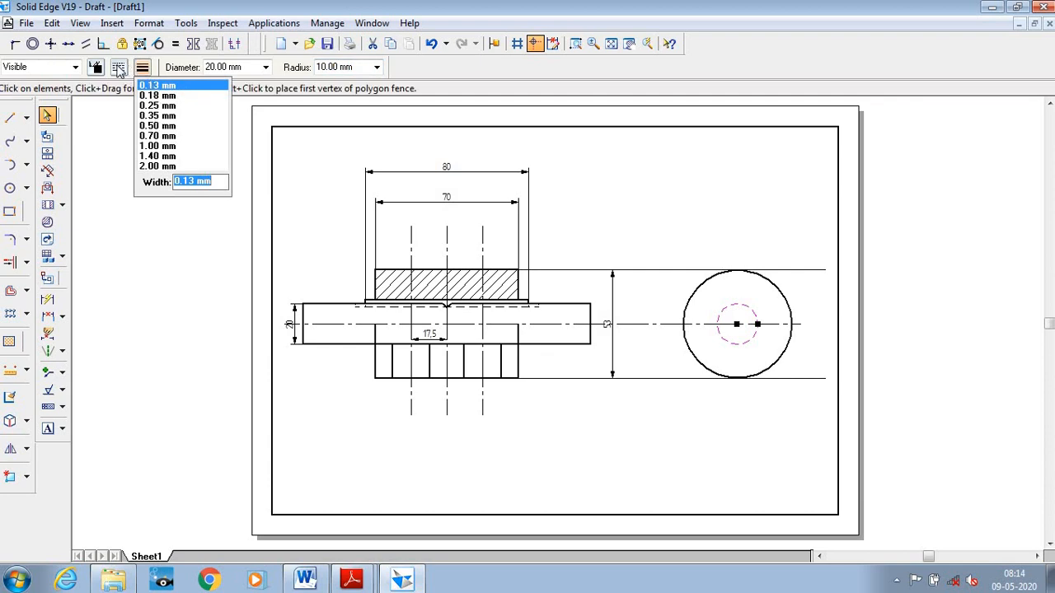
{"action": "left_click", "coordinate": [118, 69]}
{"action": "left_click", "coordinate": [124, 100]}
{"action": "left_click", "coordinate": [141, 69]}
{"action": "left_click", "coordinate": [162, 127]}
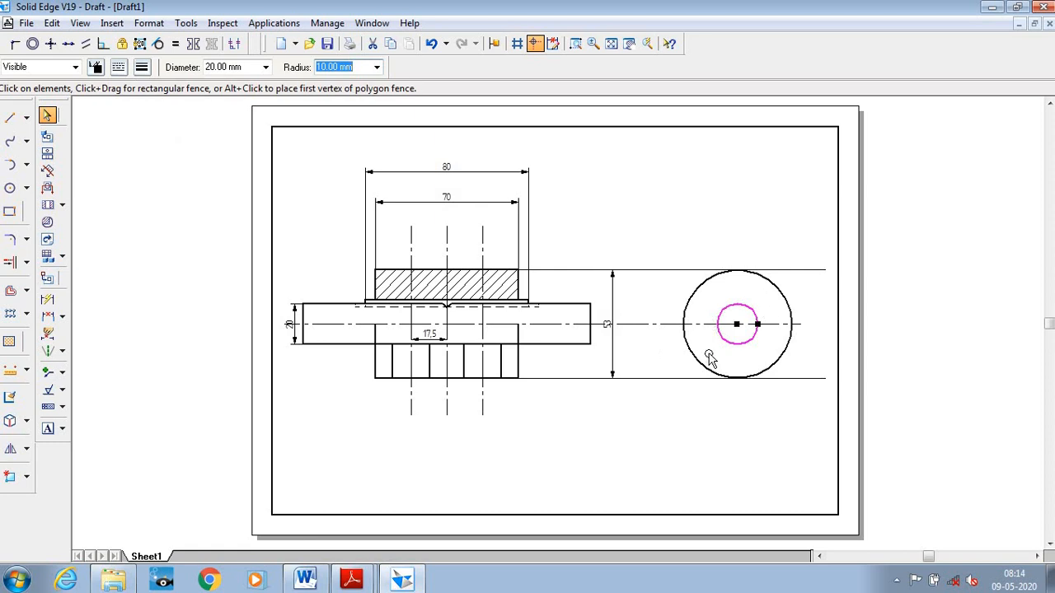
{"action": "left_click", "coordinate": [694, 445]}
Draw a 53 mm vertical line through the circles' centre, from the outer circle's highest point to its lowest.
{"action": "left_click", "coordinate": [10, 117]}
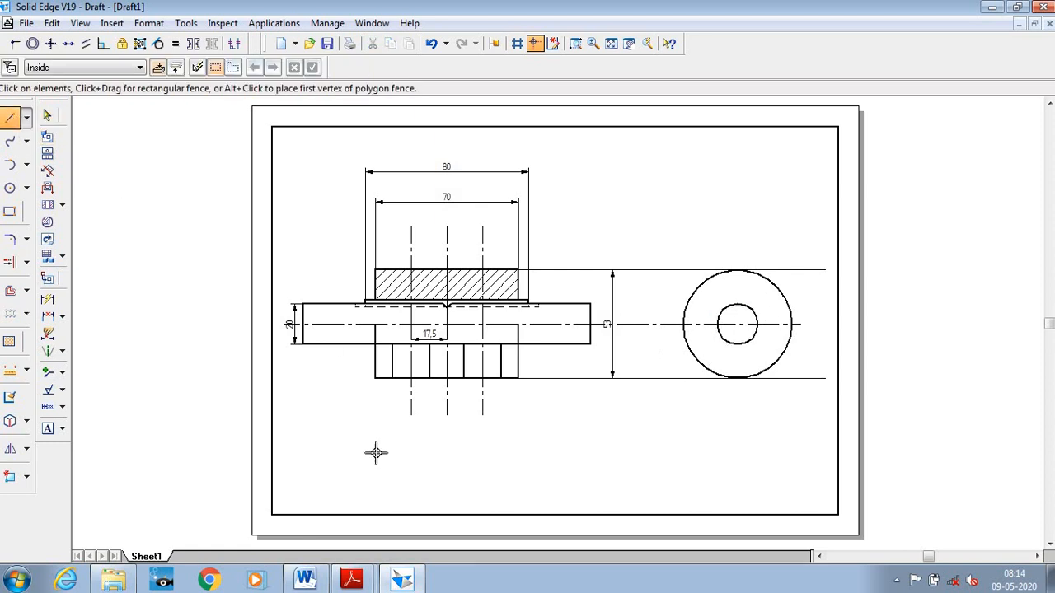
{"action": "left_click", "coordinate": [737, 271]}
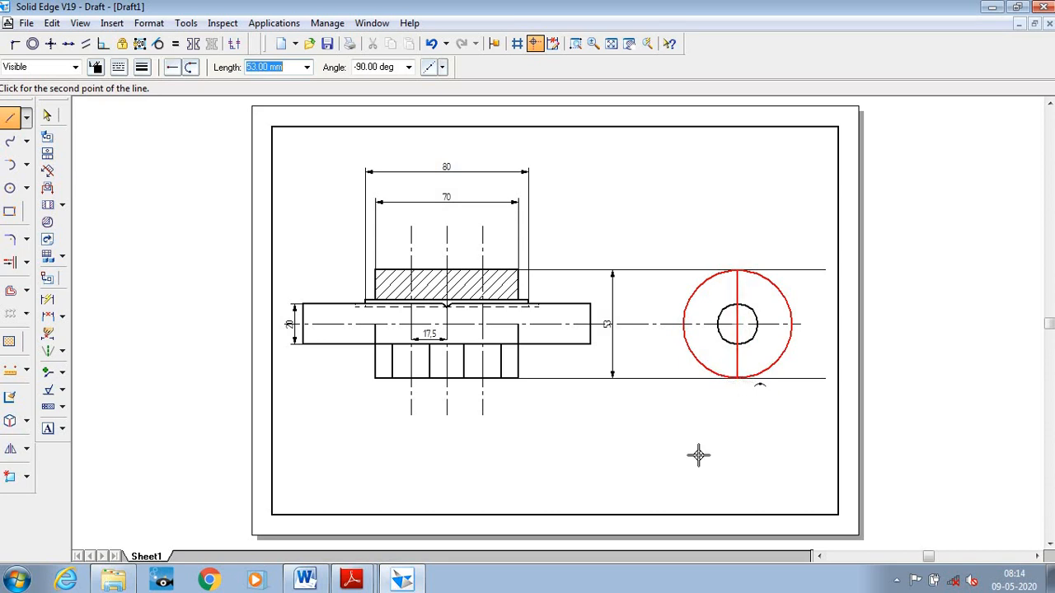
{"action": "right_click", "coordinate": [681, 492]}
{"action": "left_click", "coordinate": [47, 116]}
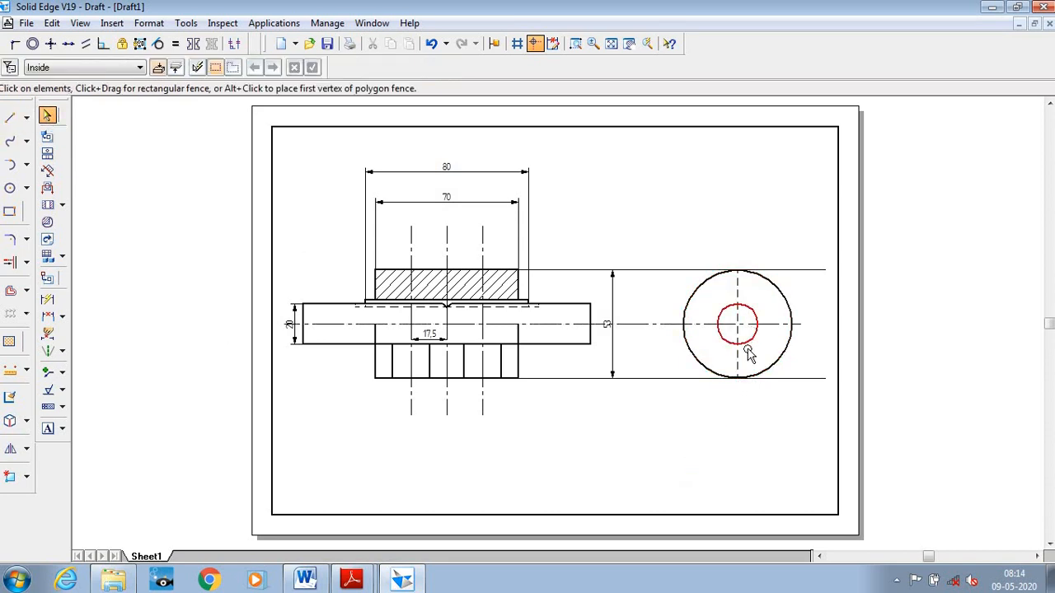
Change the side view's vertical line to the long dash–short dash centre line type.
{"action": "left_click", "coordinate": [738, 365]}
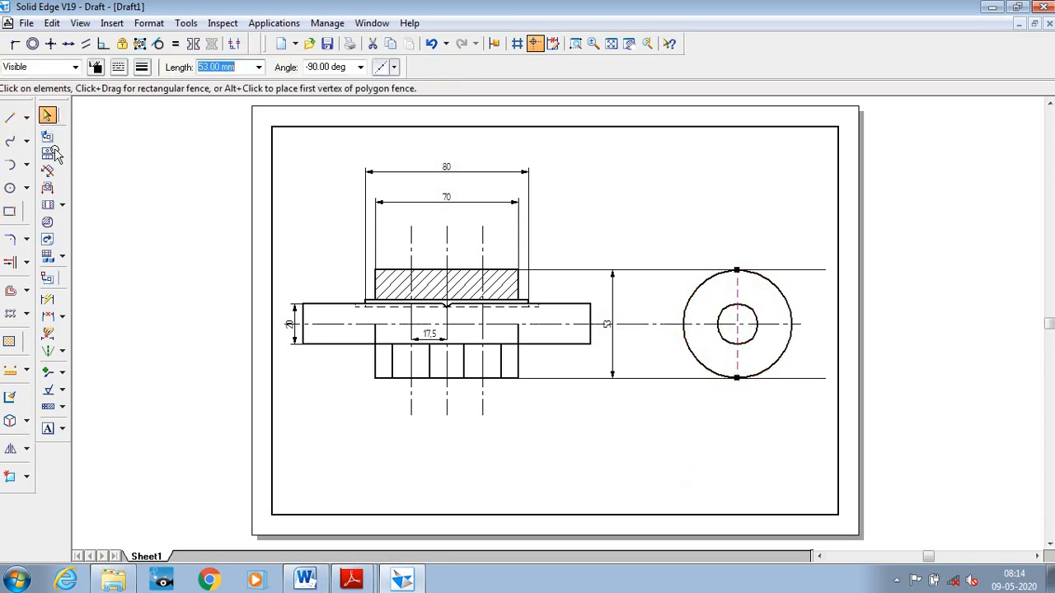
{"action": "left_click", "coordinate": [11, 120]}
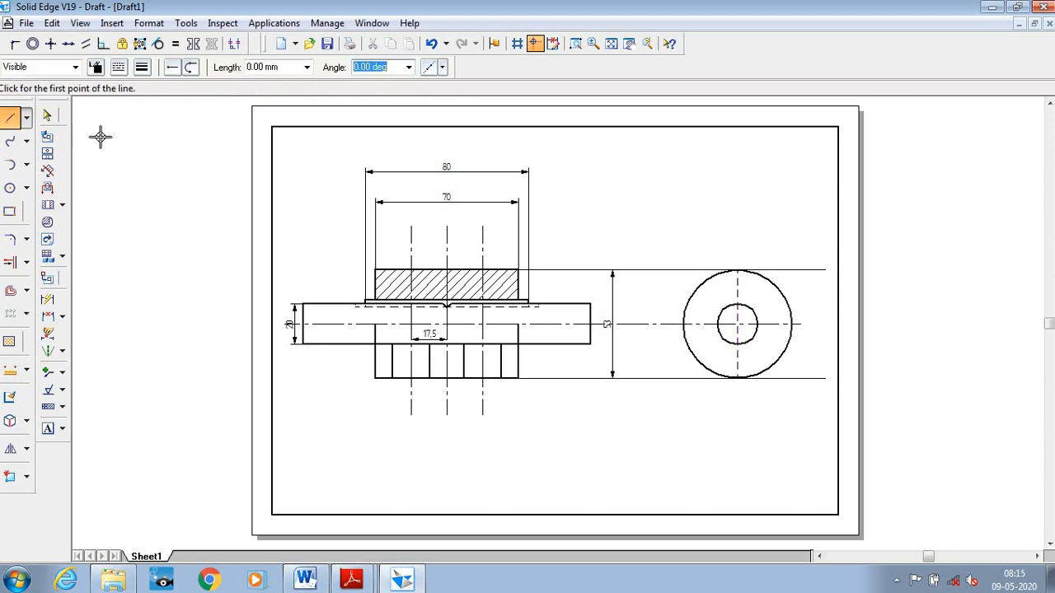
{"action": "left_click", "coordinate": [47, 116]}
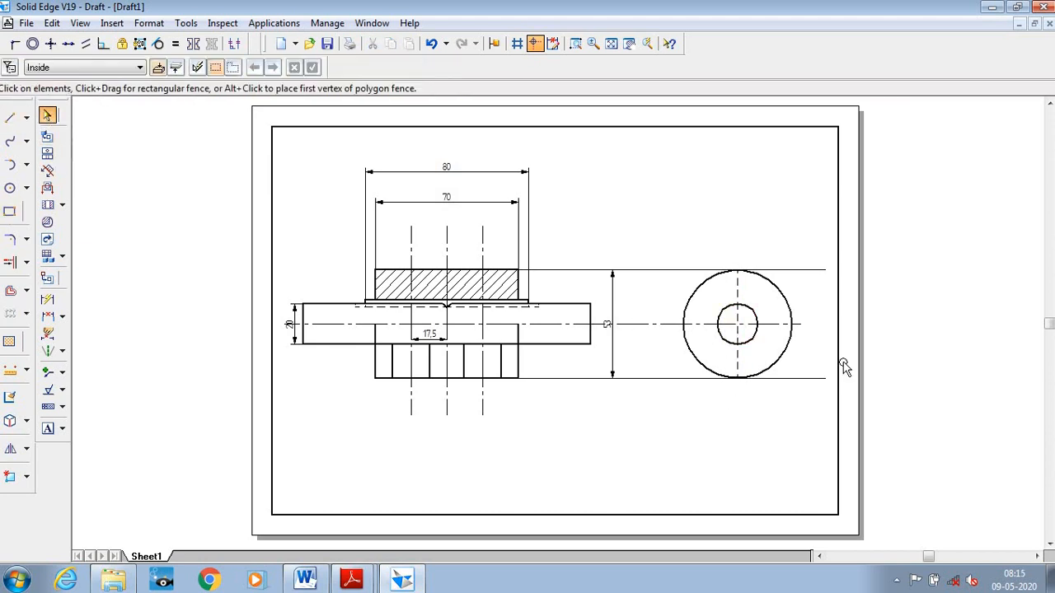
{"action": "left_click", "coordinate": [739, 290]}
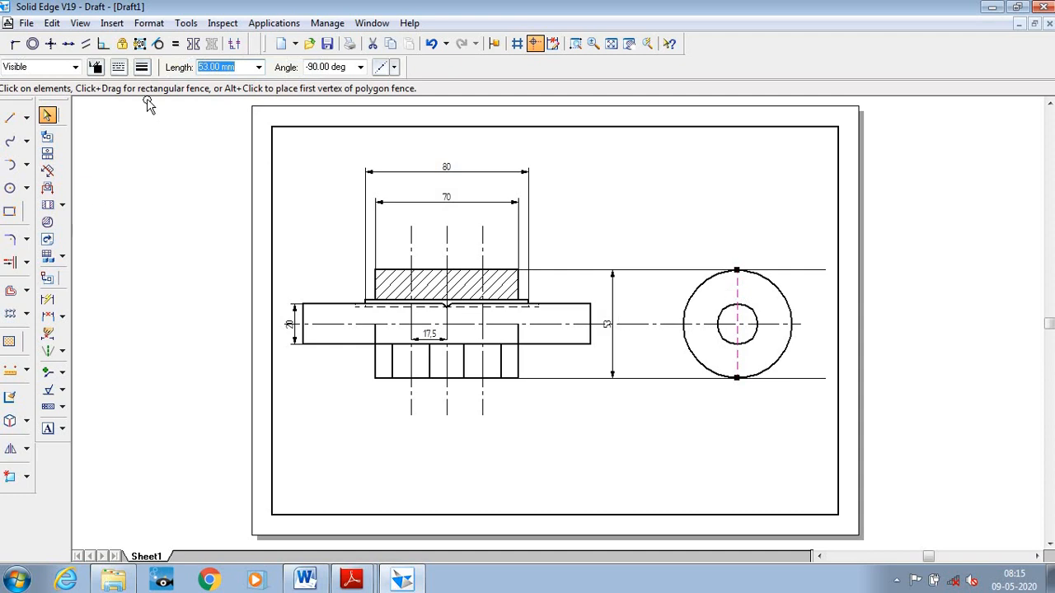
{"action": "left_click", "coordinate": [118, 68]}
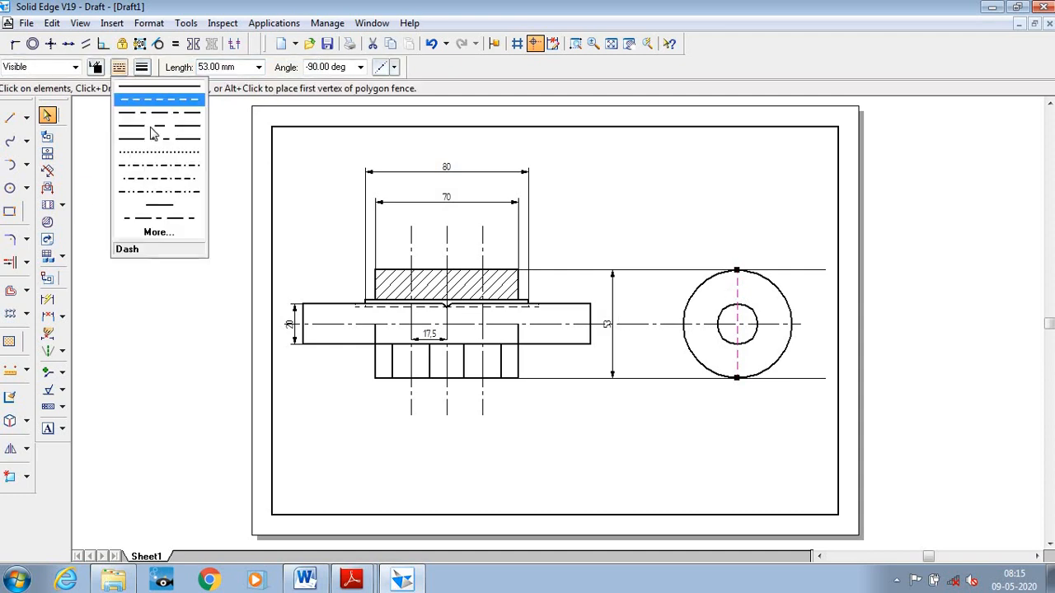
{"action": "left_click", "coordinate": [164, 112]}
{"action": "left_click", "coordinate": [673, 468]}
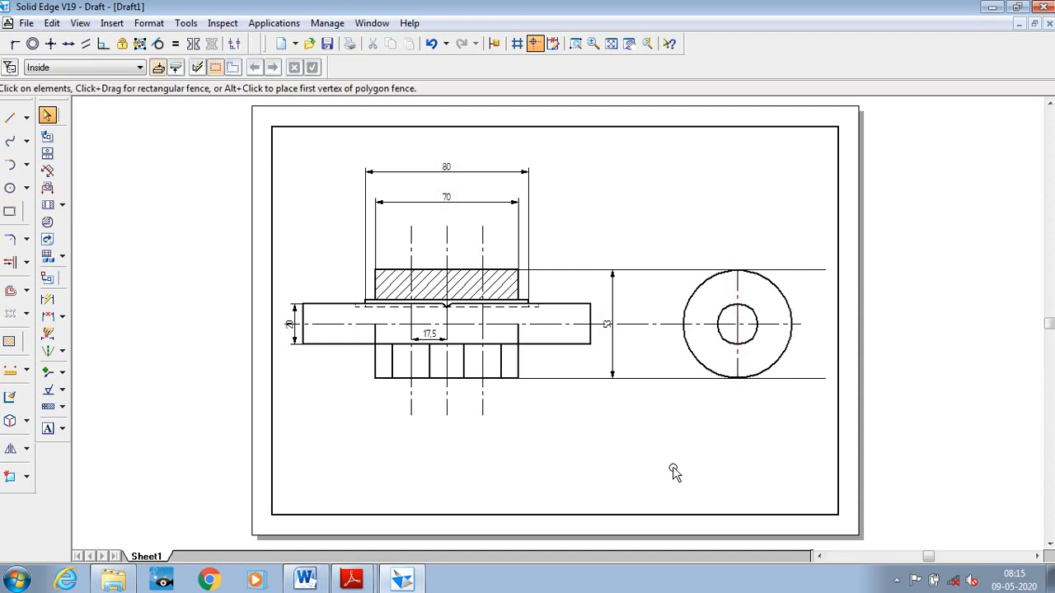
{"action": "left_click", "coordinate": [738, 285]}
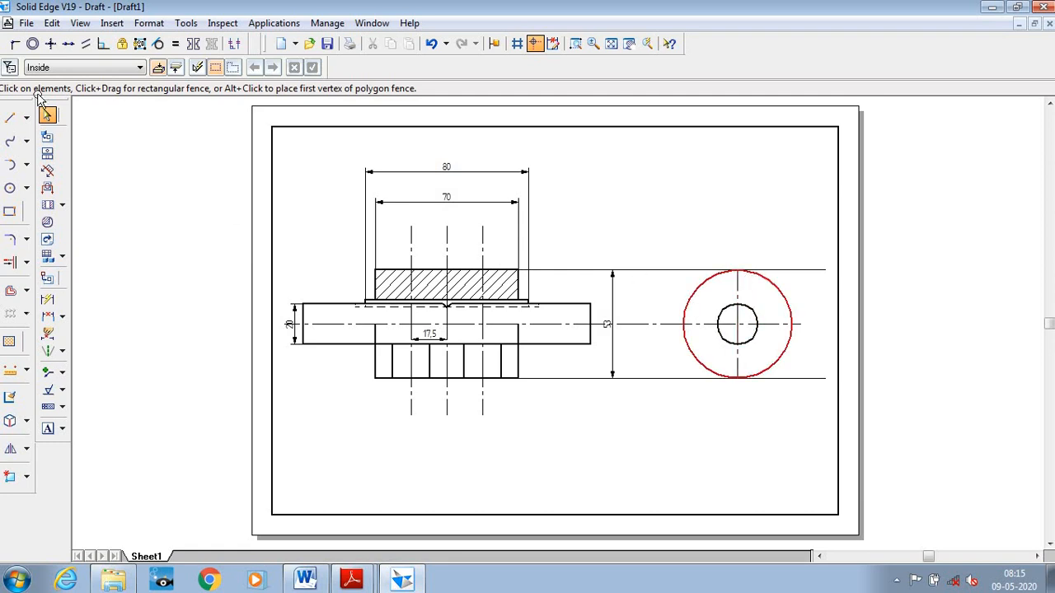
{"action": "left_click", "coordinate": [10, 117]}
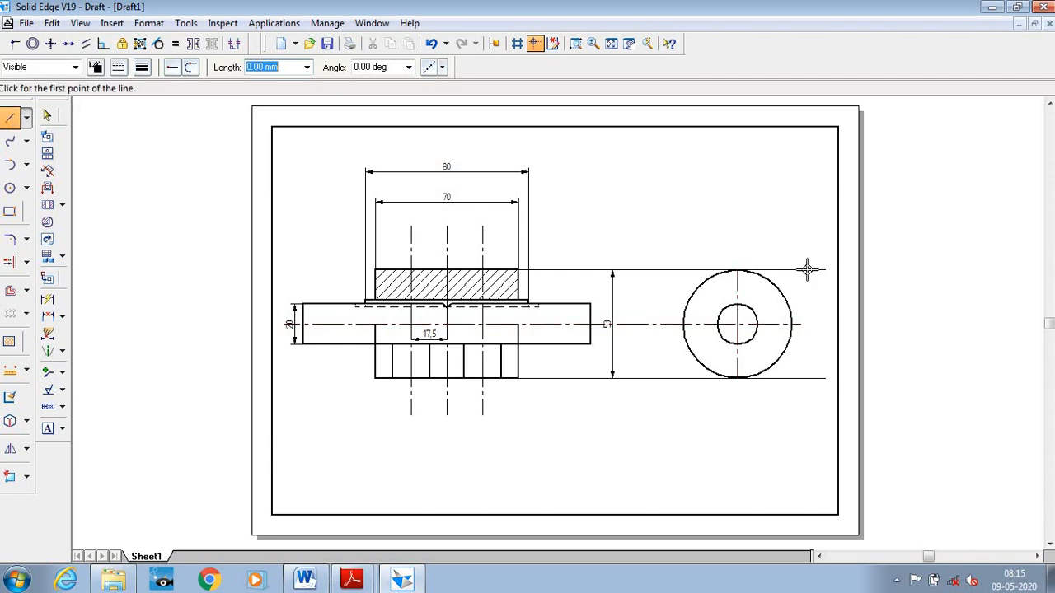
{"action": "left_click", "coordinate": [9, 124]}
{"action": "left_click", "coordinate": [10, 290]}
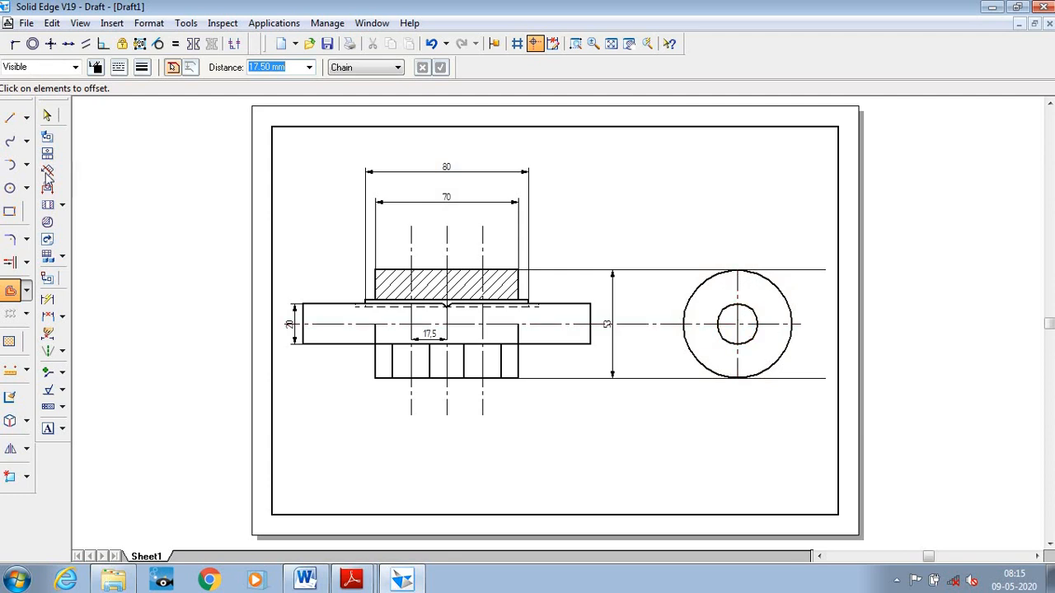
{"action": "left_click", "coordinate": [9, 119]}
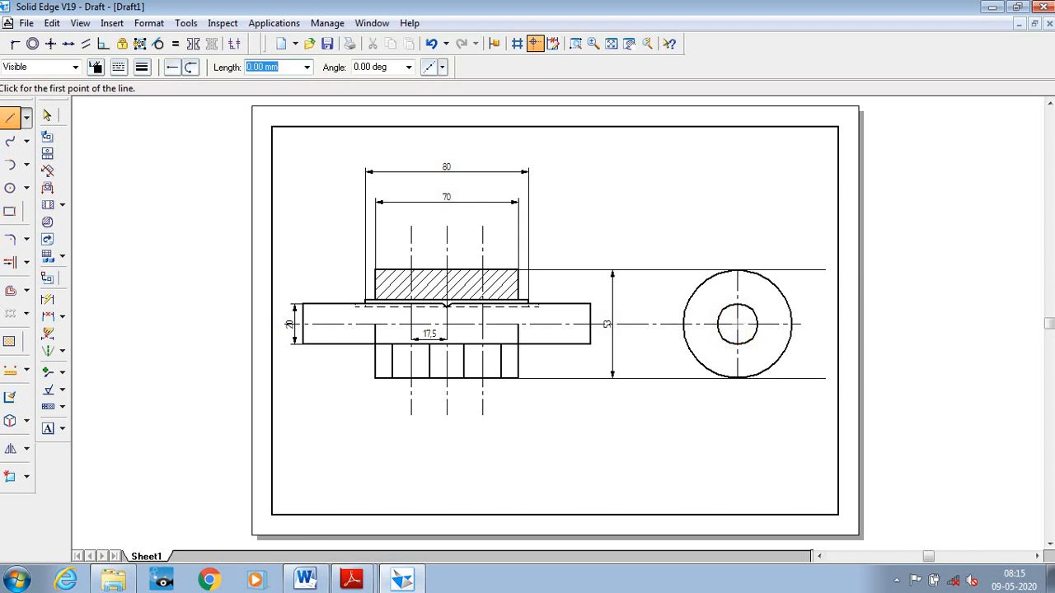
{"action": "left_click", "coordinate": [575, 44]}
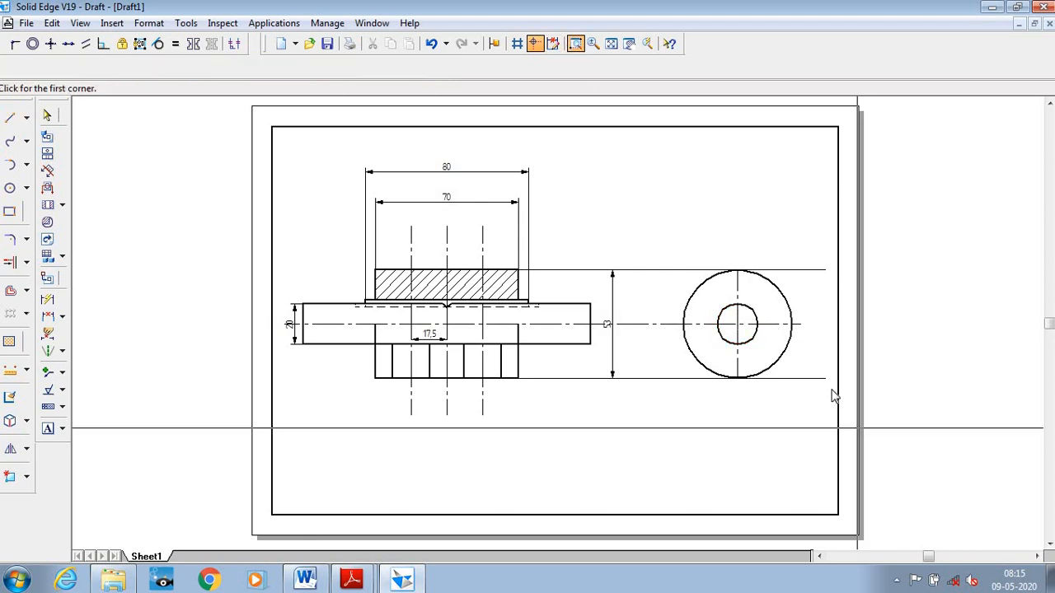
{"action": "left_click", "coordinate": [753, 315]}
{"action": "left_click", "coordinate": [768, 333]}
{"action": "right_click", "coordinate": [634, 423]}
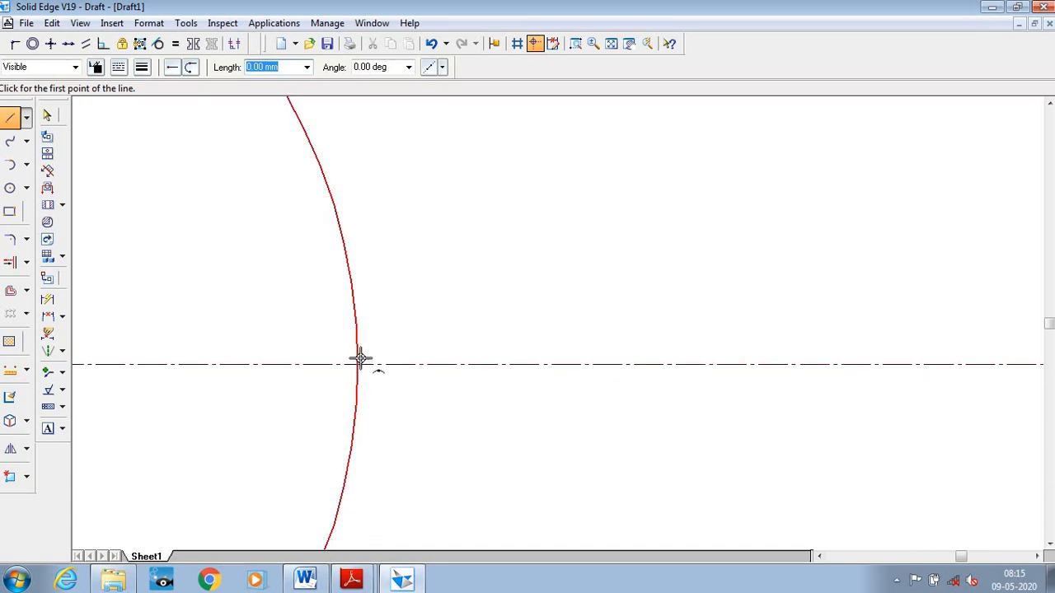
{"action": "left_click", "coordinate": [611, 44]}
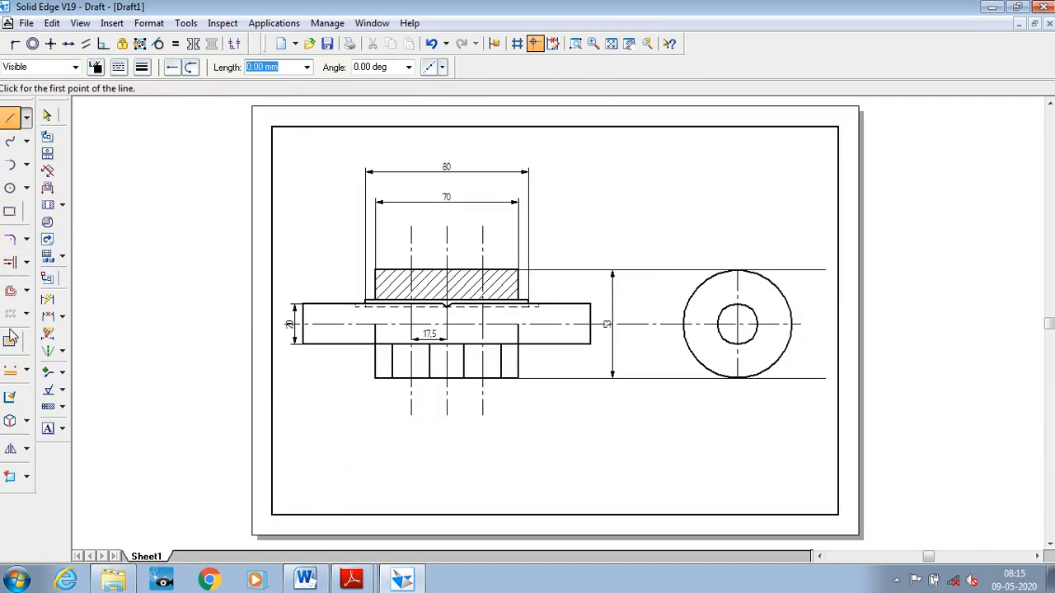
Offset the side view's vertical centre line 10 mm to the right as a solid line.
{"action": "left_click", "coordinate": [10, 290]}
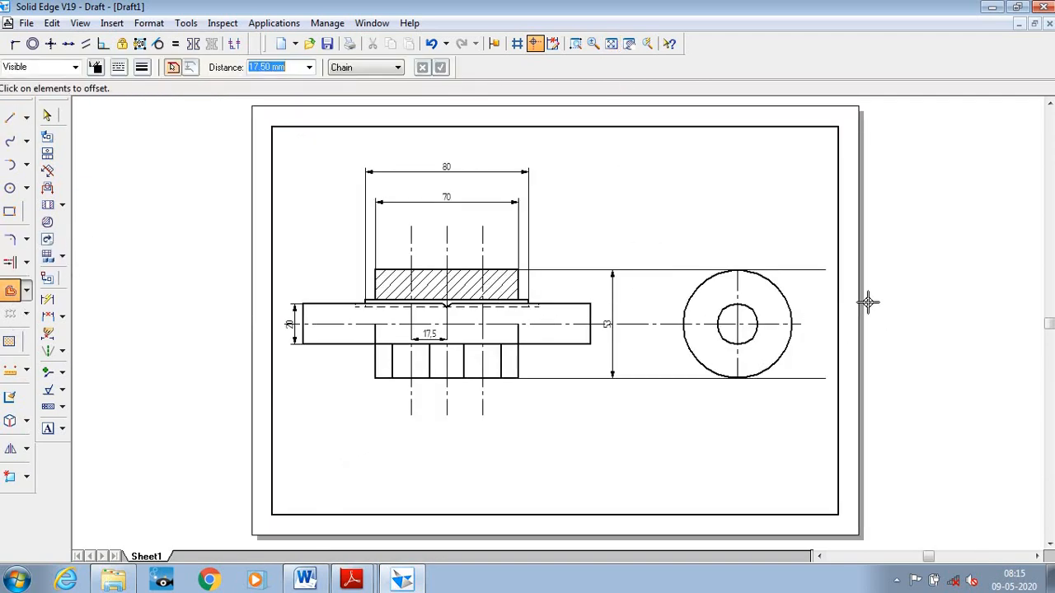
{"action": "left_click", "coordinate": [738, 293]}
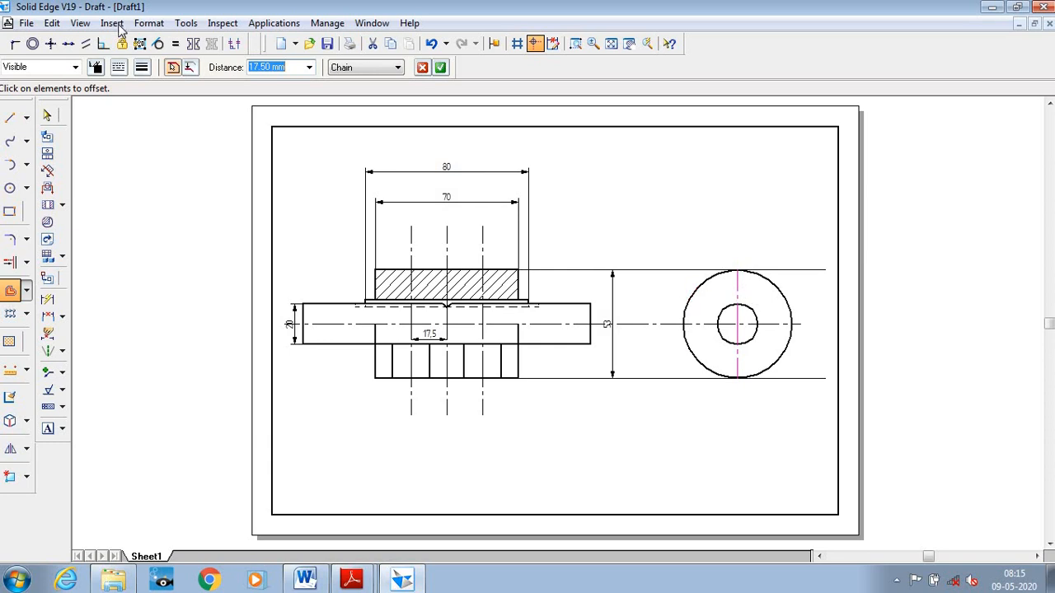
{"action": "left_click", "coordinate": [117, 66]}
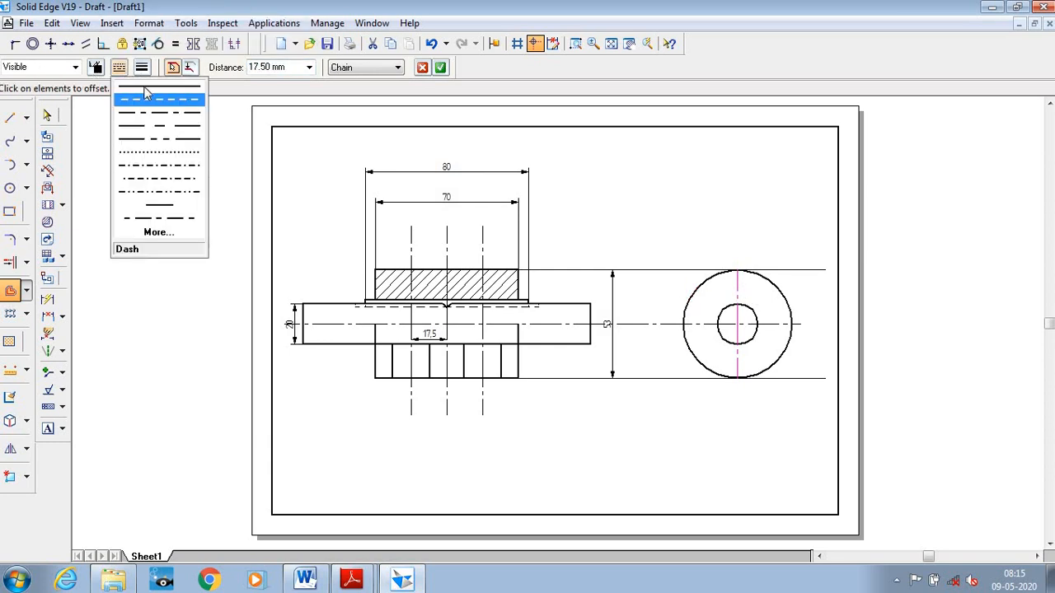
{"action": "left_click", "coordinate": [141, 100]}
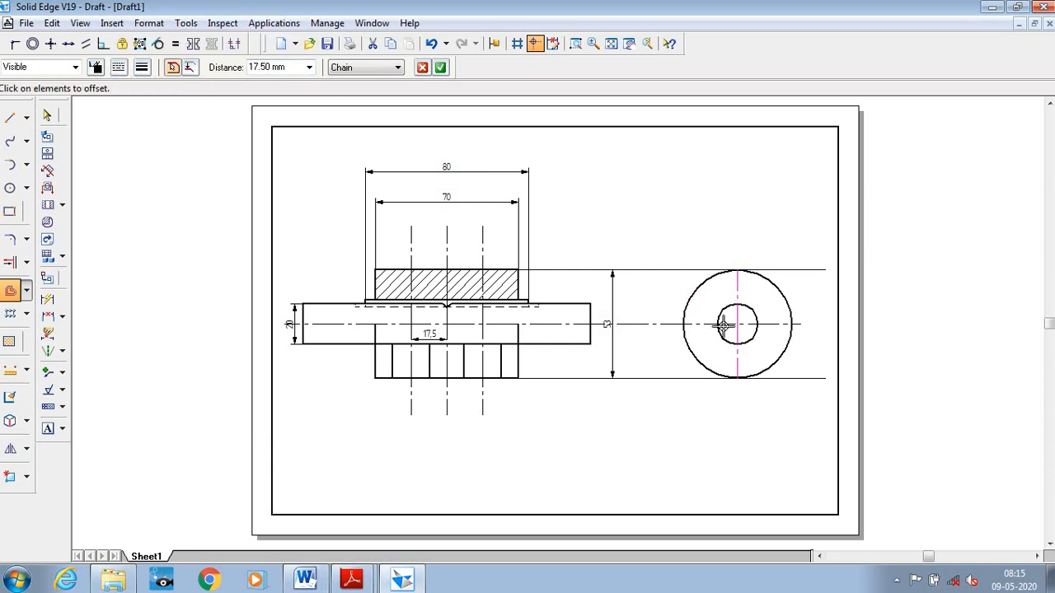
{"action": "left_click", "coordinate": [300, 68]}
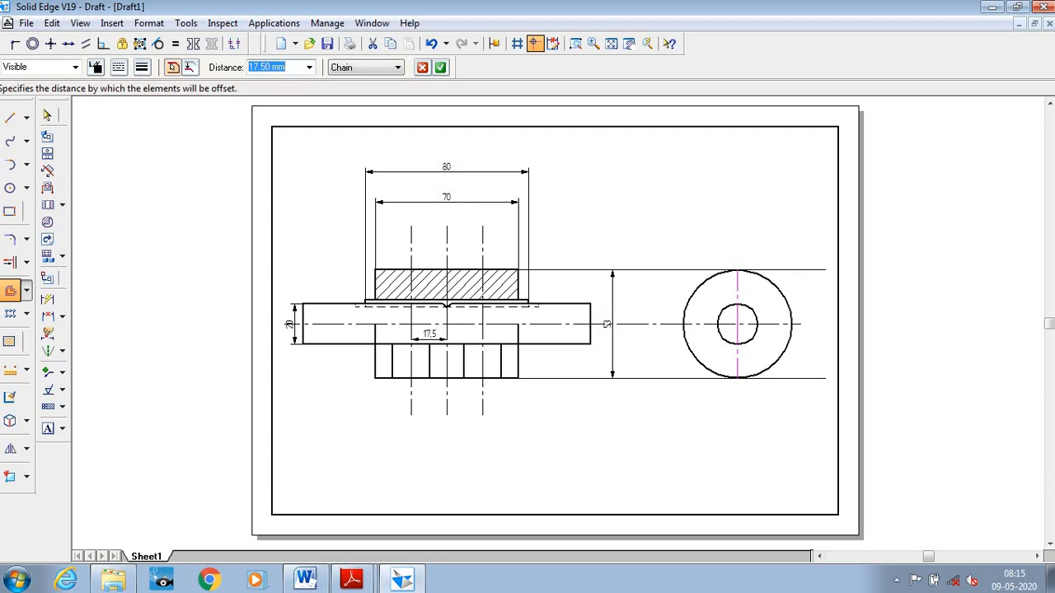
{"action": "type", "text": "0.5*2"}
{"action": "key", "text": "Return"}
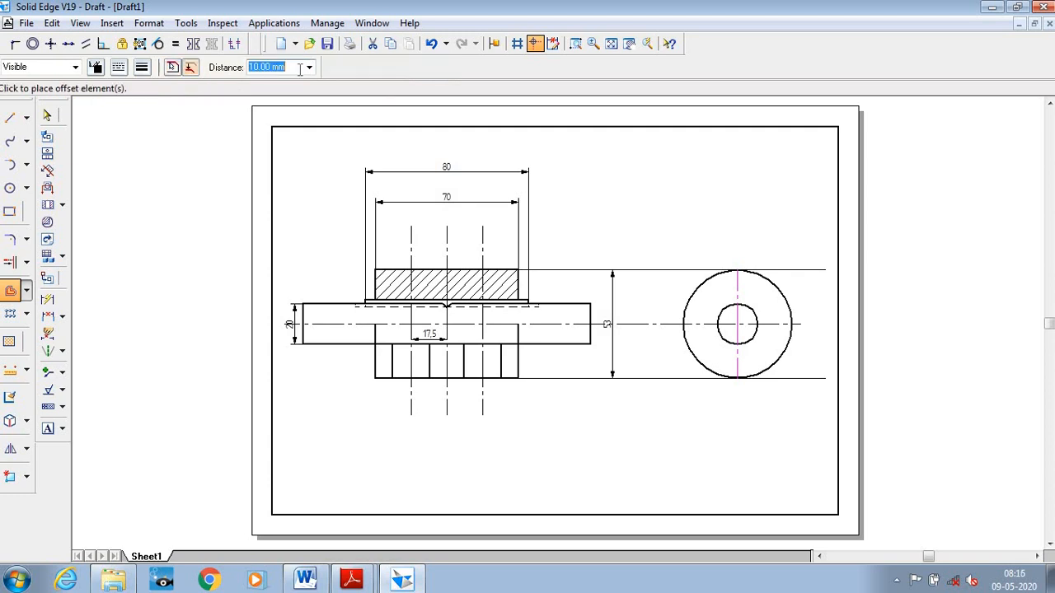
{"action": "left_click", "coordinate": [758, 301]}
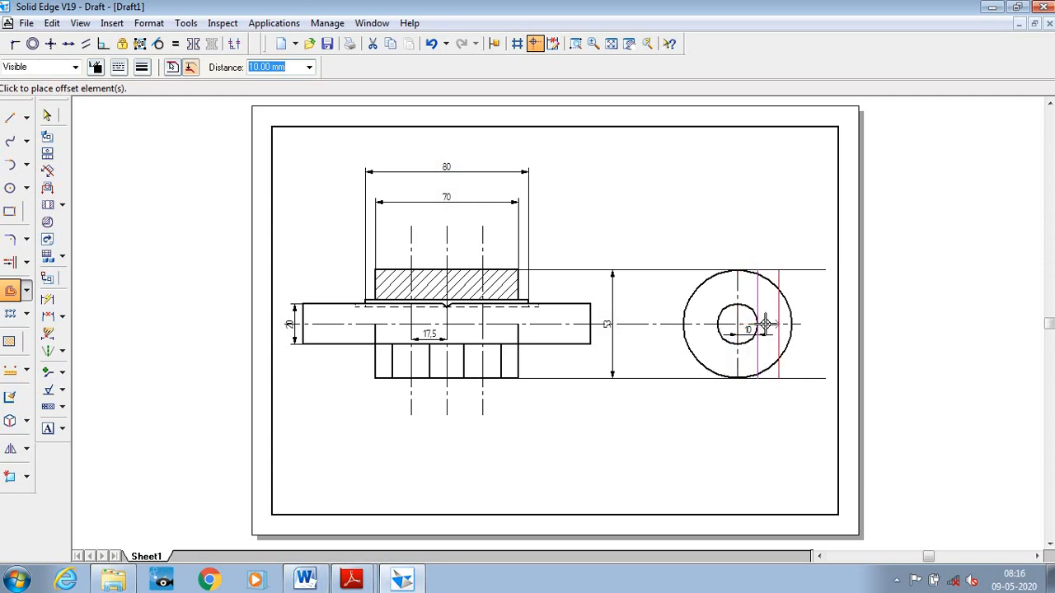
{"action": "right_click", "coordinate": [797, 352]}
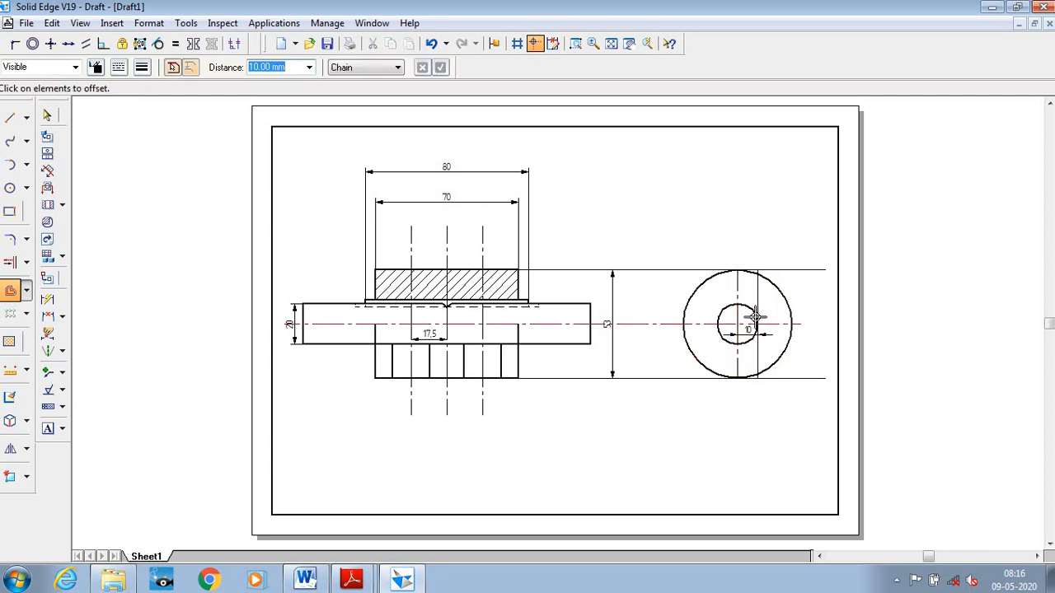
{"action": "left_click", "coordinate": [13, 292]}
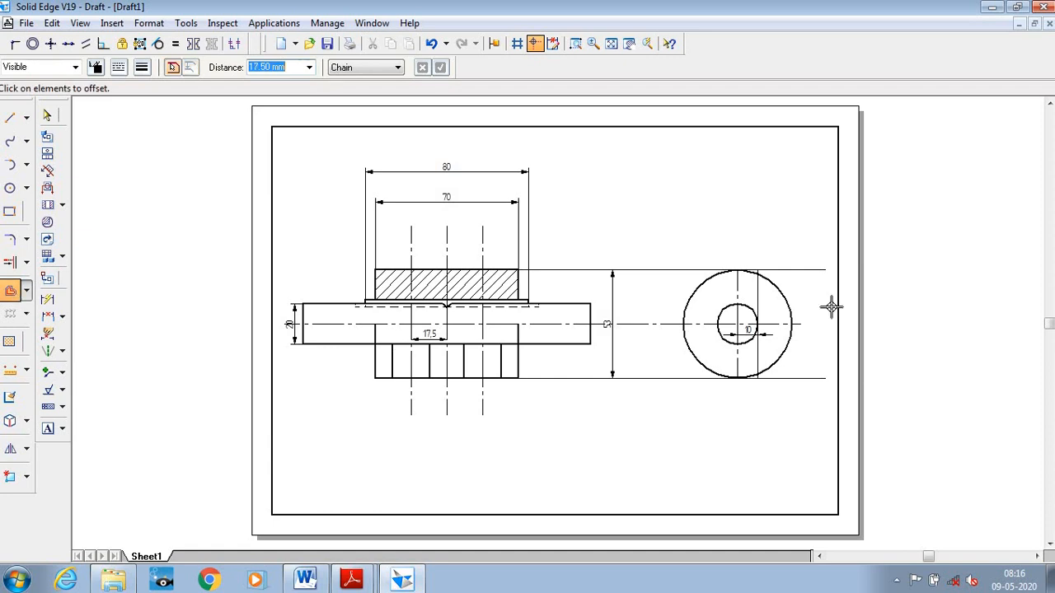
{"action": "left_click", "coordinate": [776, 325]}
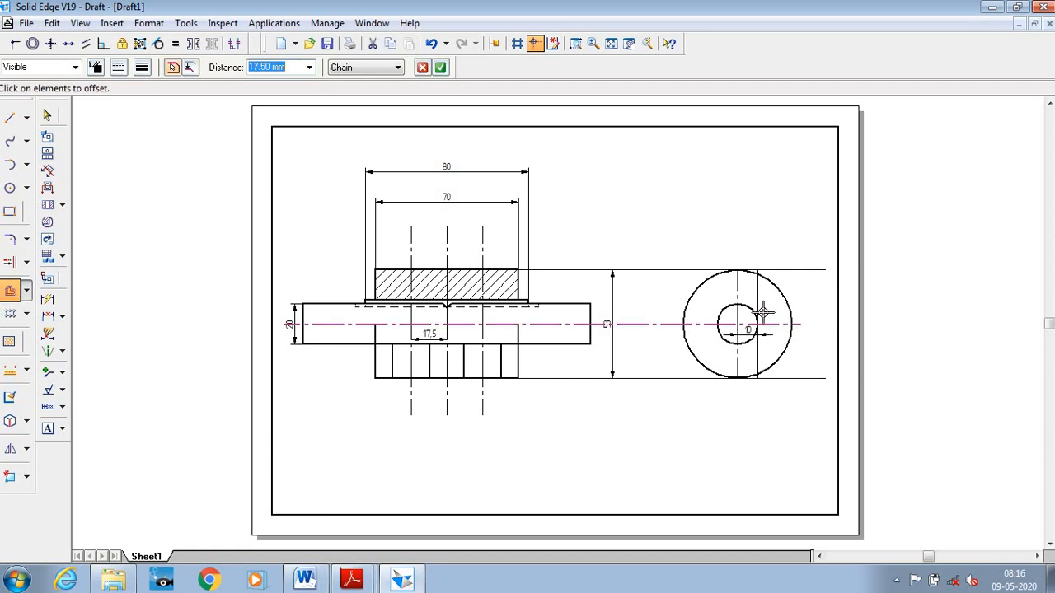
{"action": "left_click", "coordinate": [11, 291]}
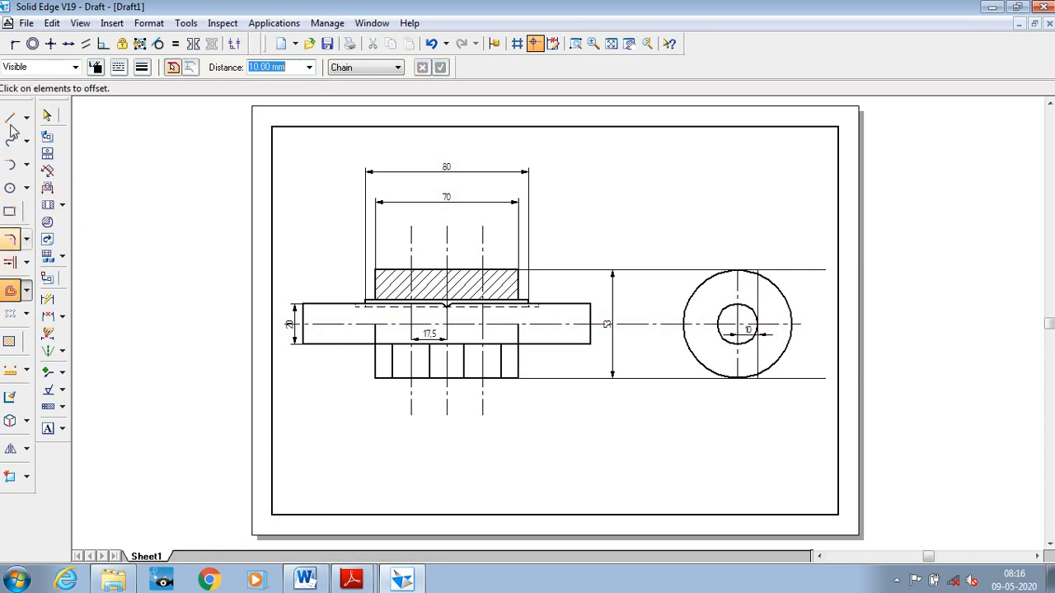
Draw two horizontal lines from the 20 mm circle's highest and lowest points to the right side of the outer circle.
{"action": "left_click", "coordinate": [12, 119]}
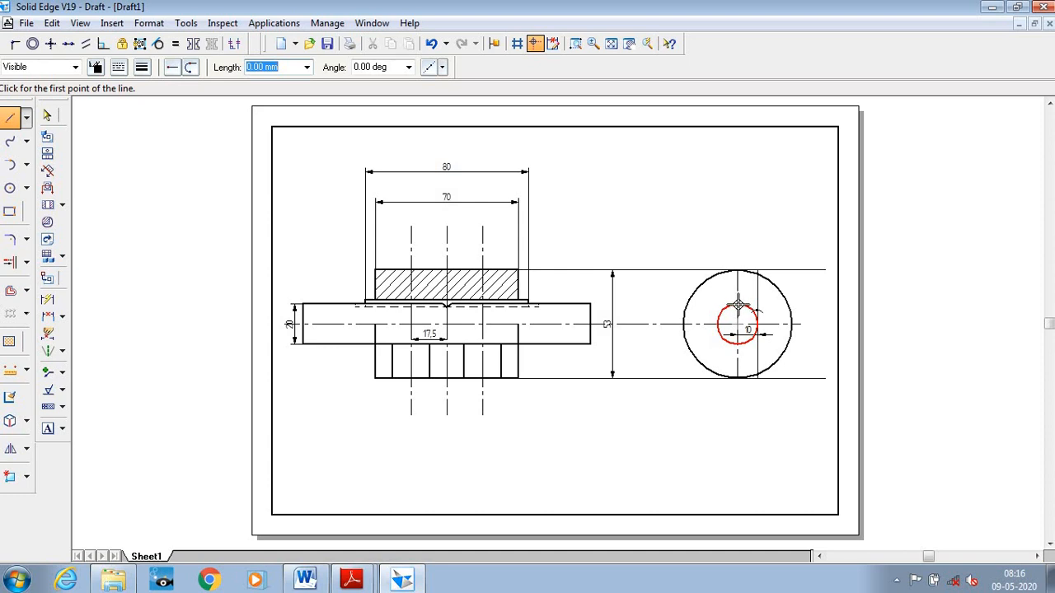
{"action": "left_click", "coordinate": [737, 305]}
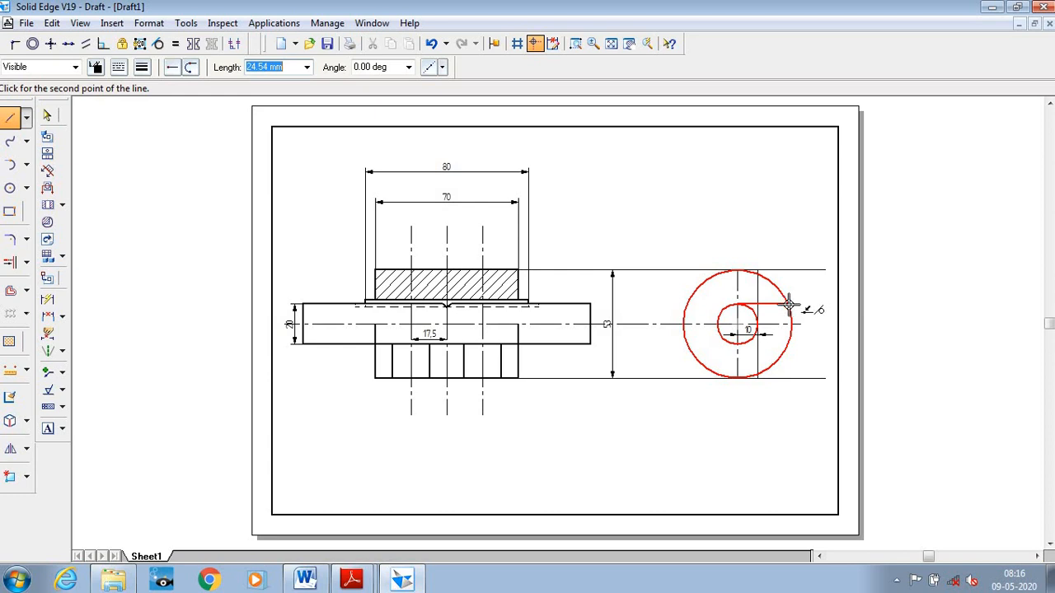
{"action": "left_click", "coordinate": [788, 304]}
{"action": "right_click", "coordinate": [819, 308]}
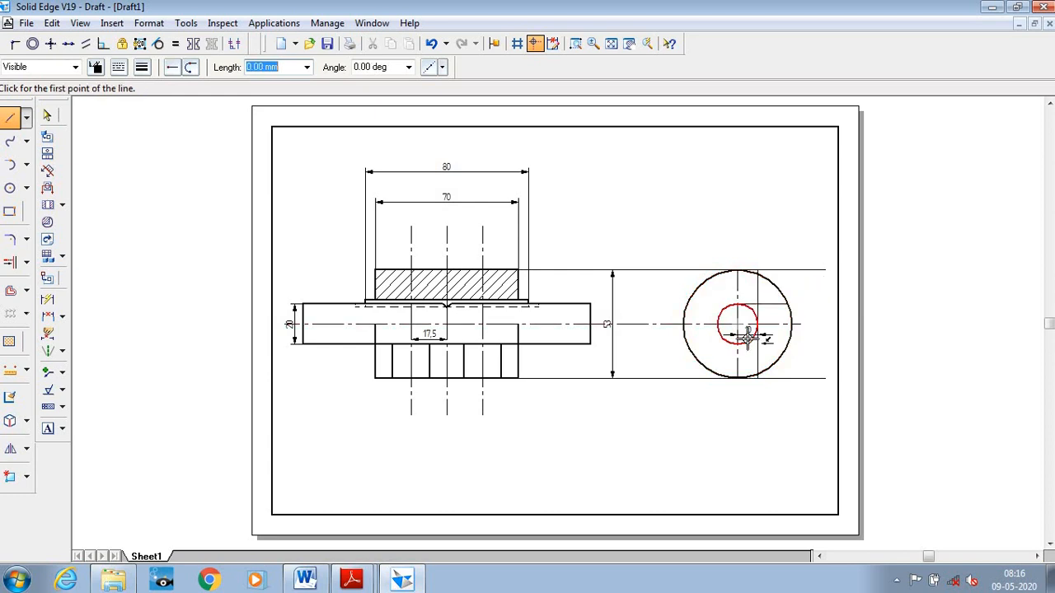
{"action": "left_click", "coordinate": [739, 344]}
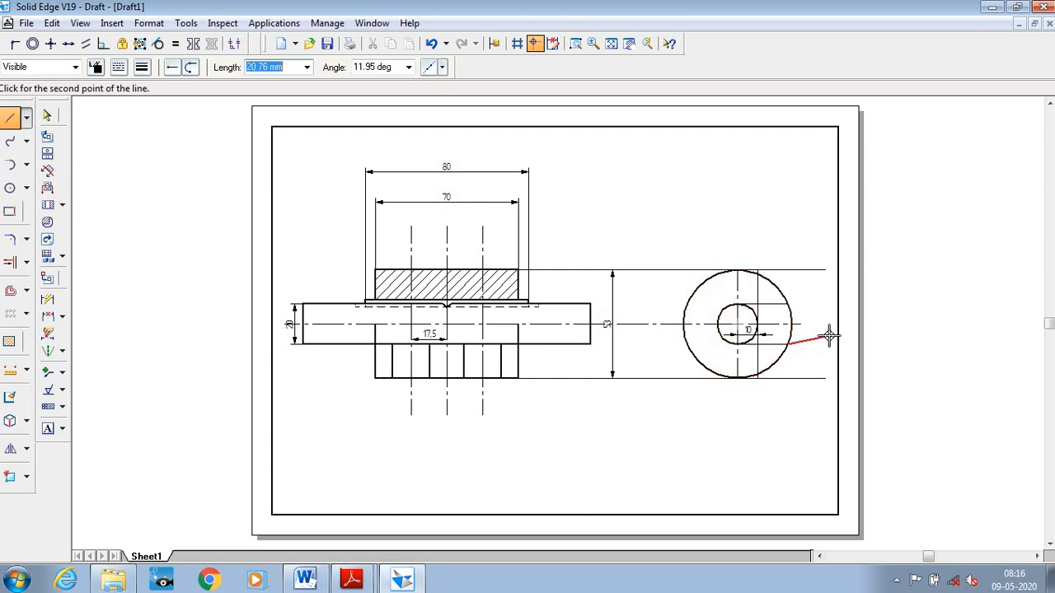
{"action": "left_click", "coordinate": [792, 344]}
{"action": "right_click", "coordinate": [816, 367]}
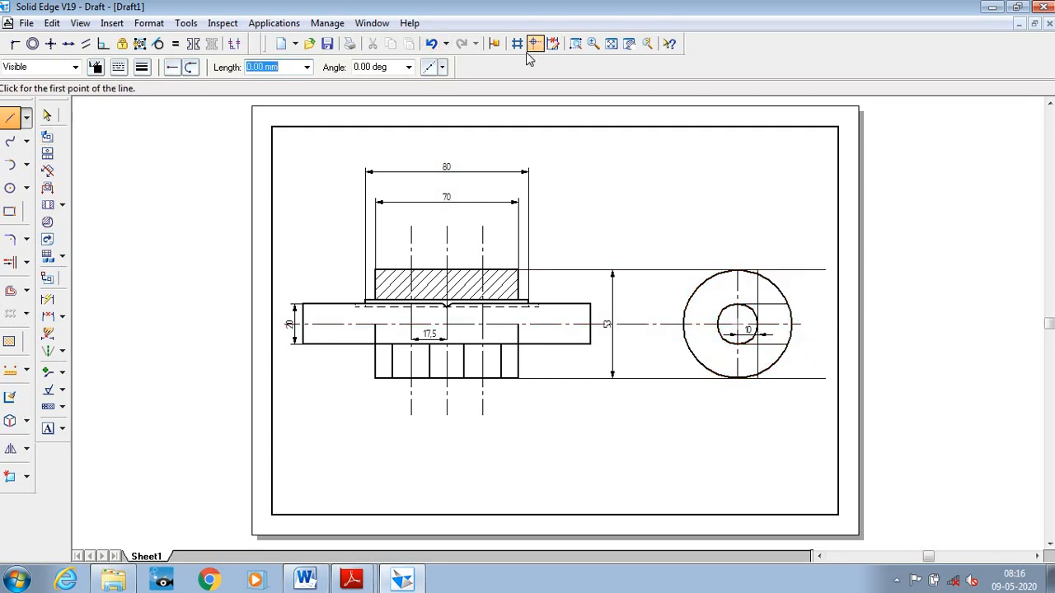
Trim both horizontal lines in the side view between the vertical centre line and the offset vertical line.
{"action": "left_click", "coordinate": [575, 45]}
{"action": "left_click", "coordinate": [654, 229]}
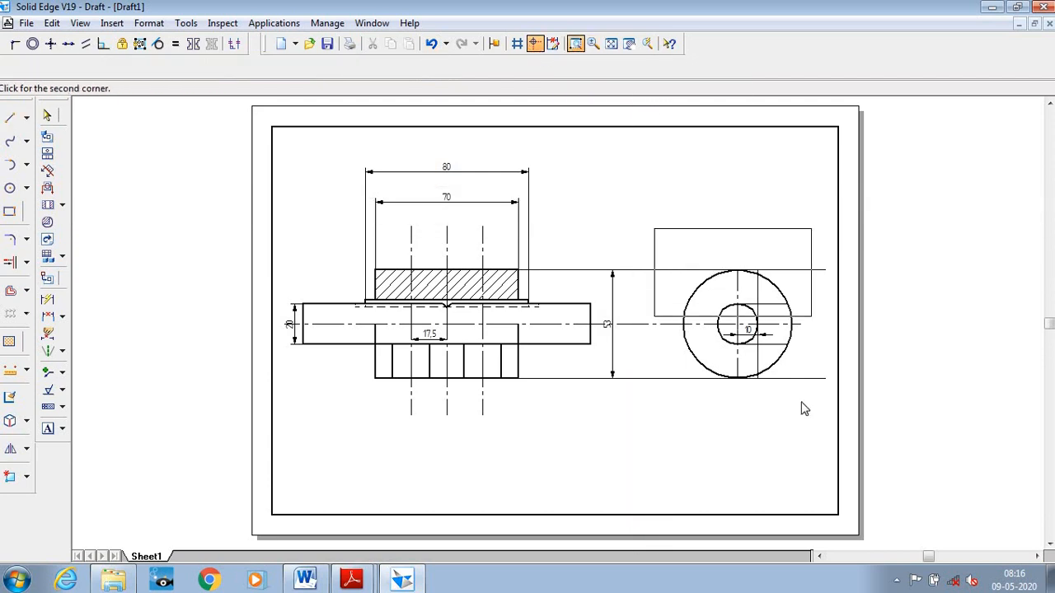
{"action": "left_click", "coordinate": [825, 445]}
{"action": "key", "text": "l"}
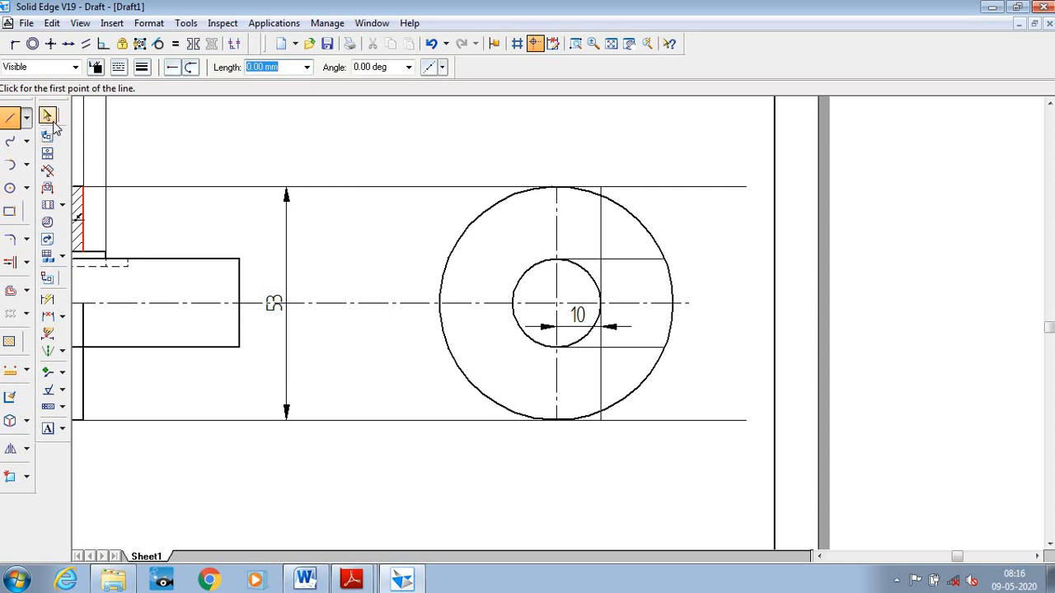
{"action": "left_click", "coordinate": [27, 262]}
{"action": "left_click", "coordinate": [72, 261]}
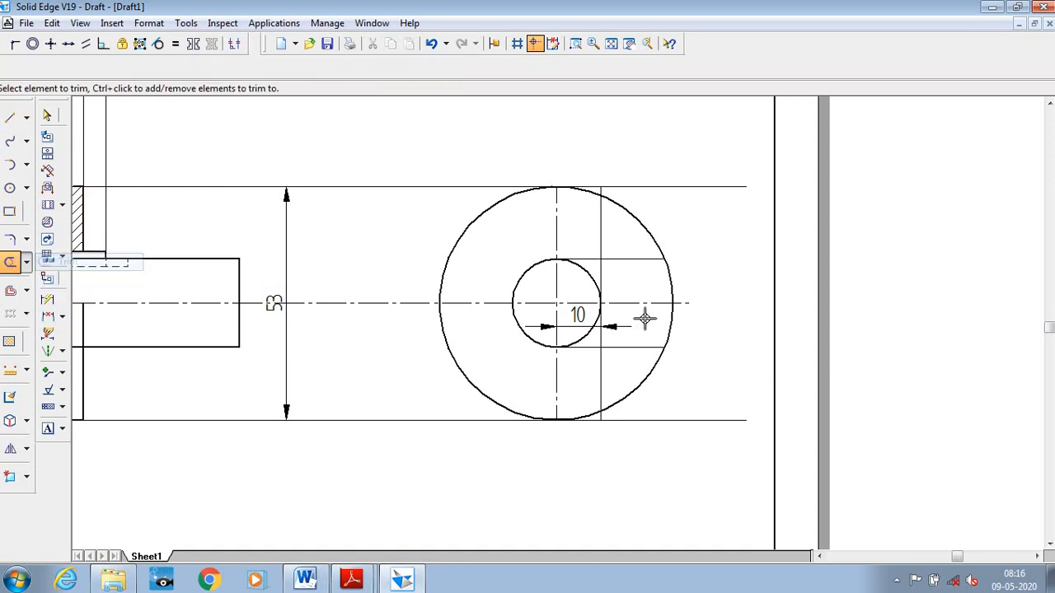
{"action": "left_click", "coordinate": [587, 259]}
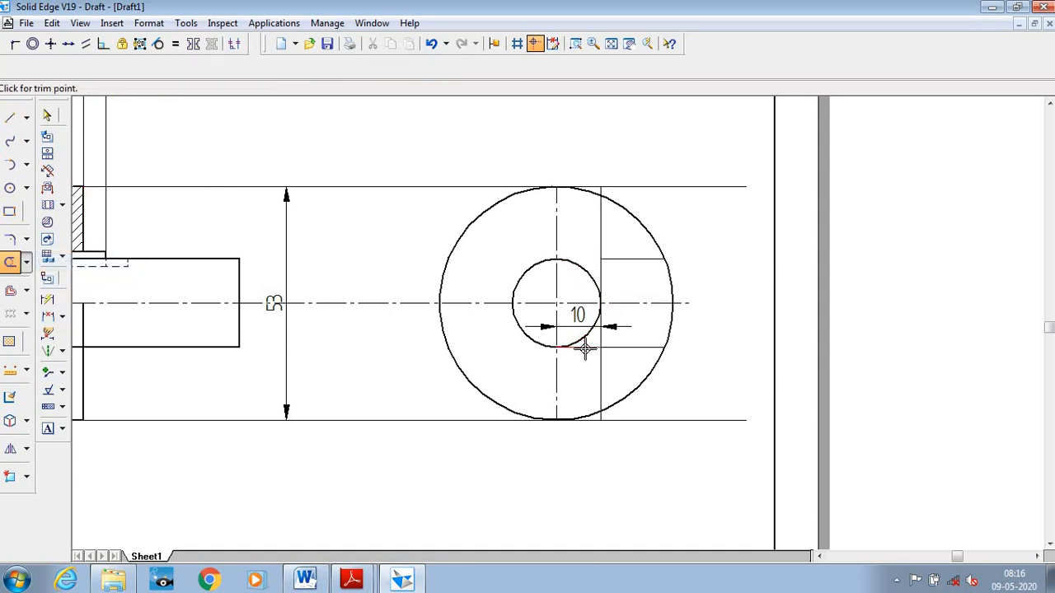
{"action": "left_click", "coordinate": [585, 347]}
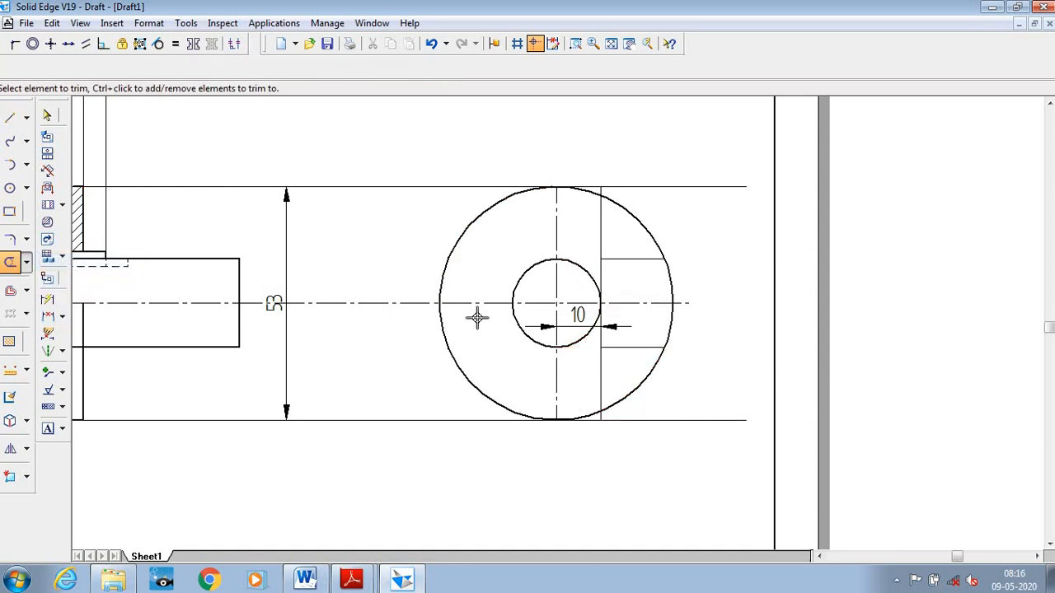
Trim the upper projection line's overhang past the side view and both ends of the offset vertical line outside the outer circle.
{"action": "left_click", "coordinate": [618, 187]}
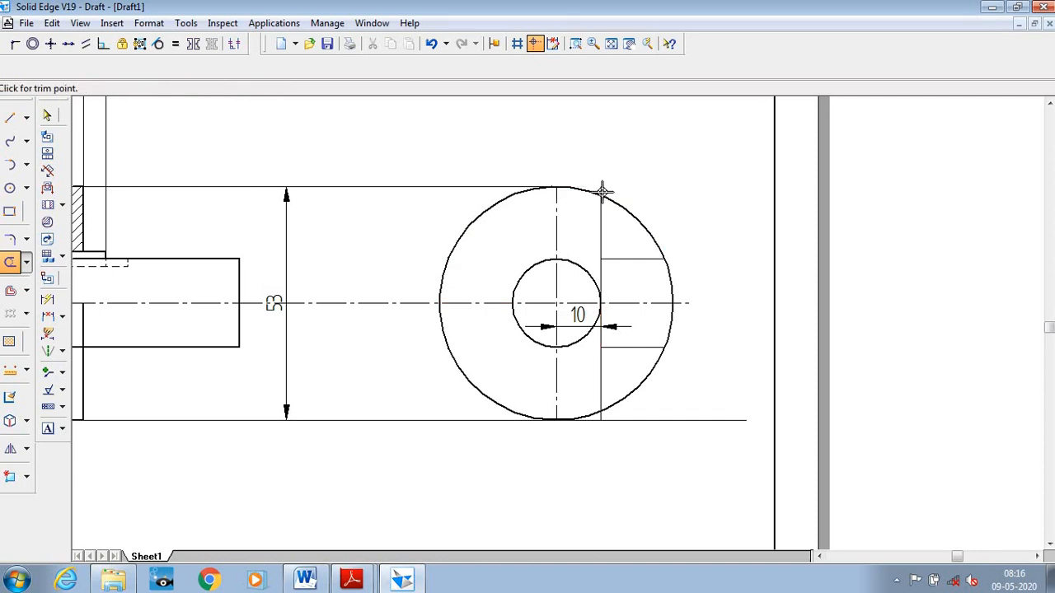
{"action": "mouse_move", "coordinate": [602, 187]}
{"action": "left_mouse_down"}
{"action": "mouse_move", "coordinate": [685, 153]}
{"action": "mouse_move", "coordinate": [767, 350]}
{"action": "left_mouse_up"}
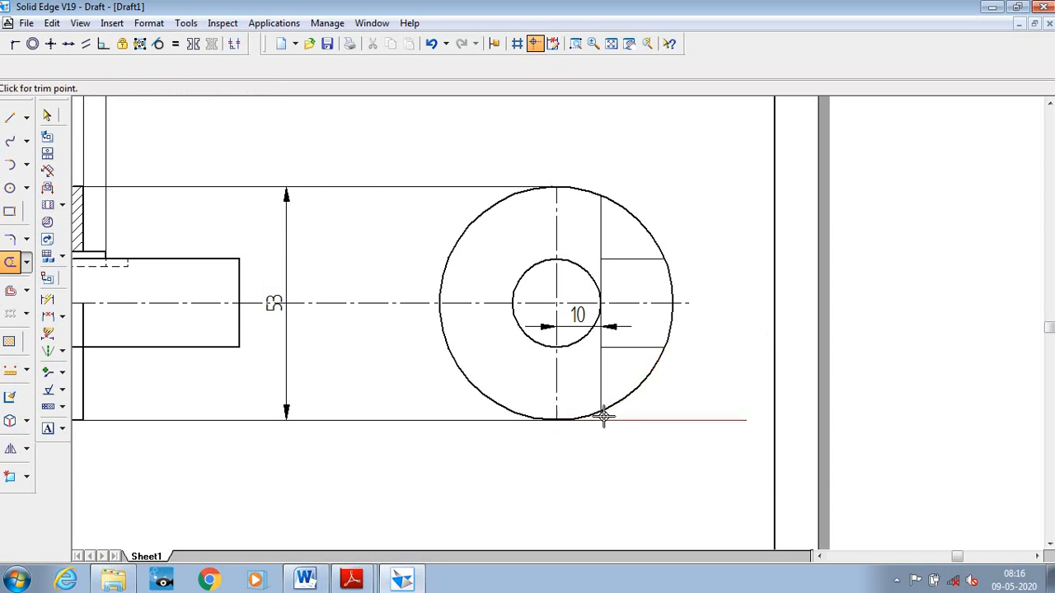
{"action": "left_click", "coordinate": [575, 44]}
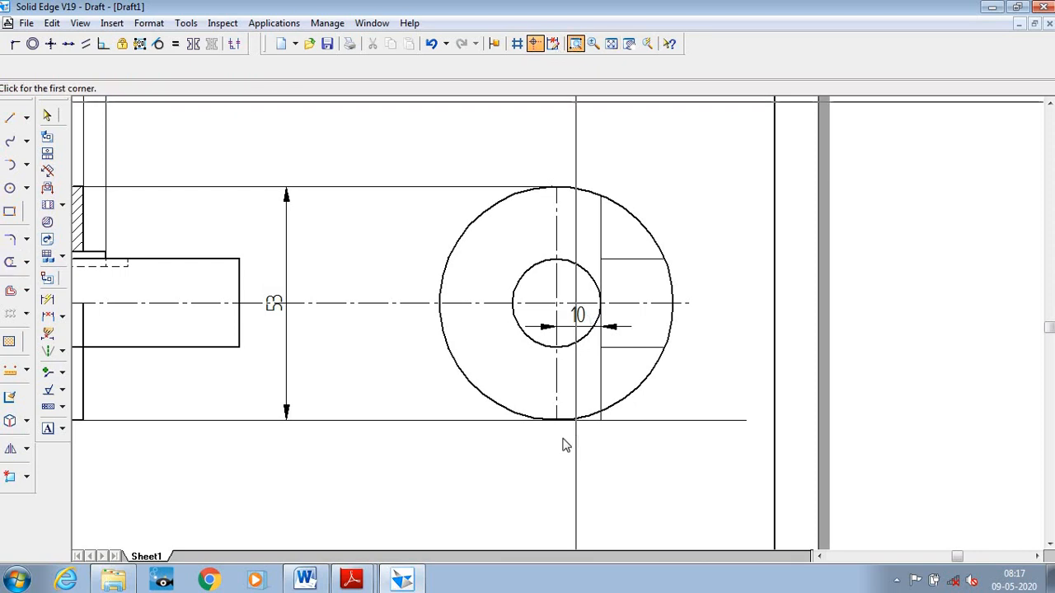
{"action": "left_click", "coordinate": [580, 395]}
{"action": "left_click", "coordinate": [617, 451]}
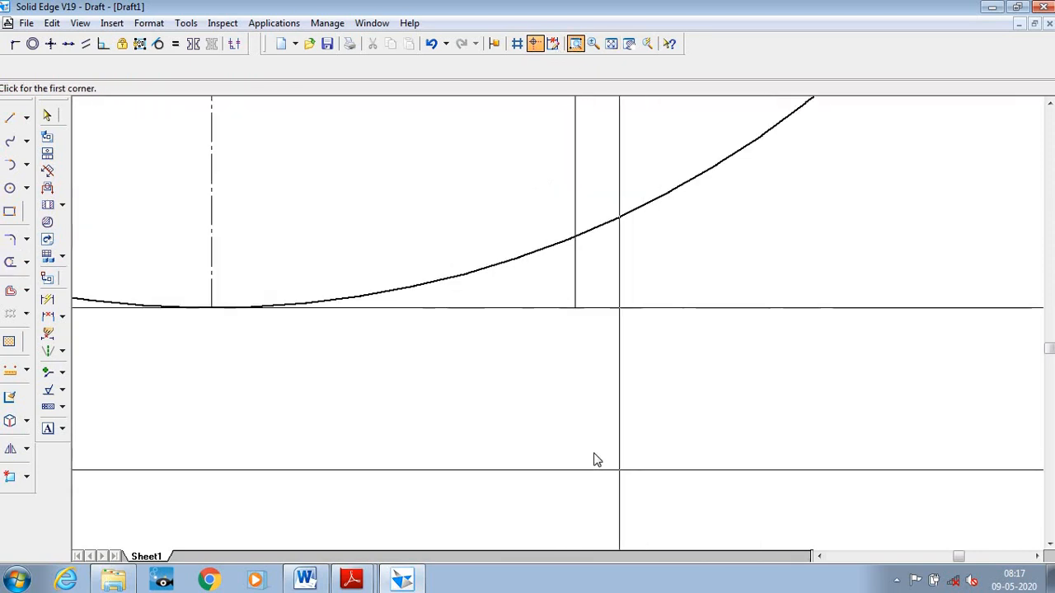
{"action": "right_click", "coordinate": [577, 280]}
{"action": "left_click", "coordinate": [582, 271]}
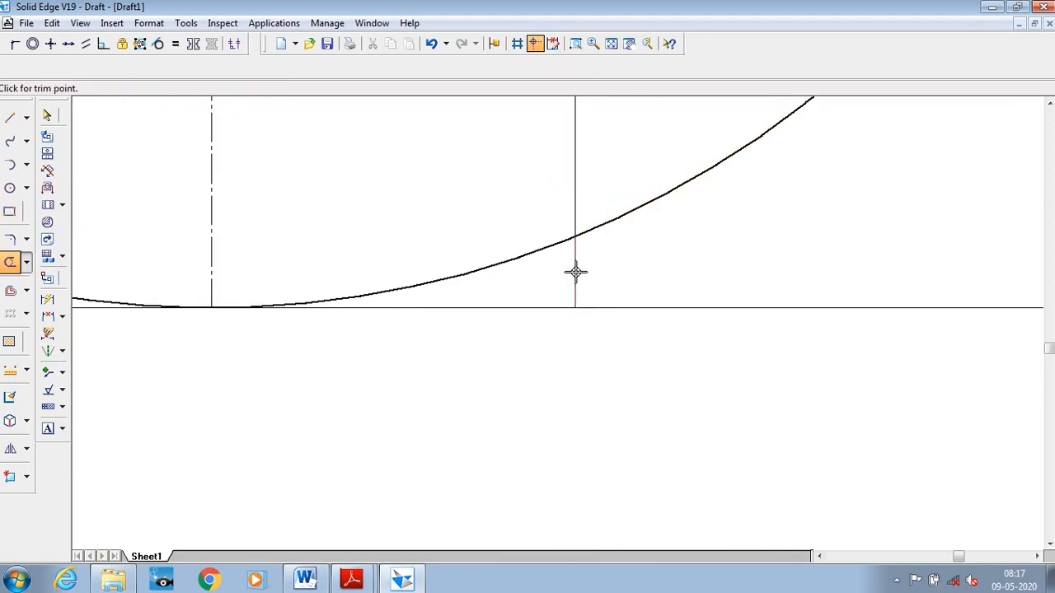
{"action": "left_click", "coordinate": [575, 271]}
{"action": "left_click", "coordinate": [614, 45]}
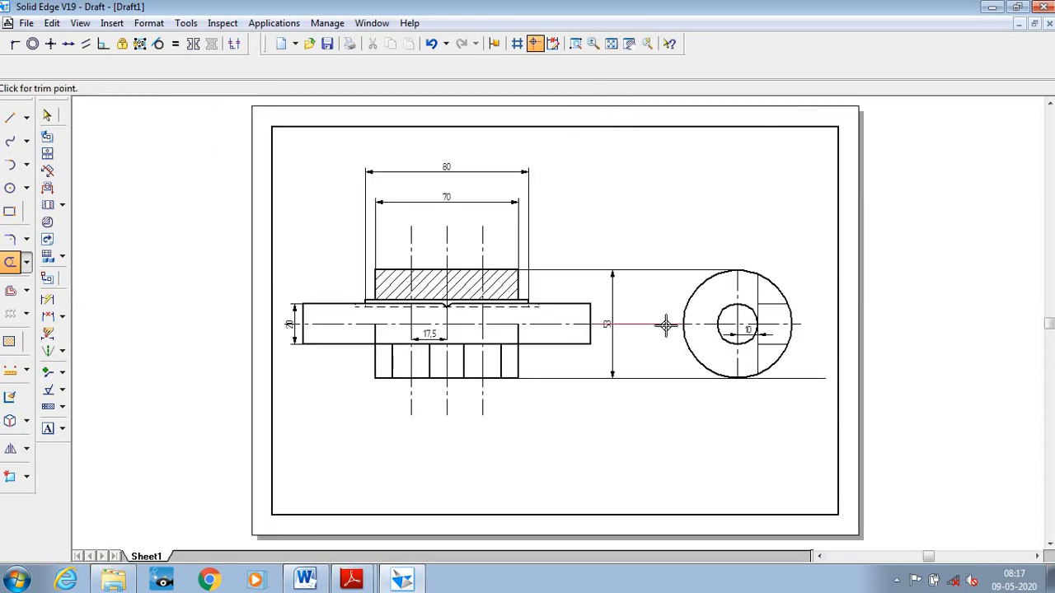
Trim the offset vertical line between the two horizontal lines in the side view.
{"action": "left_click", "coordinate": [575, 45]}
{"action": "left_click", "coordinate": [715, 266]}
{"action": "left_click", "coordinate": [807, 388]}
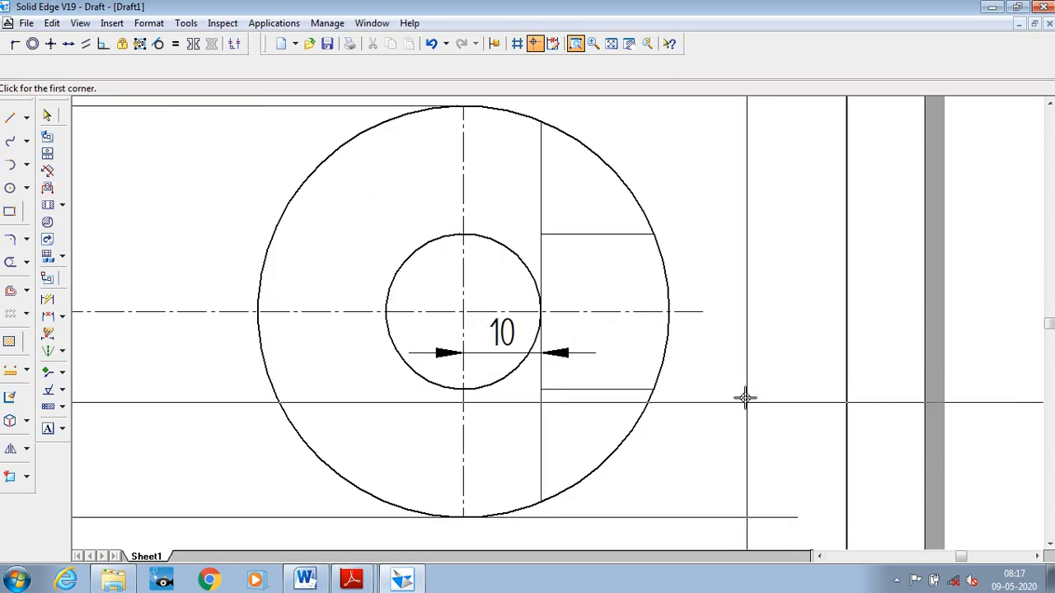
{"action": "right_click", "coordinate": [745, 398]}
{"action": "left_click", "coordinate": [541, 262]}
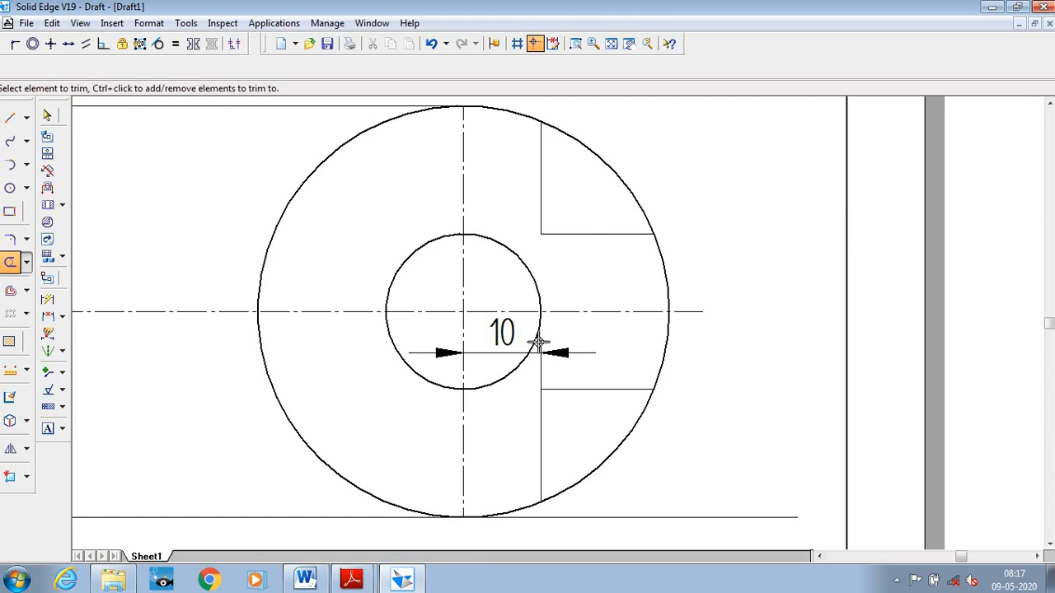
Try to trim the inner circle's lower-right quarter arc and undo that trim.
{"action": "left_click", "coordinate": [540, 350]}
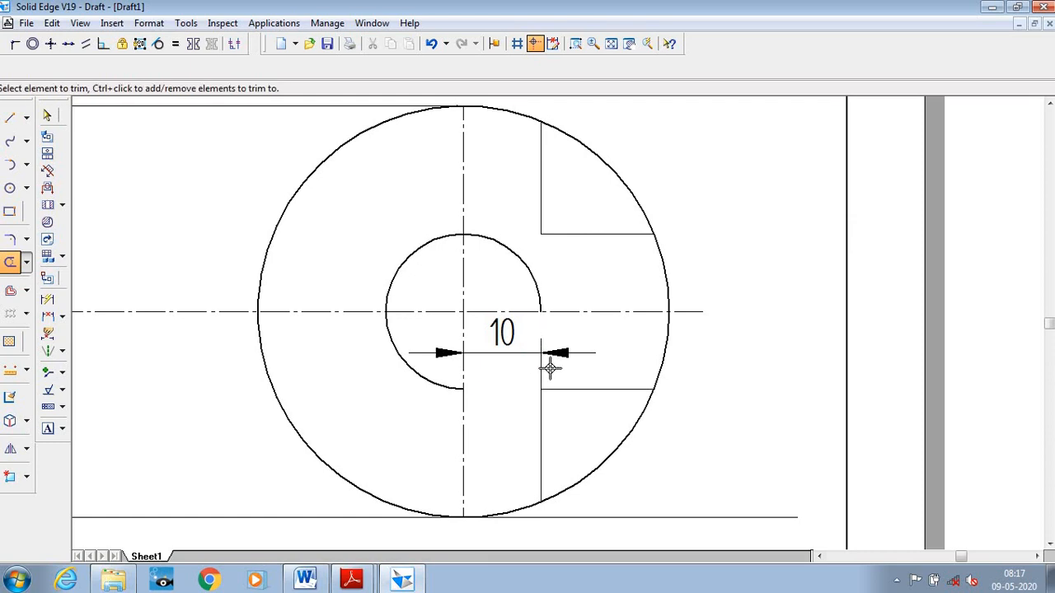
{"action": "key", "text": "ctrl+z"}
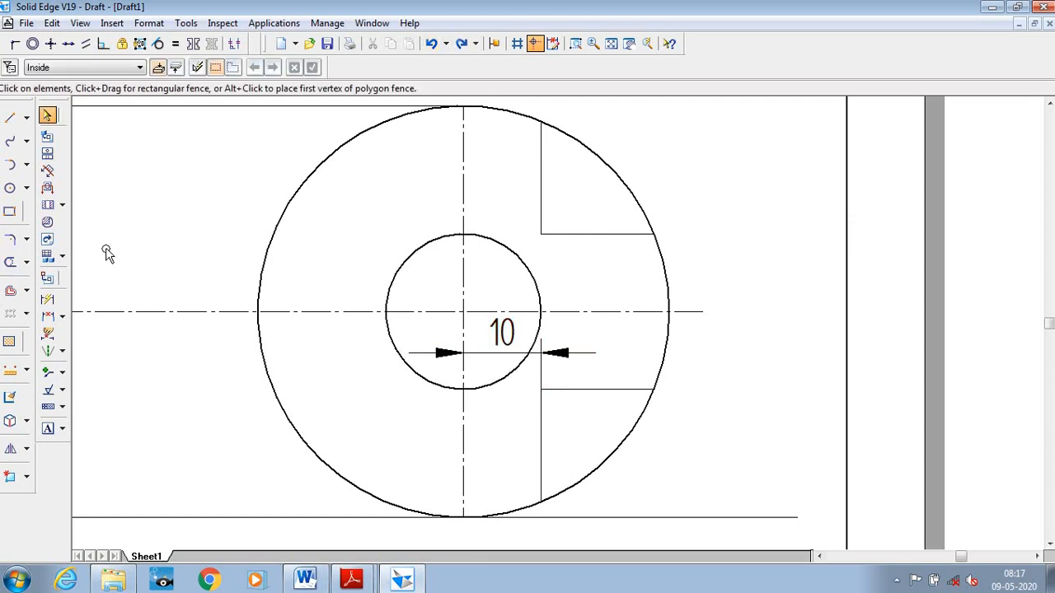
{"action": "left_click", "coordinate": [10, 262]}
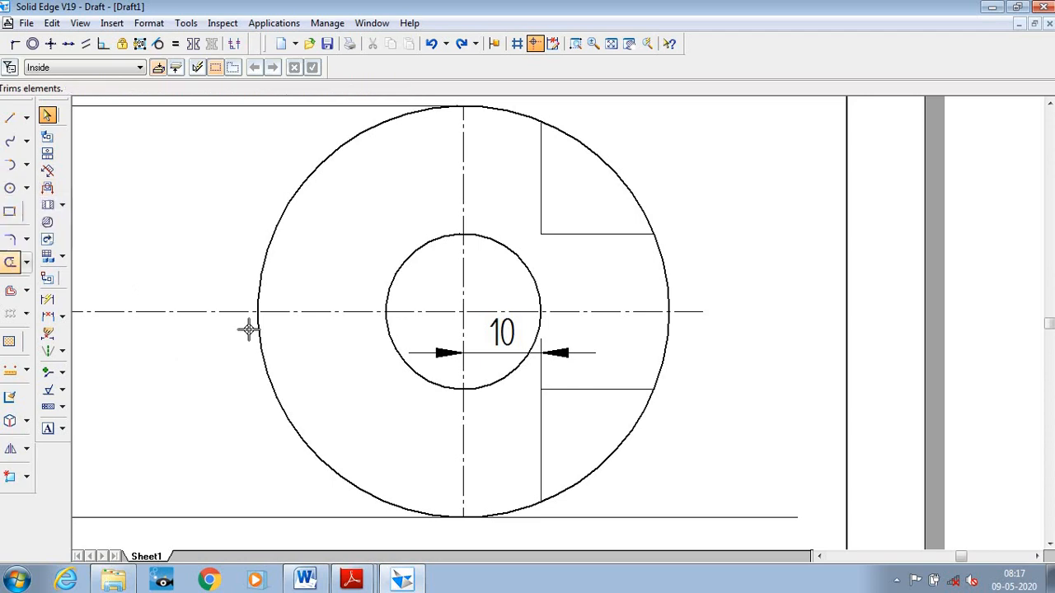
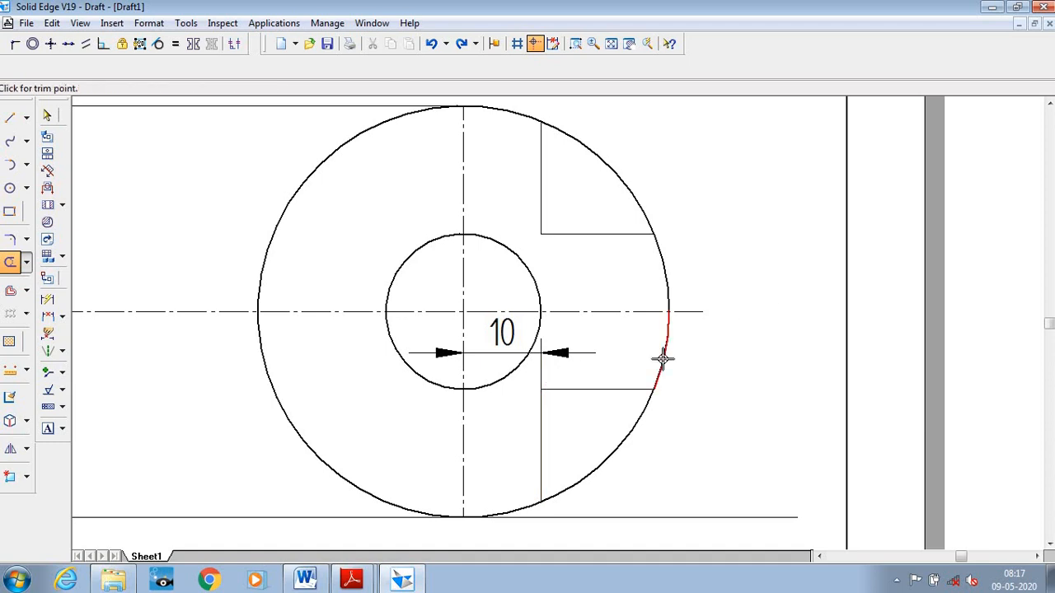
{"action": "left_click", "coordinate": [48, 115]}
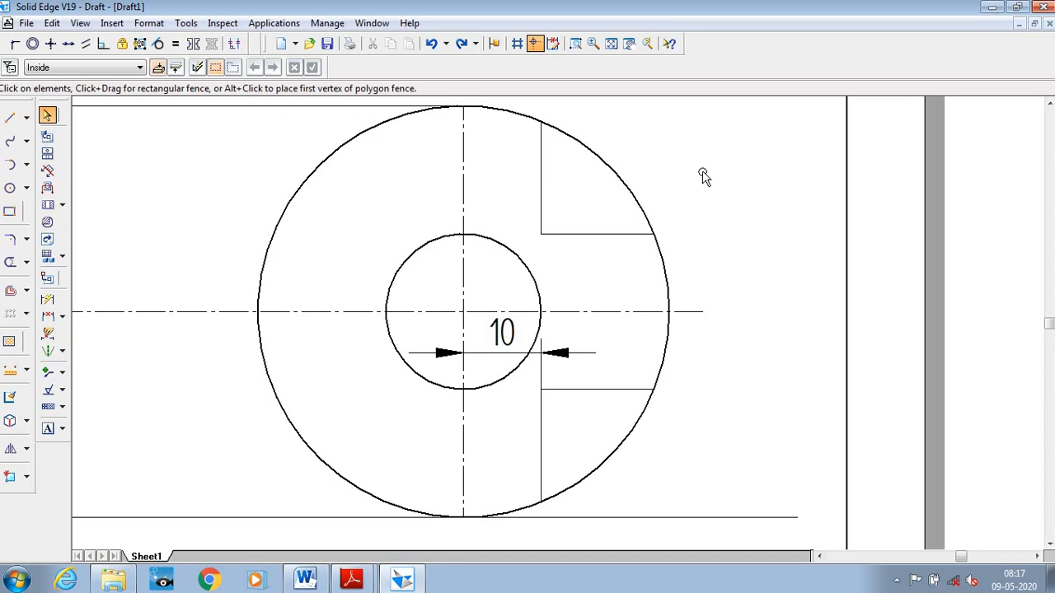
{"action": "left_click", "coordinate": [611, 44]}
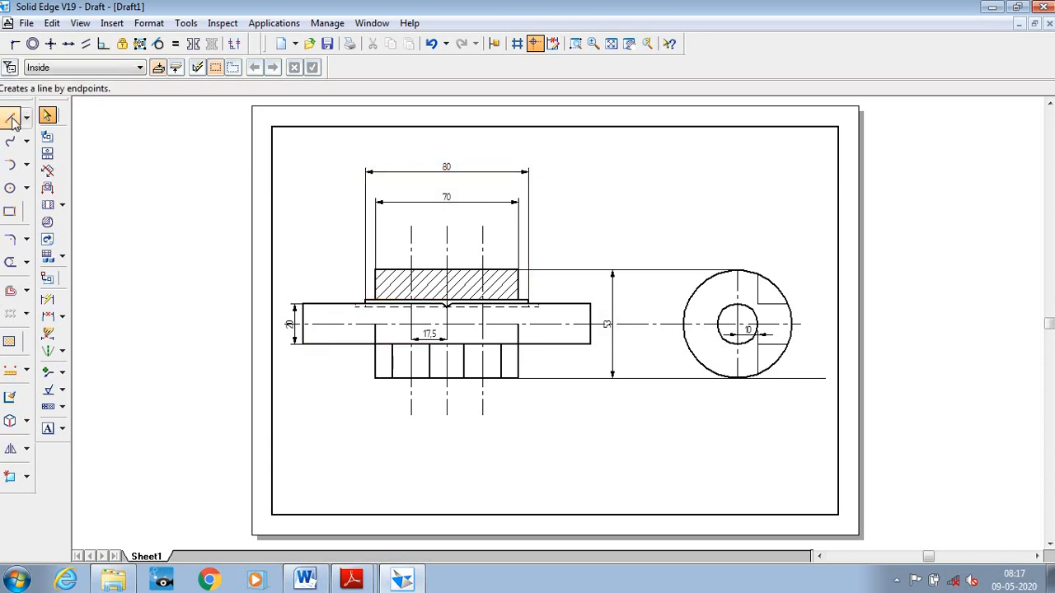
Check the sunk key width and thickness formulas in the Word document, and return to the drawing's side view.
{"action": "left_click", "coordinate": [305, 580]}
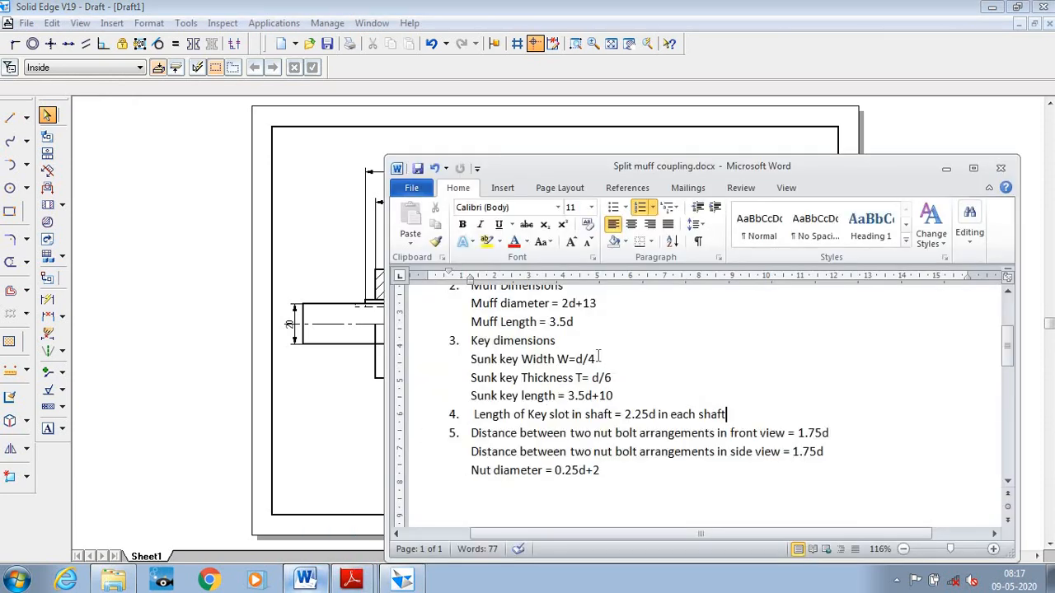
{"action": "left_click", "coordinate": [304, 581]}
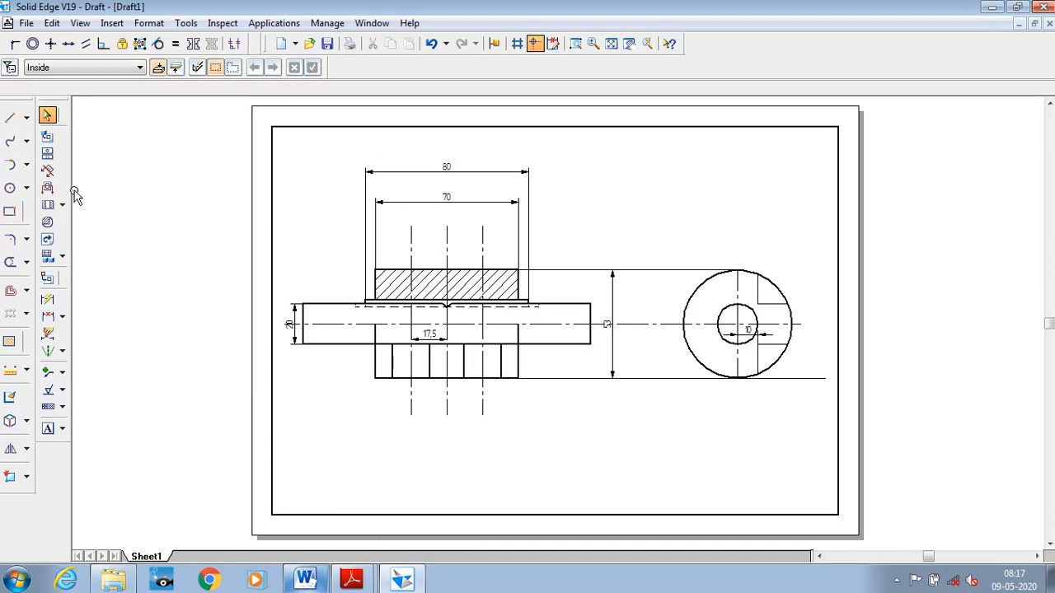
{"action": "left_click", "coordinate": [11, 118]}
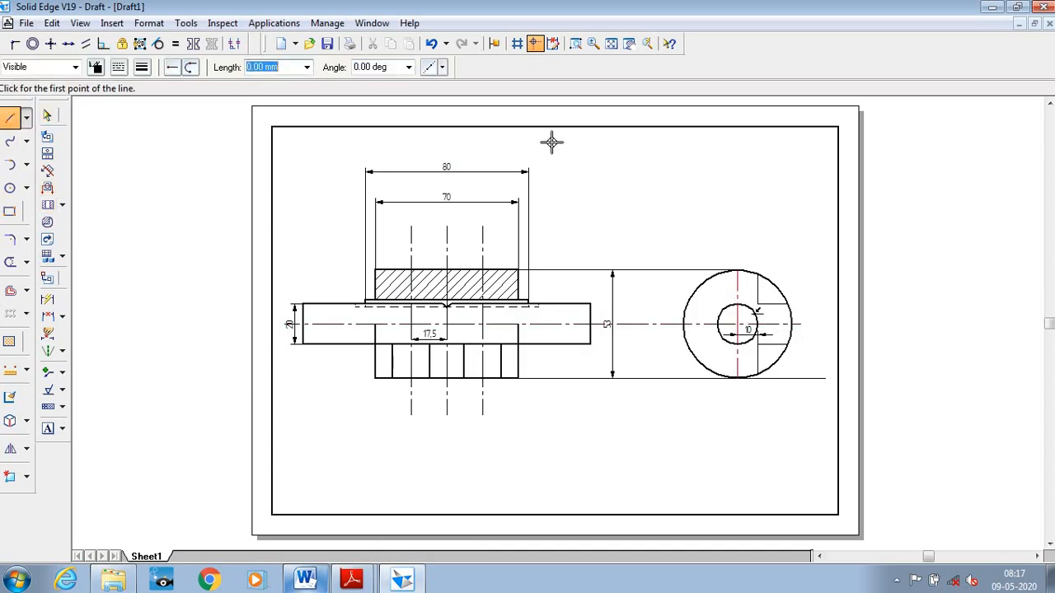
{"action": "left_click", "coordinate": [575, 43]}
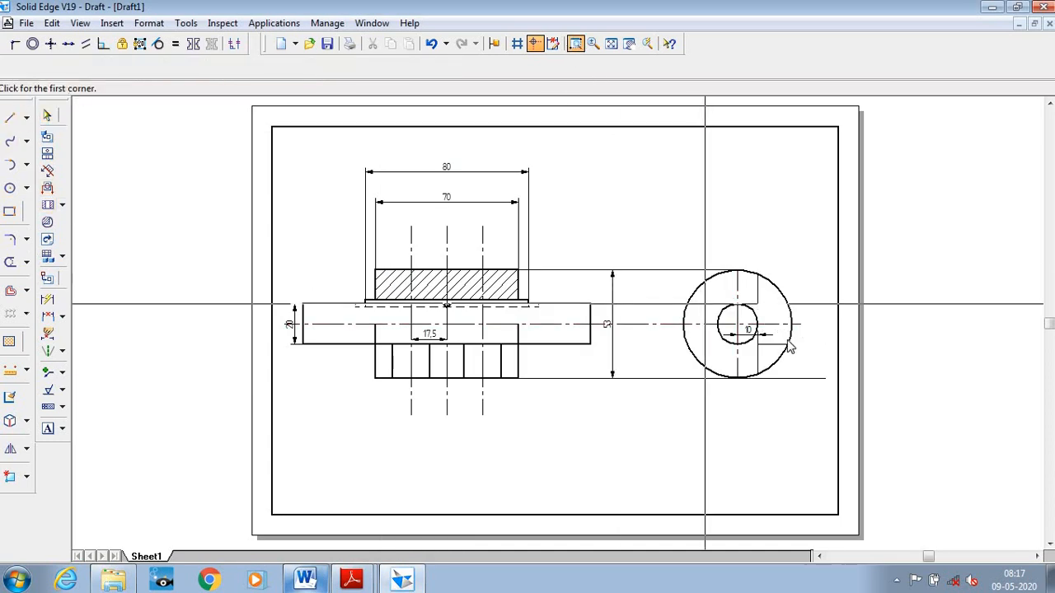
{"action": "left_click", "coordinate": [703, 304]}
{"action": "key", "text": "Escape"}
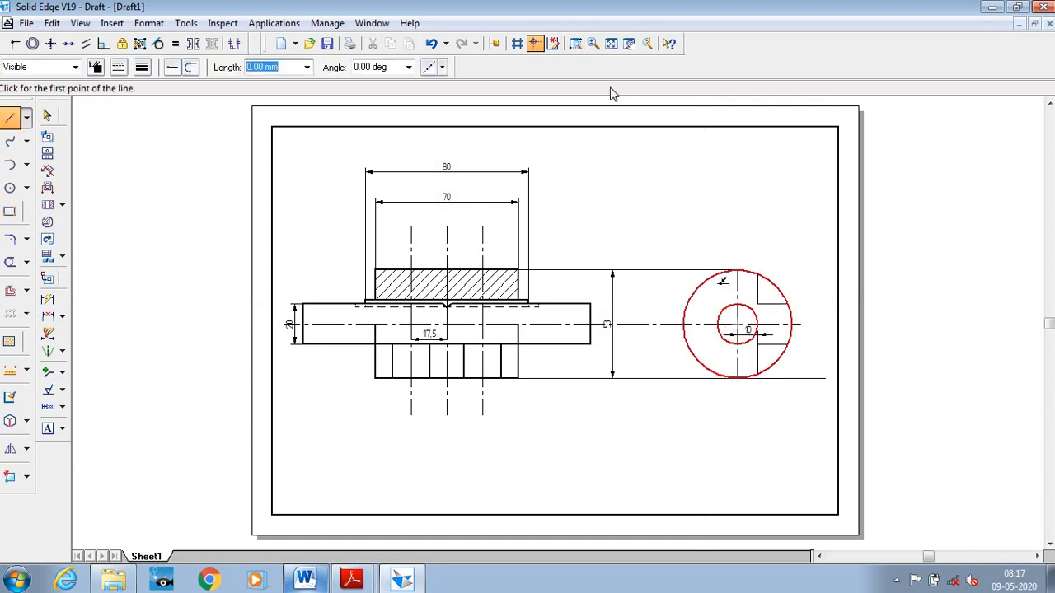
{"action": "left_click", "coordinate": [576, 45]}
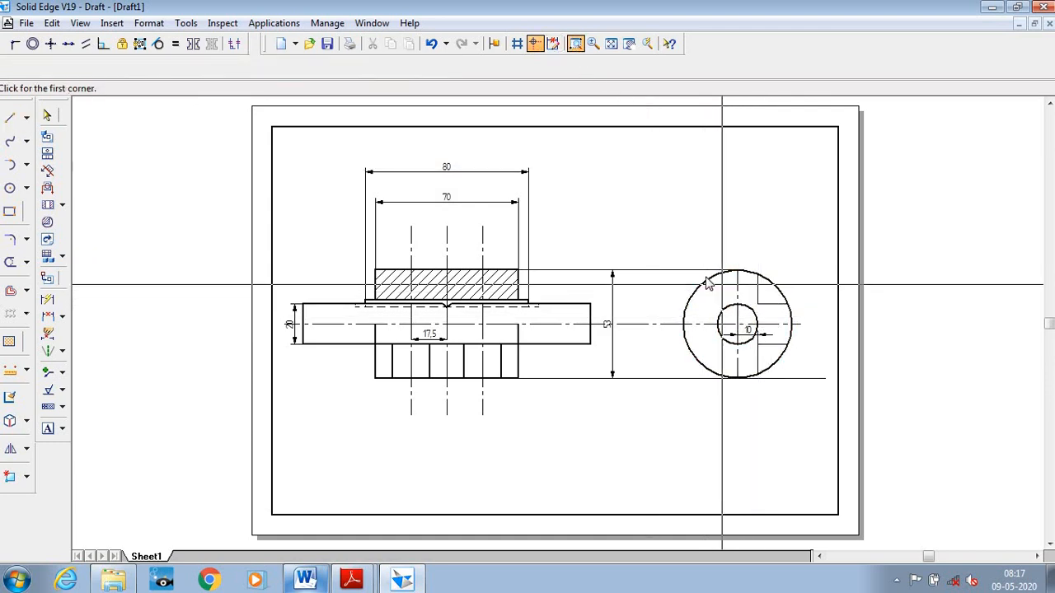
{"action": "left_click", "coordinate": [804, 387]}
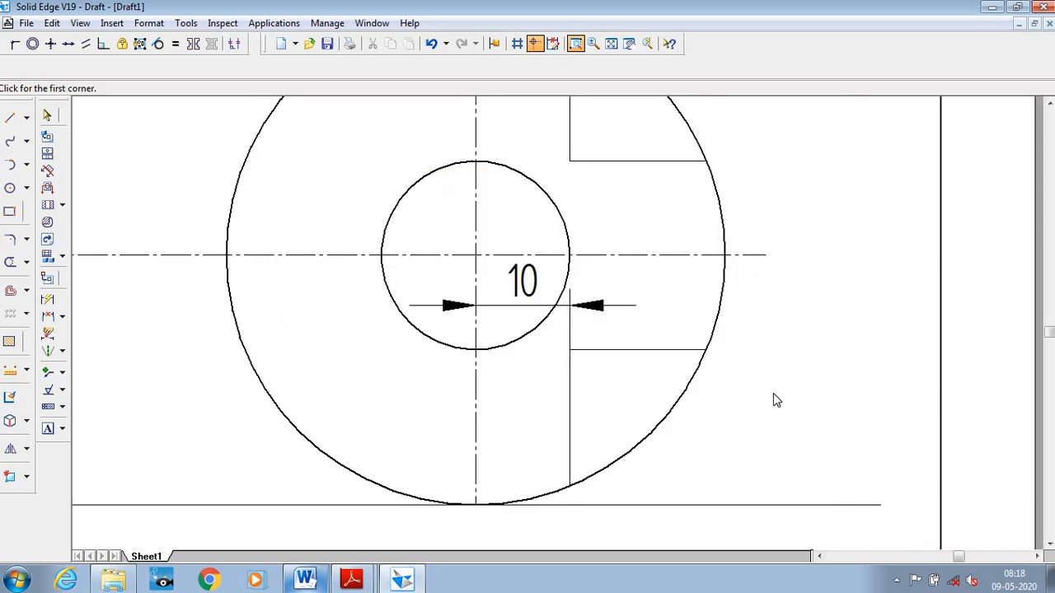
{"action": "key", "text": "Escape"}
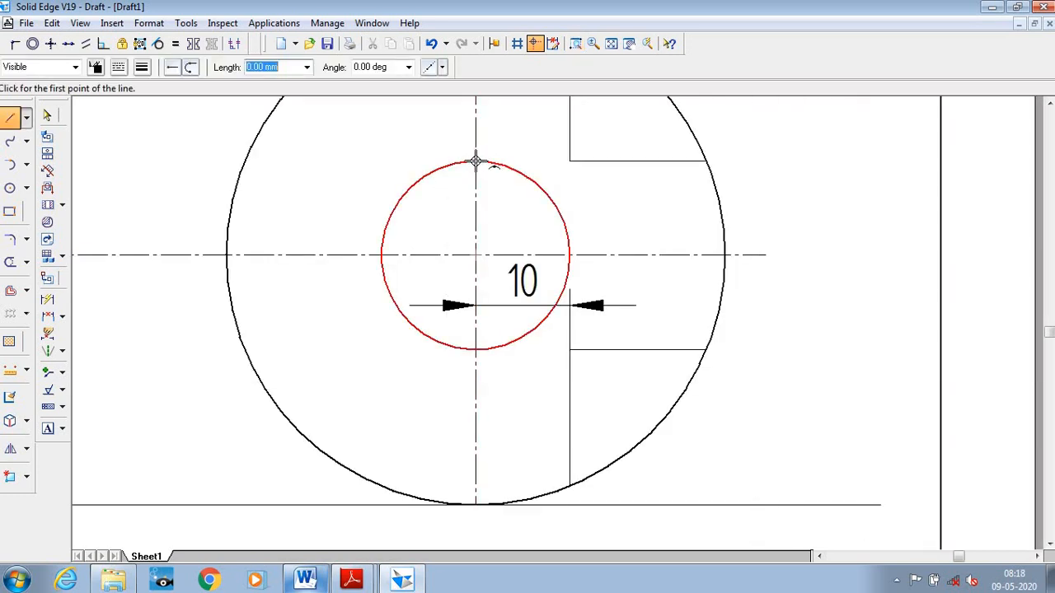
Draw connected lines from the inner circle's top point: 2.5 mm to the left and 3.33 mm upward.
{"action": "left_click", "coordinate": [475, 160]}
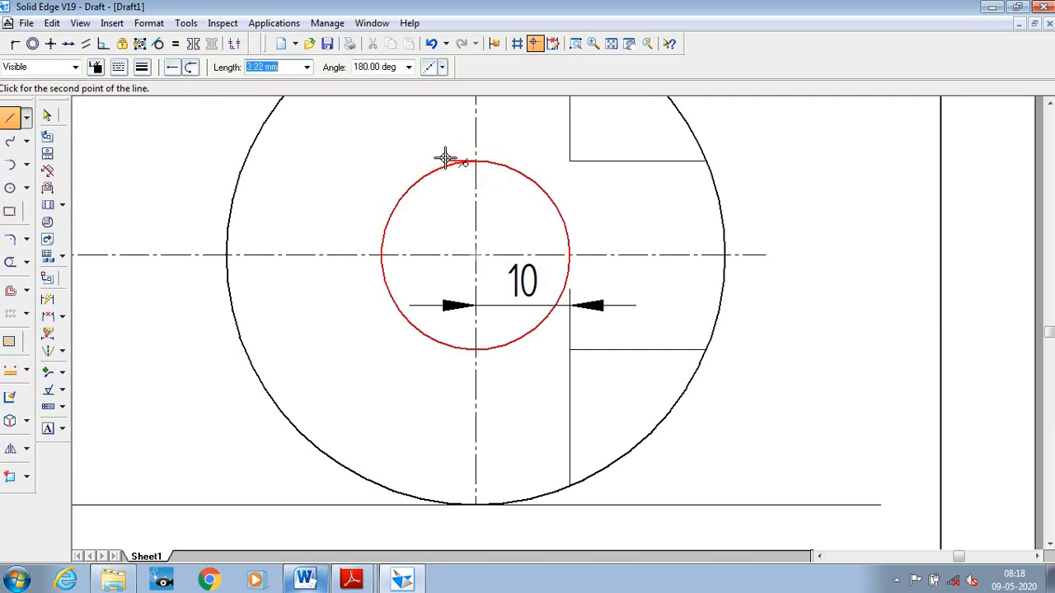
{"action": "type", "text": "50"}
{"action": "key", "text": "Tab"}
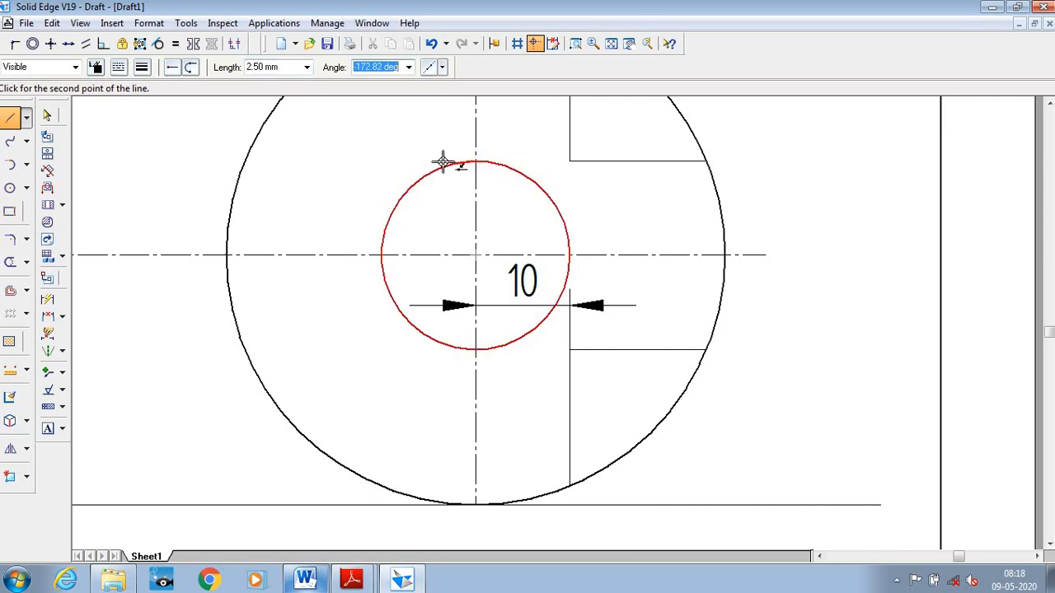
{"action": "type", "text": "180"}
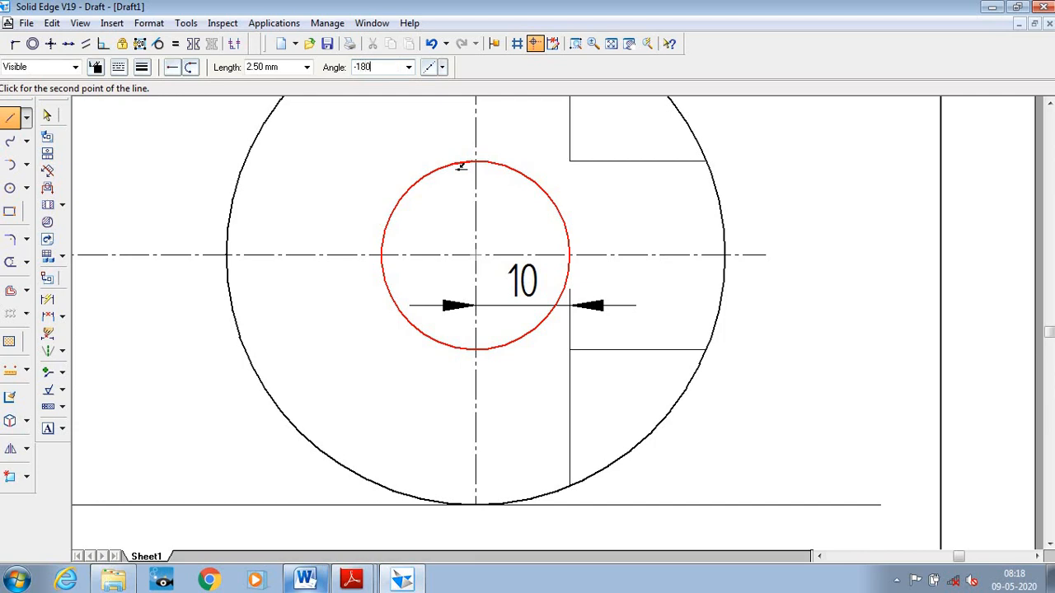
{"action": "key", "text": "Return"}
{"action": "left_click", "coordinate": [486, 126]}
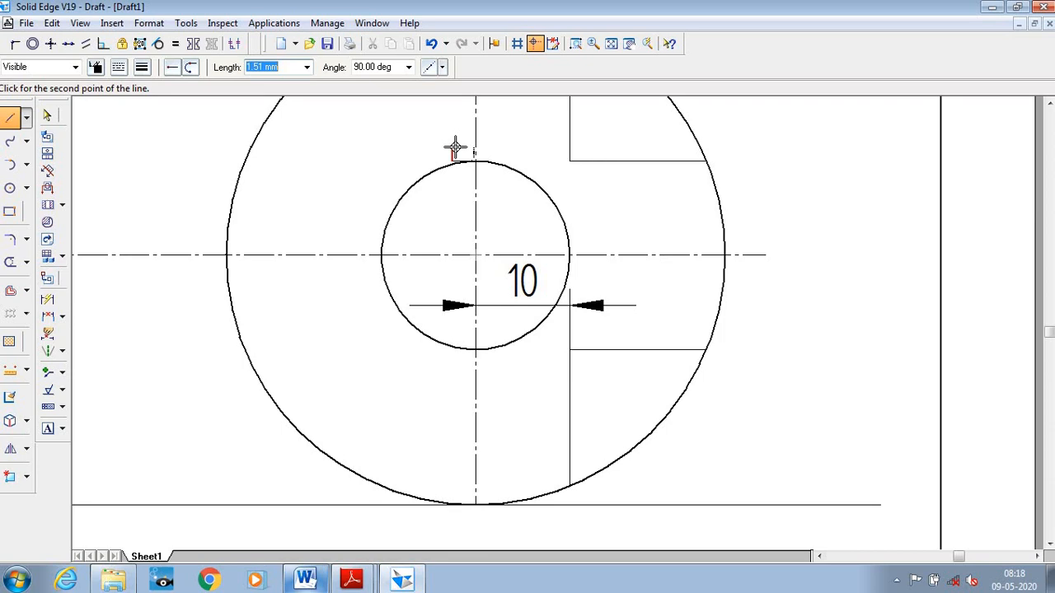
{"action": "type", "text": "3.33"}
{"action": "key", "text": "Return"}
{"action": "key", "text": "Return"}
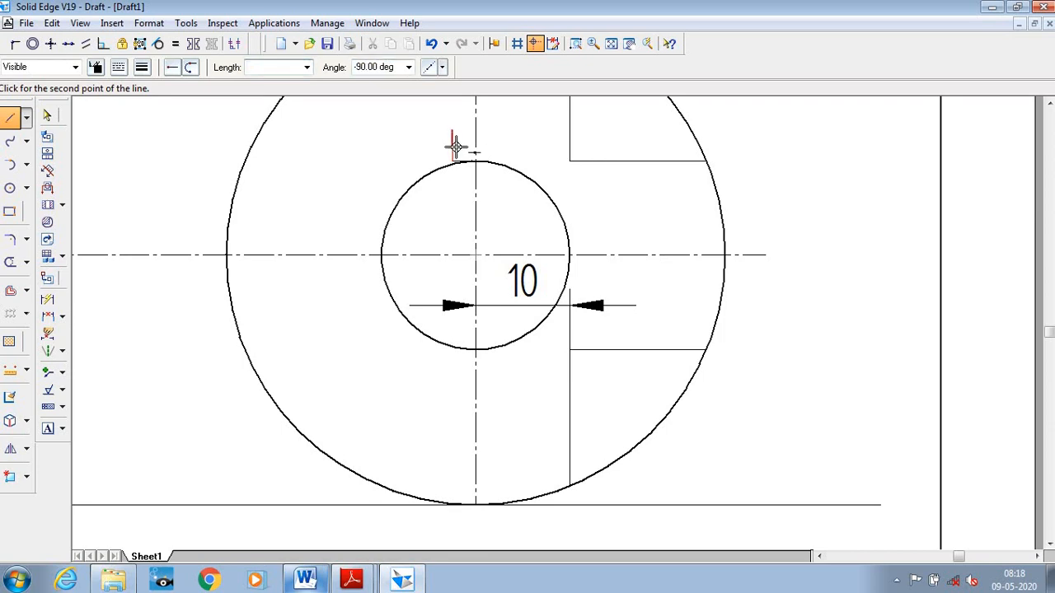
{"action": "left_click", "coordinate": [452, 132]}
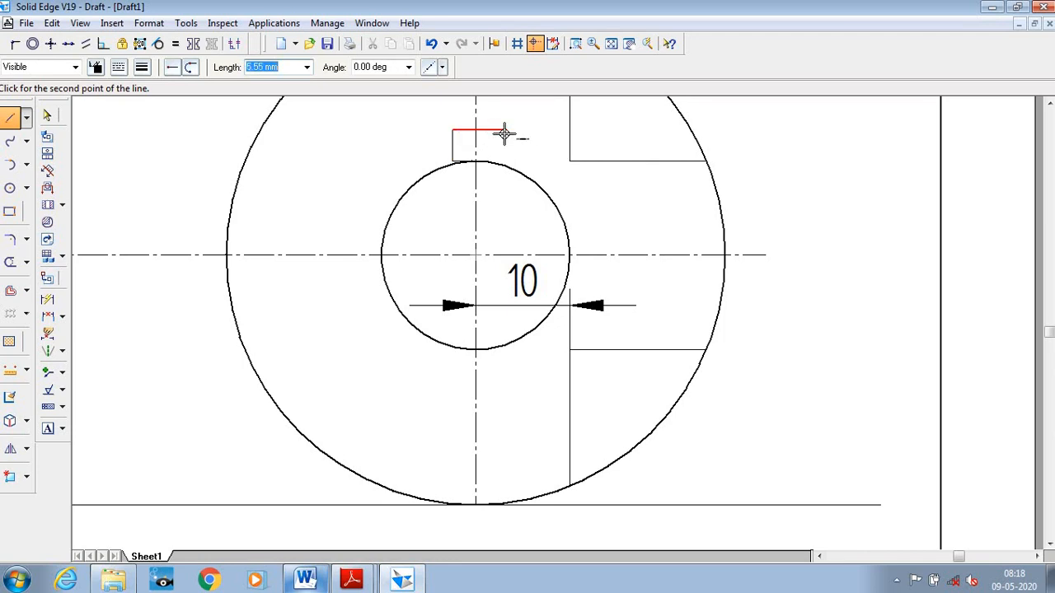
Try to add a 5 mm top edge and a 3.33 mm right edge to the key outline, and undo the outline's lines.
{"action": "type", "text": "5"}
{"action": "key", "text": "Return"}
{"action": "key", "text": "Return"}
{"action": "left_click", "coordinate": [505, 132]}
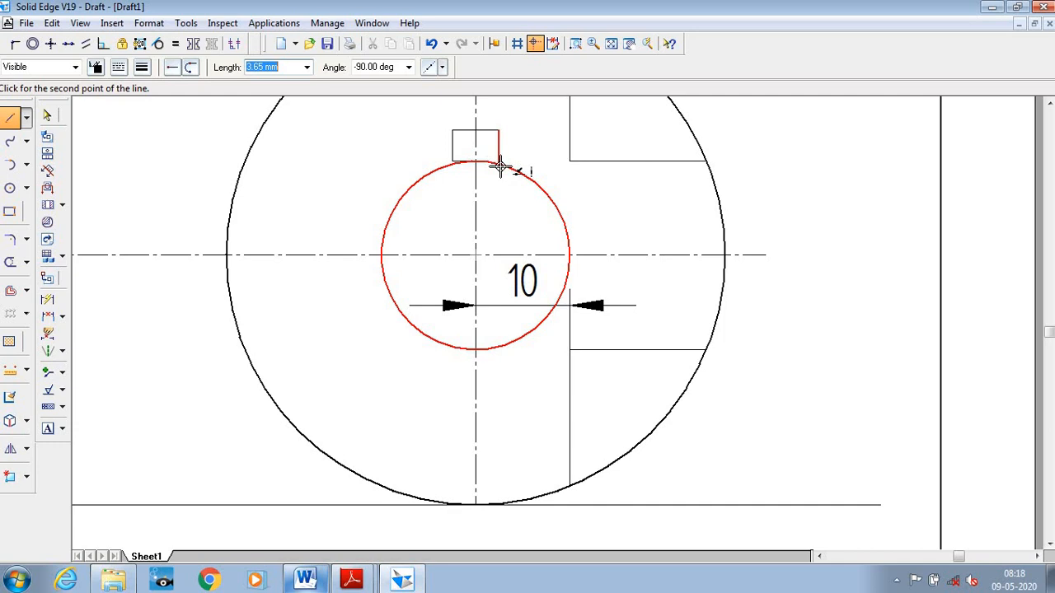
{"action": "type", "text": "3.33"}
{"action": "key", "text": "Tab"}
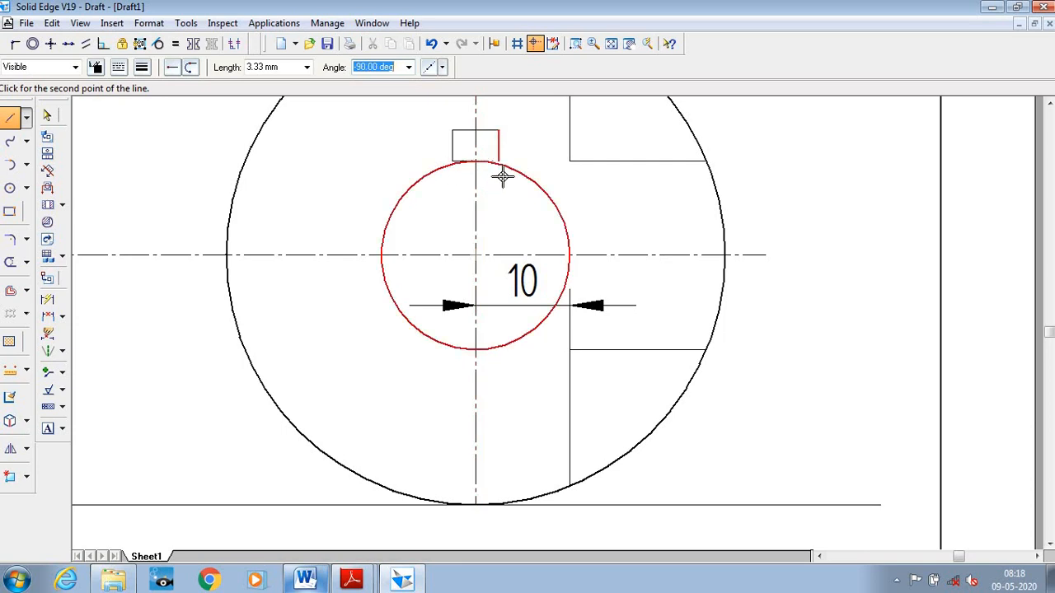
{"action": "key", "text": "ctrl+z"}
{"action": "key", "text": "Escape"}
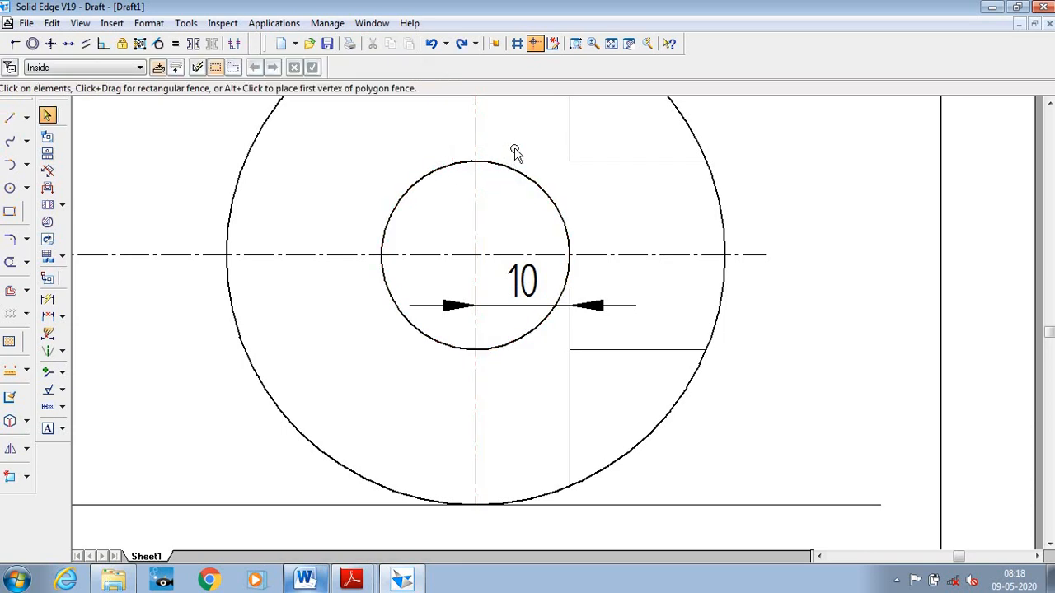
From the inner circle's top point, draw connected lines 1.67 mm downward and 2.5 mm to the left.
{"action": "left_click", "coordinate": [10, 118]}
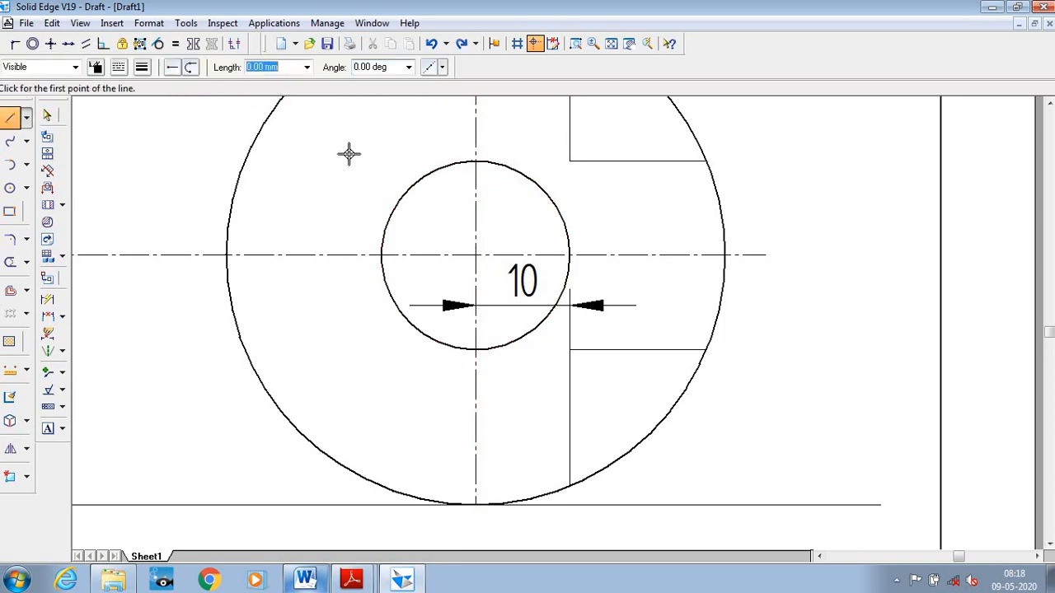
{"action": "left_click", "coordinate": [476, 162]}
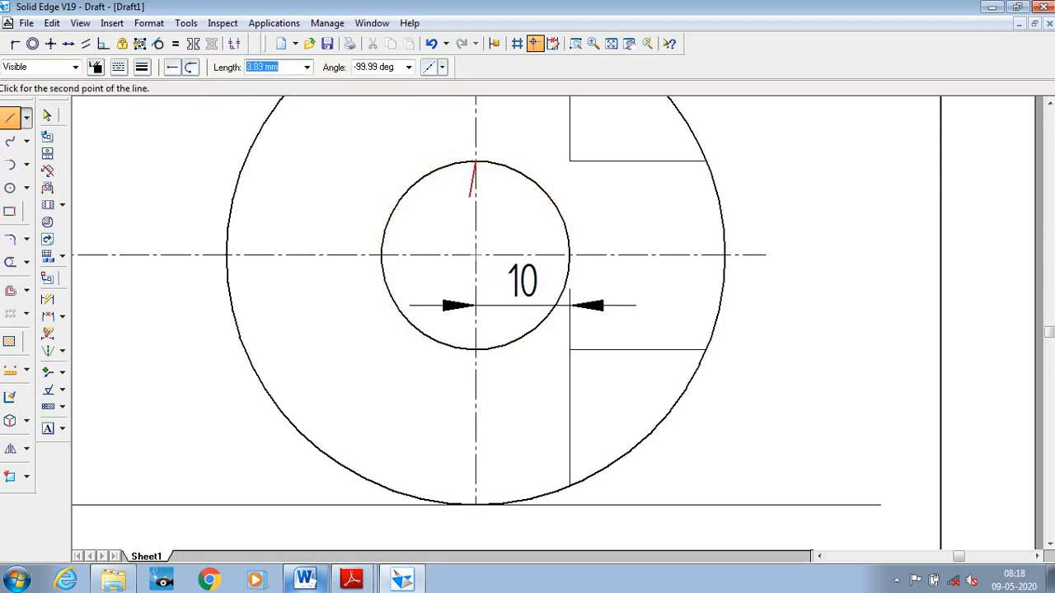
{"action": "type", "text": "3"}
{"action": "key", "text": "Tab"}
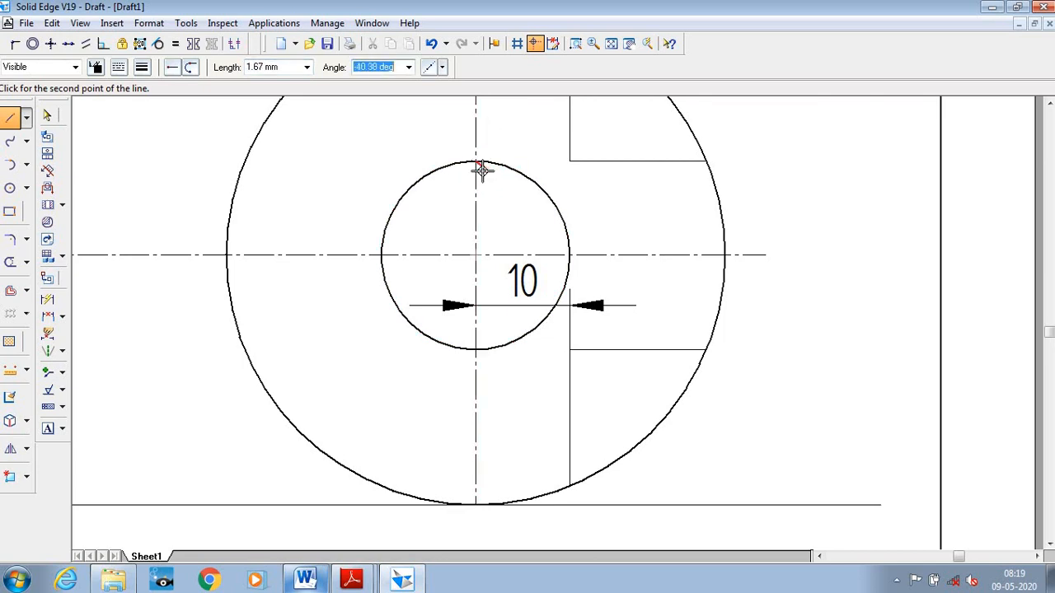
{"action": "type", "text": "180"}
{"action": "key", "text": "Tab"}
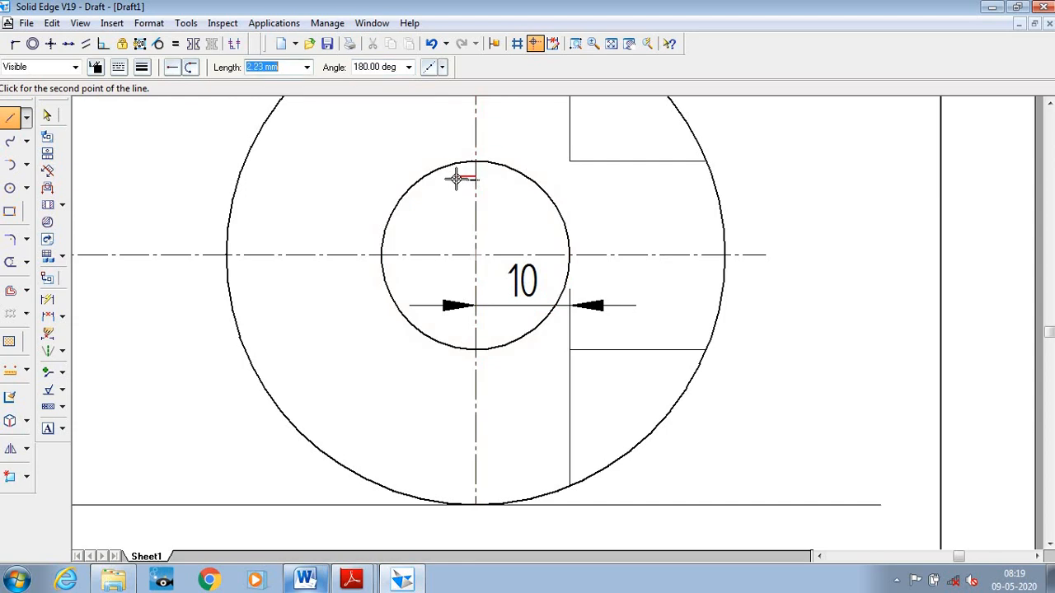
{"action": "type", "text": "2.5"}
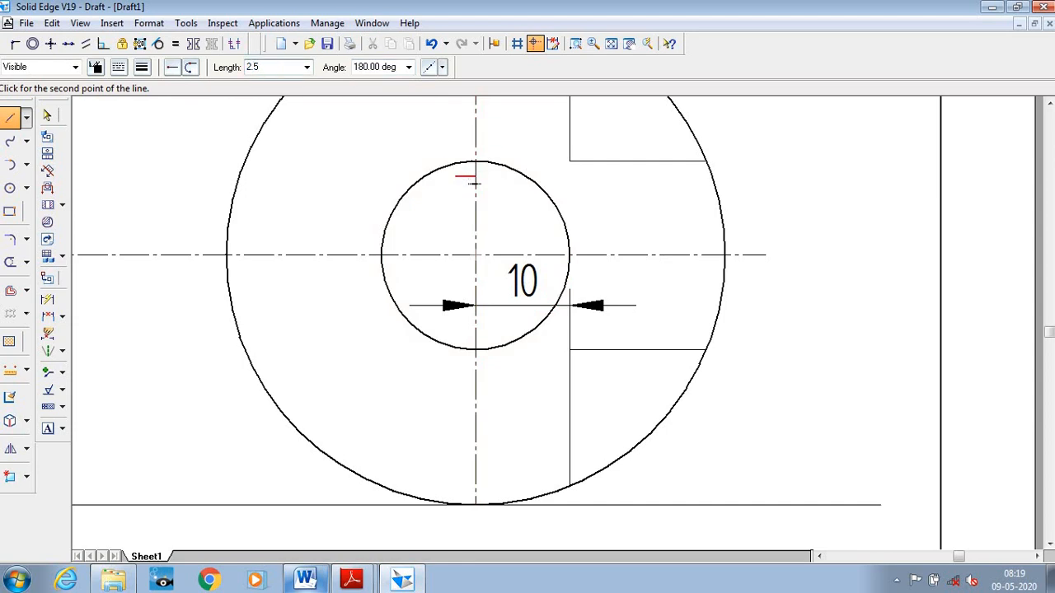
{"action": "key", "text": "Tab"}
{"action": "left_click", "coordinate": [455, 178]}
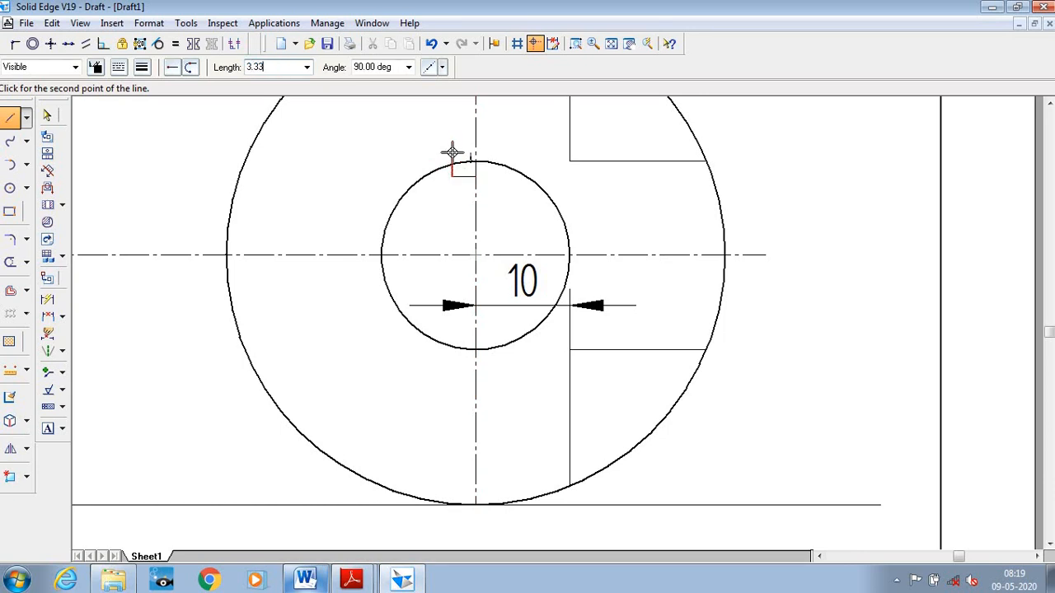
Complete the key rectangle with lines 3.33 mm up, 5 mm right and 3.33 mm down, closing it at the vertical centre line.
{"action": "key", "text": "Tab"}
{"action": "key", "text": "Return"}
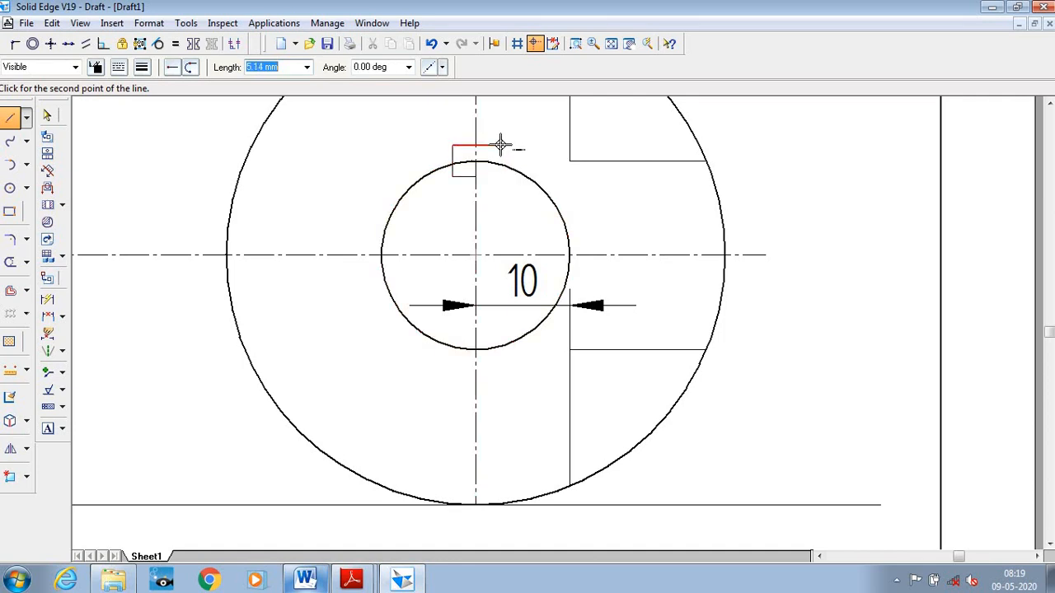
{"action": "type", "text": "5"}
{"action": "key", "text": "Tab"}
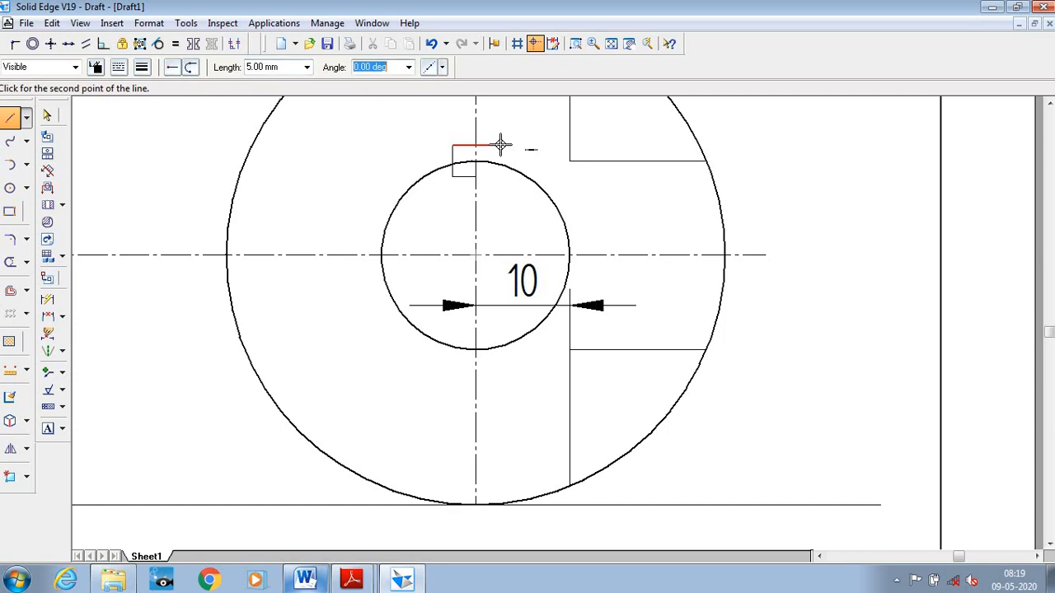
{"action": "key", "text": "Return"}
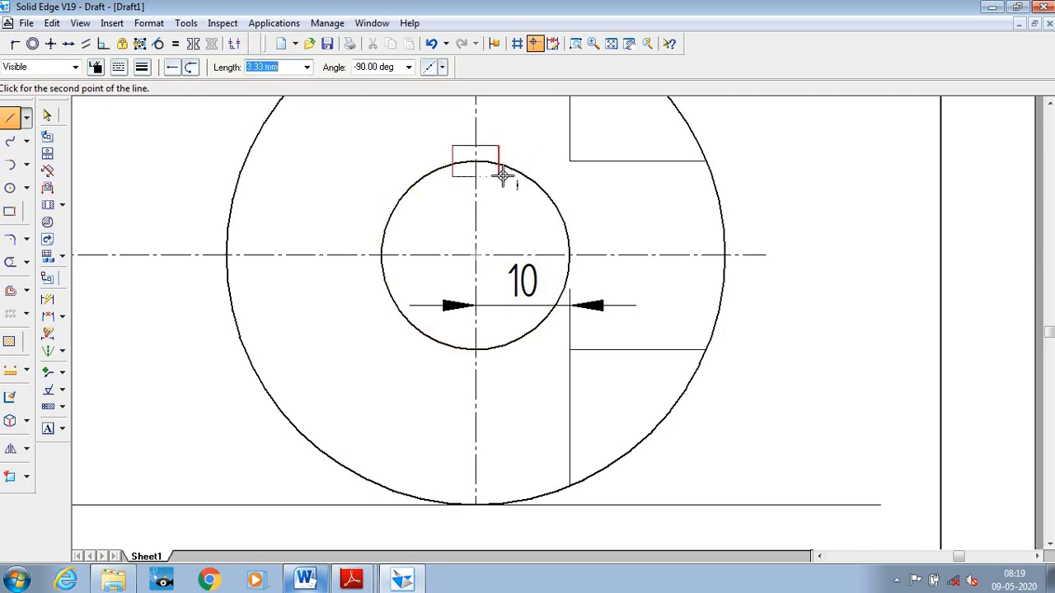
{"action": "left_click", "coordinate": [499, 175]}
{"action": "left_click", "coordinate": [476, 176]}
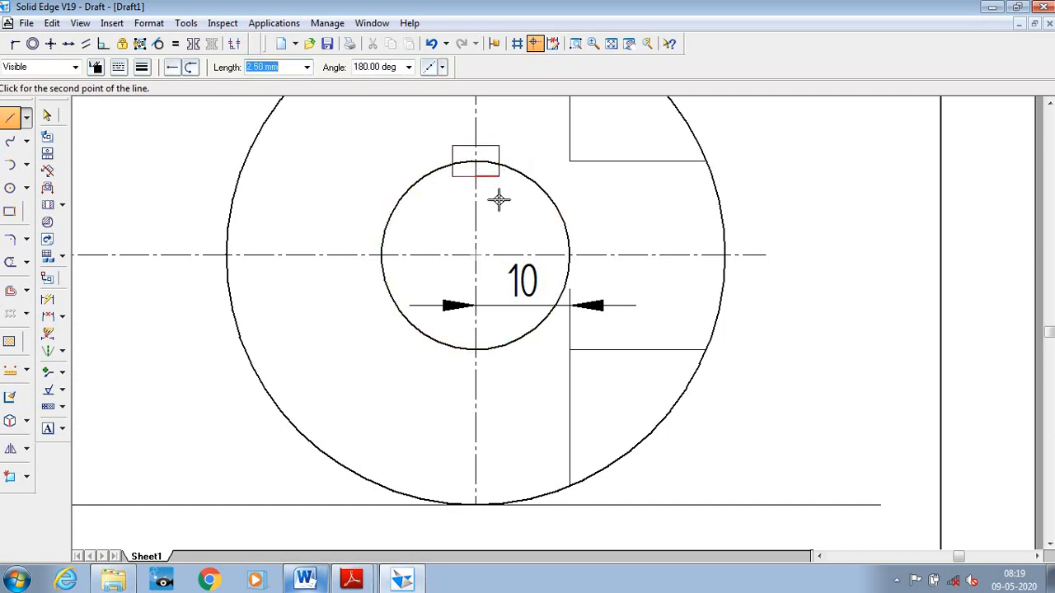
{"action": "right_click", "coordinate": [500, 191]}
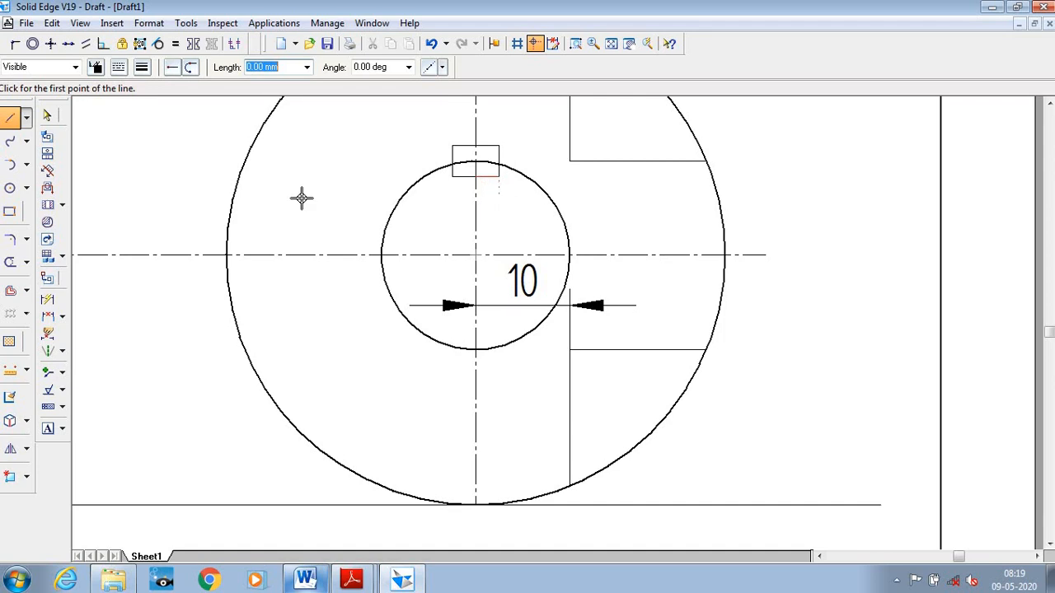
Set the line width of the key rectangle's edges to 0.70 mm.
{"action": "left_click", "coordinate": [47, 115]}
{"action": "left_click_drag", "start_coordinate": [444, 133], "coordinate": [520, 203]}
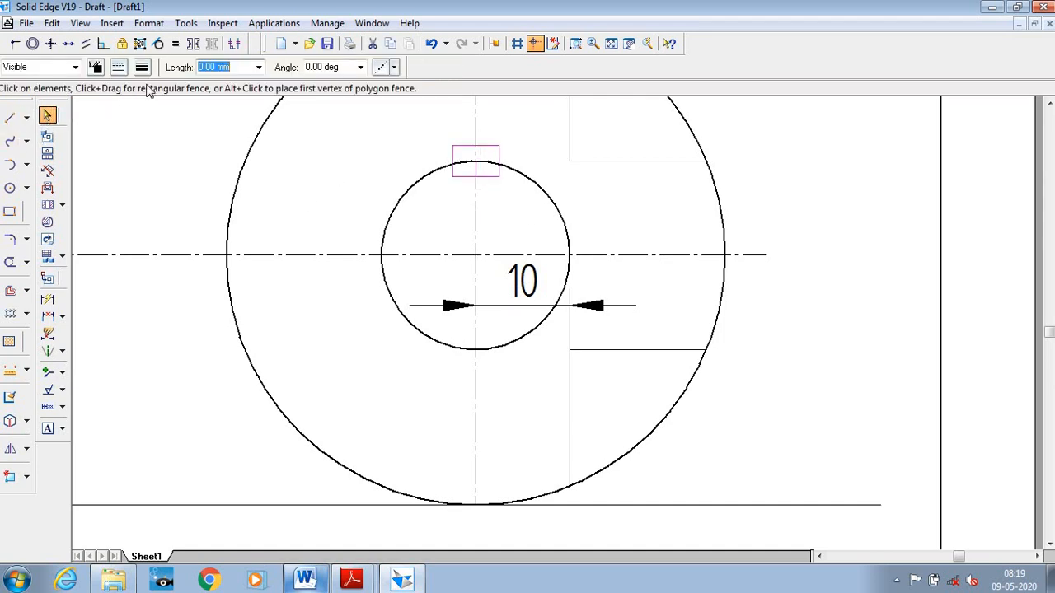
{"action": "left_click", "coordinate": [142, 66]}
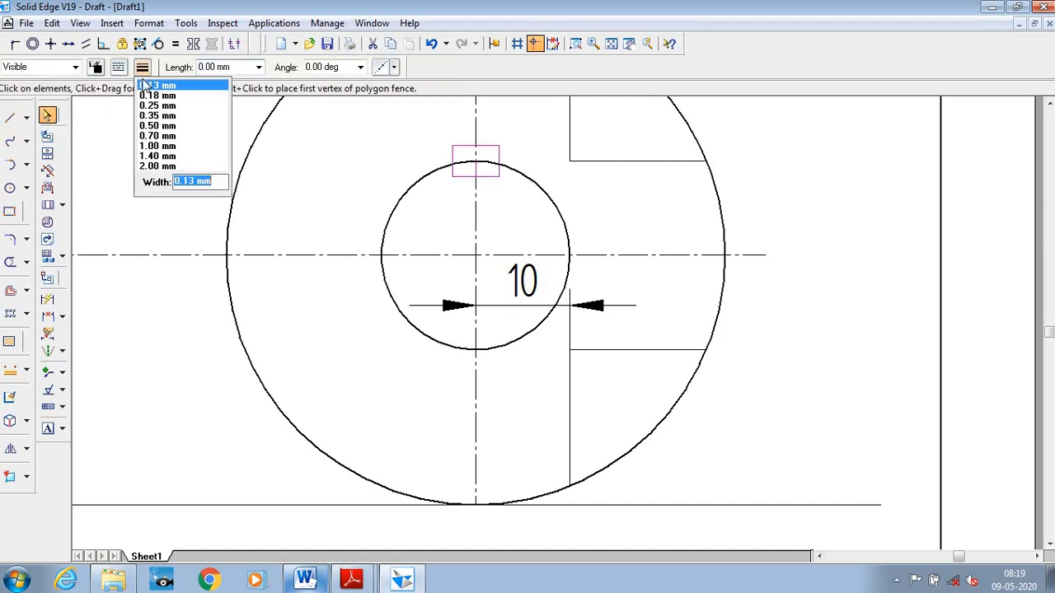
{"action": "left_click", "coordinate": [161, 136]}
{"action": "left_click", "coordinate": [420, 165]}
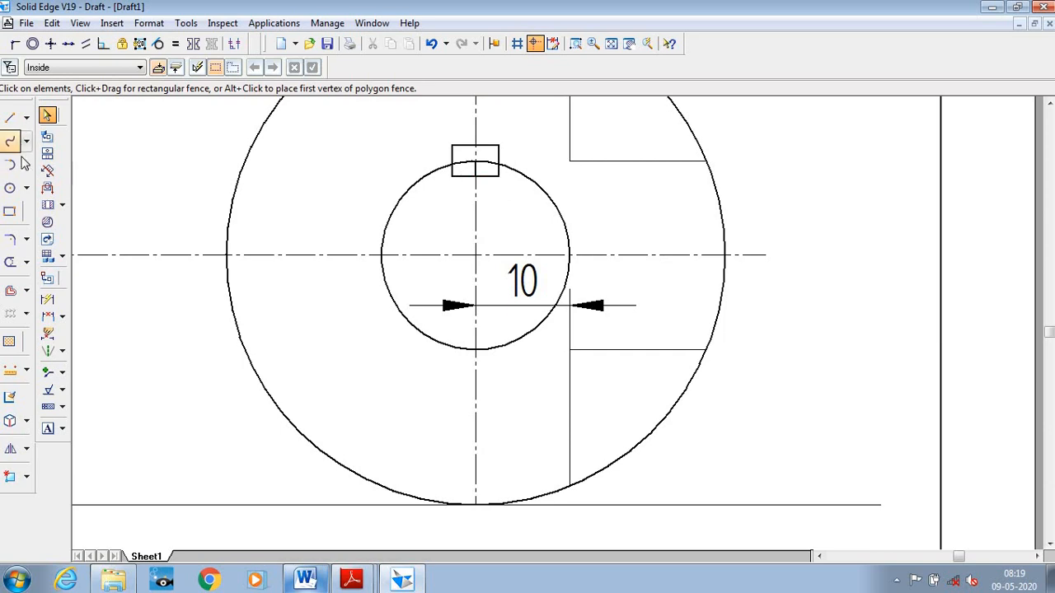
Remove the inner circle's arc and the short vertical construction line from inside the key rectangle, undoing any stray trim.
{"action": "left_click", "coordinate": [10, 262]}
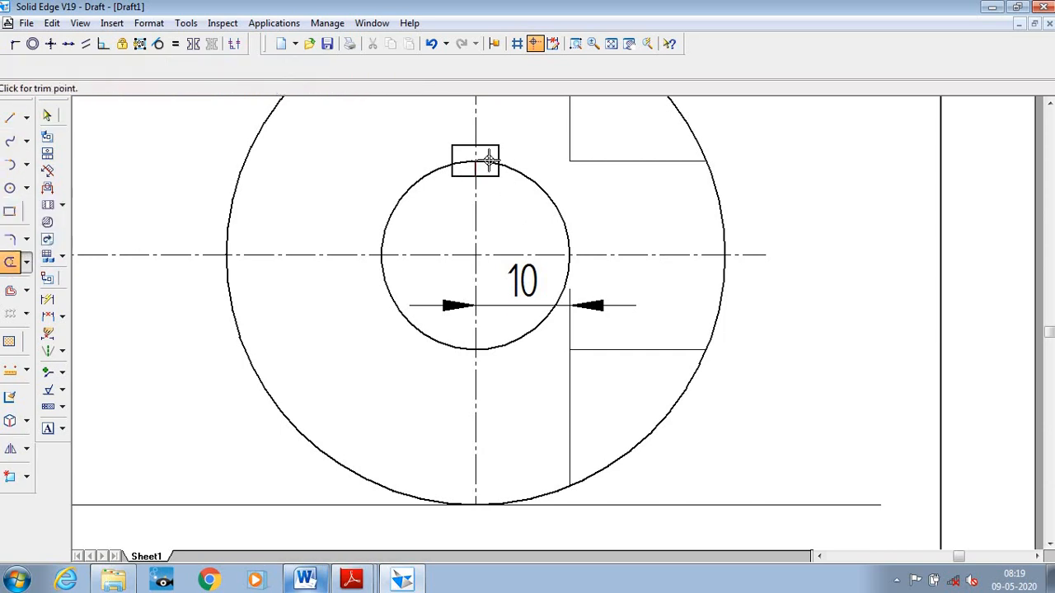
{"action": "left_click_drag", "start_coordinate": [474, 161], "coordinate": [479, 175]}
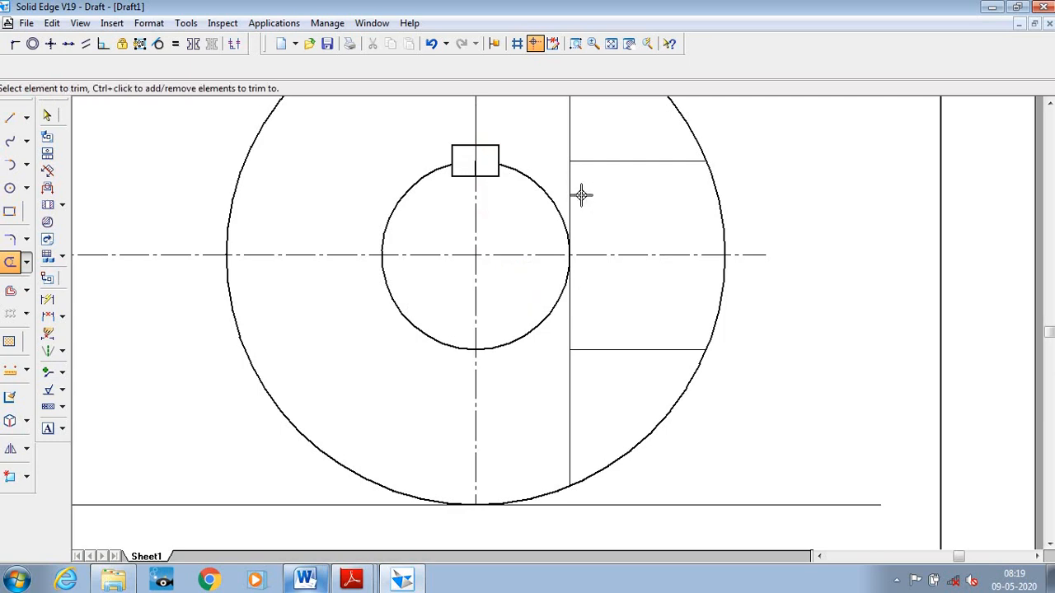
{"action": "key", "text": "ctrl+z"}
{"action": "left_click", "coordinate": [474, 167]}
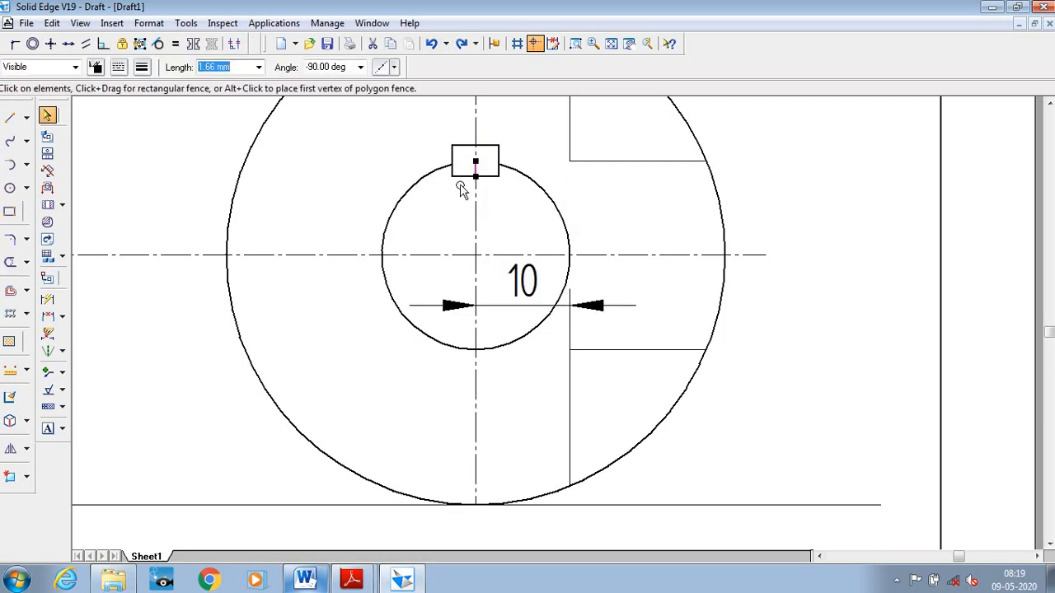
{"action": "key", "text": "Delete"}
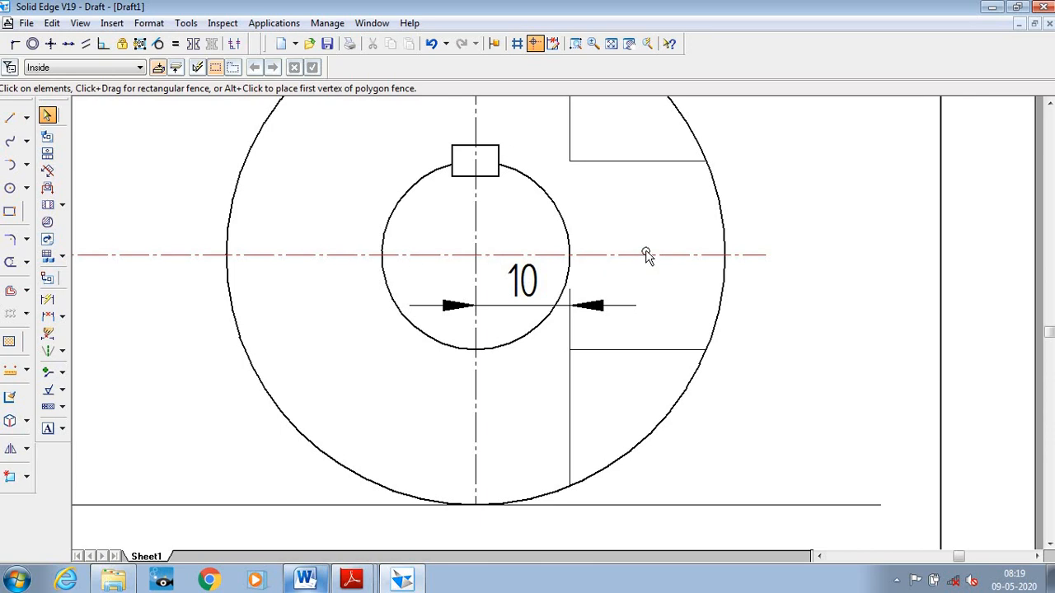
Draw horizontal lines between the inner and outer circles on both sides of the bore, along the horizontal centre line.
{"action": "left_click", "coordinate": [9, 118]}
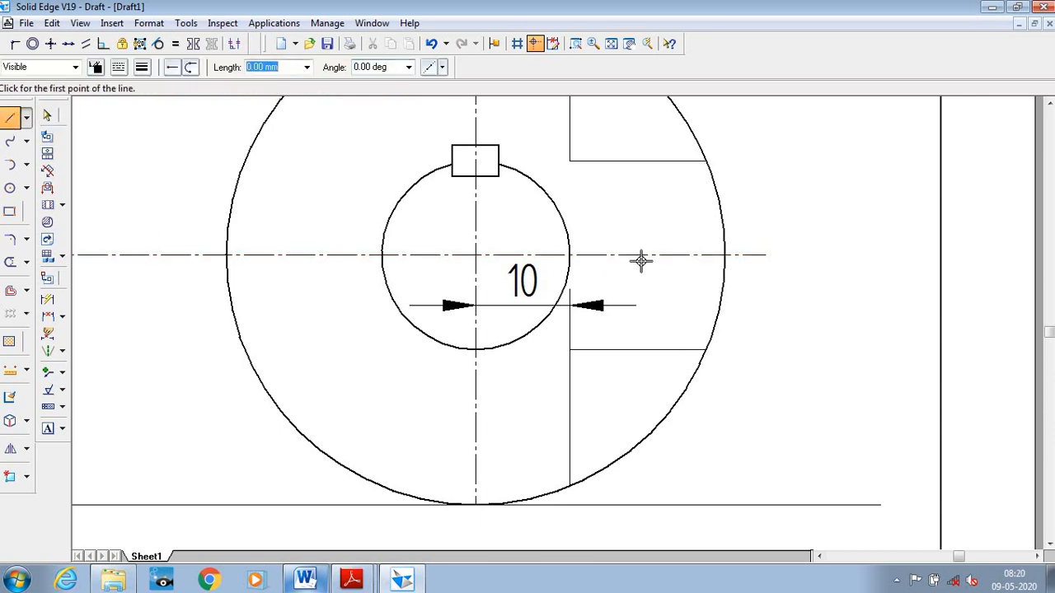
{"action": "left_click", "coordinate": [569, 255]}
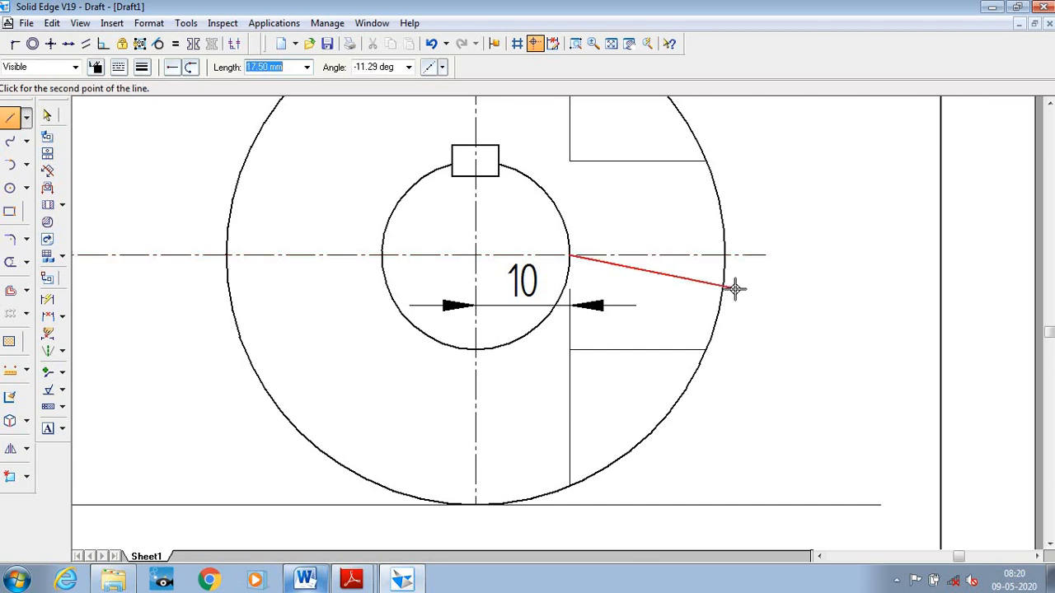
{"action": "left_click", "coordinate": [727, 253]}
{"action": "key", "text": "Escape"}
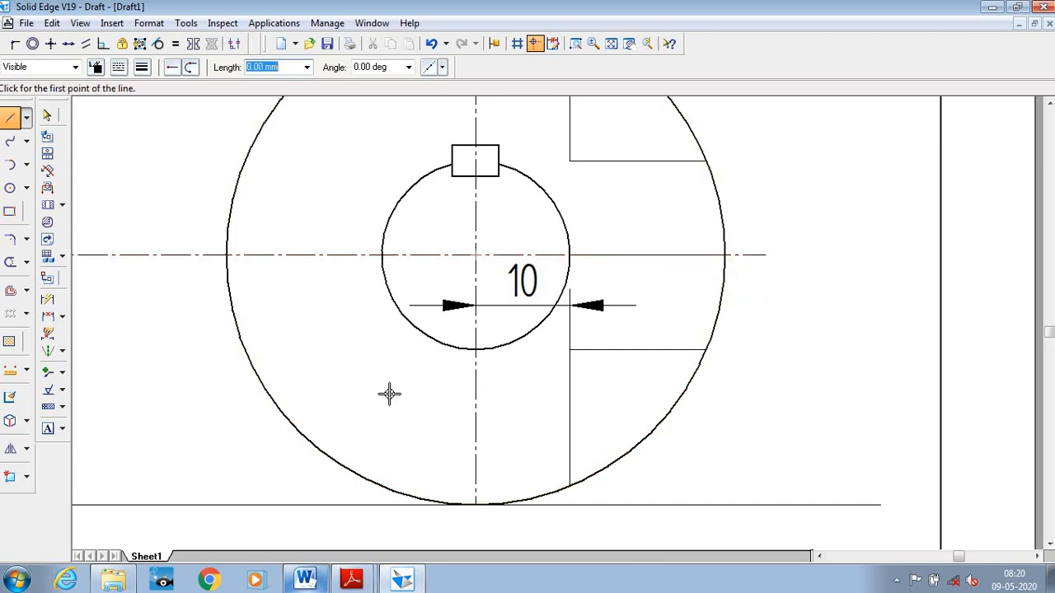
{"action": "left_click", "coordinate": [228, 254]}
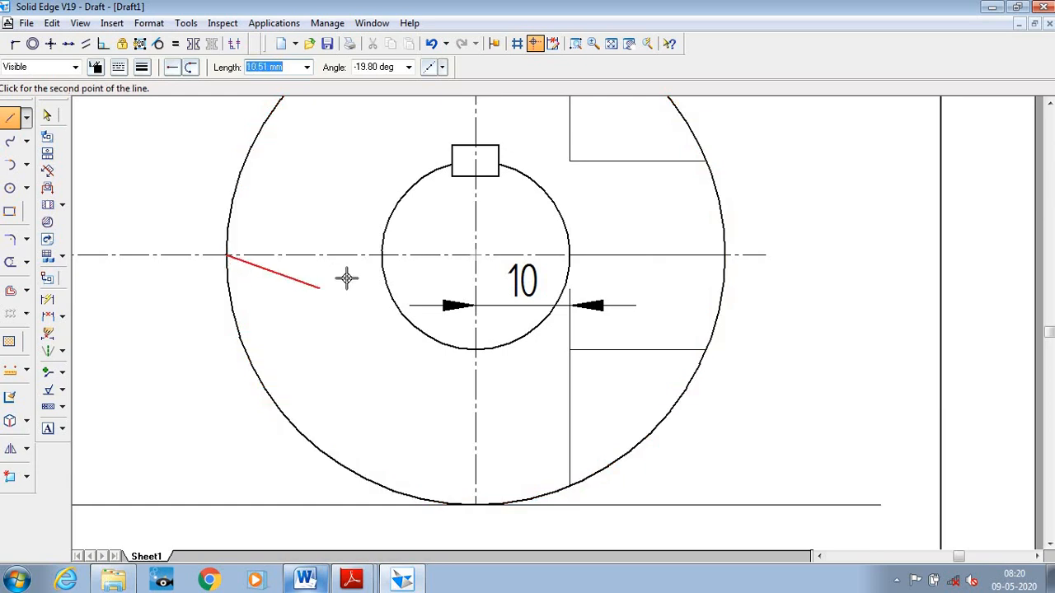
{"action": "left_click", "coordinate": [382, 255]}
{"action": "key", "text": "Escape"}
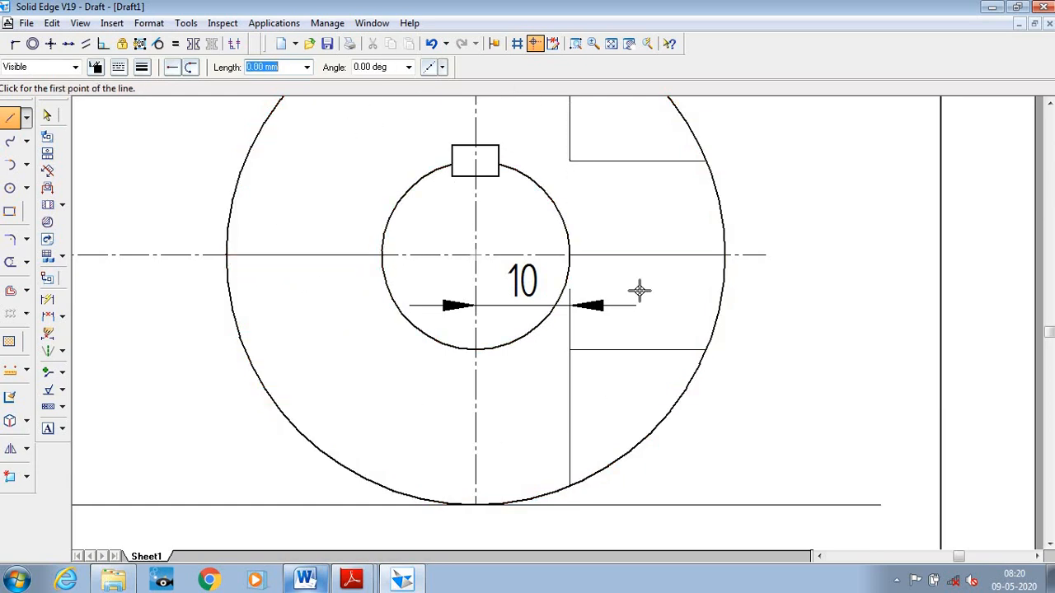
{"action": "left_click", "coordinate": [9, 342]}
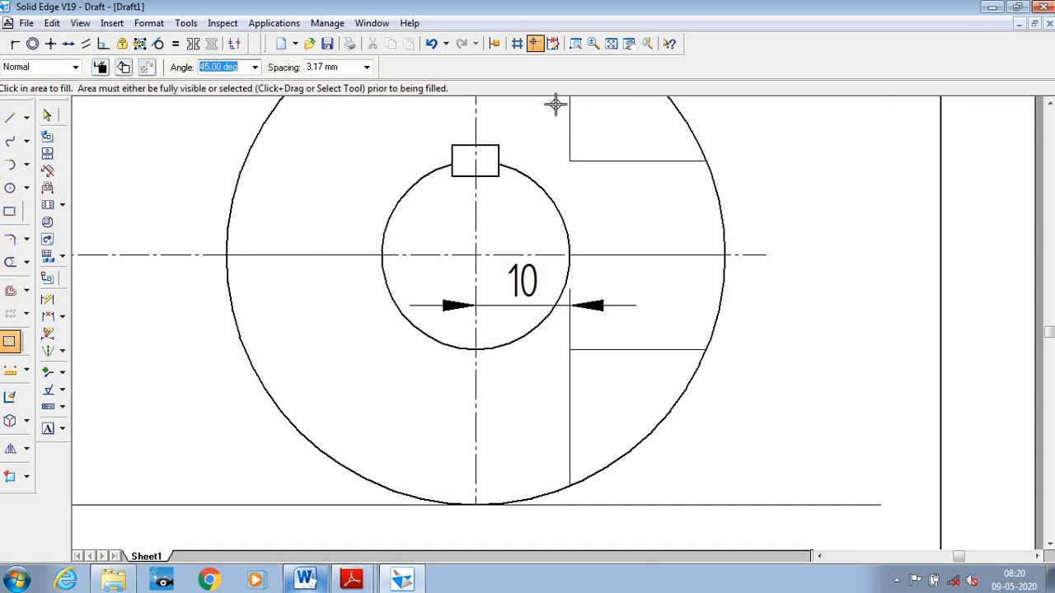
{"action": "left_click", "coordinate": [10, 118]}
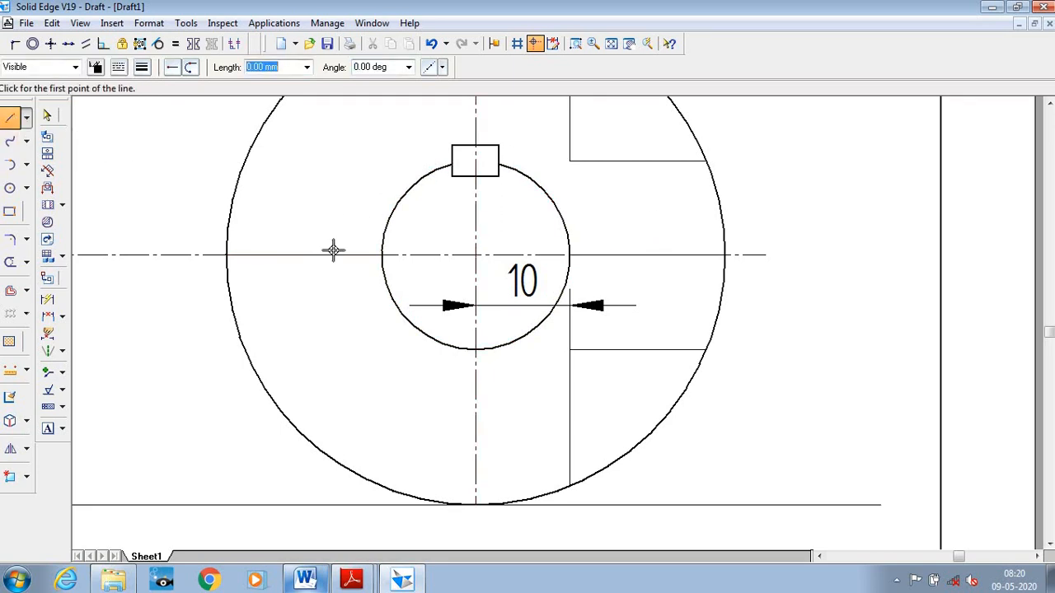
{"action": "left_click", "coordinate": [611, 43]}
{"action": "left_click", "coordinate": [11, 295]}
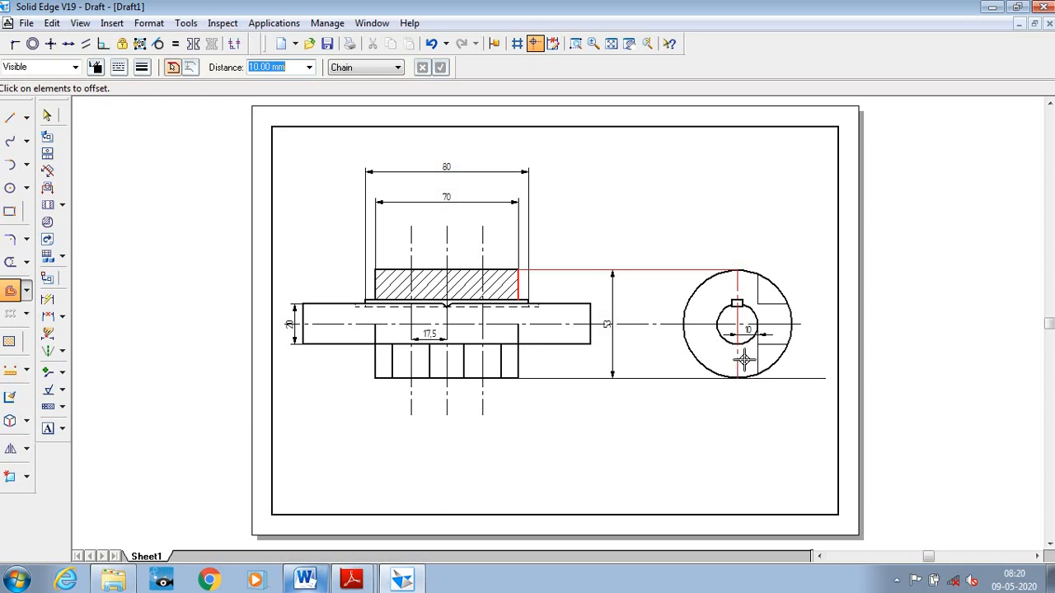
{"action": "left_click", "coordinate": [736, 360]}
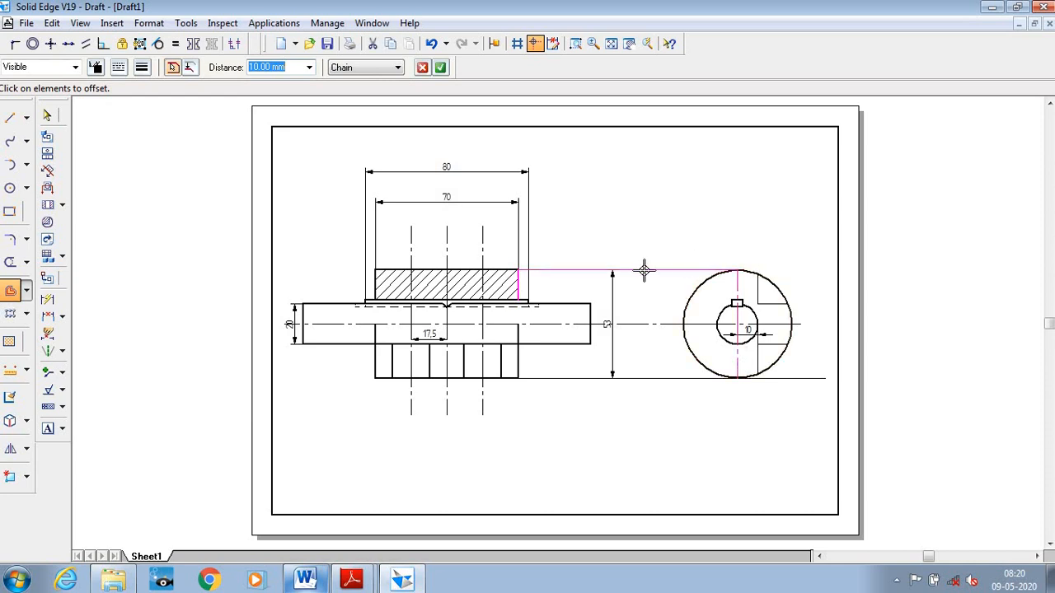
{"action": "left_click", "coordinate": [369, 69]}
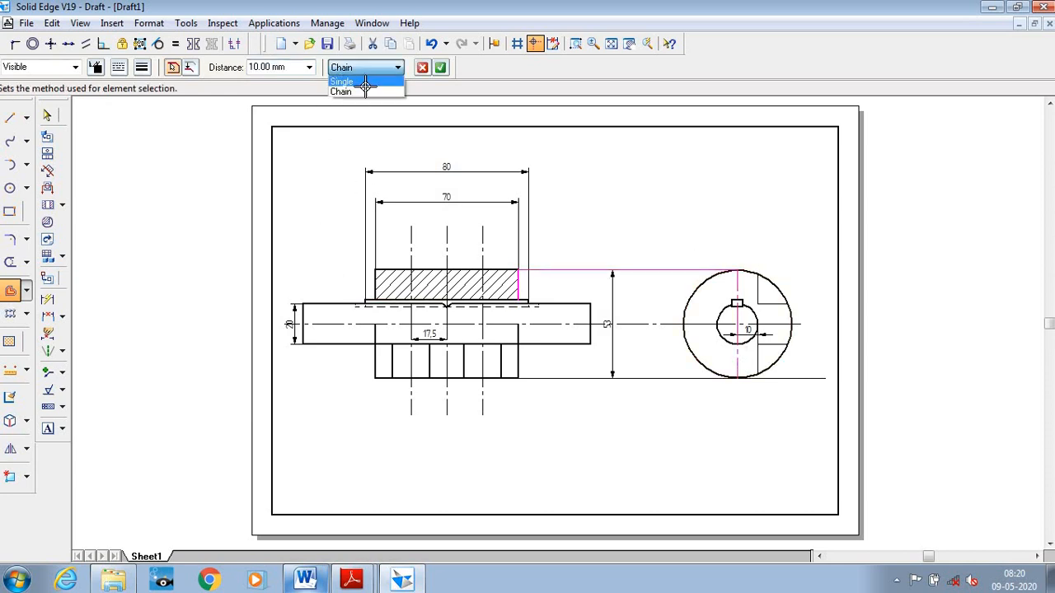
{"action": "left_click", "coordinate": [382, 82]}
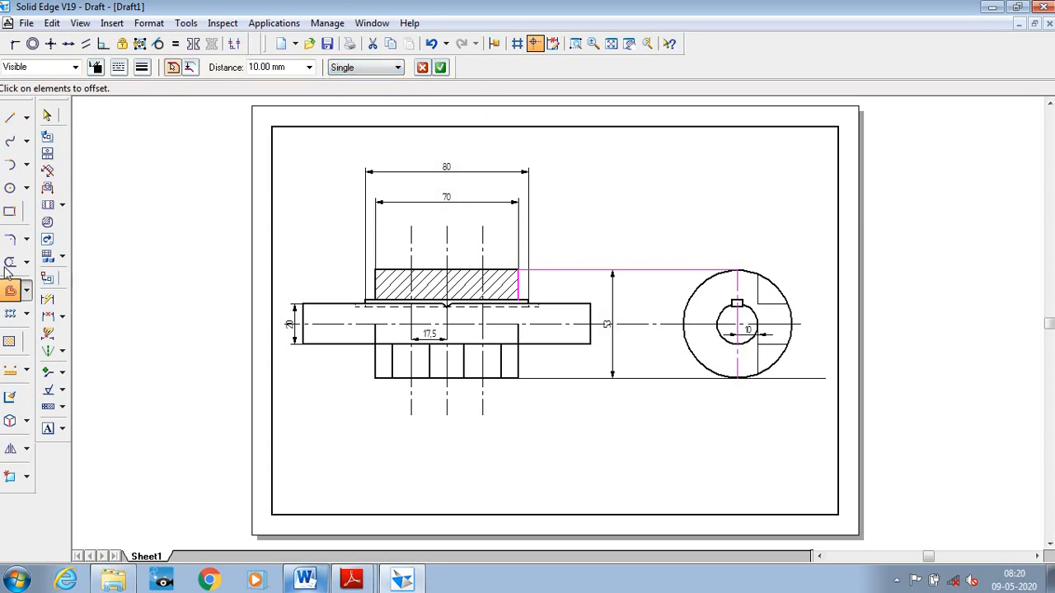
Offset only the side view's vertical centre line to the right by 1.75*20/2 (17.50 mm), using single-element selection.
{"action": "left_click", "coordinate": [10, 292]}
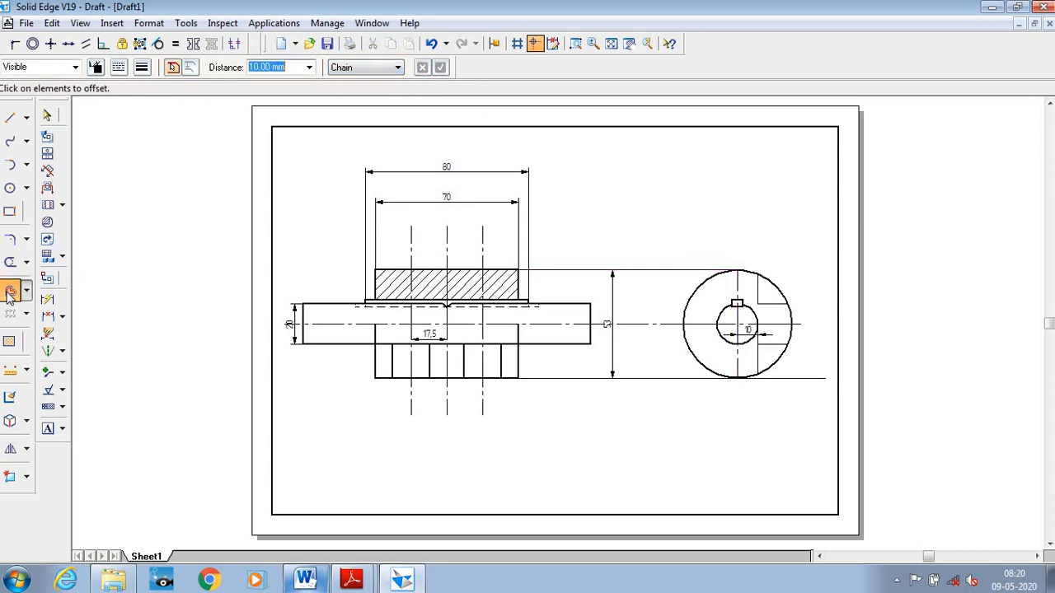
{"action": "left_click", "coordinate": [364, 67]}
{"action": "left_click", "coordinate": [364, 82]}
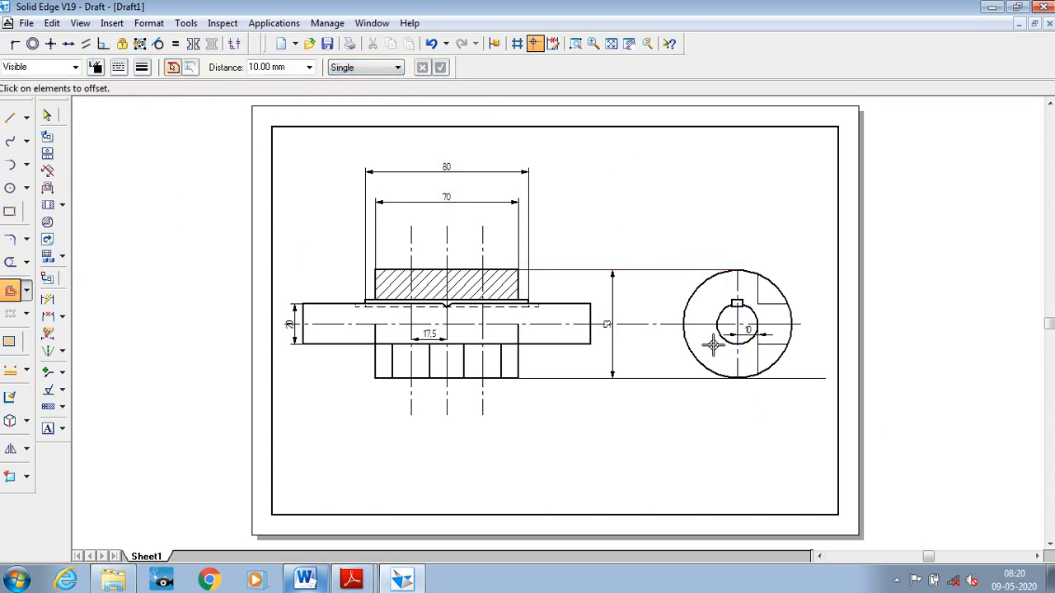
{"action": "left_click", "coordinate": [738, 357]}
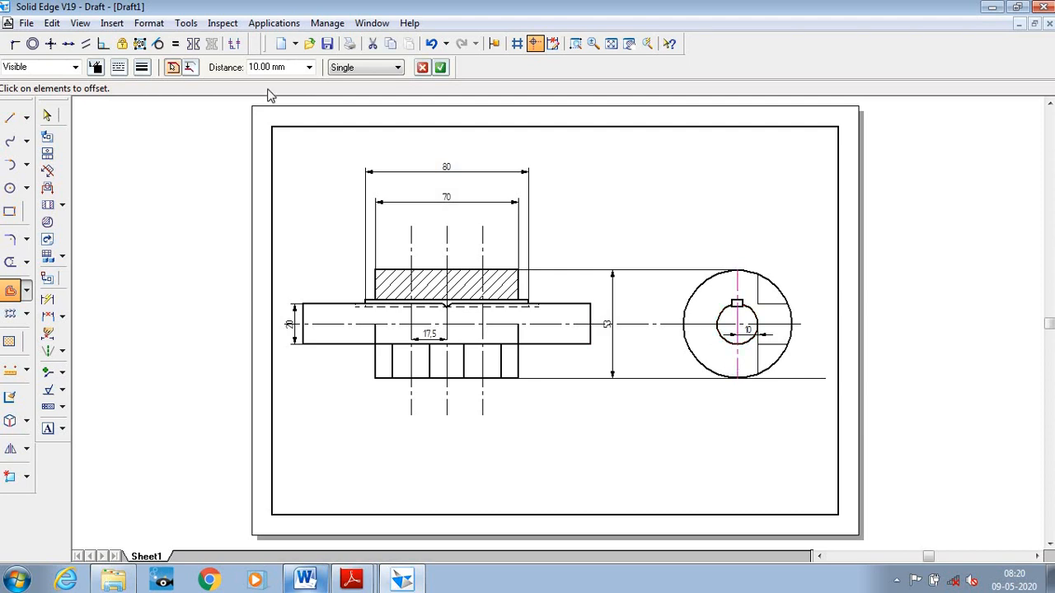
{"action": "left_click", "coordinate": [291, 69]}
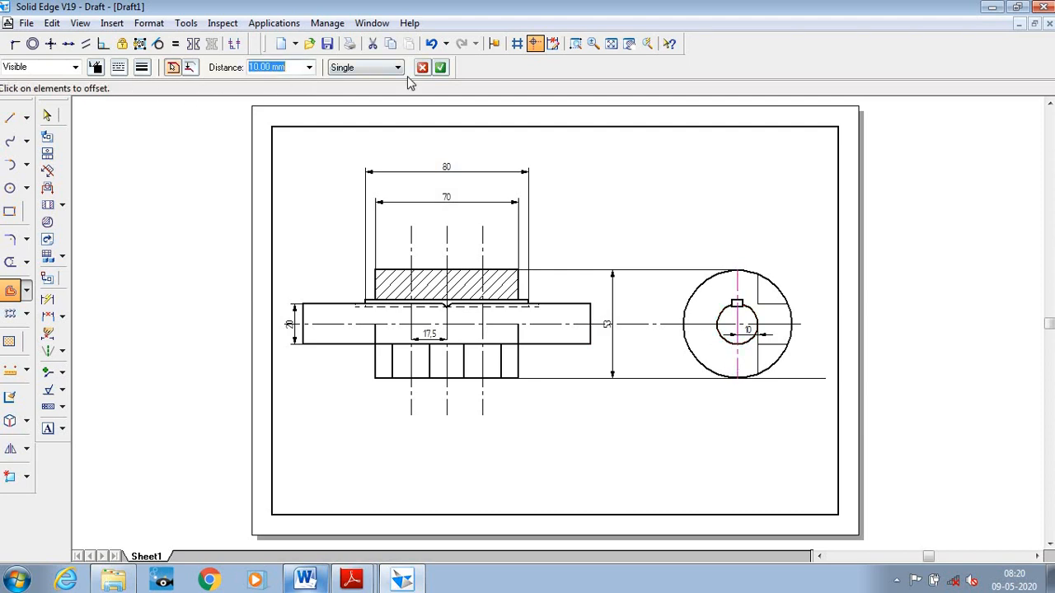
{"action": "type", "text": "1.75*20/2"}
{"action": "key", "text": "Return"}
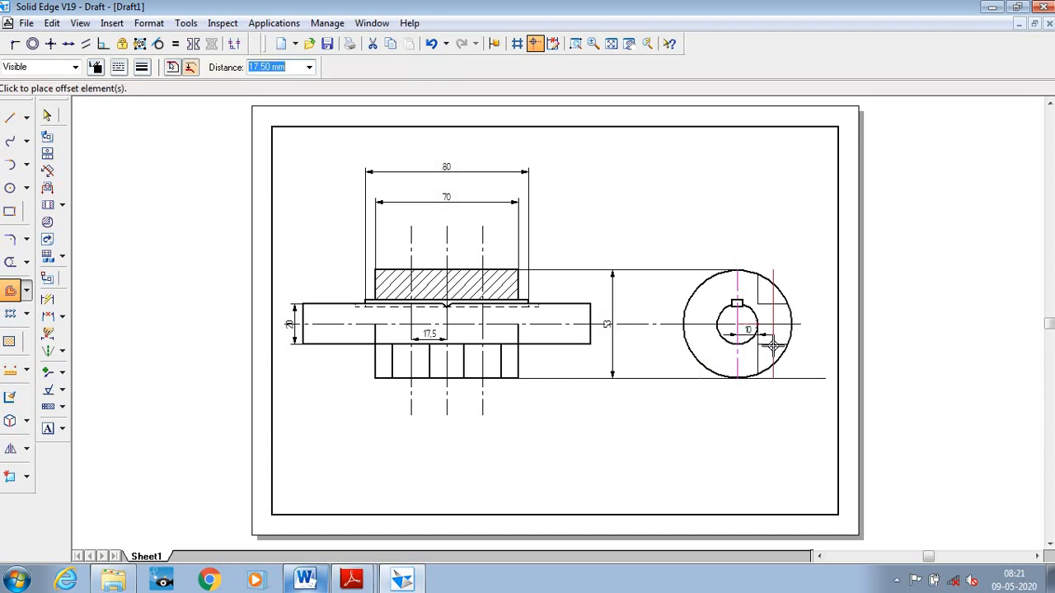
{"action": "left_click", "coordinate": [773, 434]}
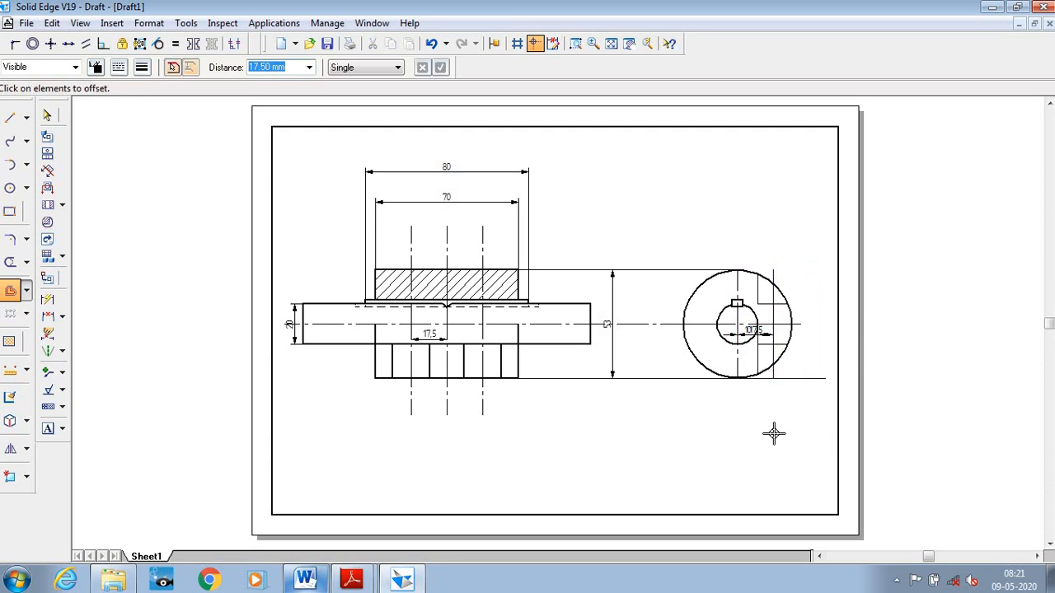
Change the offset bolt axis line in the side view from continuous to a long-dash centre line type.
{"action": "left_click", "coordinate": [47, 115]}
{"action": "left_click", "coordinate": [774, 376]}
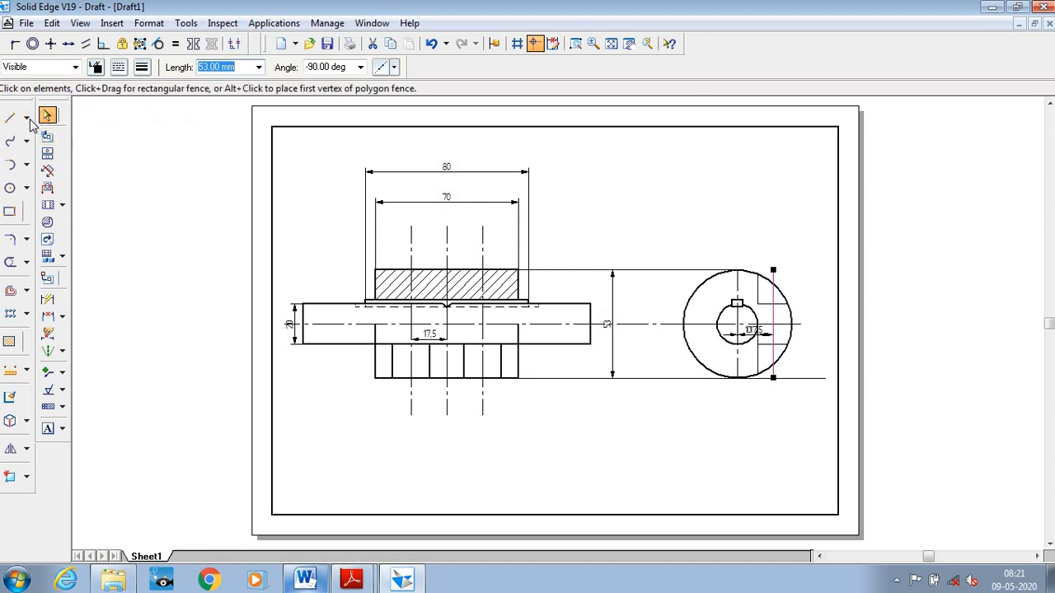
{"action": "left_click", "coordinate": [119, 67]}
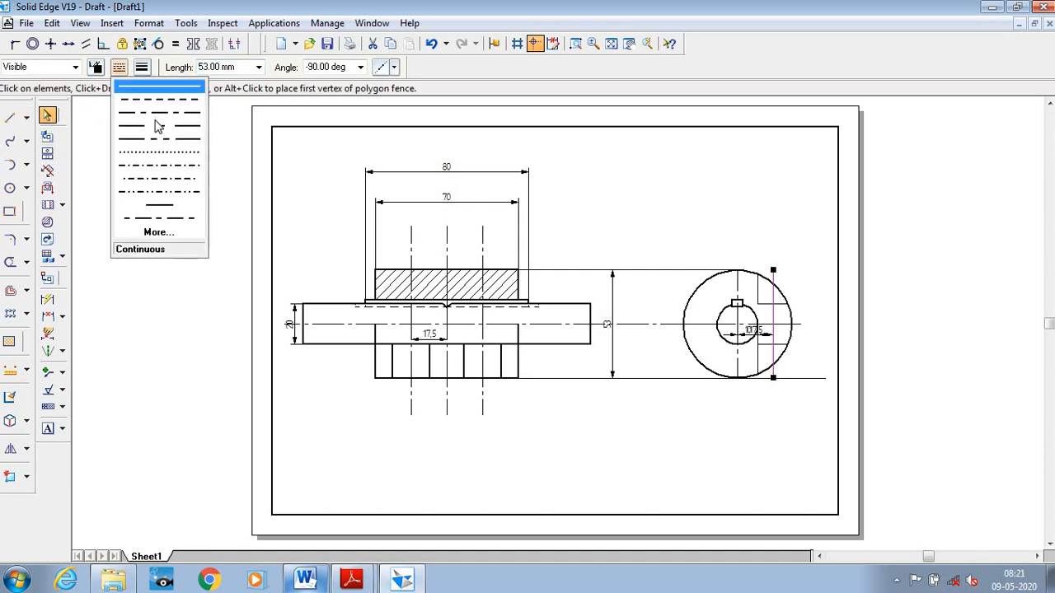
{"action": "left_click", "coordinate": [159, 122]}
{"action": "left_click", "coordinate": [486, 162]}
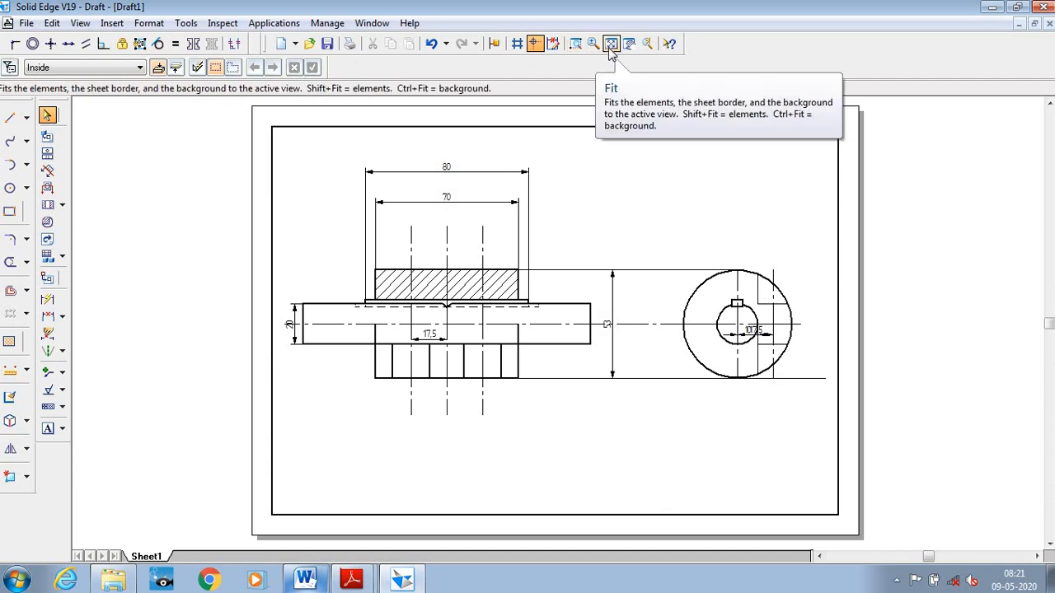
Look up the nut diameter formula in the split muff coupling Word document, and return to the Solid Edge drawing.
{"action": "left_click", "coordinate": [576, 48]}
{"action": "left_click", "coordinate": [693, 236]}
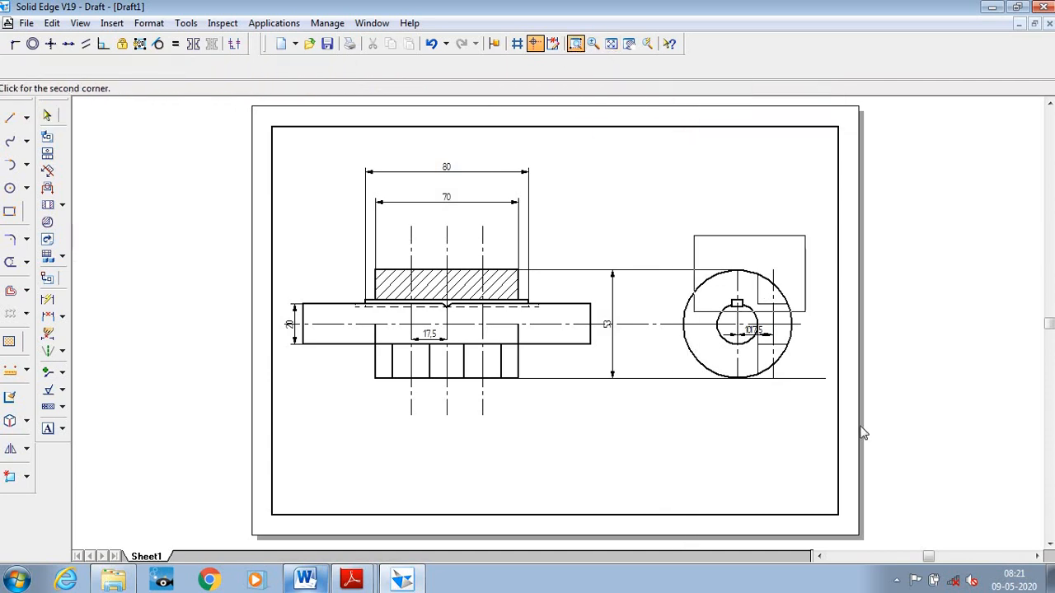
{"action": "left_click", "coordinate": [811, 440]}
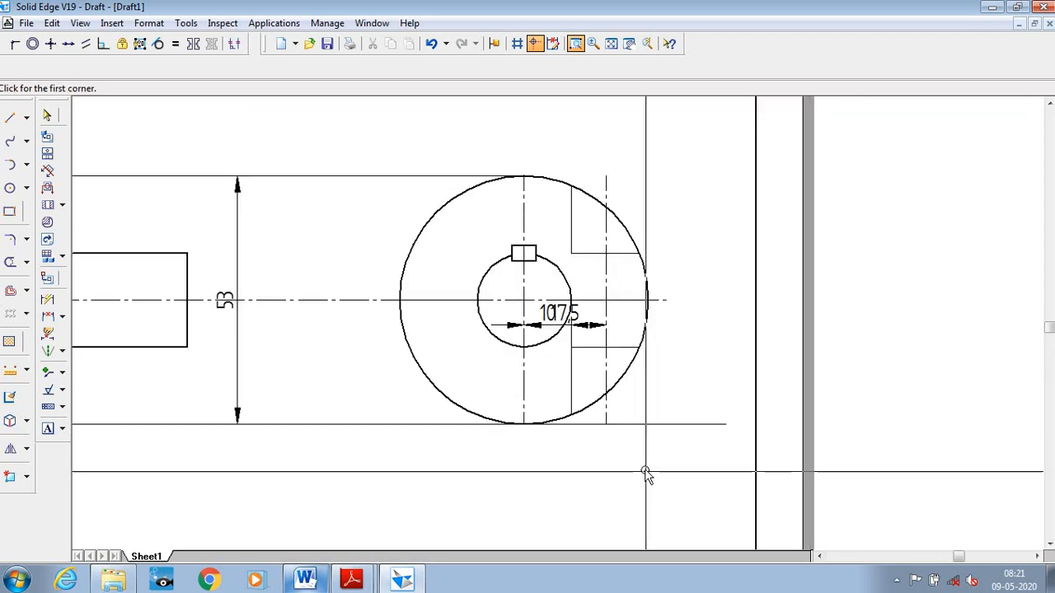
{"action": "key", "text": "Escape"}
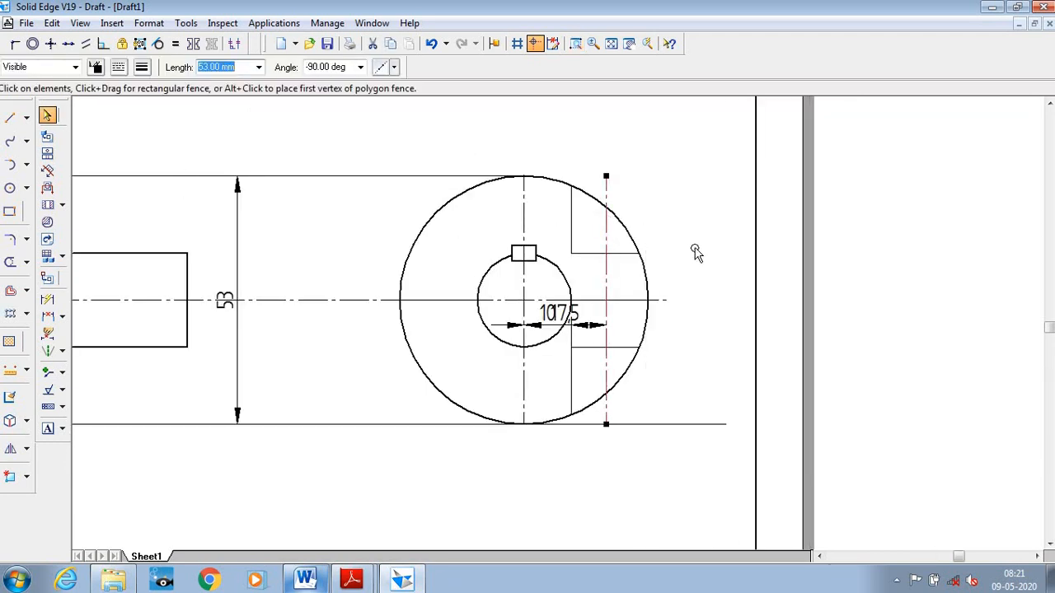
{"action": "key", "text": "Escape"}
{"action": "left_click", "coordinate": [10, 117]}
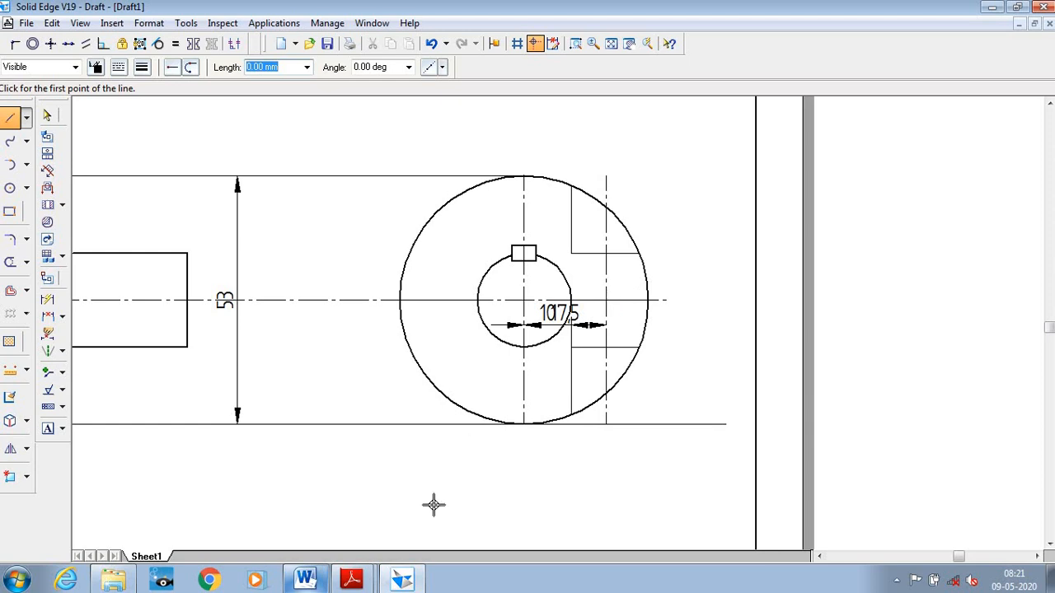
{"action": "left_click", "coordinate": [306, 581]}
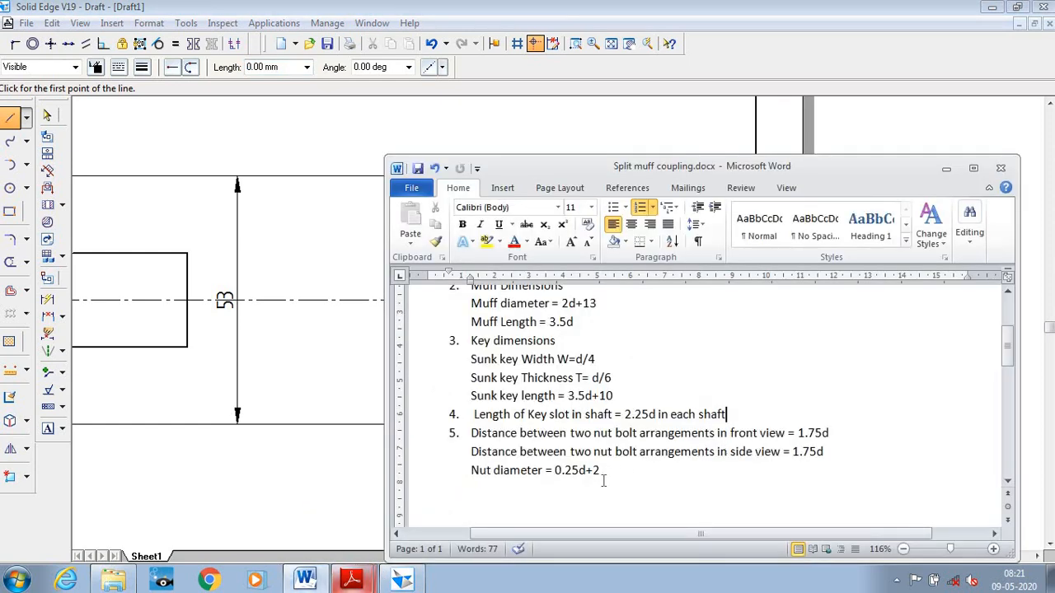
{"action": "left_click", "coordinate": [306, 581]}
From the bolt axis on the lower recess edge, draw a line 3 mm left and 20 mm up to the upper recess edge.
{"action": "left_click", "coordinate": [276, 67]}
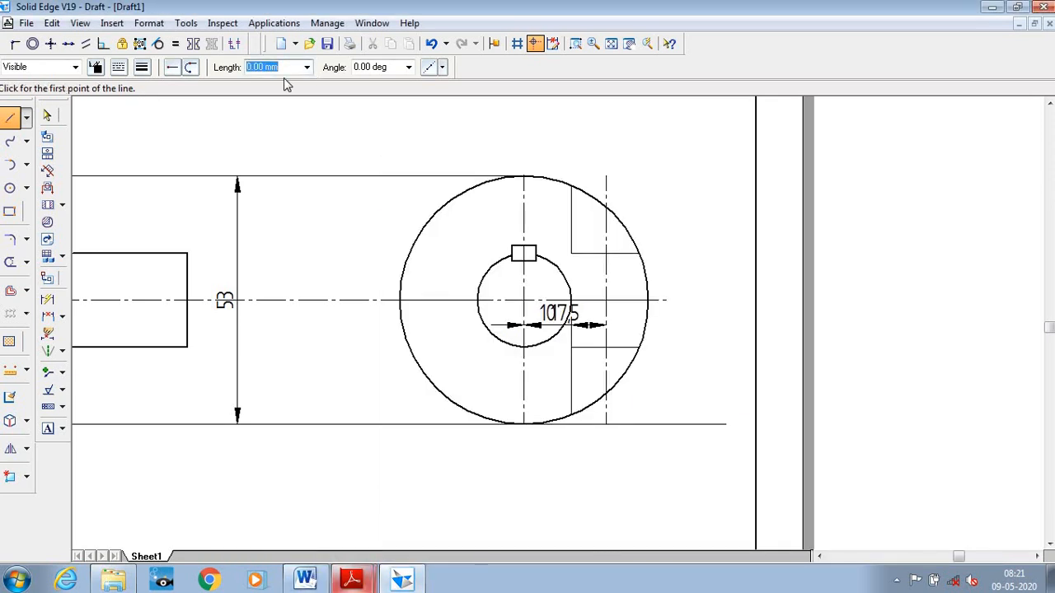
{"action": "left_click", "coordinate": [606, 348]}
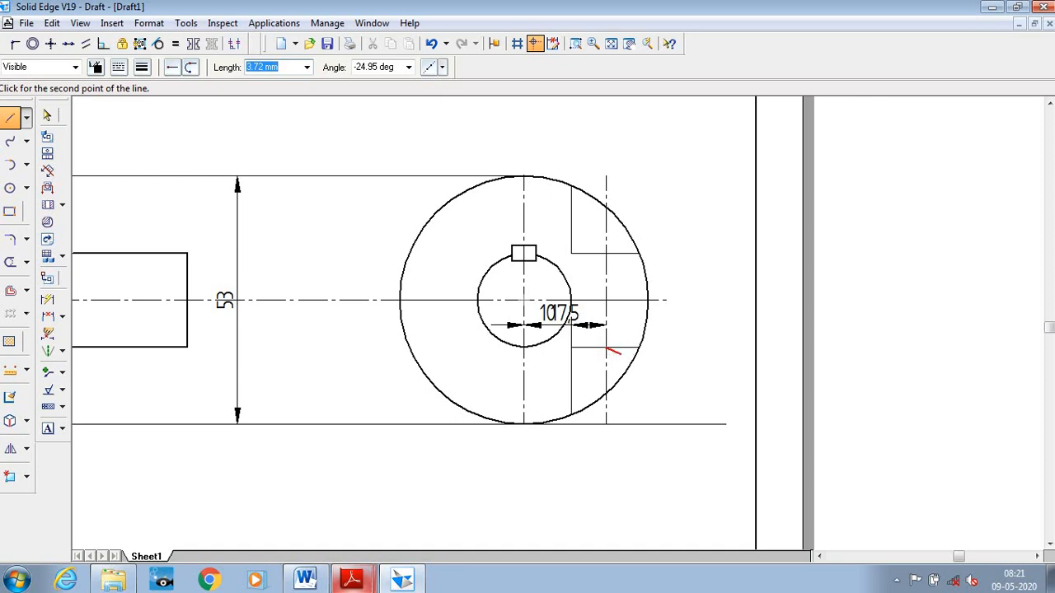
{"action": "type", "text": "00"}
{"action": "key", "text": "Tab"}
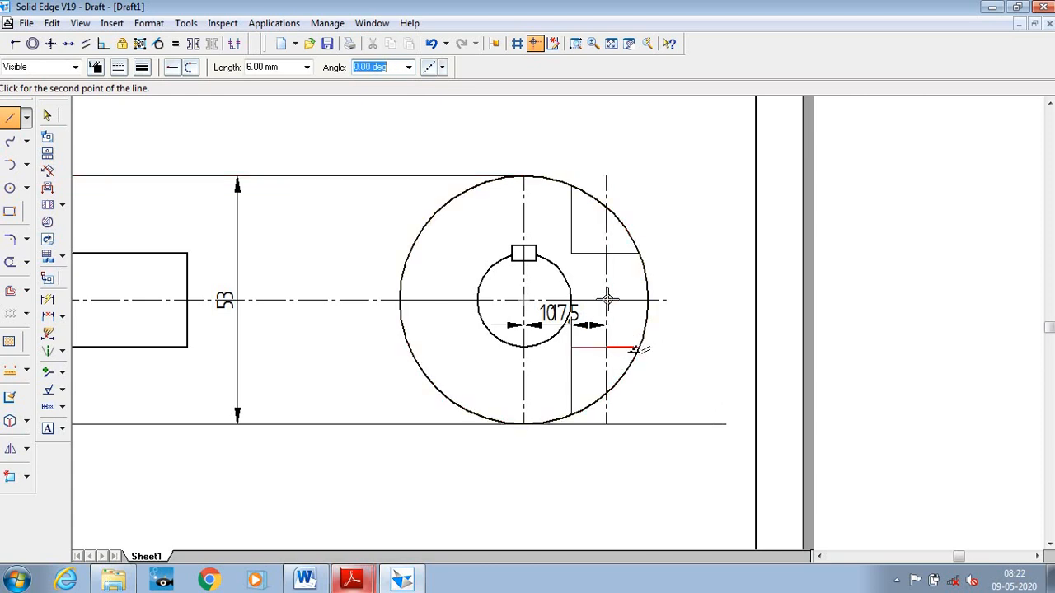
{"action": "left_click", "coordinate": [279, 67]}
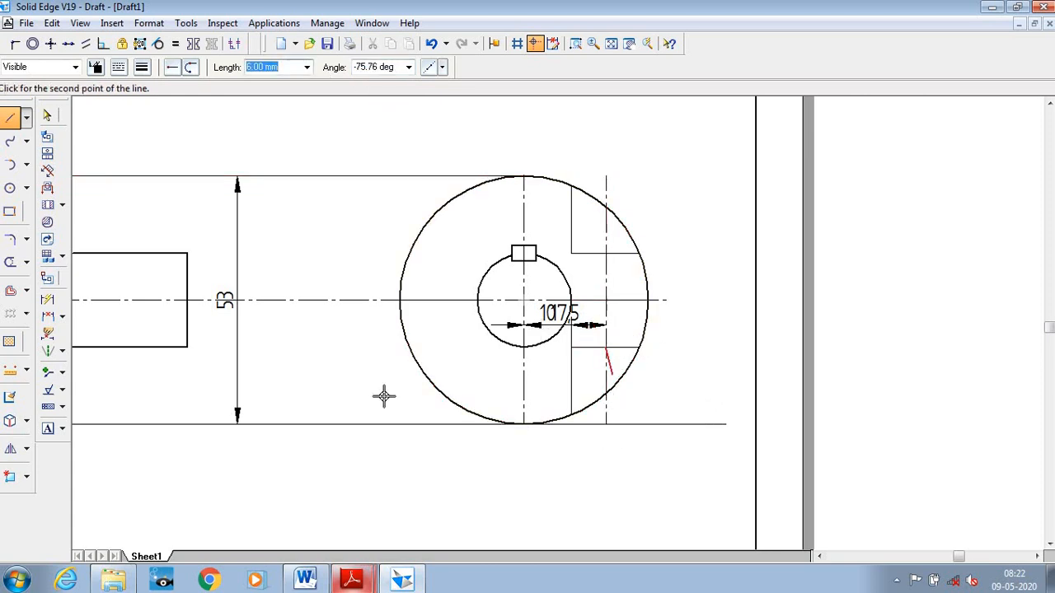
{"action": "type", "text": "4"}
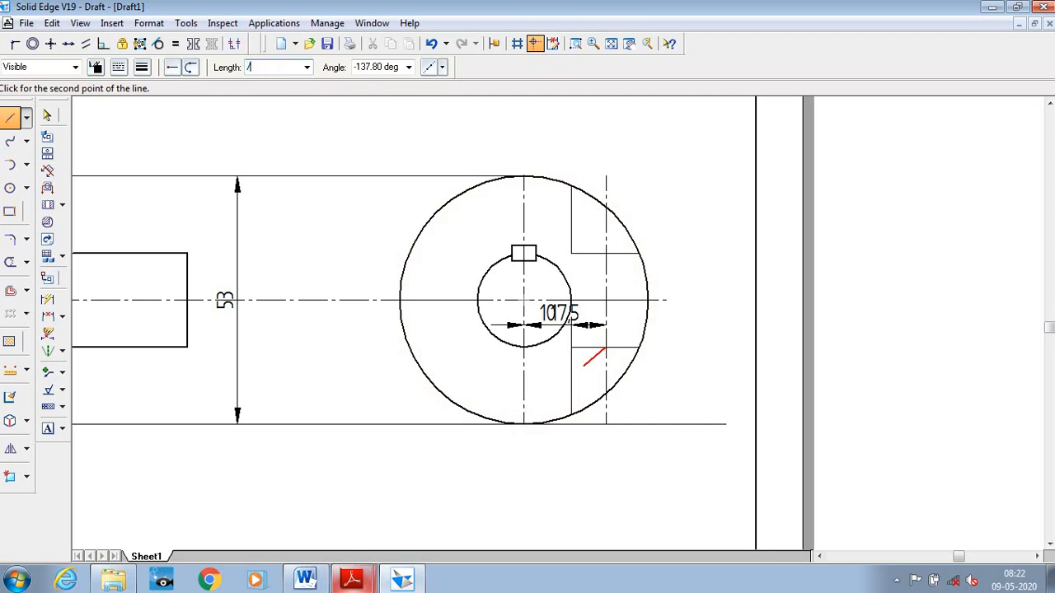
{"action": "type", "text": "9.6"}
{"action": "key", "text": "Return"}
{"action": "type", "text": "3"}
{"action": "key", "text": "Tab"}
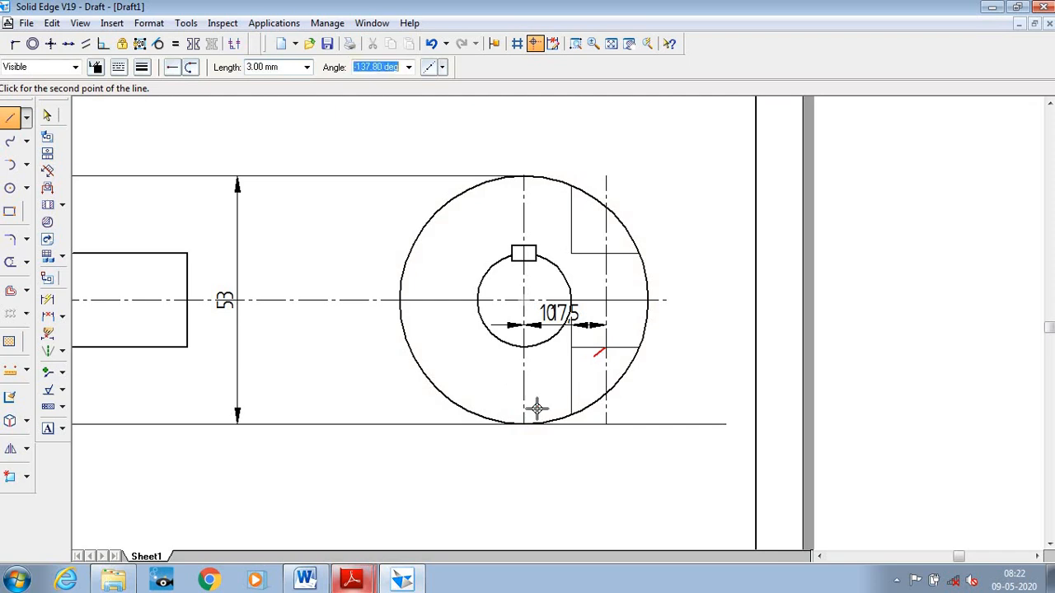
{"action": "left_click", "coordinate": [595, 348]}
{"action": "left_click", "coordinate": [591, 253]}
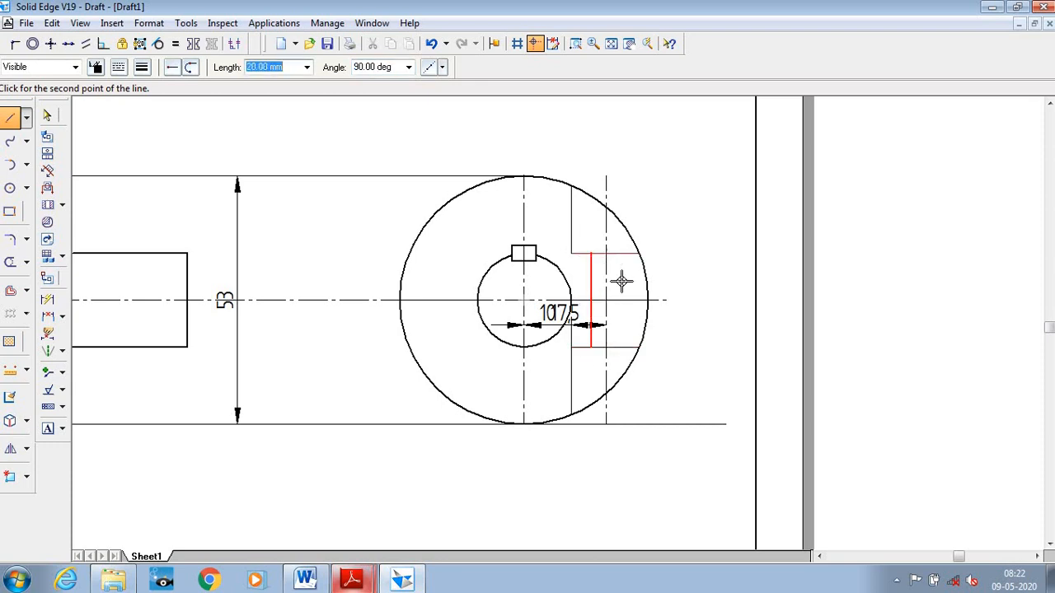
From the bolt axis on the lower recess edge, draw a line 3 mm right and 20 mm up to the upper recess edge.
{"action": "left_click", "coordinate": [606, 347]}
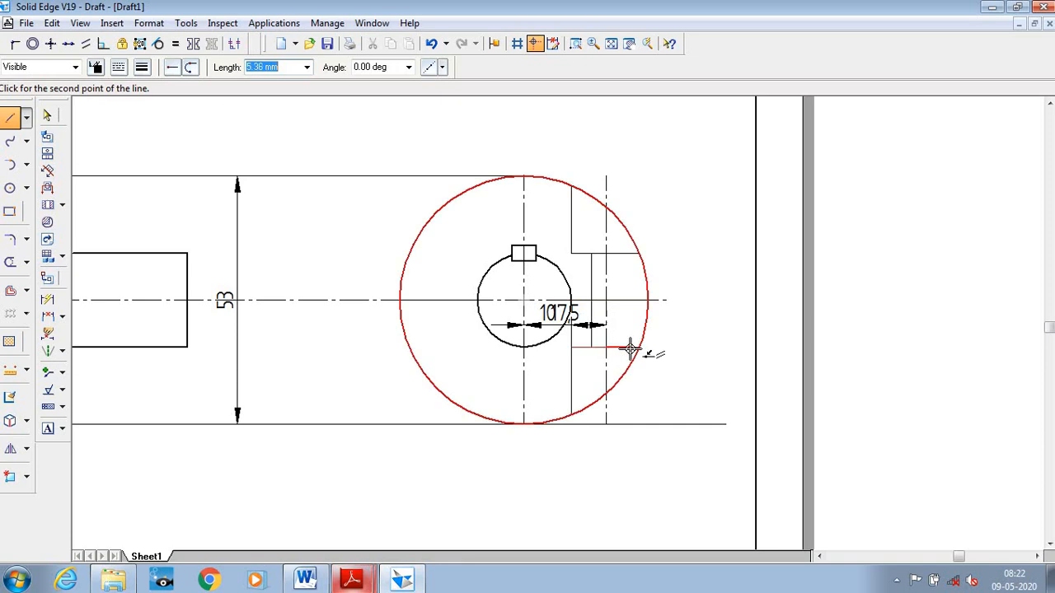
{"action": "type", "text": "3"}
{"action": "key", "text": "Tab"}
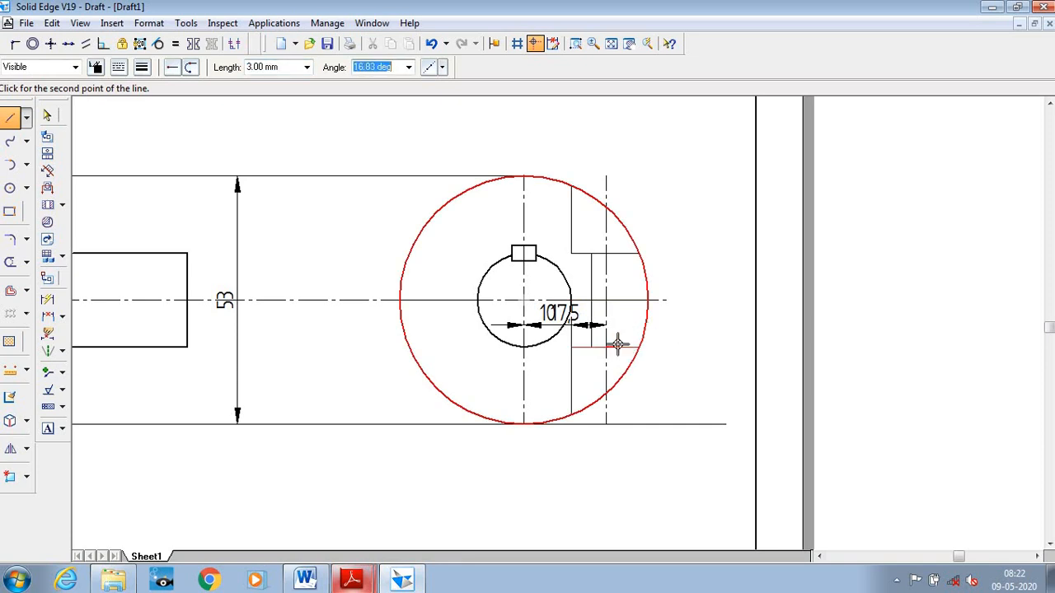
{"action": "left_click", "coordinate": [619, 349]}
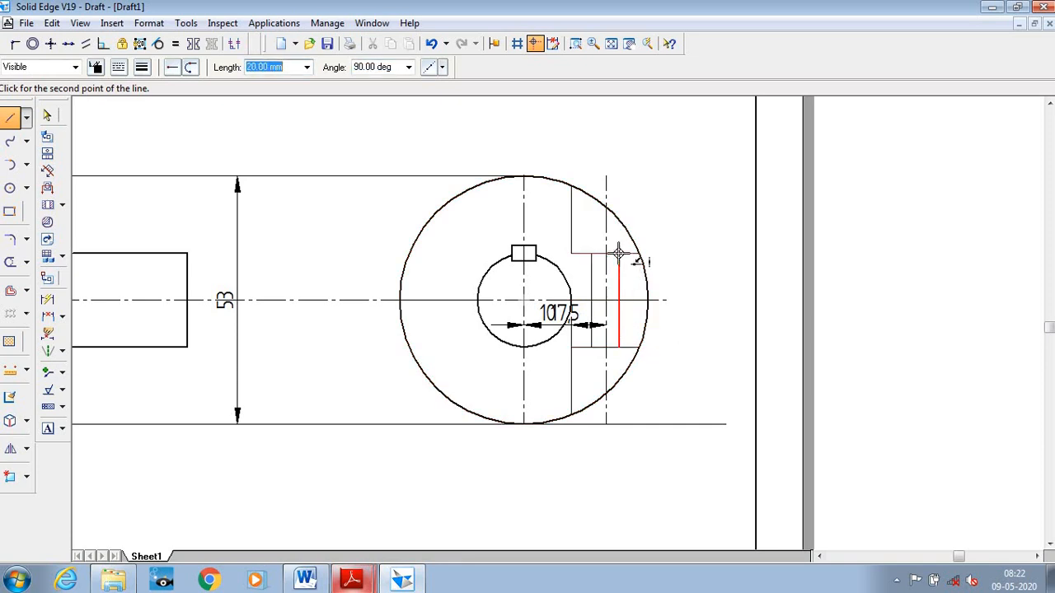
{"action": "left_click", "coordinate": [659, 251]}
{"action": "right_click", "coordinate": [671, 237]}
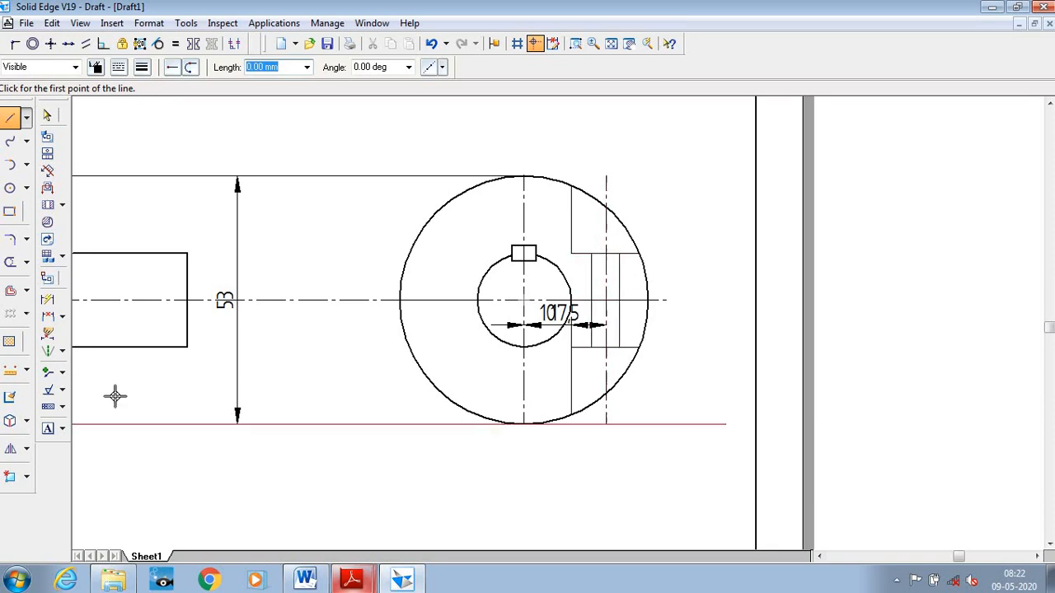
From the bolt axis on the upper recess edge, draw a line 6 mm left and 0.8*6 (4.80 mm) up for the bolt head.
{"action": "key", "text": "Tab"}
{"action": "key", "text": "Tab"}
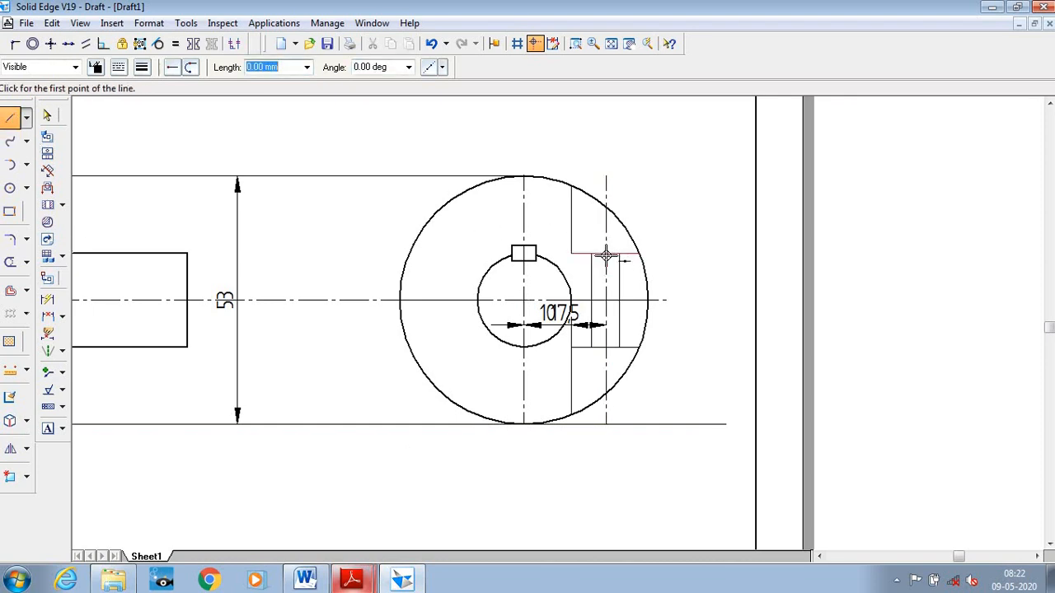
{"action": "left_click", "coordinate": [606, 256]}
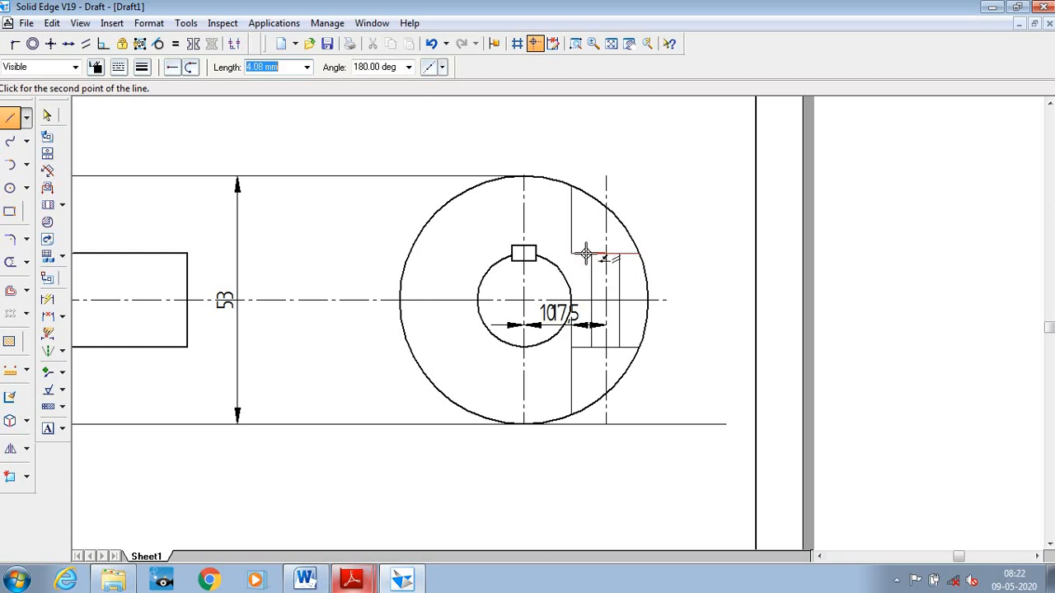
{"action": "type", "text": "6"}
{"action": "key", "text": "Tab"}
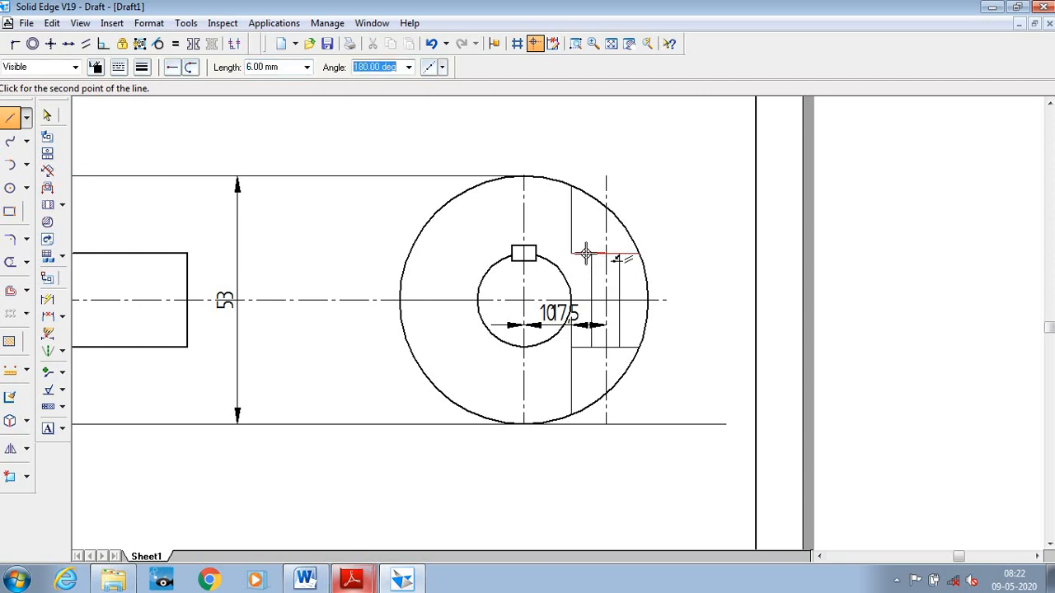
{"action": "left_click", "coordinate": [582, 247]}
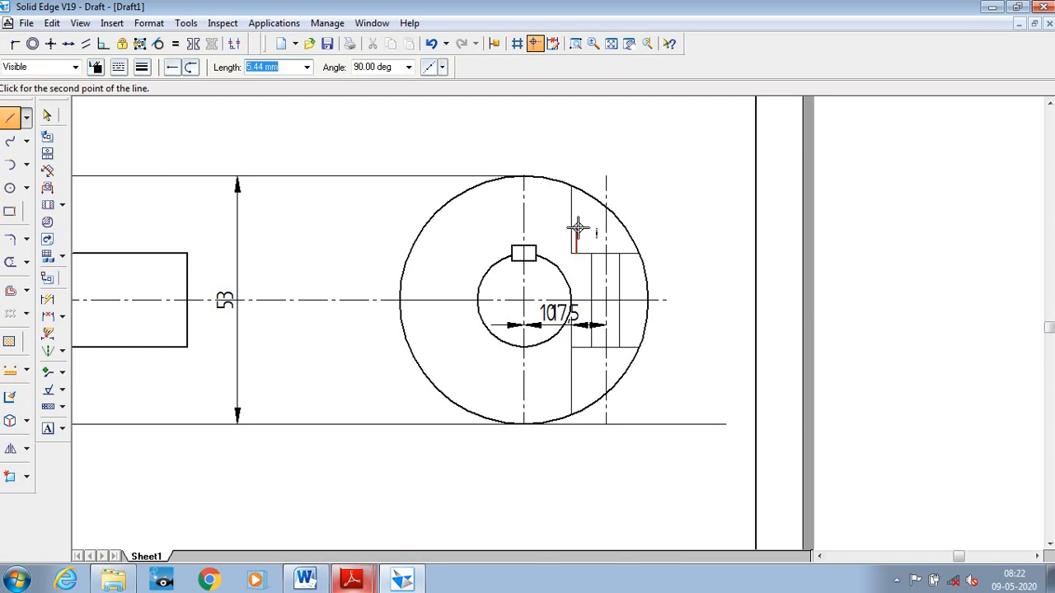
{"action": "type", "text": "0.8*6"}
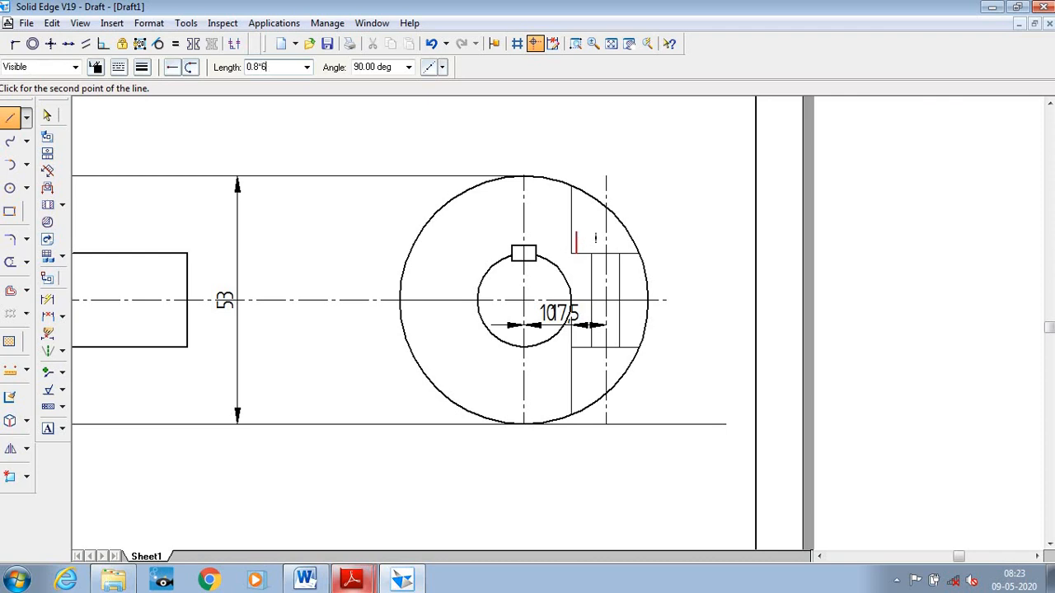
{"action": "key", "text": "Tab"}
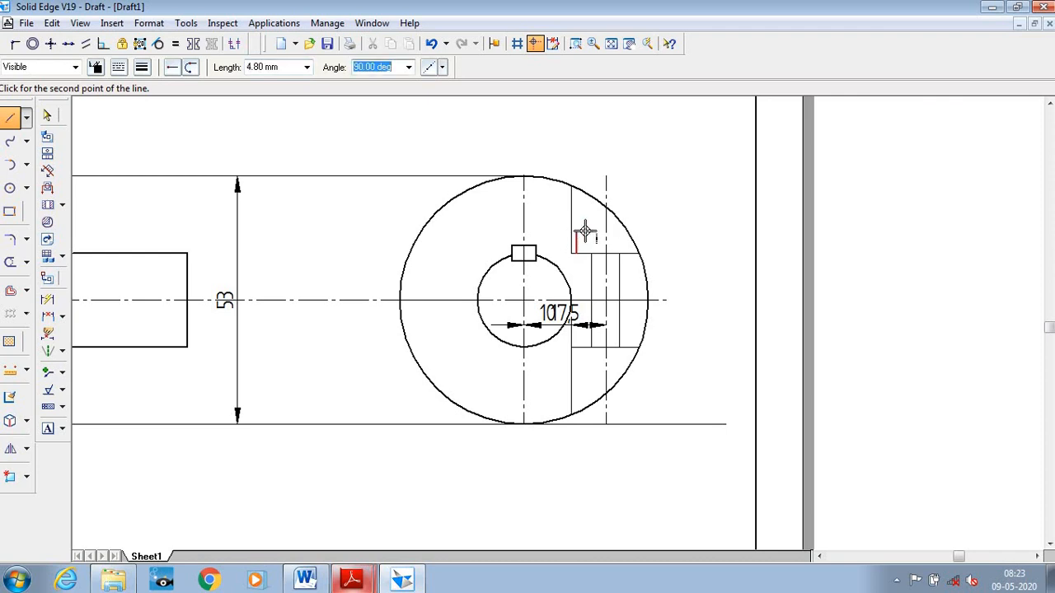
{"action": "left_click", "coordinate": [578, 233]}
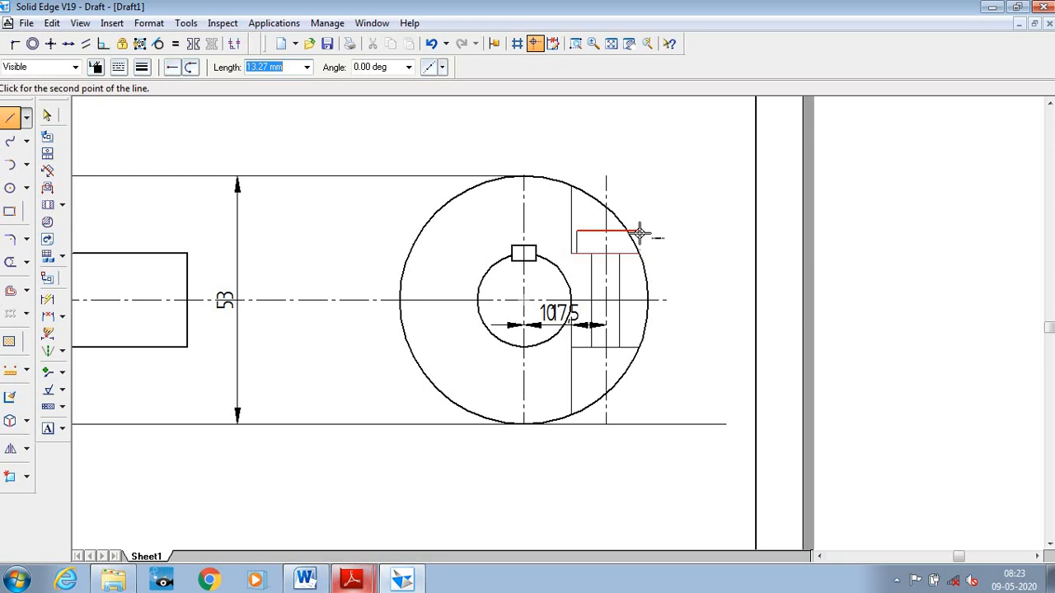
Complete the bolt head outline with a 12 mm horizontal line to the right and a vertical line down to the recess edge.
{"action": "type", "text": "12"}
{"action": "key", "text": "Tab"}
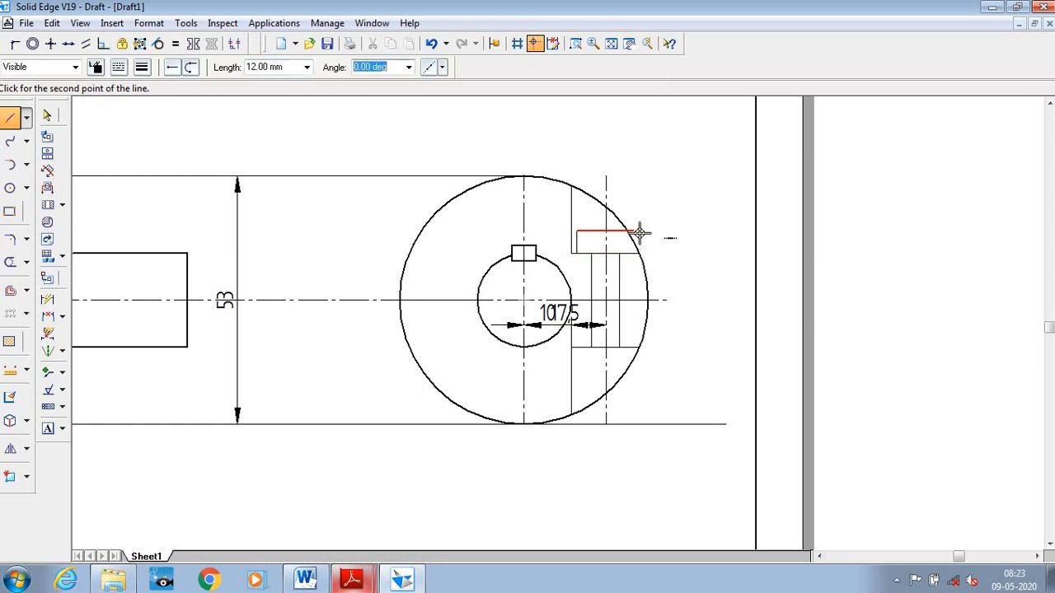
{"action": "left_click", "coordinate": [634, 231]}
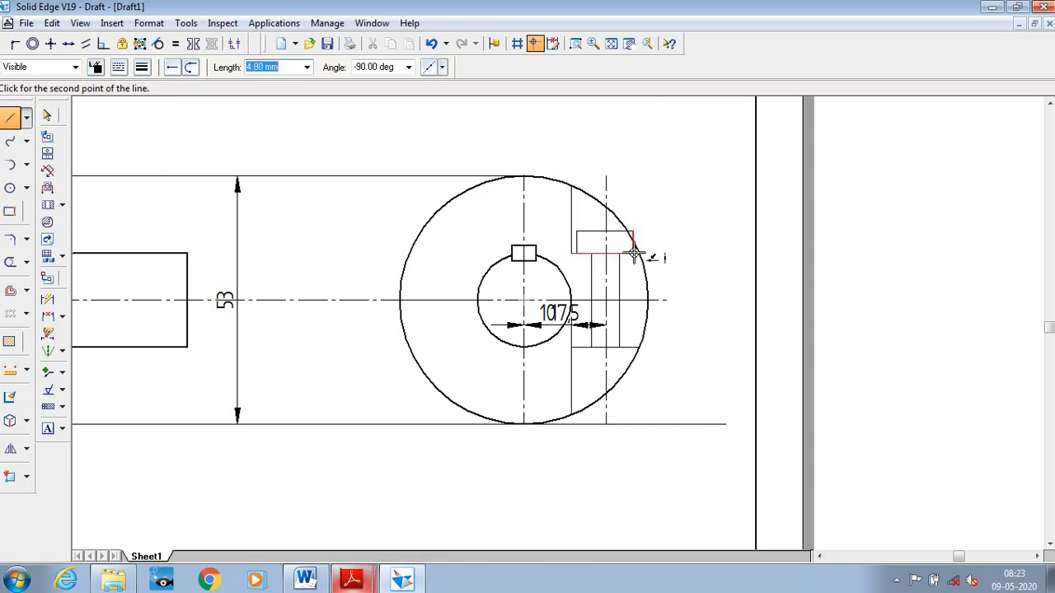
{"action": "left_click", "coordinate": [634, 253]}
{"action": "right_click", "coordinate": [621, 259]}
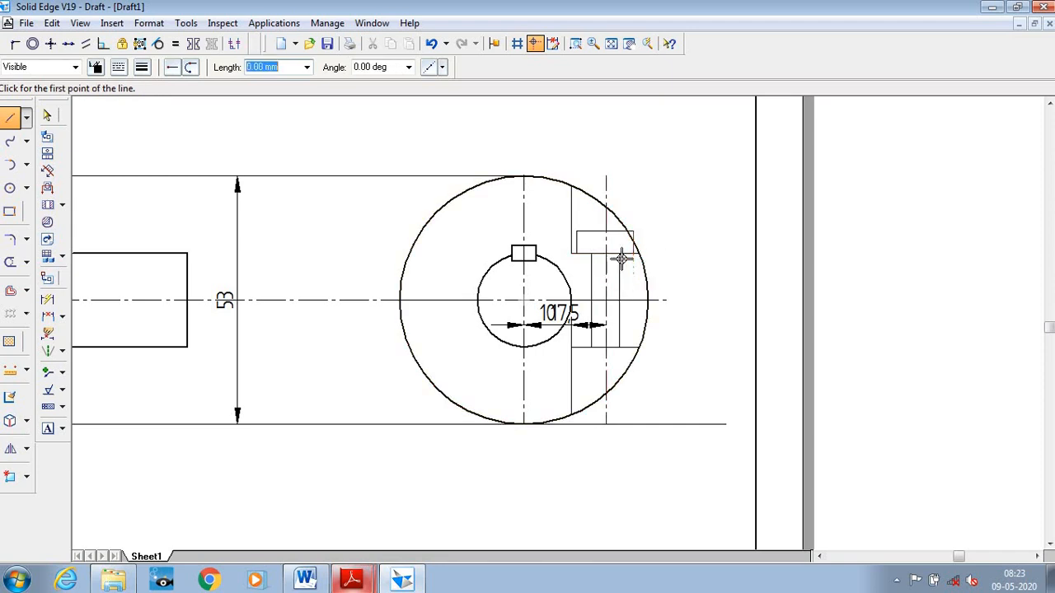
Extend both bolt shank edges vertically through the bolt head to its top edge.
{"action": "left_click", "coordinate": [618, 232]}
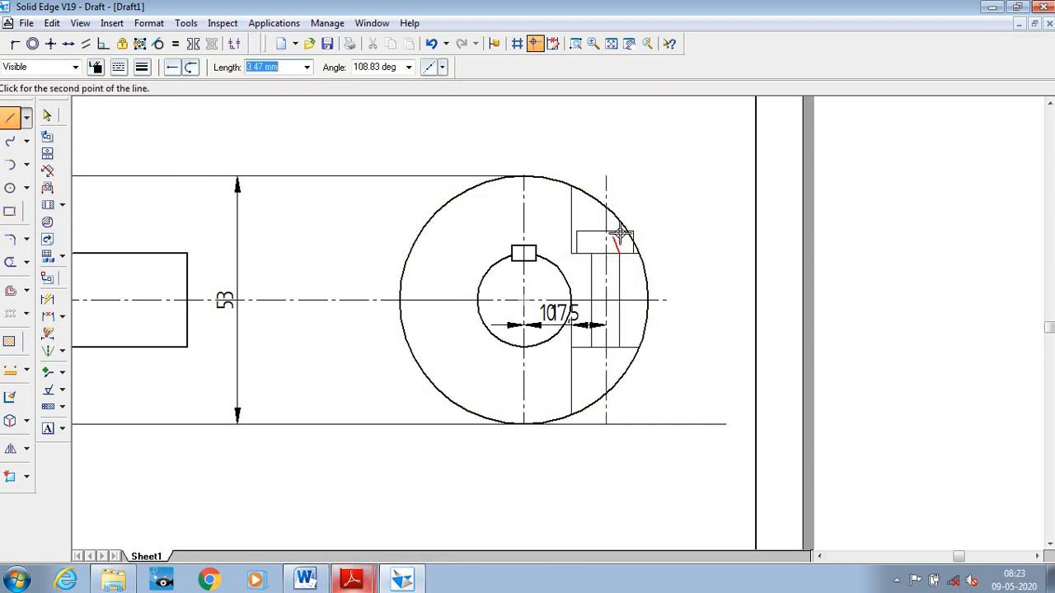
{"action": "left_click", "coordinate": [628, 280]}
{"action": "right_click", "coordinate": [619, 271]}
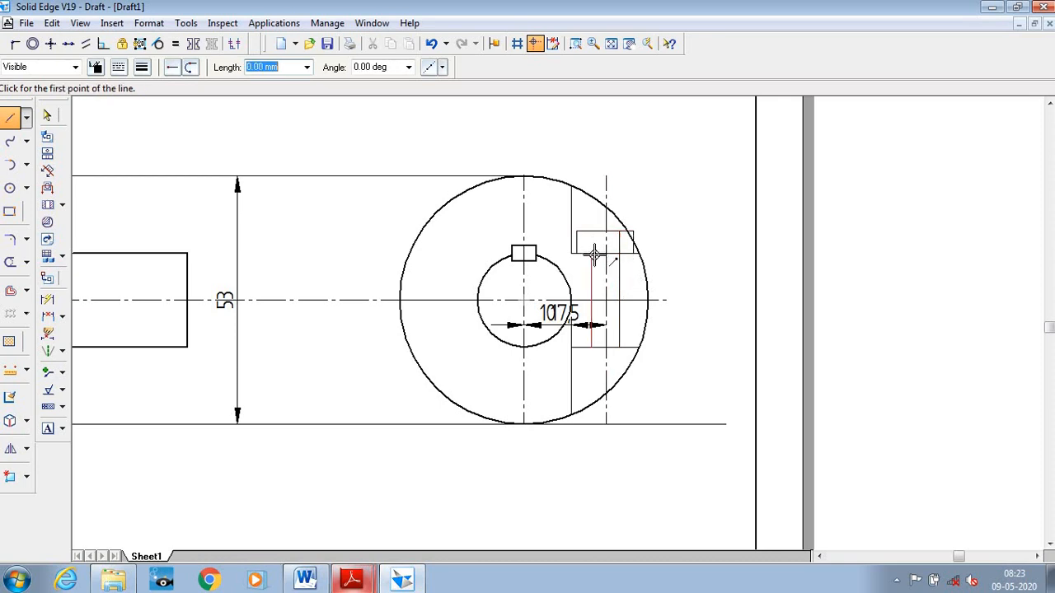
{"action": "left_click", "coordinate": [591, 232]}
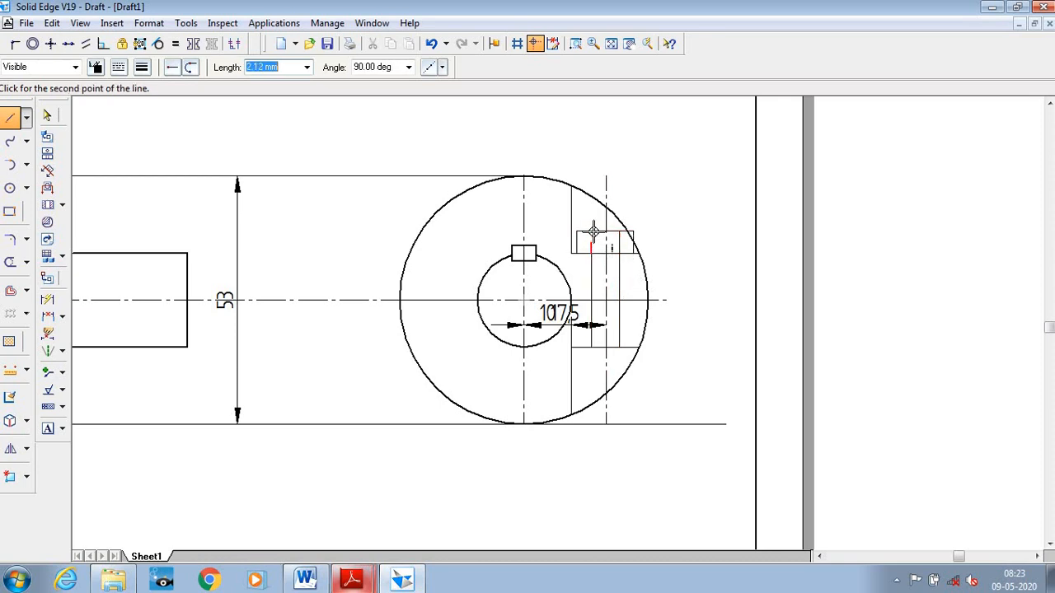
{"action": "right_click", "coordinate": [624, 270]}
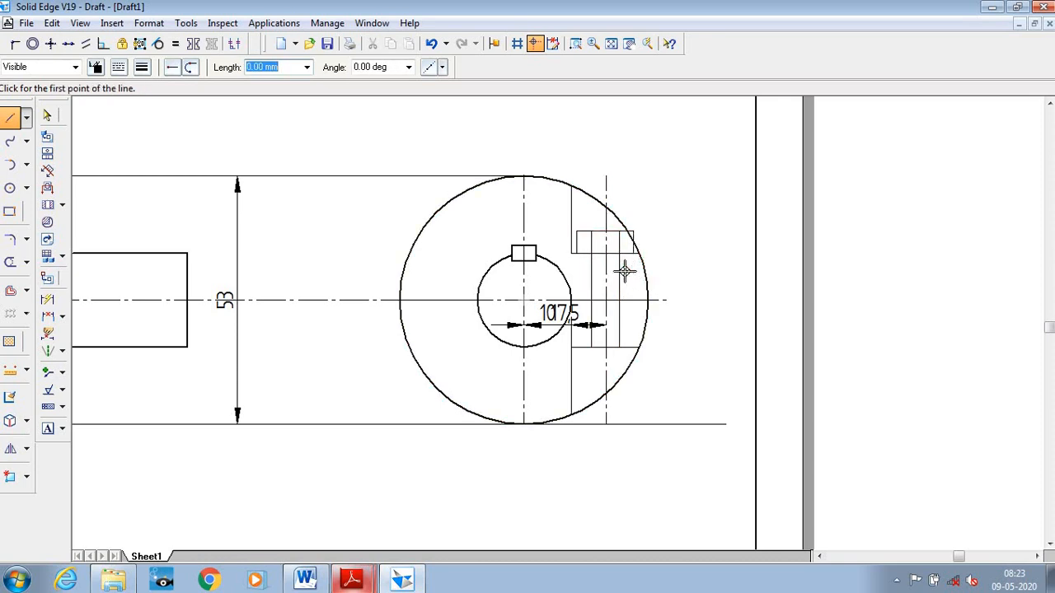
Draw a centre-point arc of about 2.1 mm radius across the left face of the bolt head, below its top edge.
{"action": "left_click", "coordinate": [25, 144]}
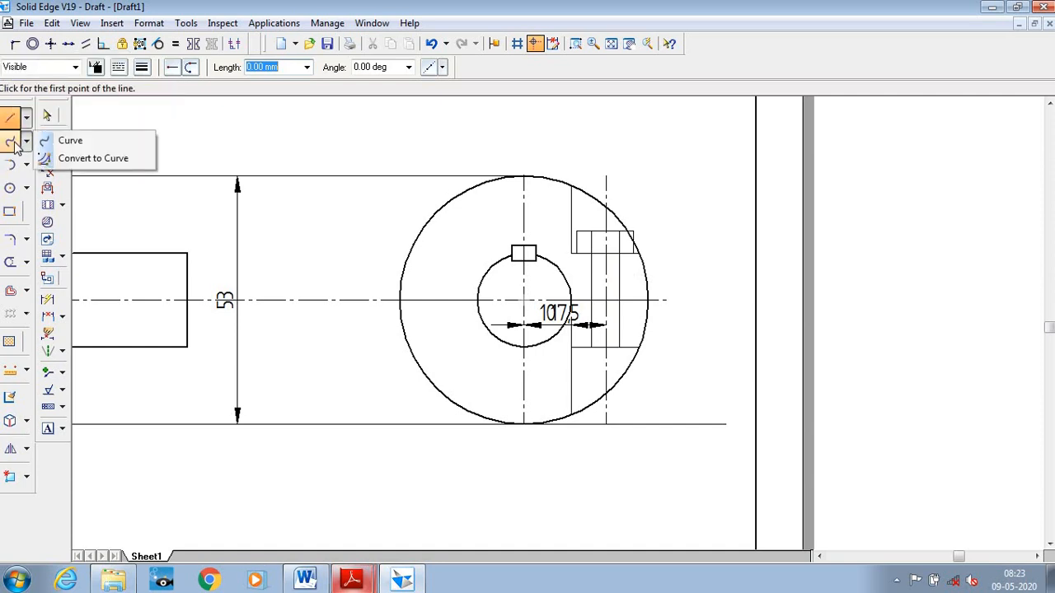
{"action": "left_click", "coordinate": [25, 164]}
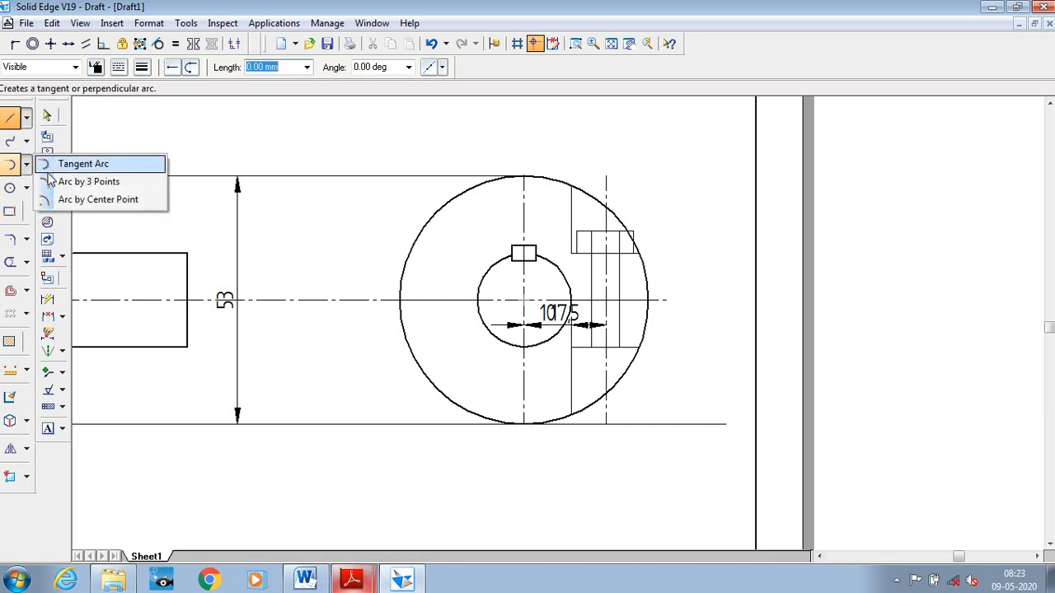
{"action": "left_click", "coordinate": [82, 199]}
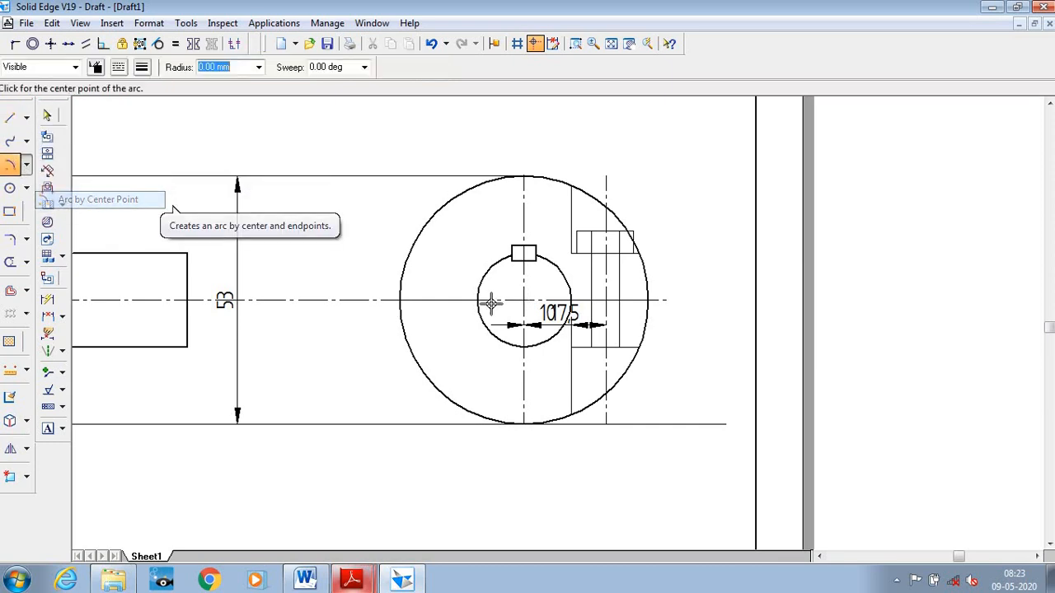
{"action": "left_click", "coordinate": [584, 244]}
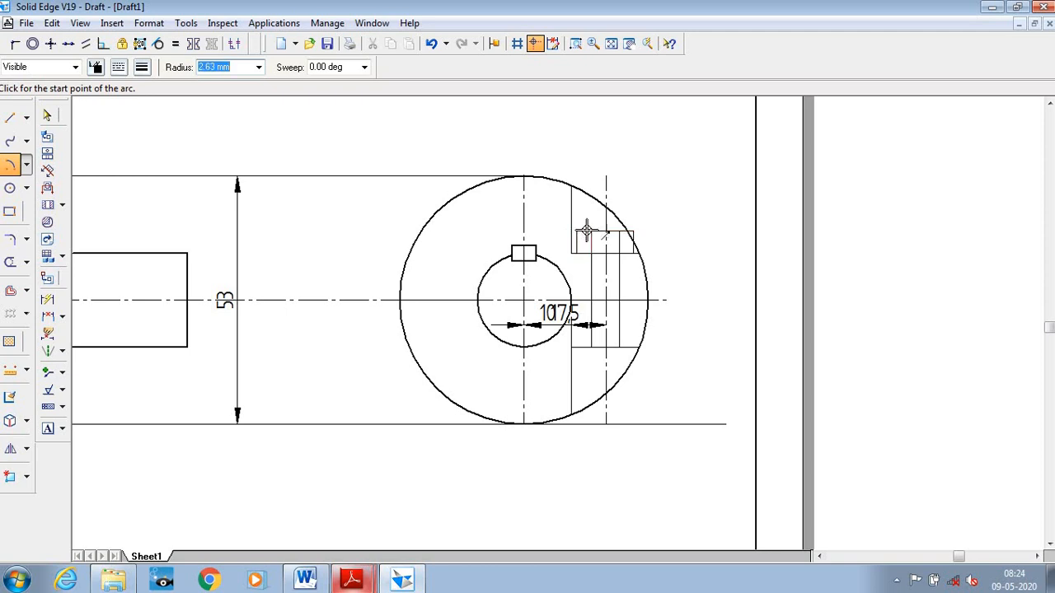
{"action": "right_click", "coordinate": [606, 240]}
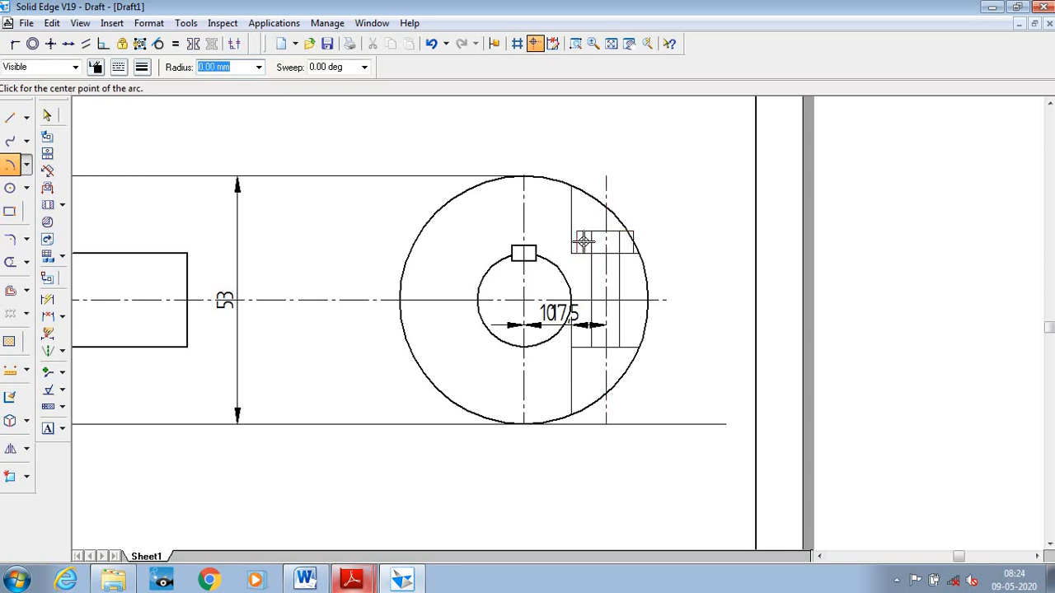
{"action": "left_click", "coordinate": [584, 239]}
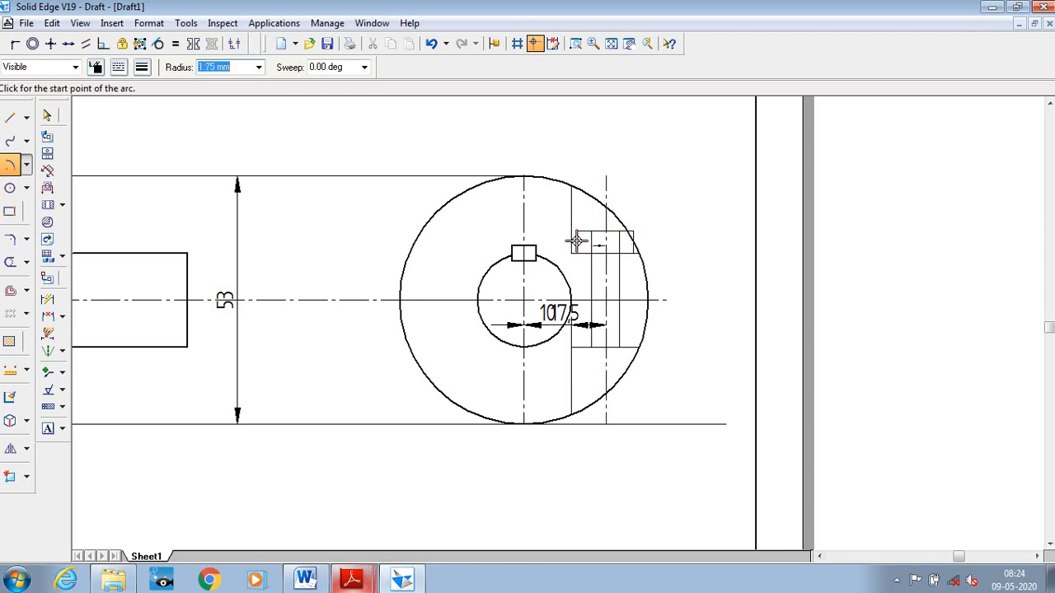
{"action": "left_click", "coordinate": [582, 234]}
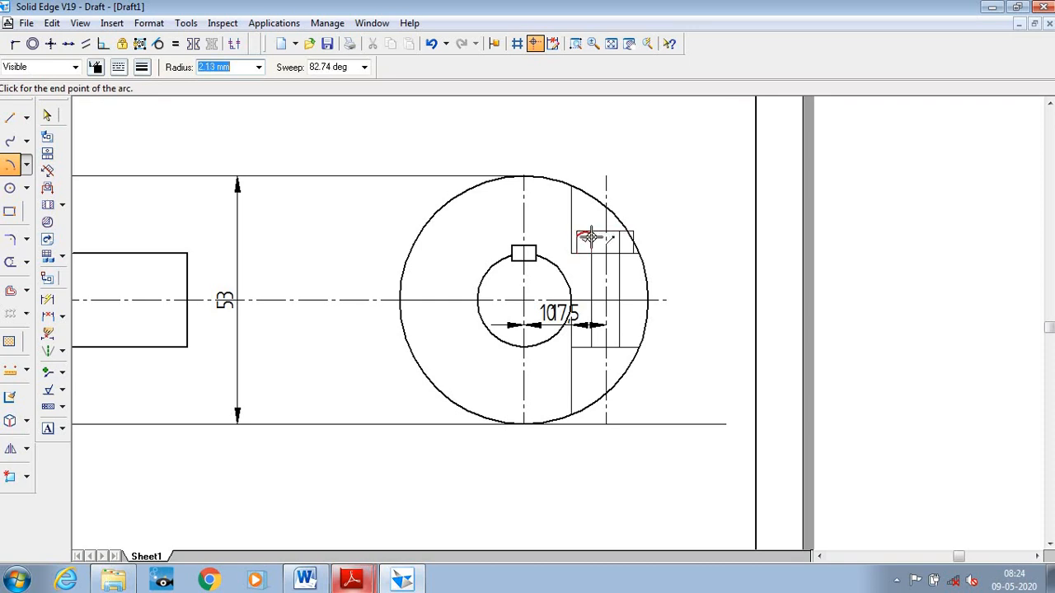
{"action": "left_click", "coordinate": [590, 236]}
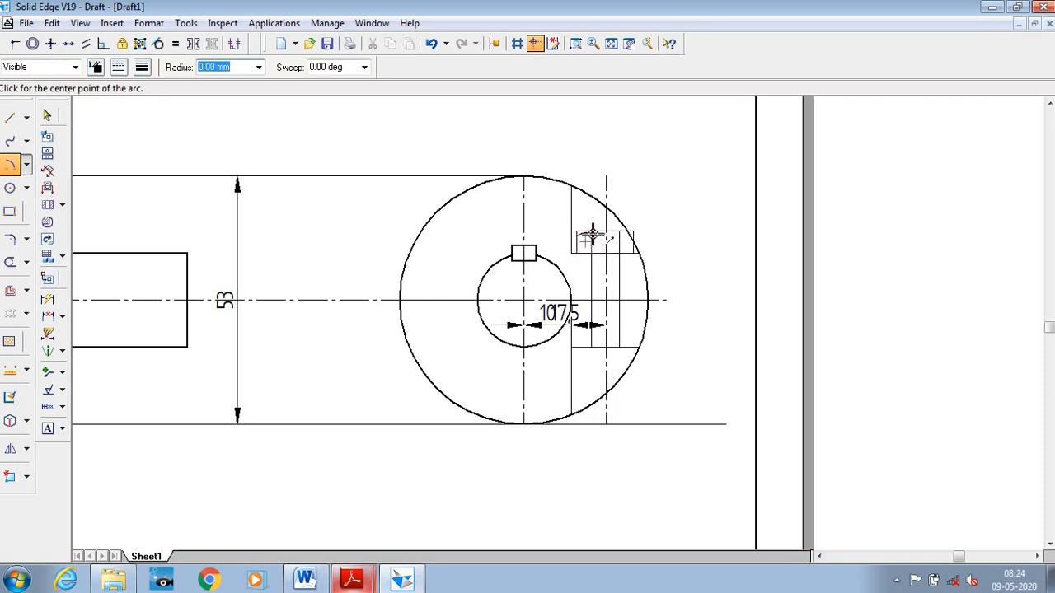
Draw an arc of about 5.1 mm radius across the middle face of the bolt head, centred on the bolt axis.
{"action": "left_click", "coordinate": [607, 250]}
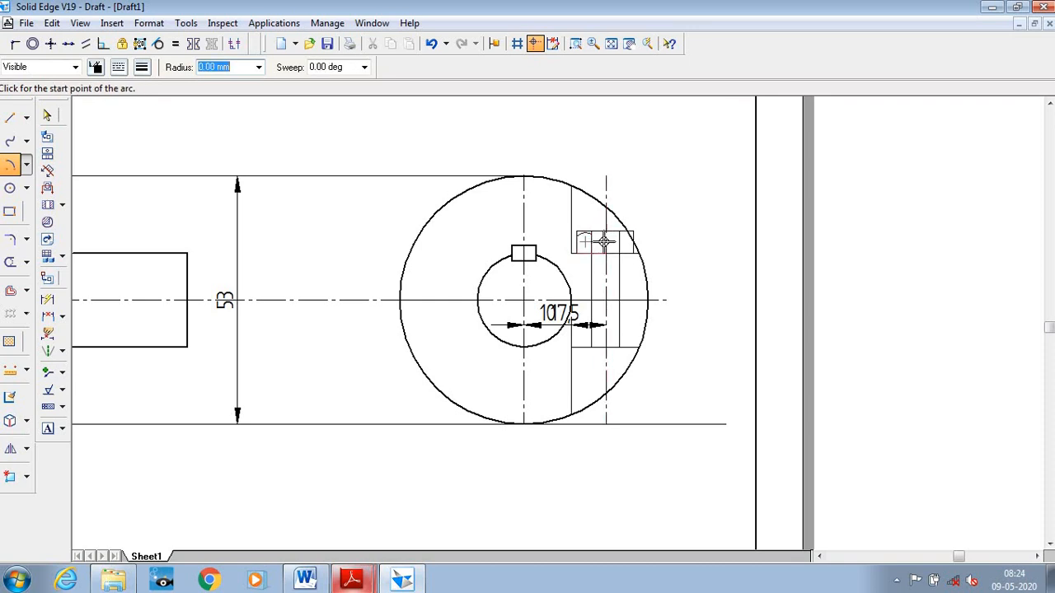
{"action": "left_click", "coordinate": [596, 235]}
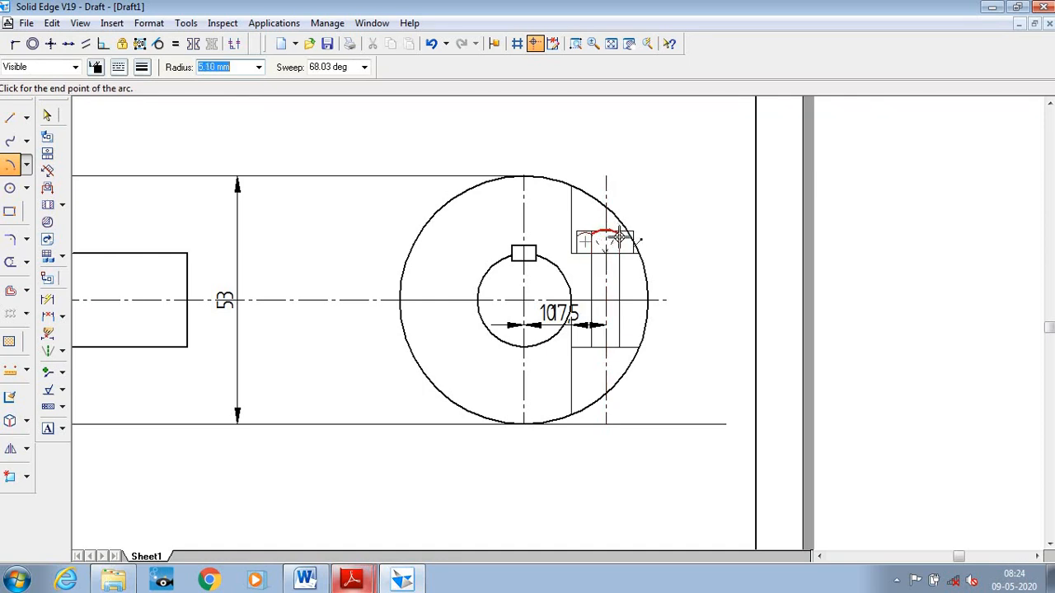
{"action": "left_click", "coordinate": [619, 238]}
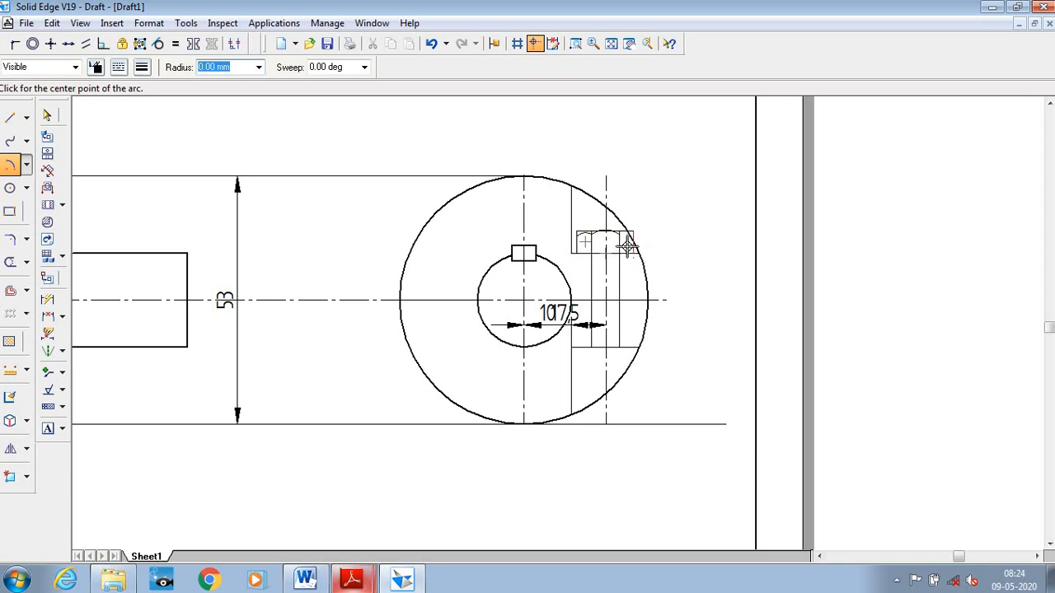
Try to draw a matching centre-point arc across the right face of the bolt head.
{"action": "left_click", "coordinate": [624, 237]}
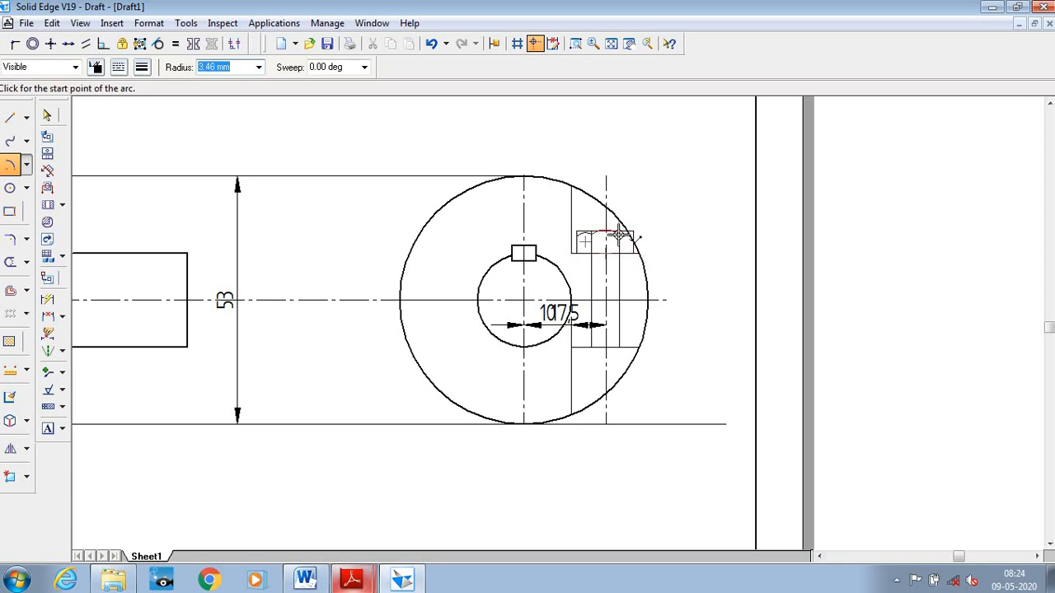
{"action": "left_click", "coordinate": [631, 234]}
{"action": "left_click", "coordinate": [622, 239]}
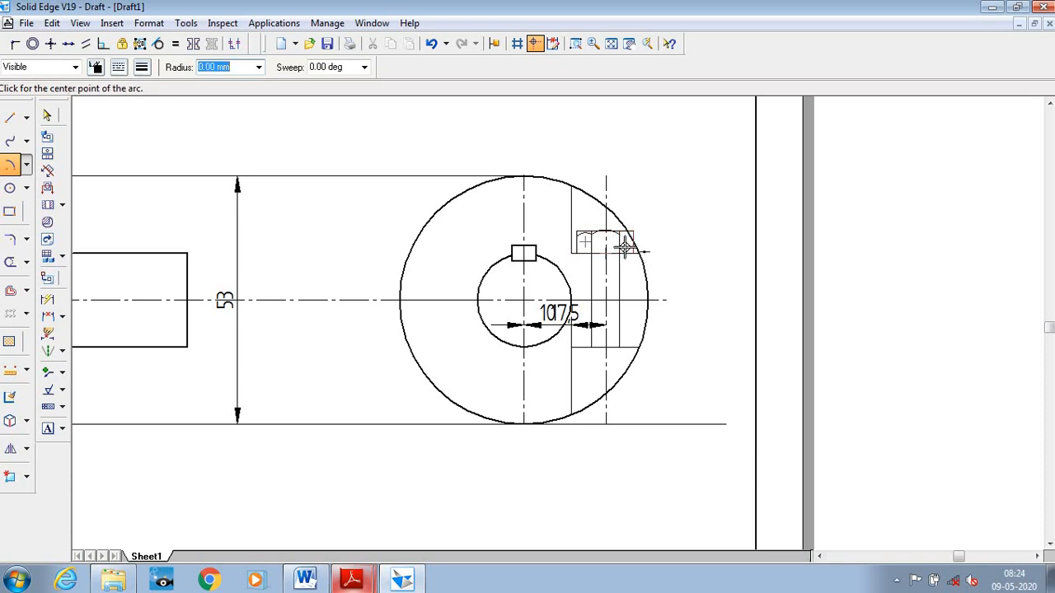
{"action": "left_click", "coordinate": [618, 237]}
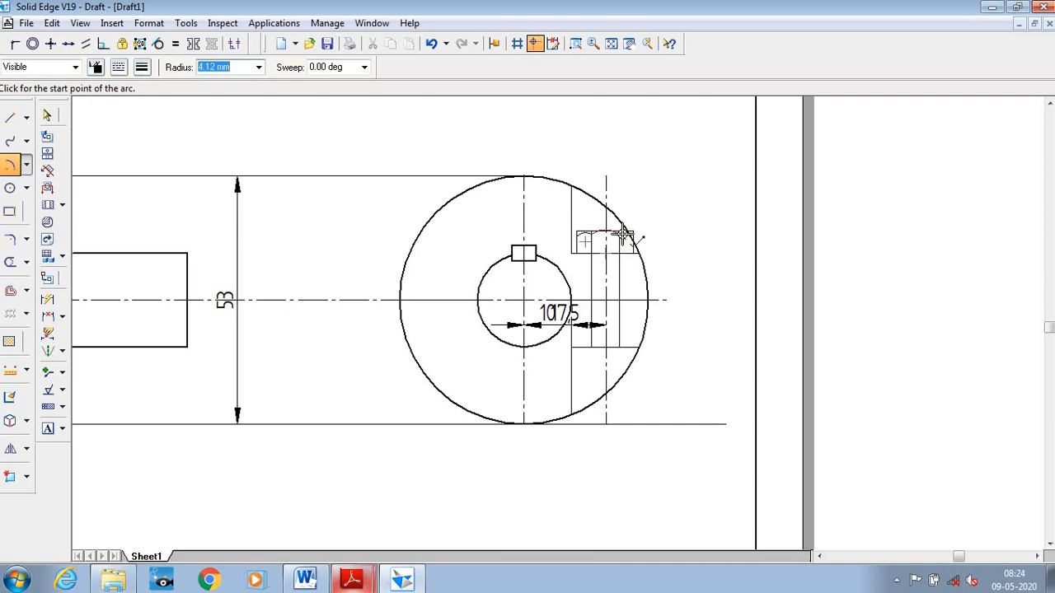
{"action": "left_click", "coordinate": [625, 234]}
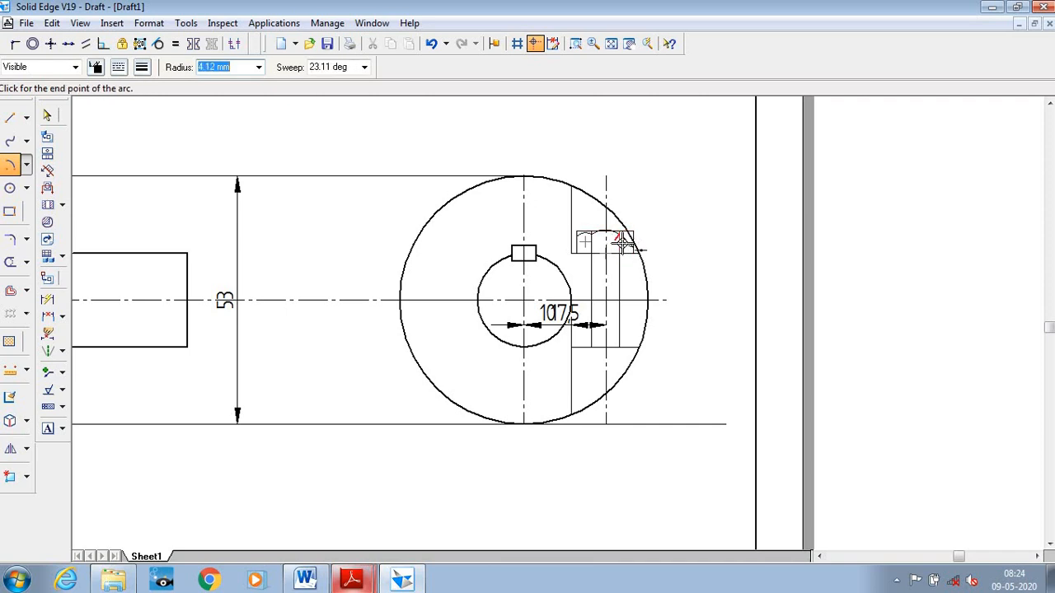
{"action": "left_click", "coordinate": [624, 238]}
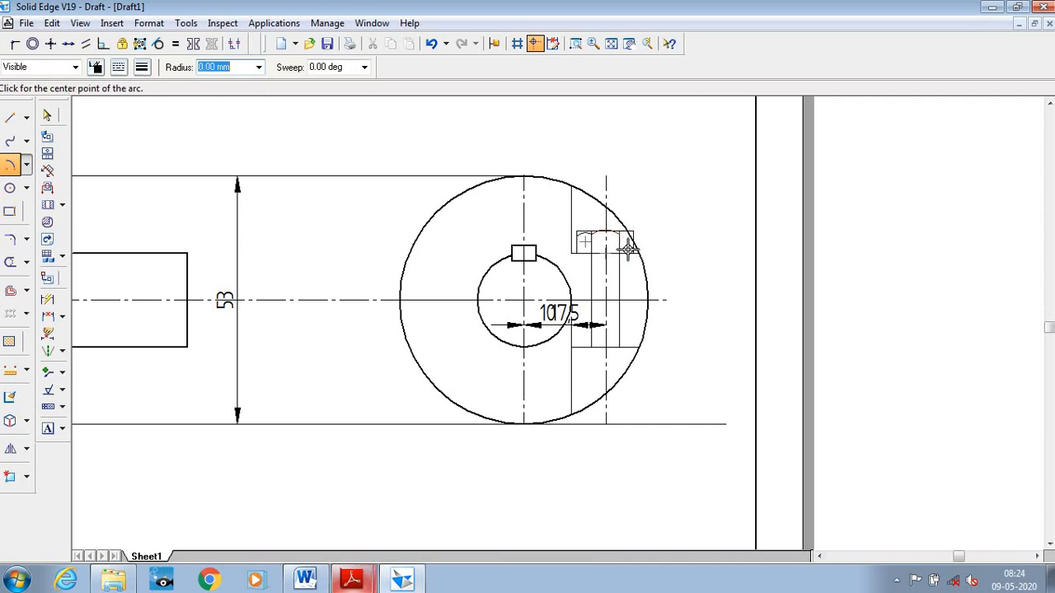
{"action": "left_click", "coordinate": [576, 46]}
{"action": "left_click", "coordinate": [600, 207]}
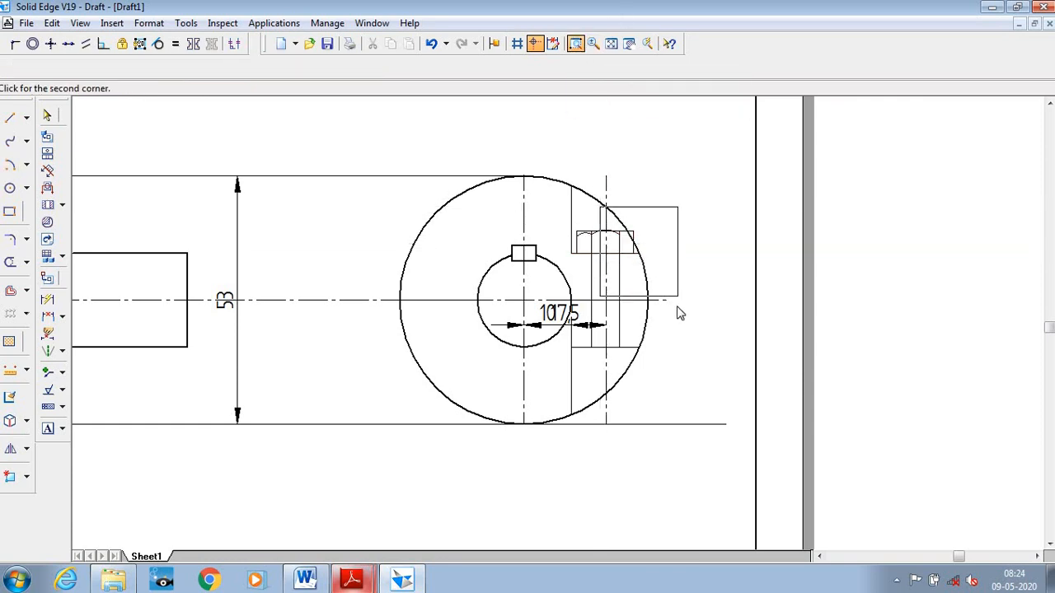
{"action": "left_click", "coordinate": [683, 295]}
{"action": "right_click", "coordinate": [667, 320]}
{"action": "left_click", "coordinate": [471, 292]}
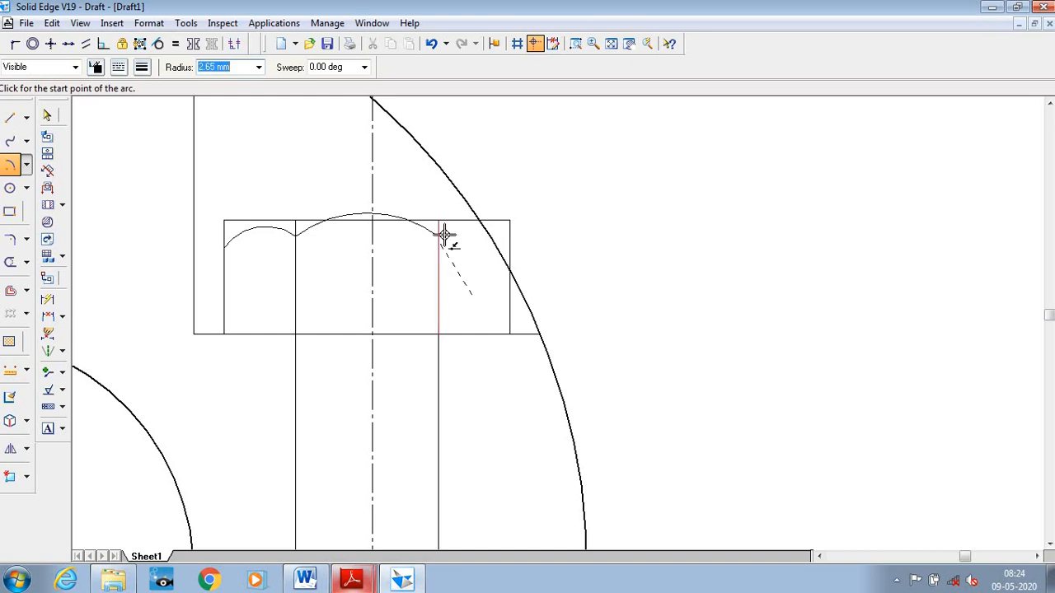
{"action": "left_click", "coordinate": [444, 235]}
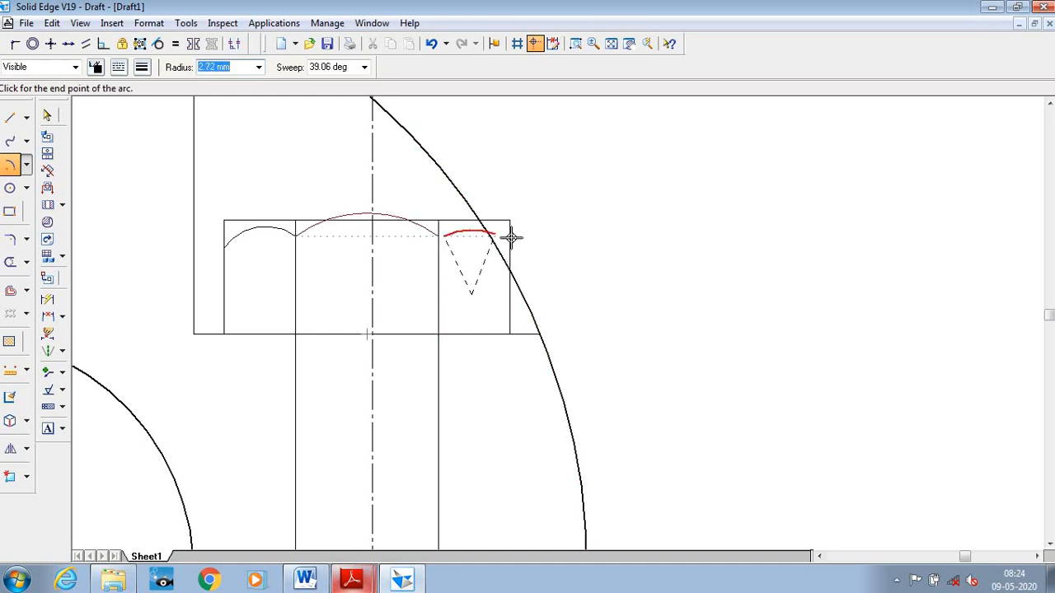
{"action": "right_click", "coordinate": [462, 254]}
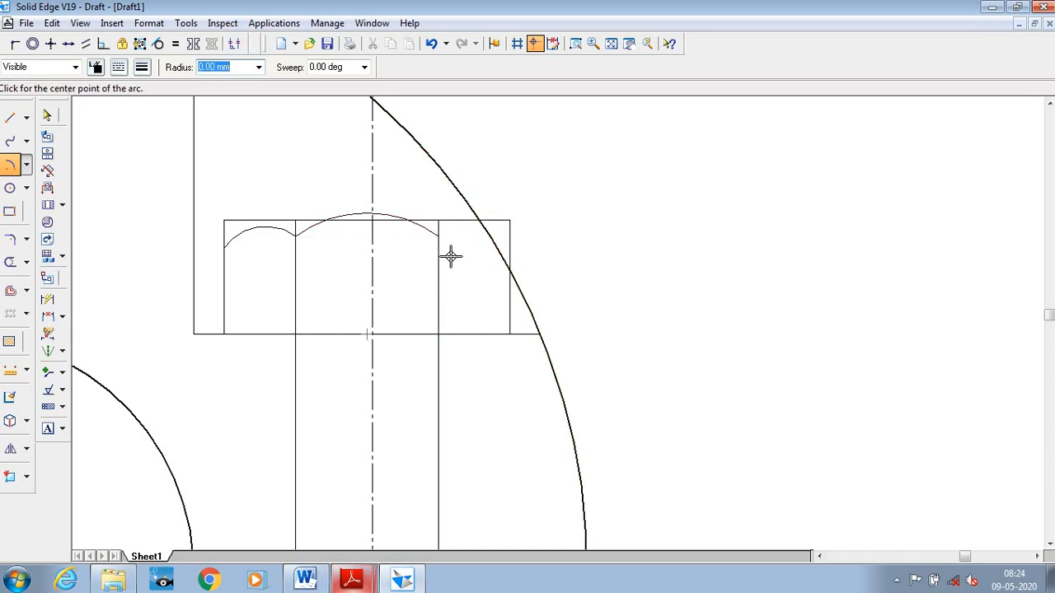
Draw a centre-point arc of about 2 mm radius across the right face of the bolt head, starting at the middle arc's end.
{"action": "left_click", "coordinate": [446, 251]}
{"action": "left_click", "coordinate": [439, 237]}
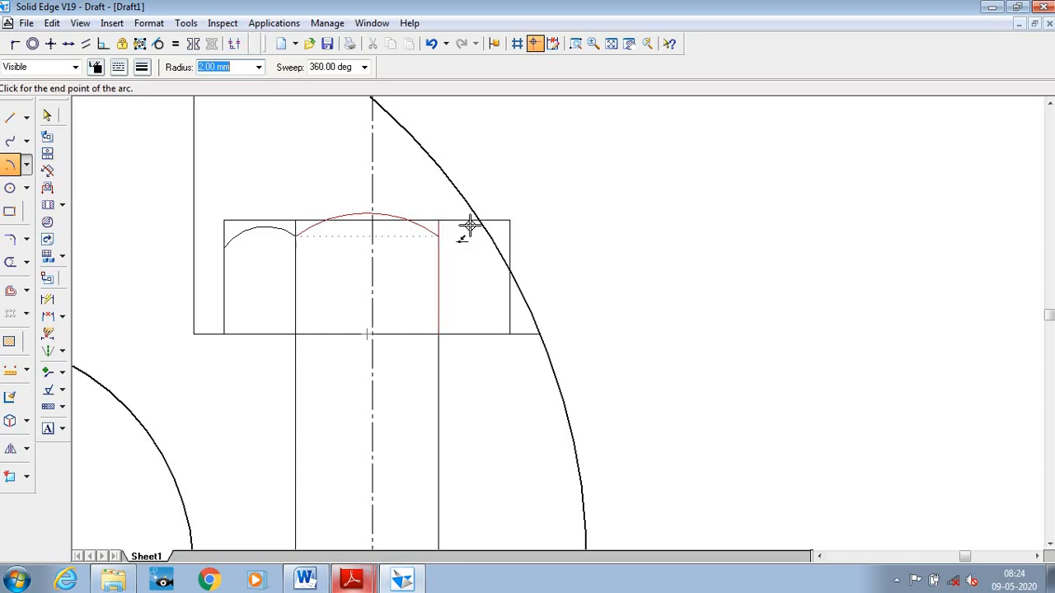
{"action": "left_click", "coordinate": [530, 195]}
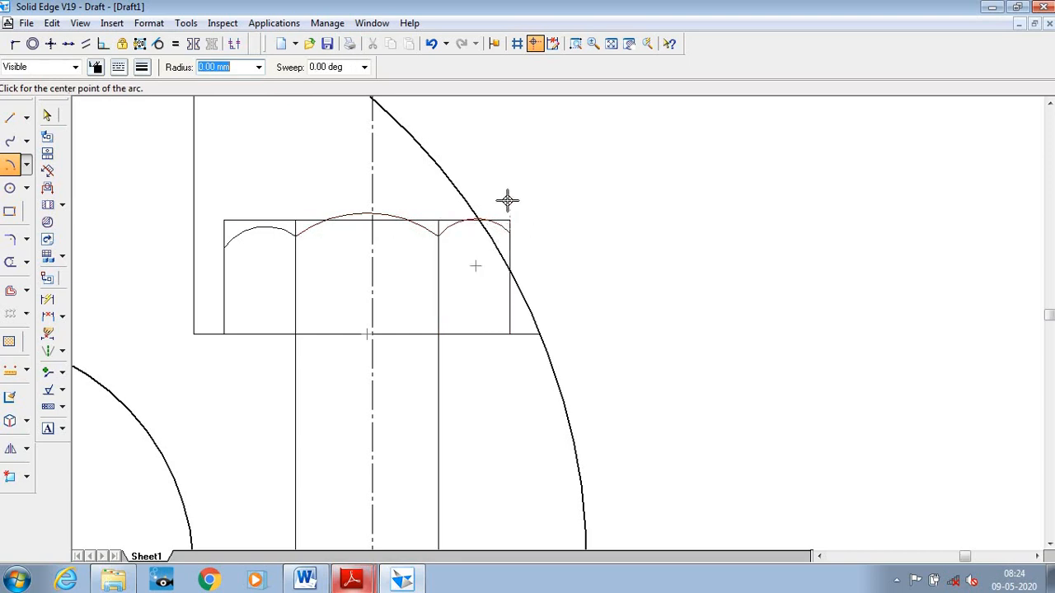
Mirror a copy of the bolt head about the coupling's horizontal centre line to form the nut at the lower recess.
{"action": "left_click", "coordinate": [614, 42]}
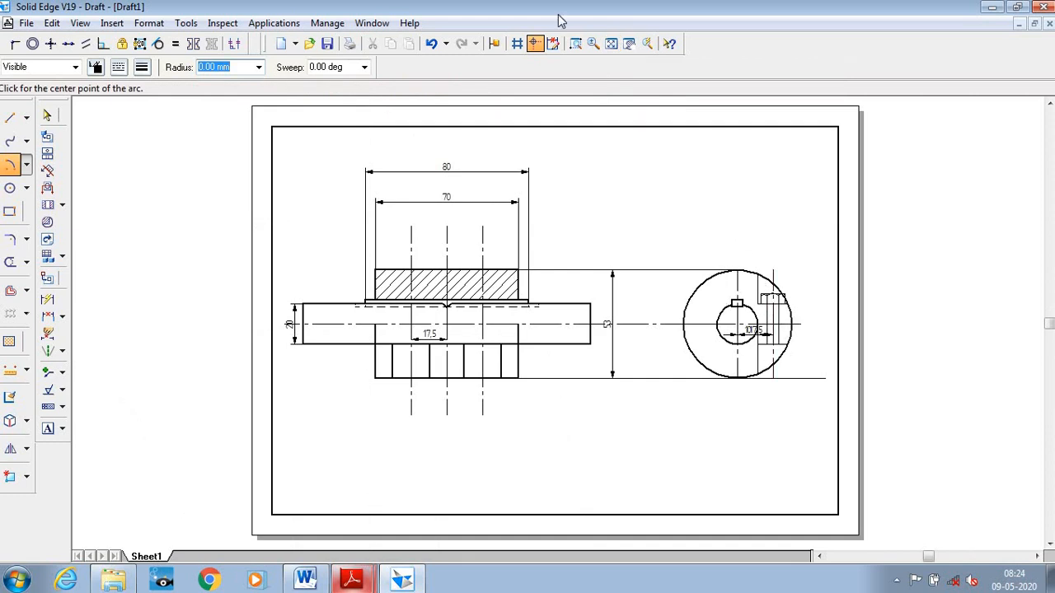
{"action": "left_click", "coordinate": [575, 43]}
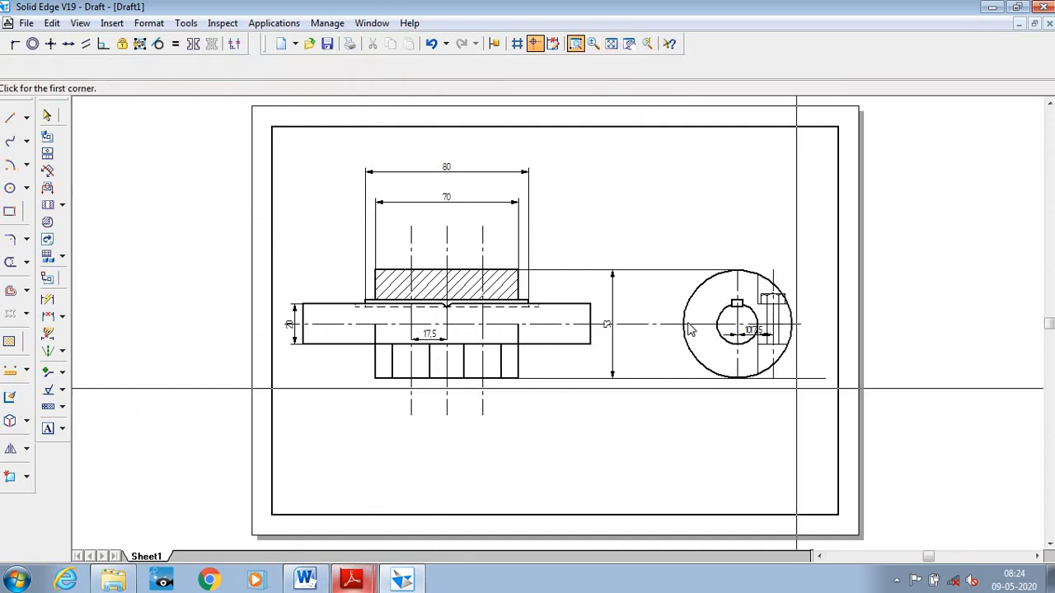
{"action": "left_click", "coordinate": [634, 238]}
{"action": "left_click", "coordinate": [828, 482]}
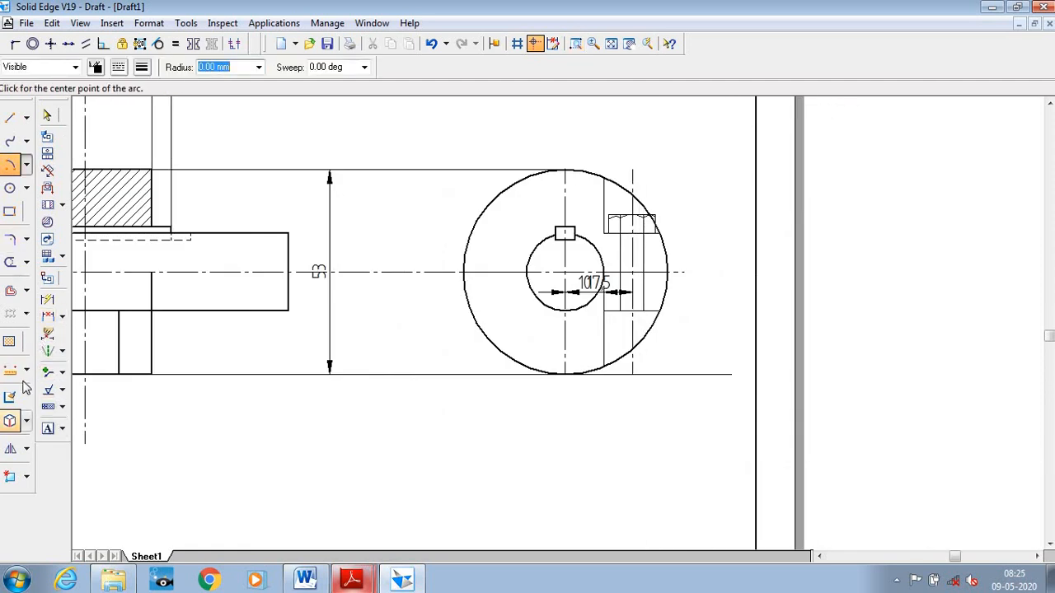
{"action": "left_click", "coordinate": [9, 449]}
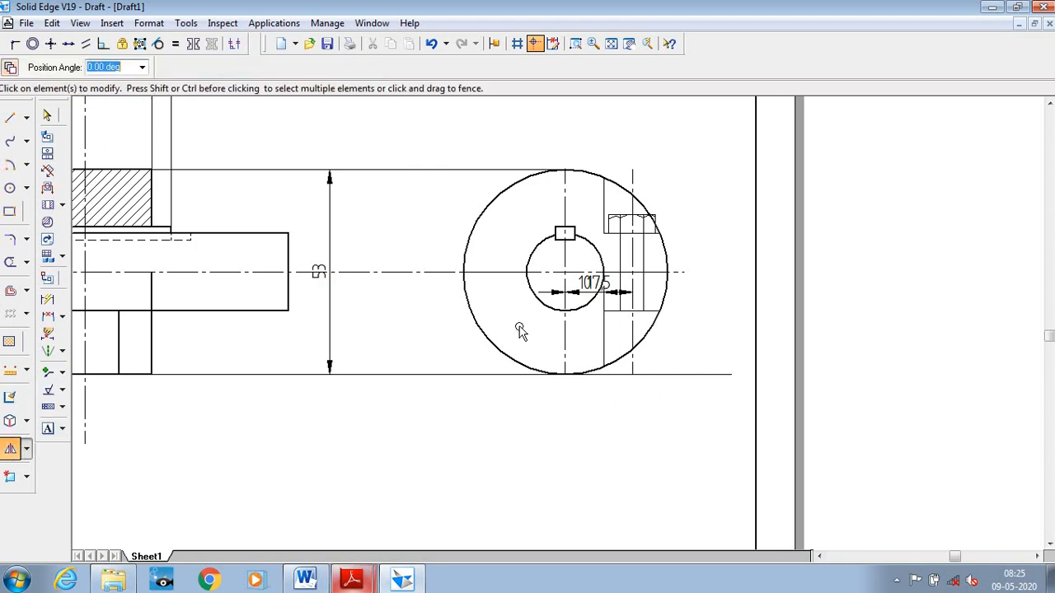
{"action": "left_click", "coordinate": [657, 239]}
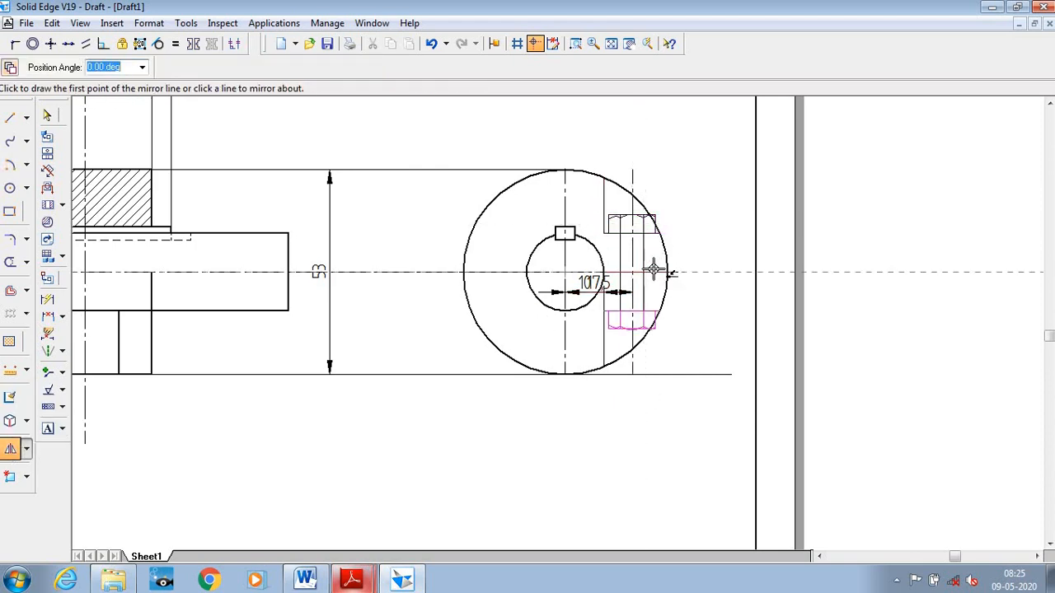
Trim the parts of the coupling's outer circle that pass through the bolt head and the nut.
{"action": "left_click", "coordinate": [575, 44]}
{"action": "left_click", "coordinate": [482, 114]}
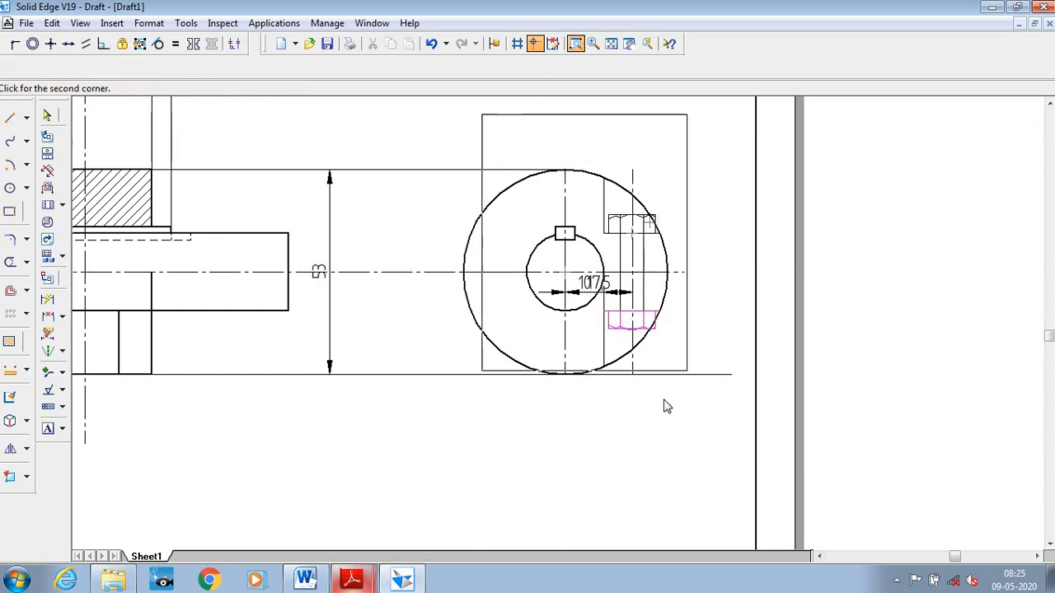
{"action": "left_click", "coordinate": [725, 399]}
{"action": "key", "text": "Escape"}
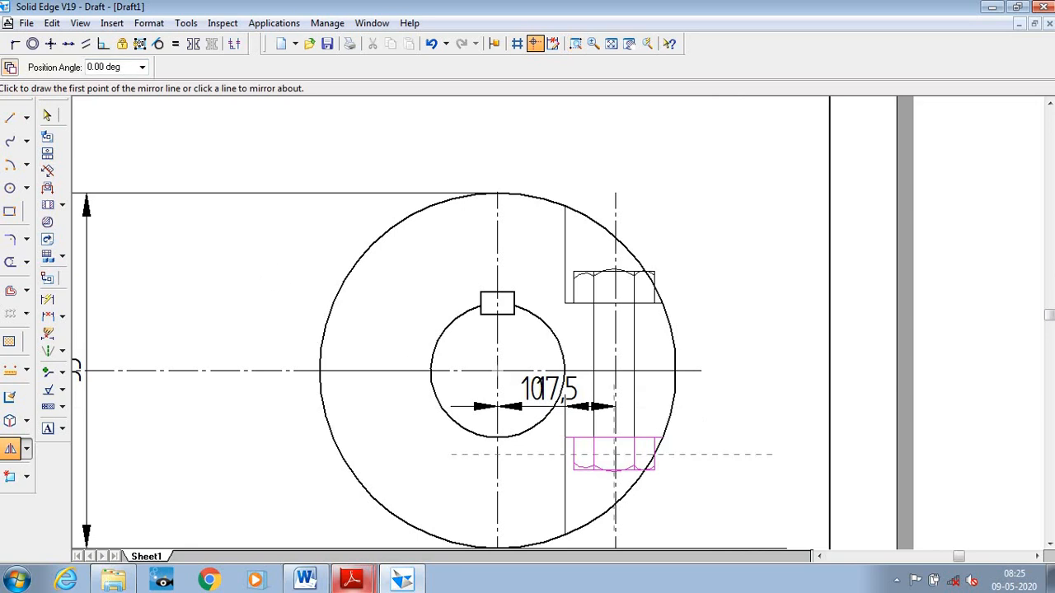
{"action": "left_click", "coordinate": [10, 262]}
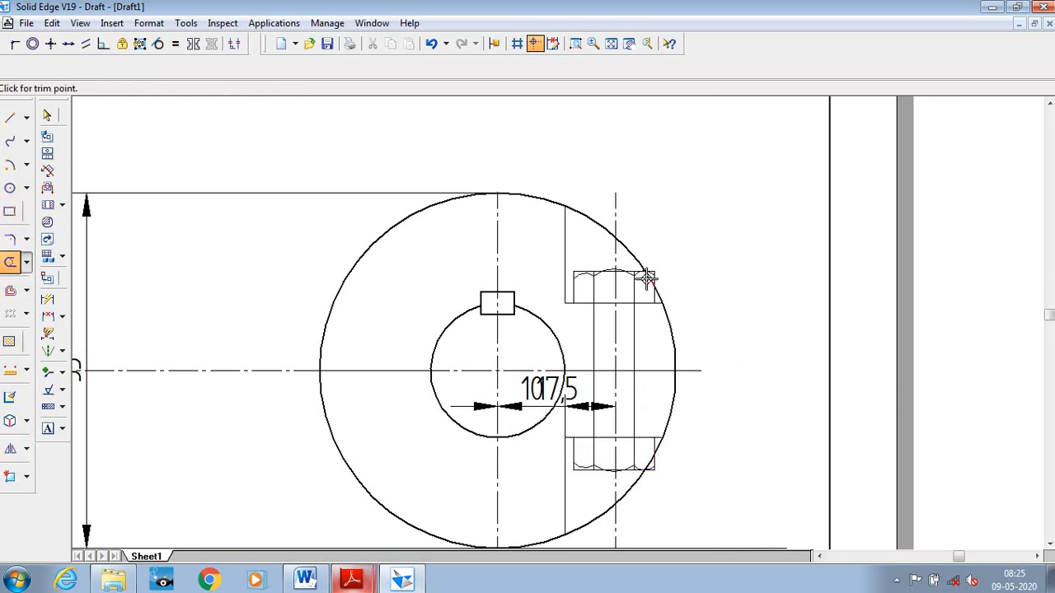
{"action": "mouse_move", "coordinate": [647, 278]}
{"action": "left_mouse_down"}
{"action": "mouse_move", "coordinate": [634, 338]}
{"action": "mouse_move", "coordinate": [650, 301]}
{"action": "left_mouse_up"}
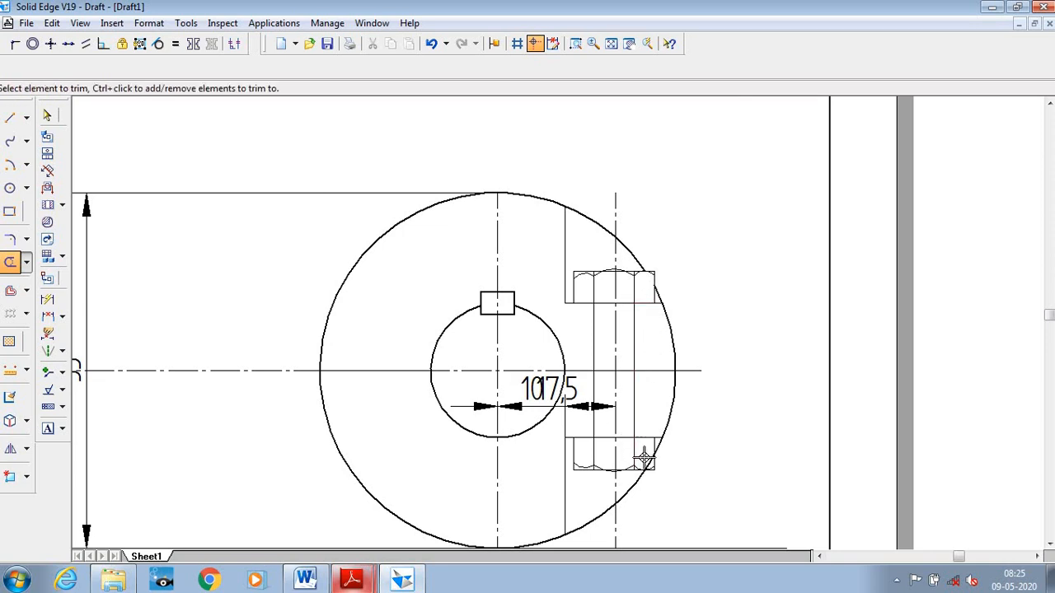
{"action": "left_click_drag", "start_coordinate": [650, 458], "coordinate": [644, 429]}
{"action": "left_click_drag", "start_coordinate": [693, 374], "coordinate": [693, 380]}
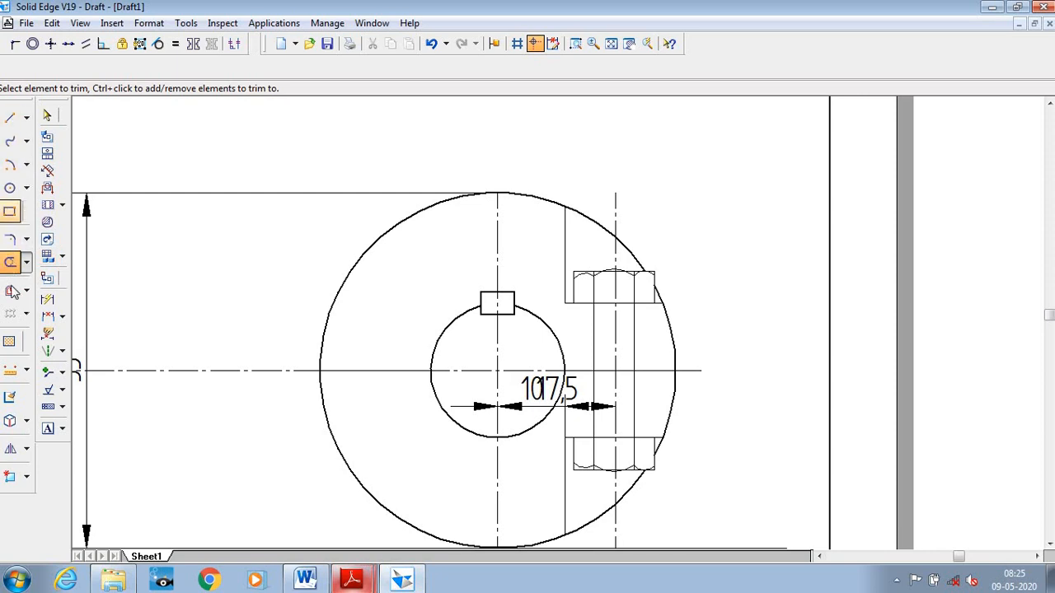
Hatch the sectioned right half of the side view around the bolt with a 45° fill at 3.17 mm spacing.
{"action": "left_click", "coordinate": [9, 342]}
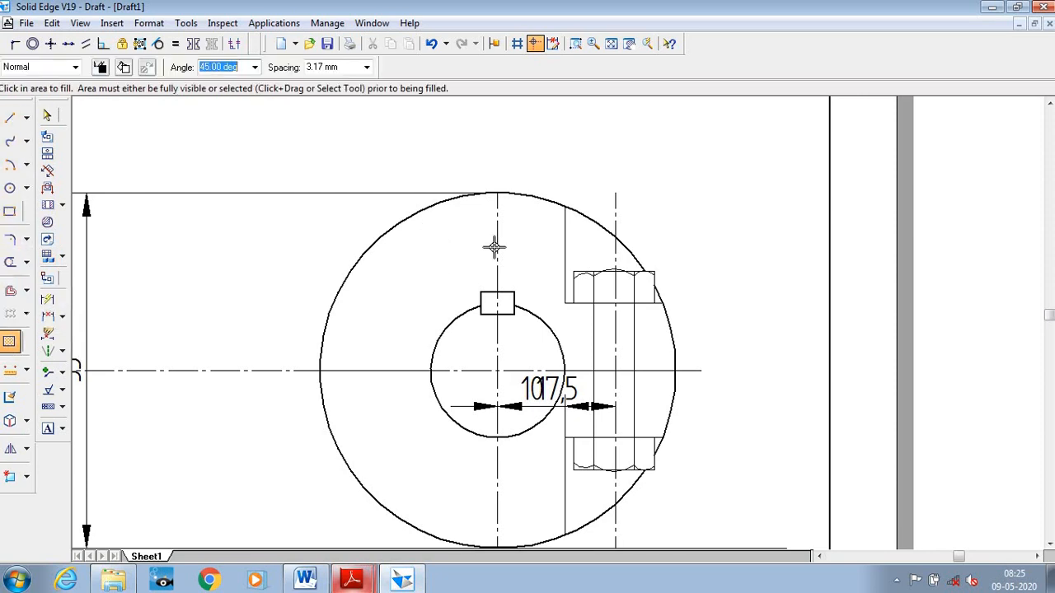
{"action": "left_click", "coordinate": [524, 247]}
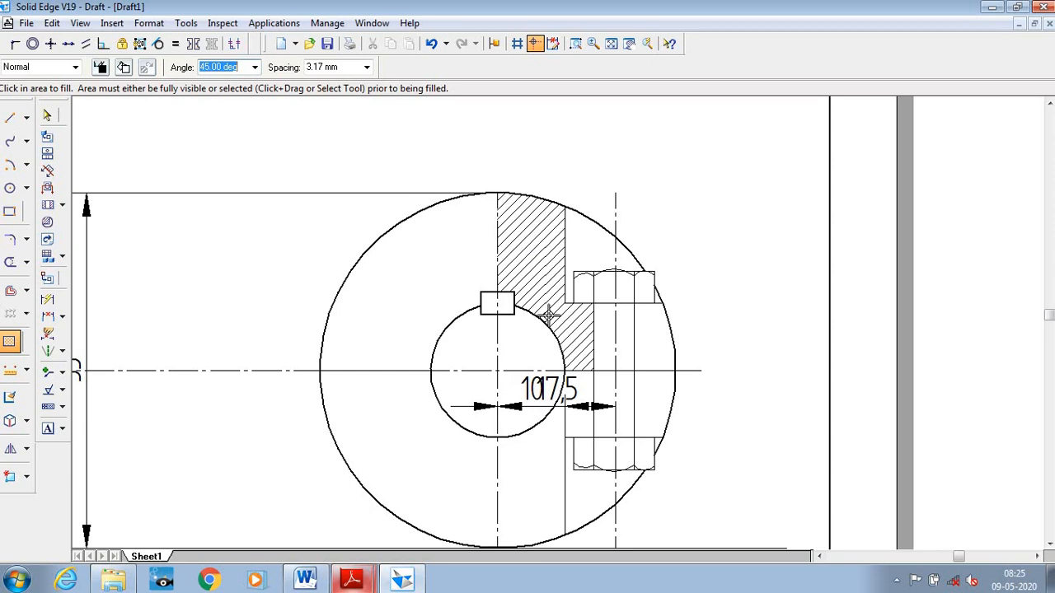
{"action": "left_click", "coordinate": [650, 345]}
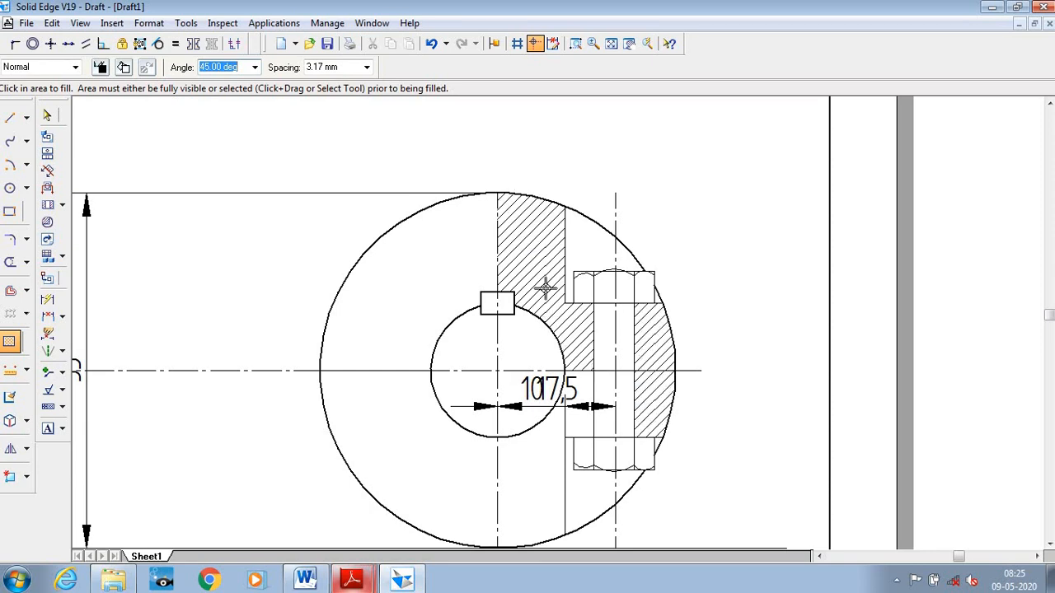
{"action": "left_click", "coordinate": [536, 486]}
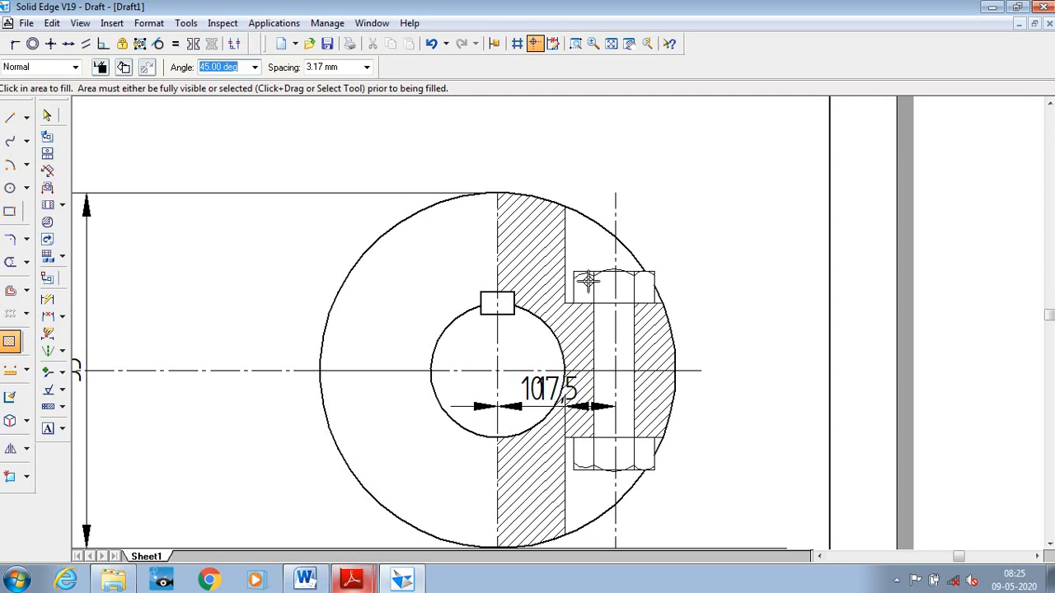
Dimension the bolt shank's width between its two vertical edges, placing the dimension above the side view.
{"action": "left_click", "coordinate": [610, 43]}
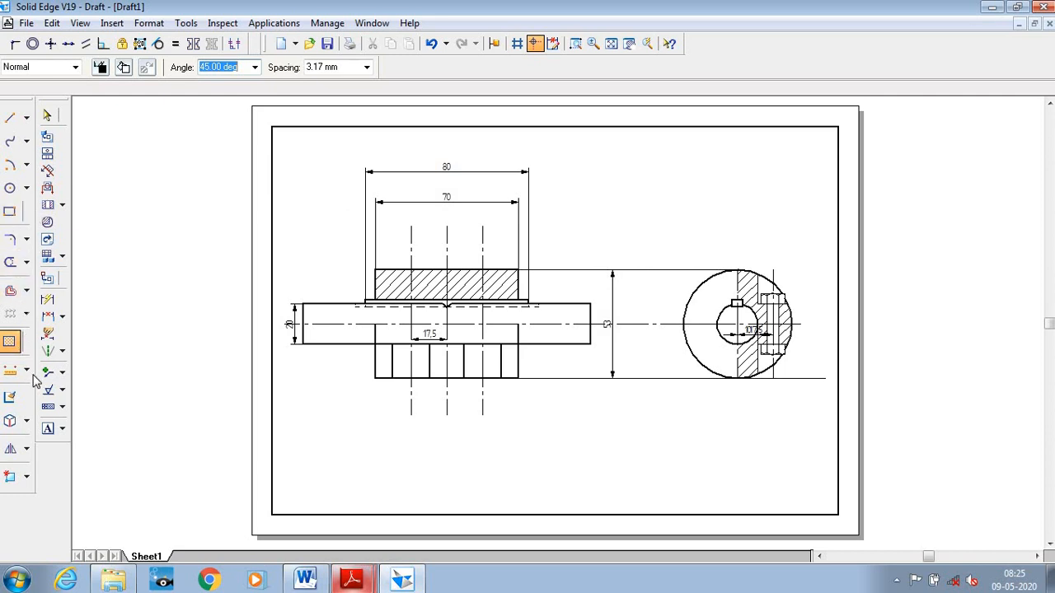
{"action": "left_click", "coordinate": [49, 316]}
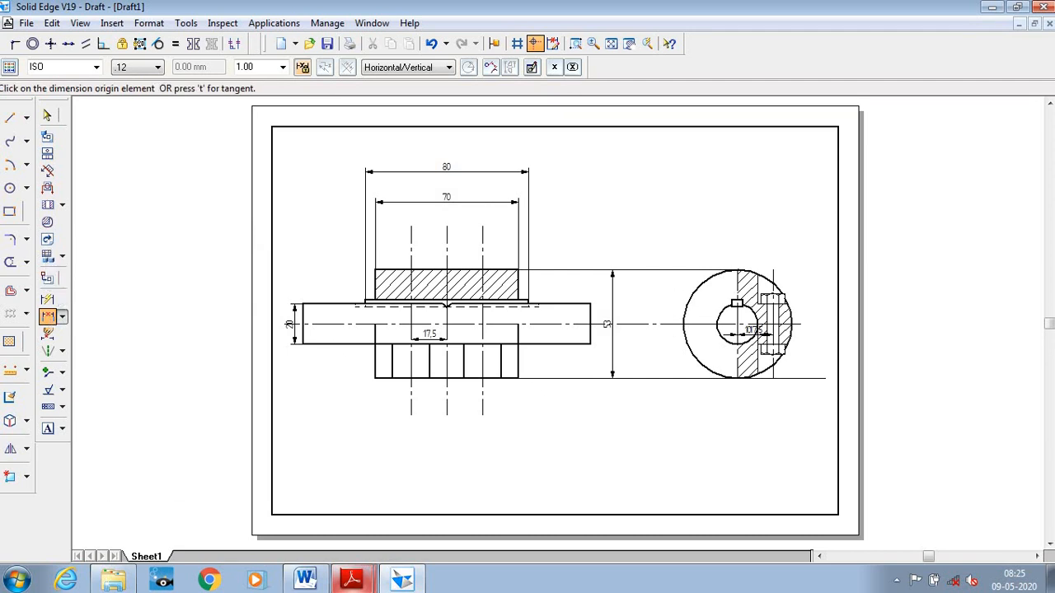
{"action": "left_click", "coordinate": [575, 43]}
{"action": "left_click", "coordinate": [719, 255]}
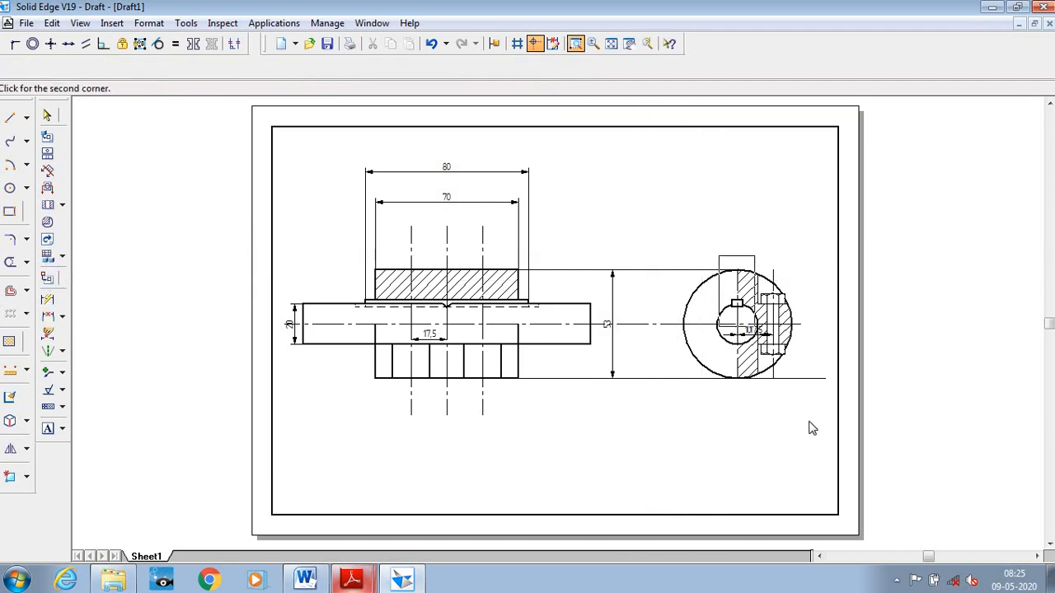
{"action": "left_click", "coordinate": [809, 443]}
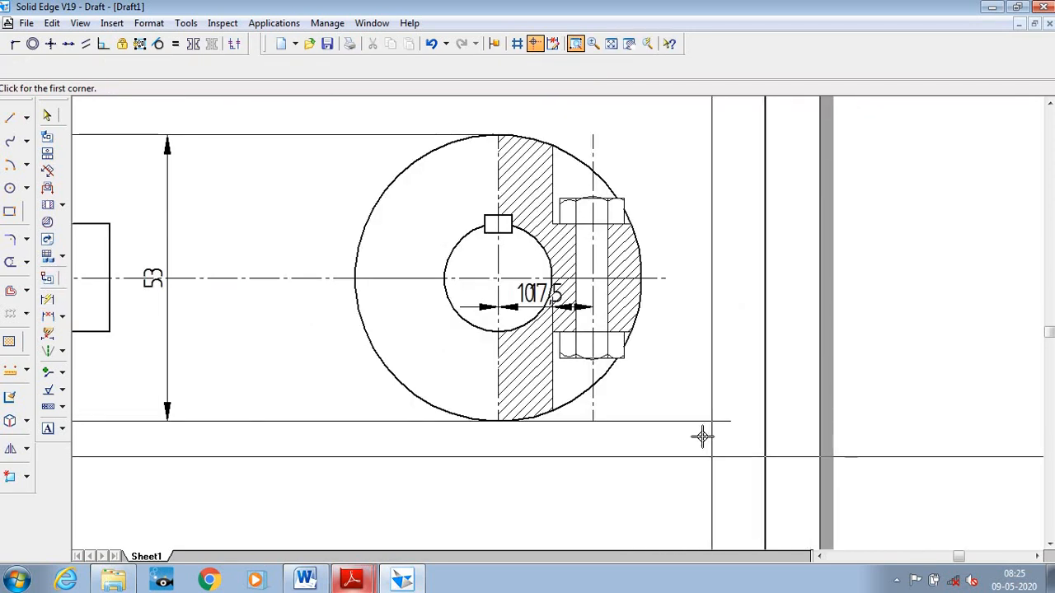
{"action": "left_click", "coordinate": [591, 249]}
{"action": "left_click", "coordinate": [608, 247]}
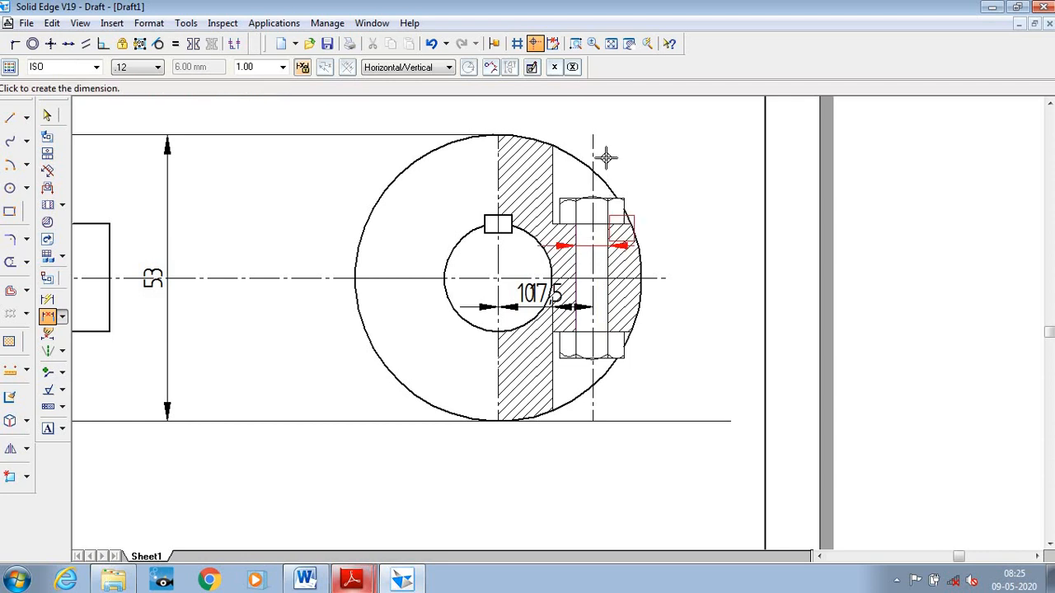
{"action": "left_click", "coordinate": [590, 119]}
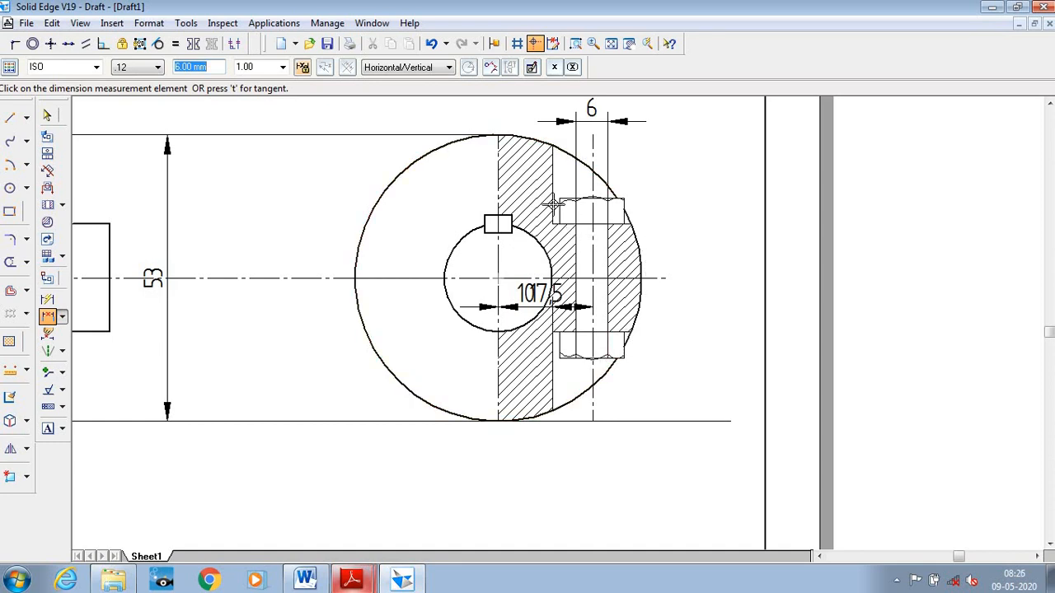
Dimension the horizontal distance from the coupling's vertical centre line to the bolt axis, placing it below the side view.
{"action": "left_click", "coordinate": [497, 286]}
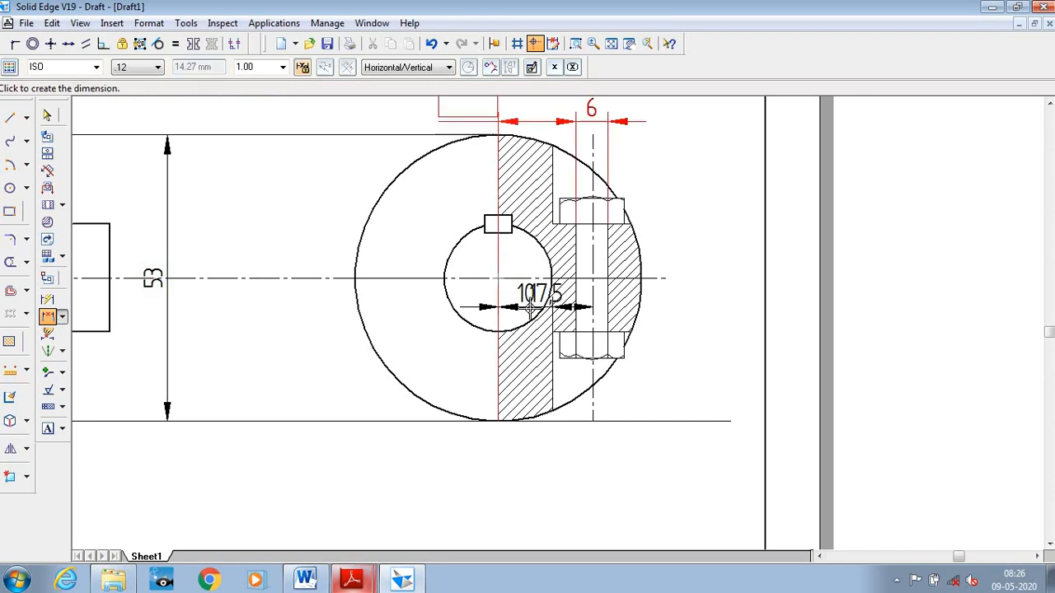
{"action": "left_click", "coordinate": [656, 252]}
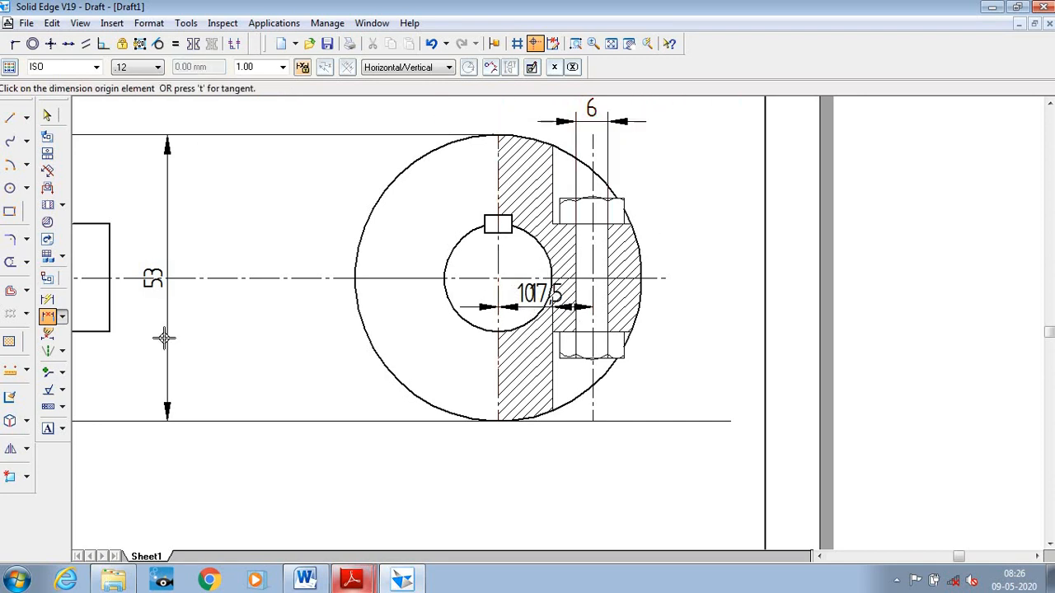
{"action": "left_click", "coordinate": [499, 347]}
{"action": "left_click", "coordinate": [593, 369]}
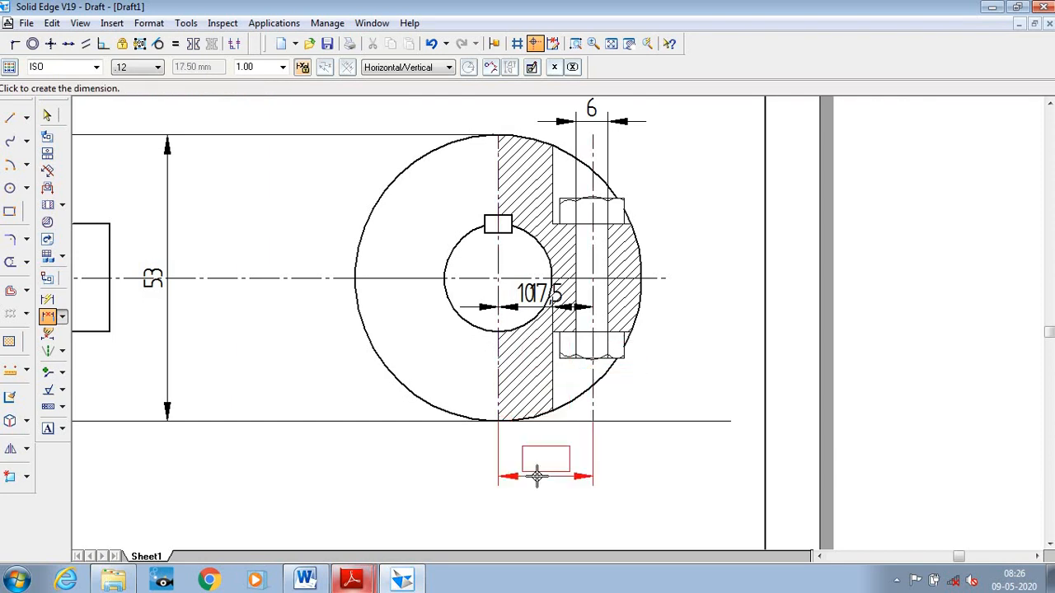
{"action": "left_click", "coordinate": [577, 476]}
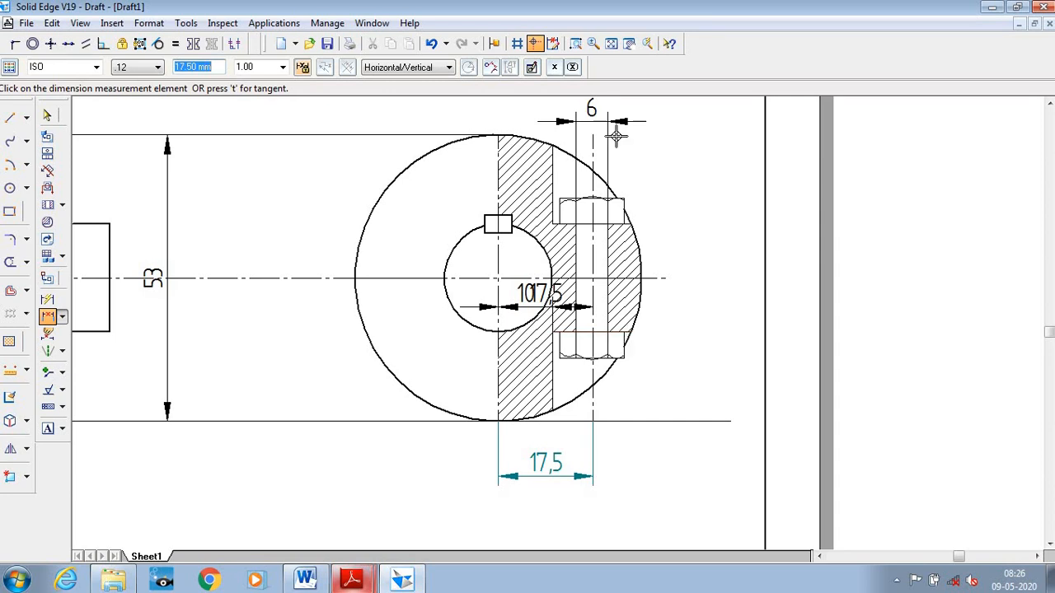
Draw a 6 mm horizontal line from the left bolt axis outward along the shaft's lower edge in the front view.
{"action": "left_click", "coordinate": [628, 45]}
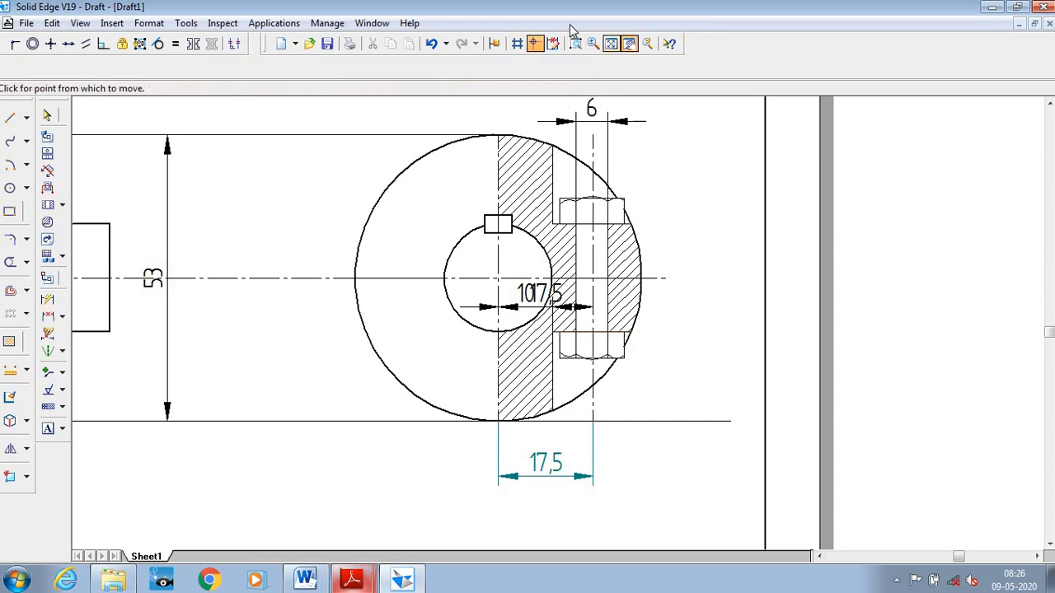
{"action": "left_click", "coordinate": [610, 47]}
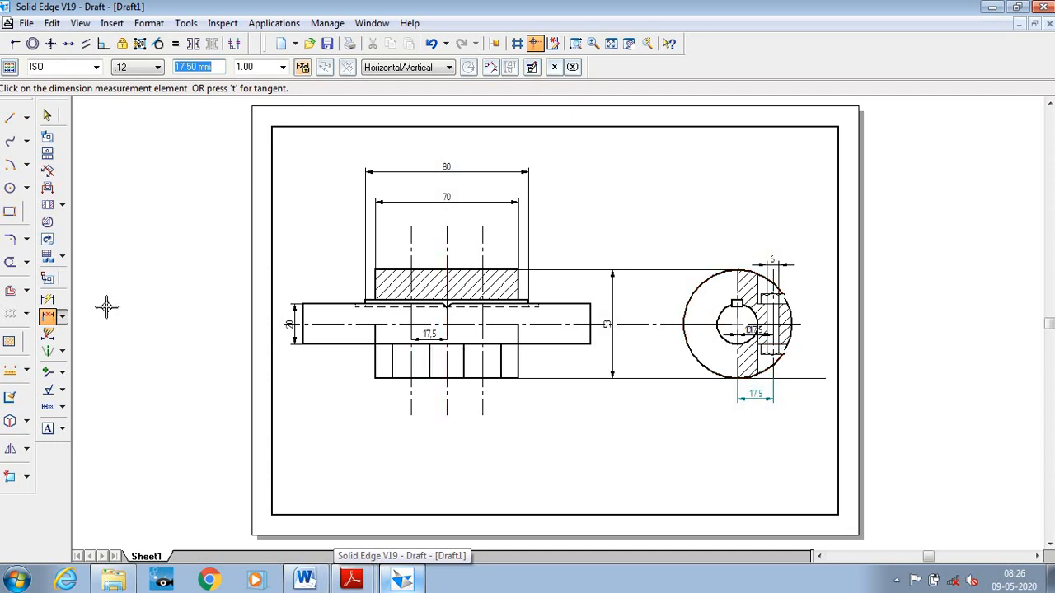
{"action": "left_click", "coordinate": [10, 117]}
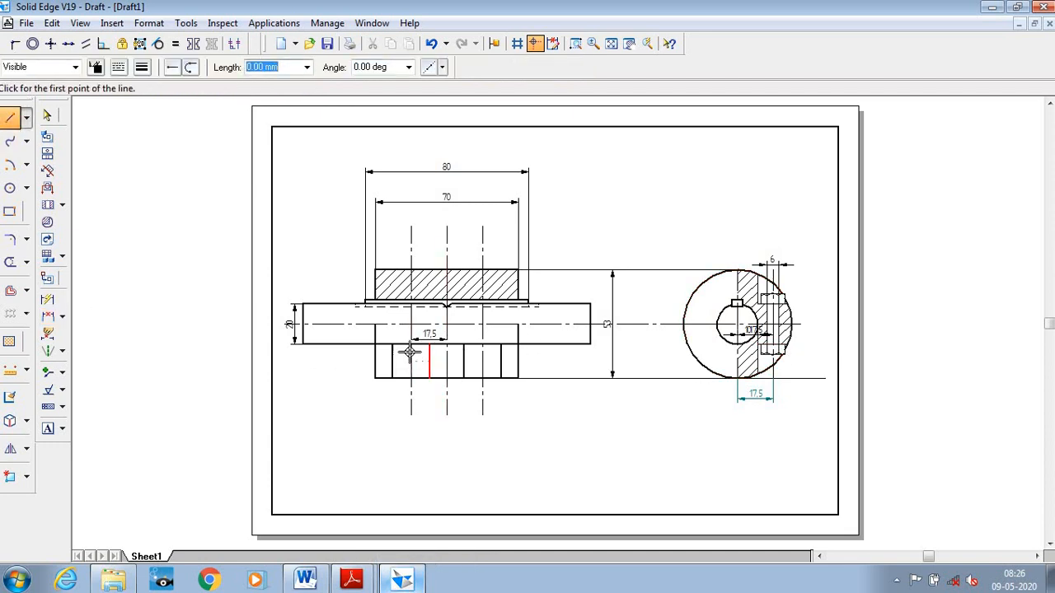
{"action": "left_click", "coordinate": [414, 341]}
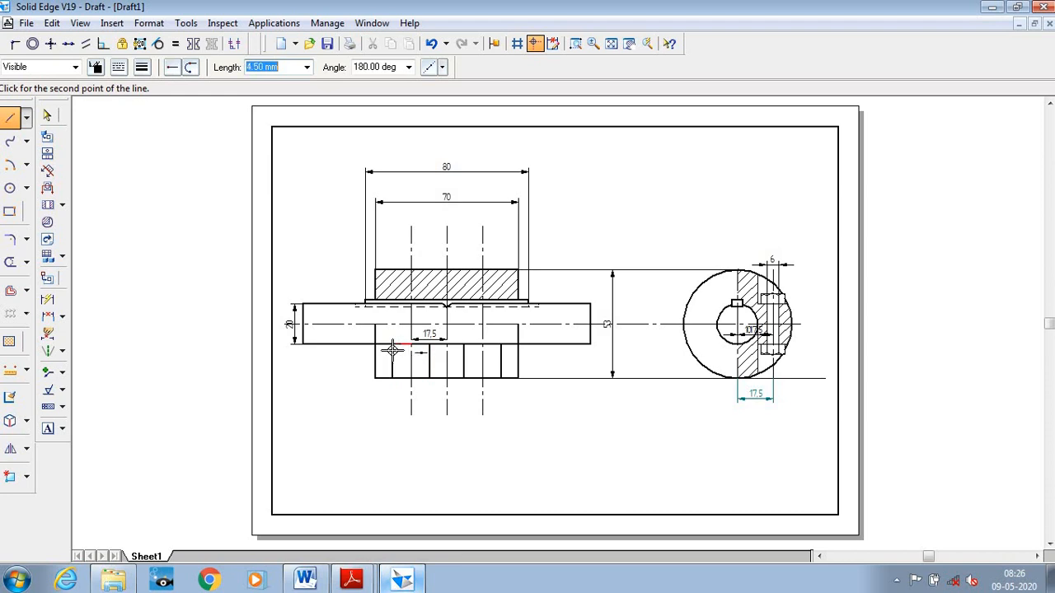
{"action": "type", "text": "6"}
{"action": "key", "text": "Tab"}
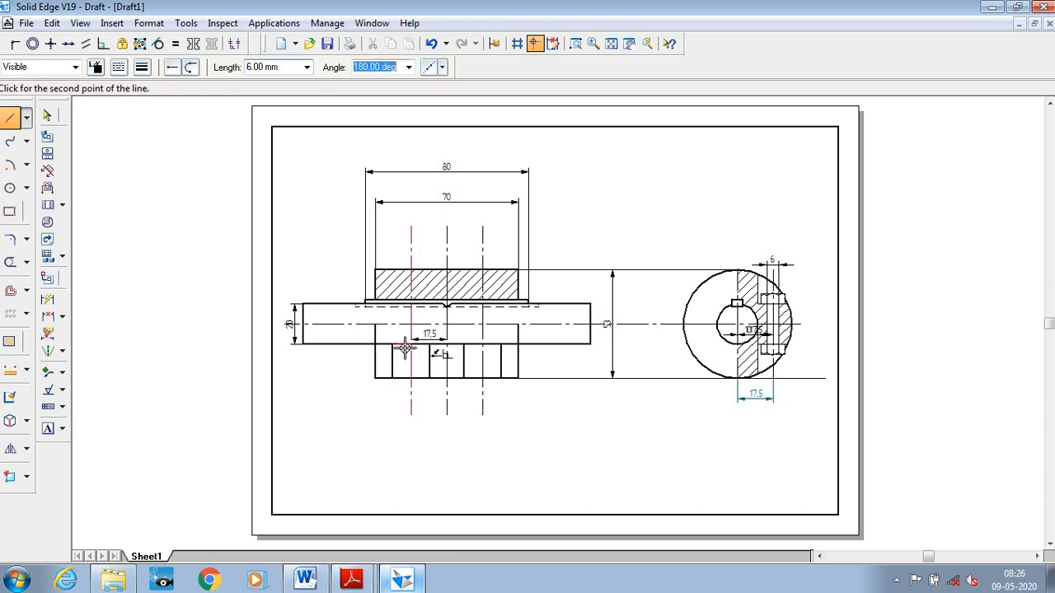
{"action": "left_click", "coordinate": [394, 349]}
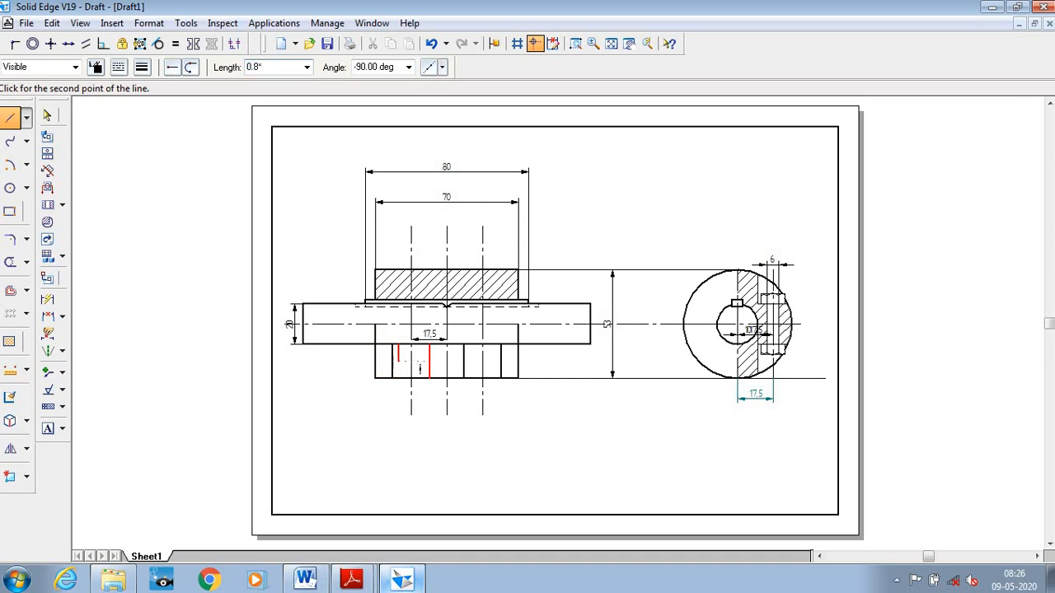
Continue the nut outline with a 0.8*6 mm line down and a 12 mm line across, and close it at the shaft's lower edge.
{"action": "type", "text": "0.8*6"}
{"action": "key", "text": "Tab"}
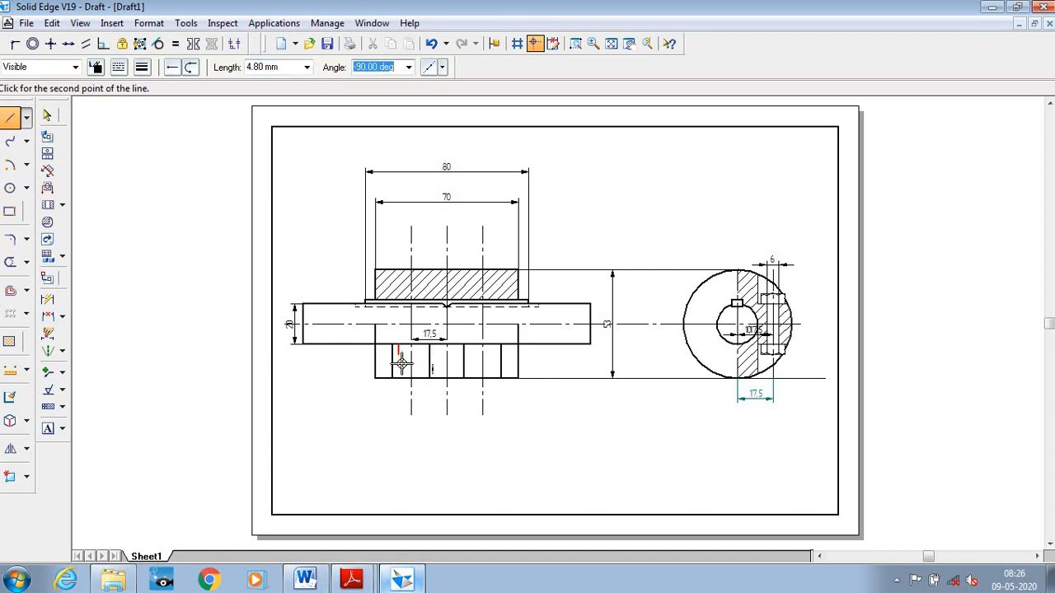
{"action": "key", "text": "Return"}
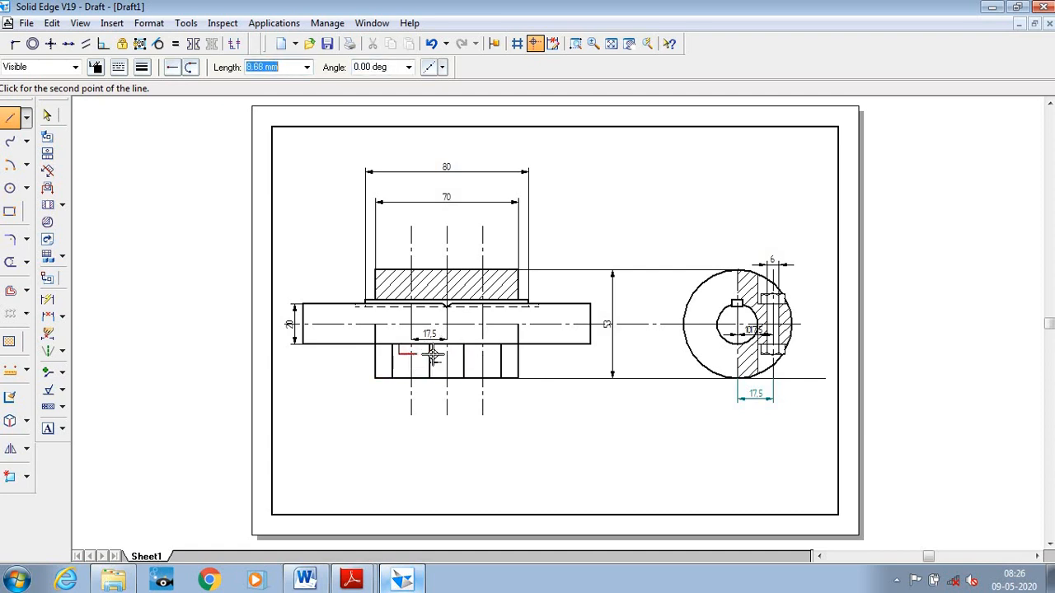
{"action": "type", "text": "12"}
{"action": "key", "text": "Tab"}
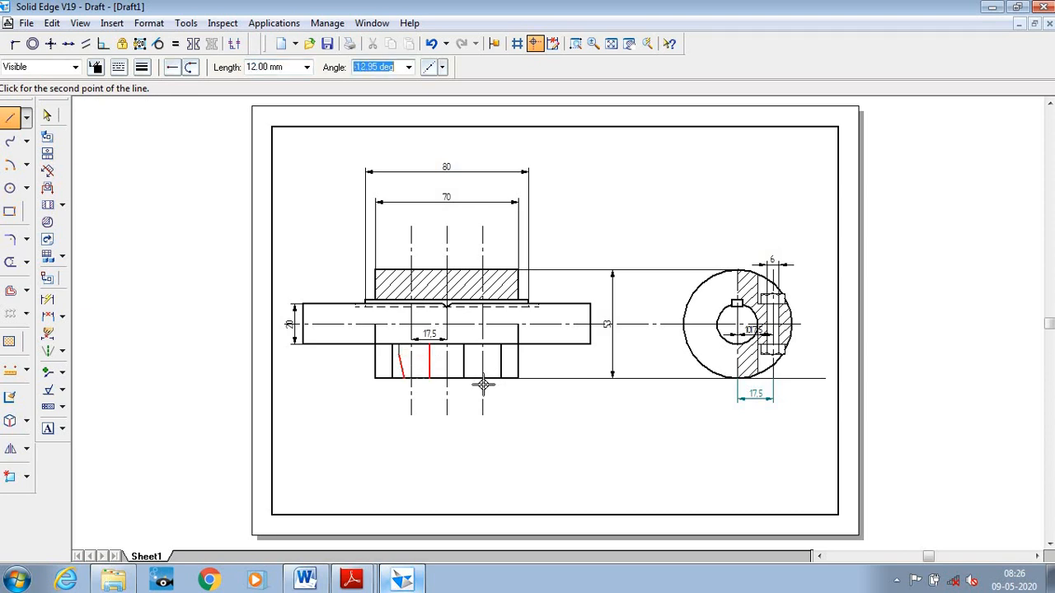
{"action": "key", "text": "Return"}
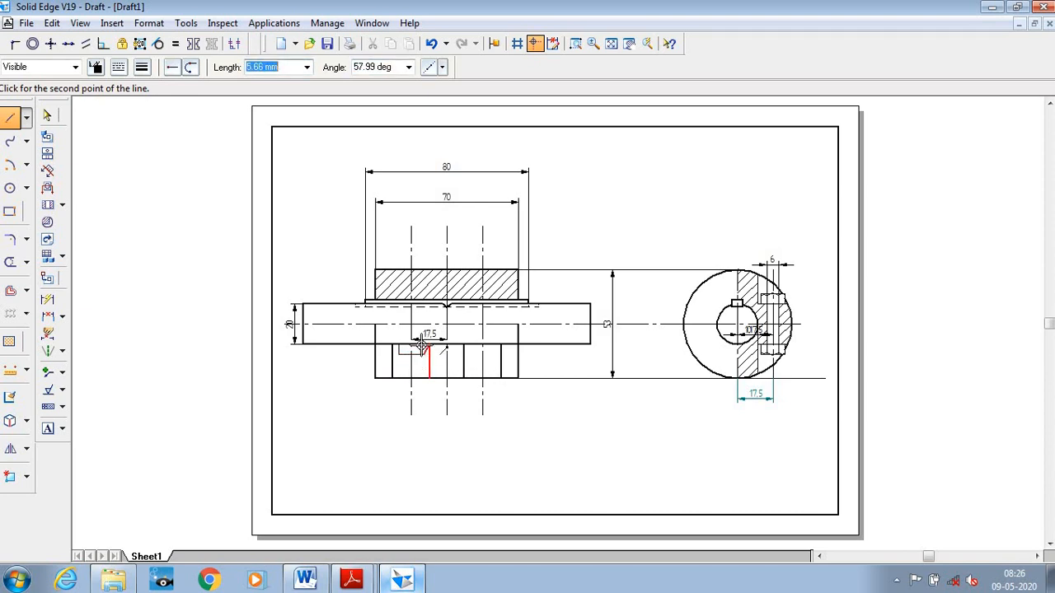
{"action": "right_click", "coordinate": [477, 353]}
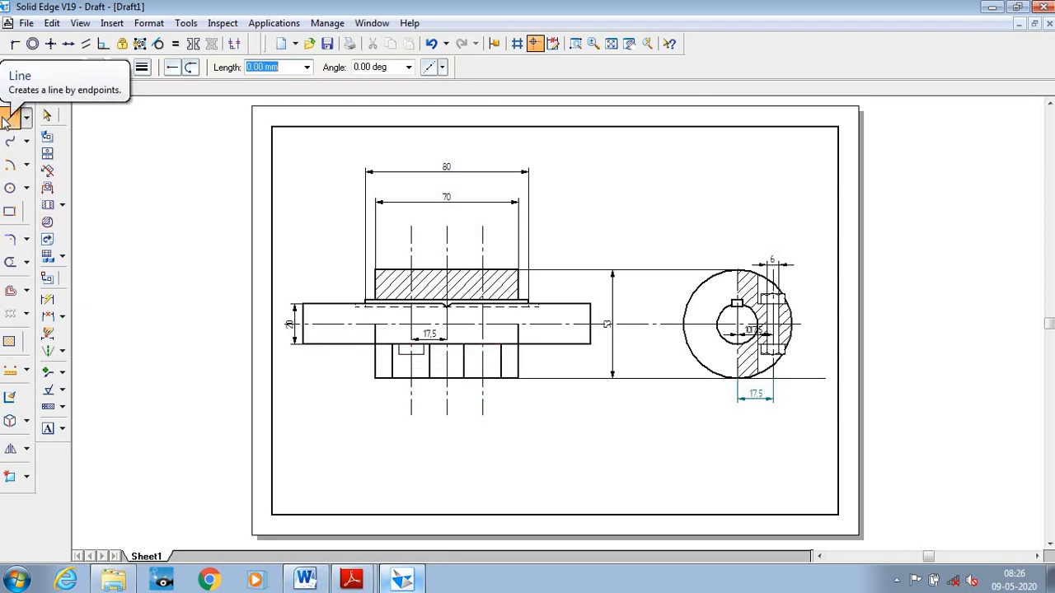
Draw the two vertical edges inside the nut outline, one on each side of the left bolt axis.
{"action": "left_click", "coordinate": [404, 351]}
{"action": "right_click", "coordinate": [407, 367]}
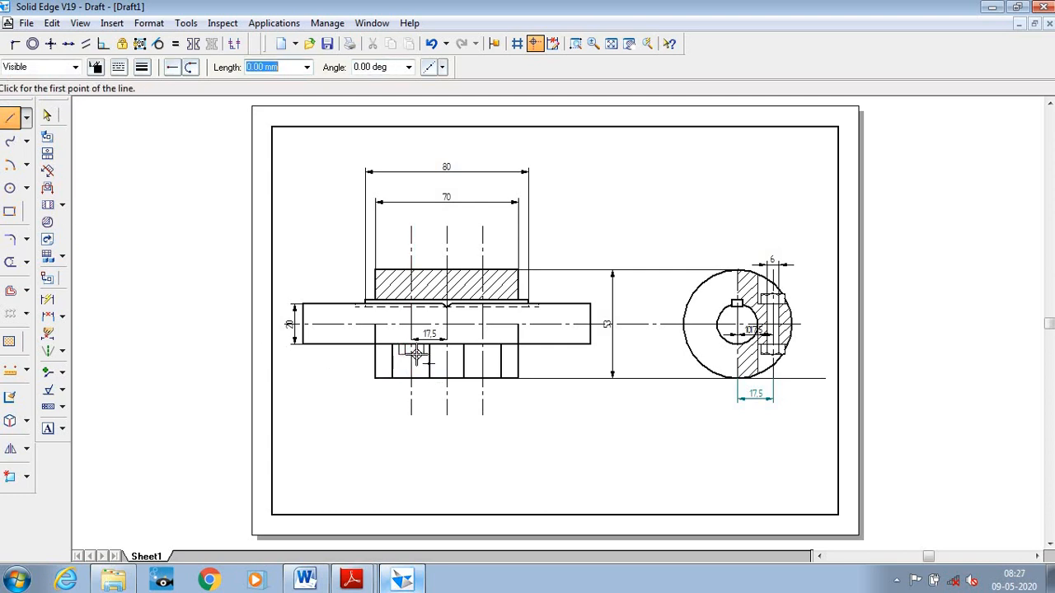
{"action": "left_click", "coordinate": [420, 345]}
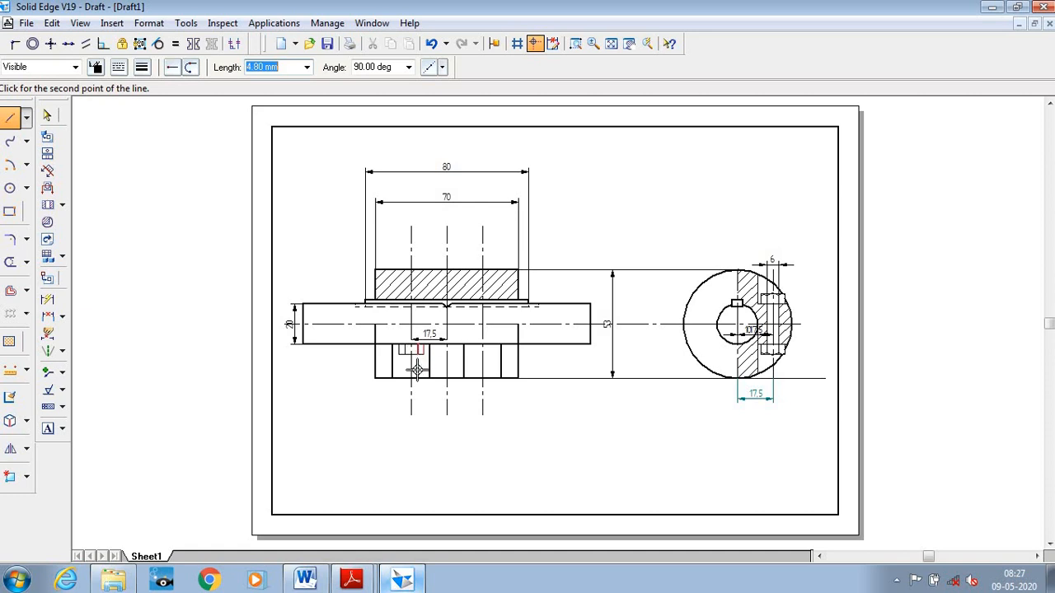
{"action": "right_click", "coordinate": [427, 365]}
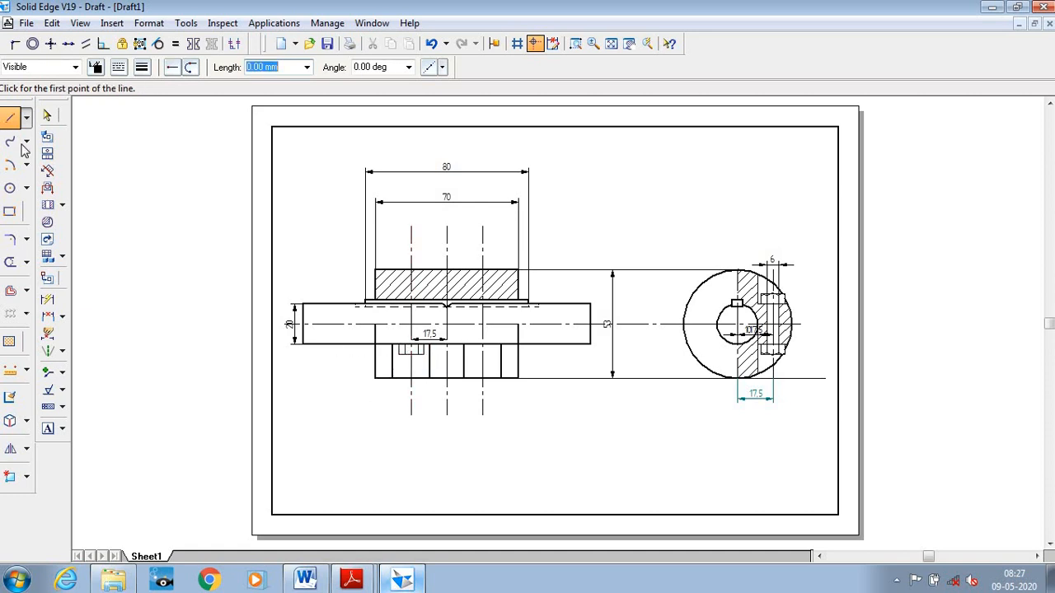
Undo all the nut lines drawn on the left bolt axis of the front view.
{"action": "left_click", "coordinate": [575, 44]}
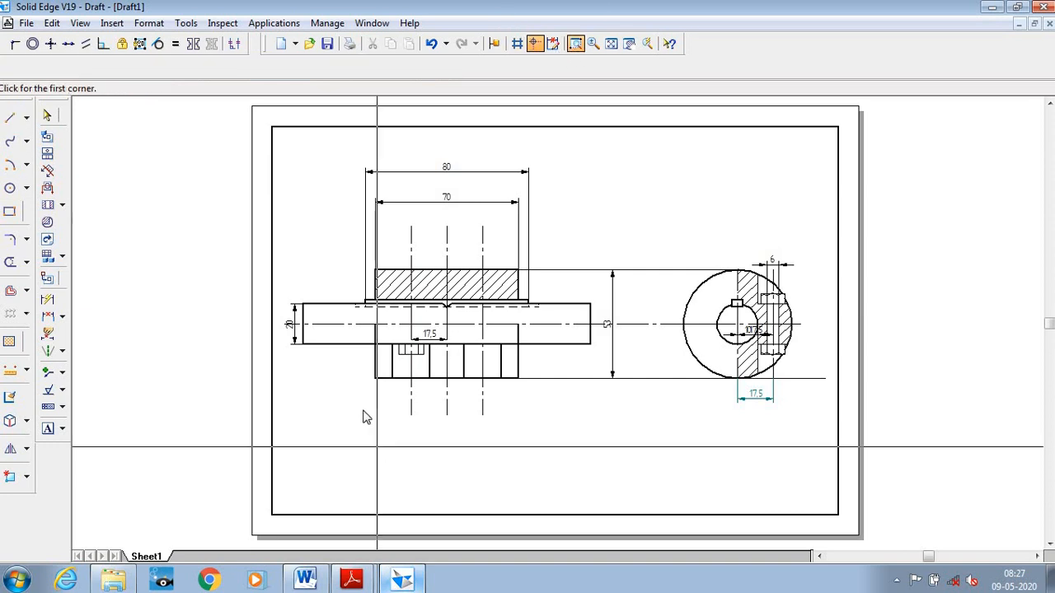
{"action": "left_click", "coordinate": [381, 326]}
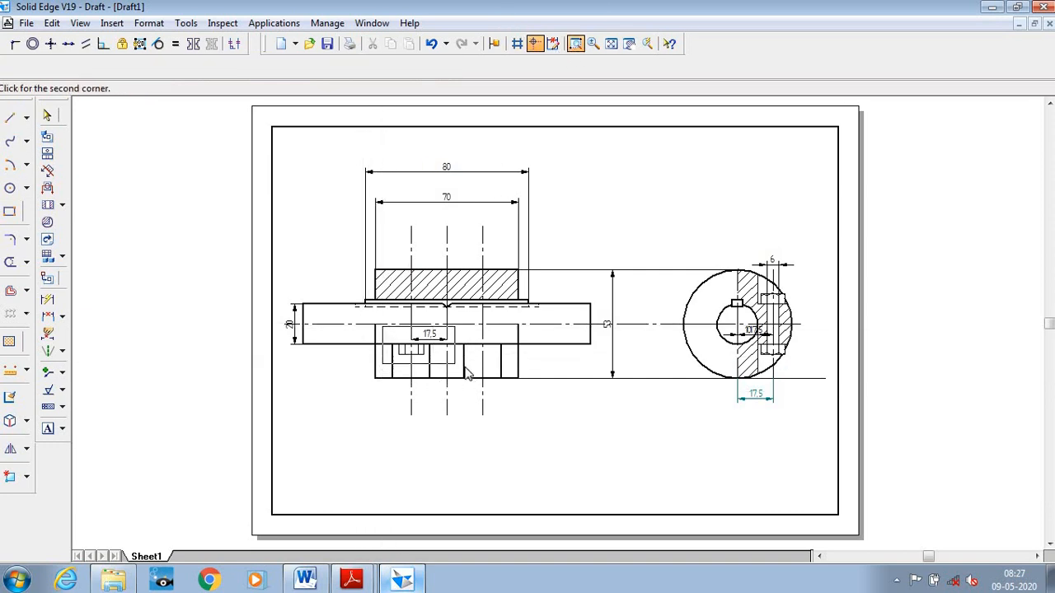
{"action": "left_click", "coordinate": [466, 375]}
{"action": "key", "text": "Escape"}
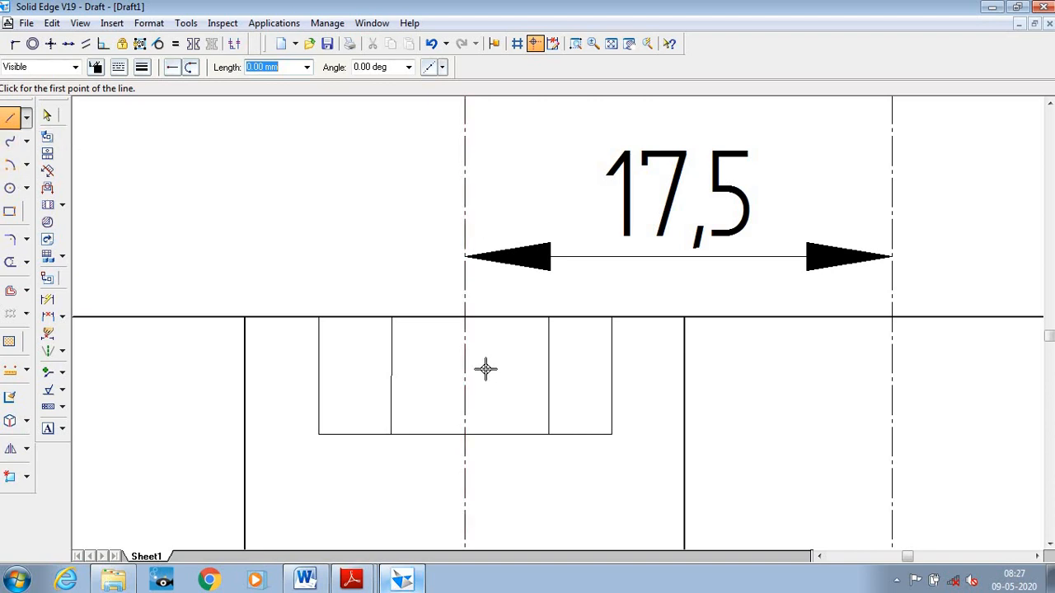
{"action": "key", "text": "ctrl+z"}
{"action": "key", "text": "ctrl+z"}
{"action": "key", "text": "ctrl+z"}
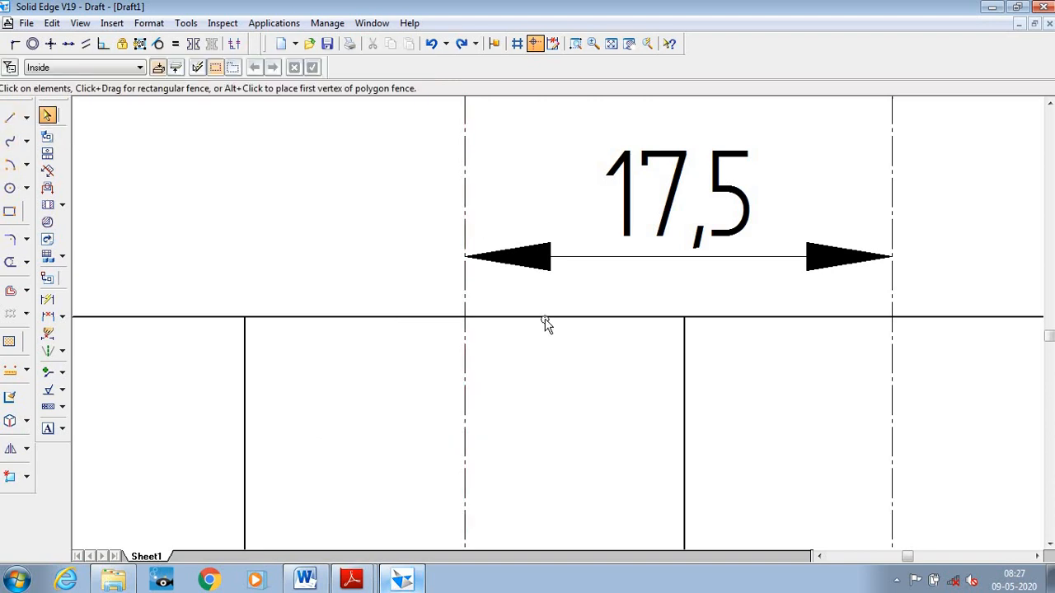
Copy the side view's lower nut onto the left and right bolt axes of the front view, against the shaft's lower edge.
{"action": "left_click", "coordinate": [611, 43]}
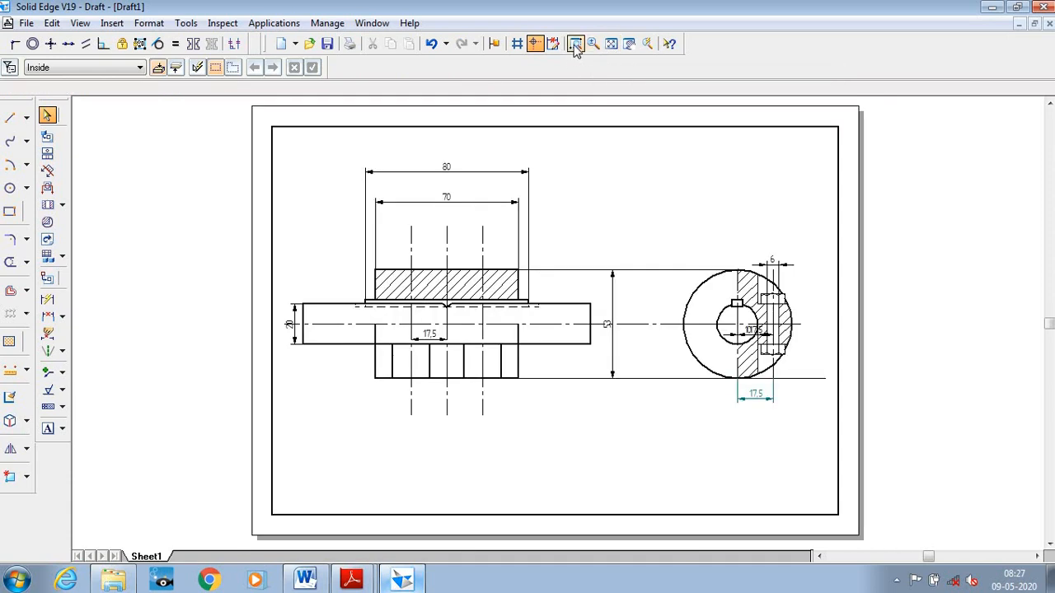
{"action": "left_click", "coordinate": [576, 42]}
{"action": "left_click", "coordinate": [753, 348]}
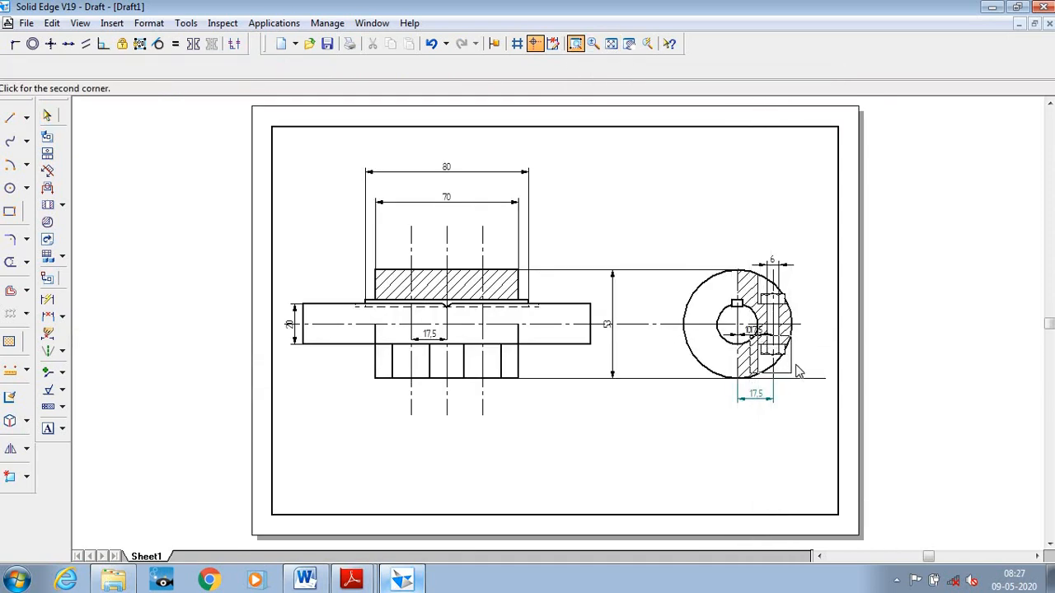
{"action": "left_click", "coordinate": [796, 375]}
{"action": "left_click", "coordinate": [115, 335]}
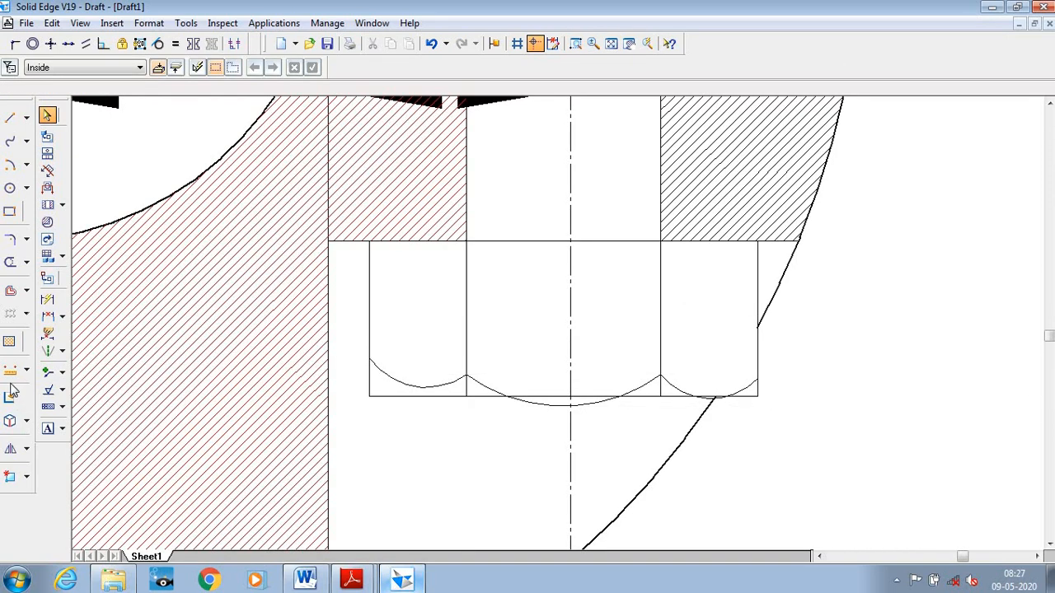
{"action": "left_click", "coordinate": [28, 451]}
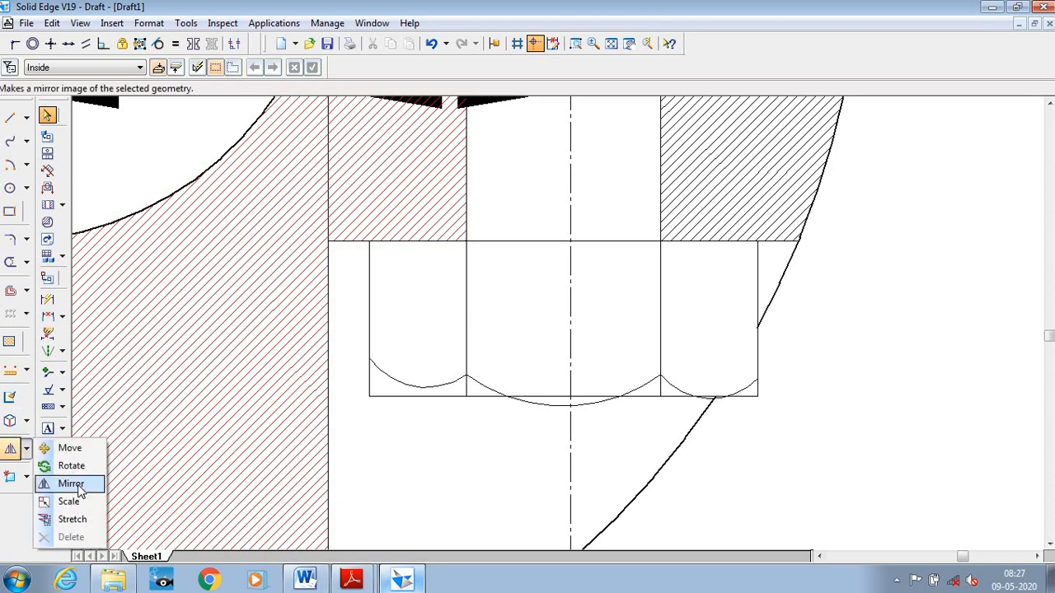
{"action": "left_click", "coordinate": [71, 450]}
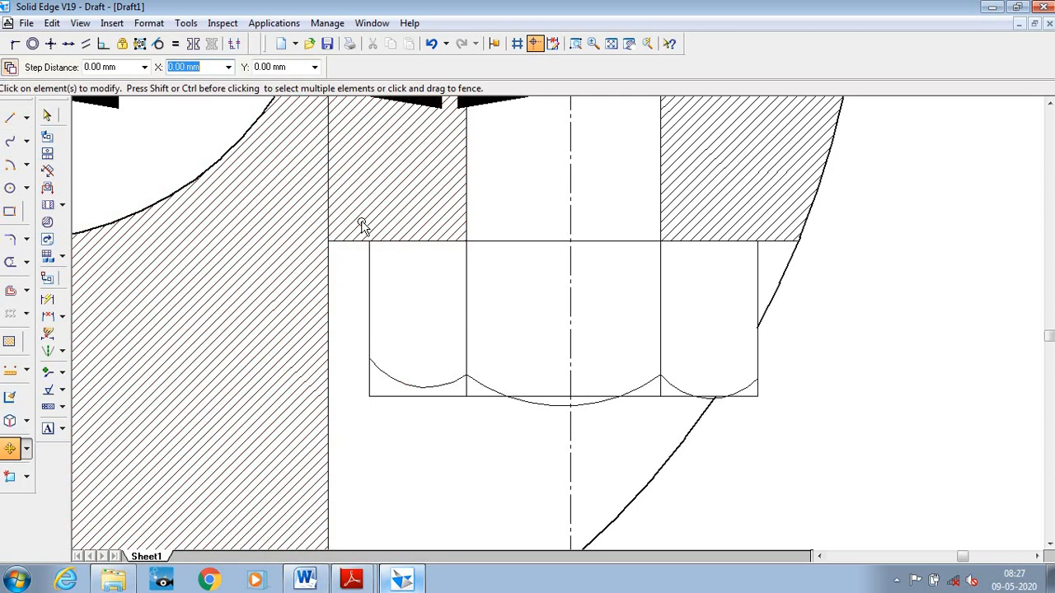
{"action": "left_click_drag", "start_coordinate": [360, 224], "coordinate": [564, 411]}
{"action": "left_click_drag", "start_coordinate": [703, 431], "coordinate": [777, 431]}
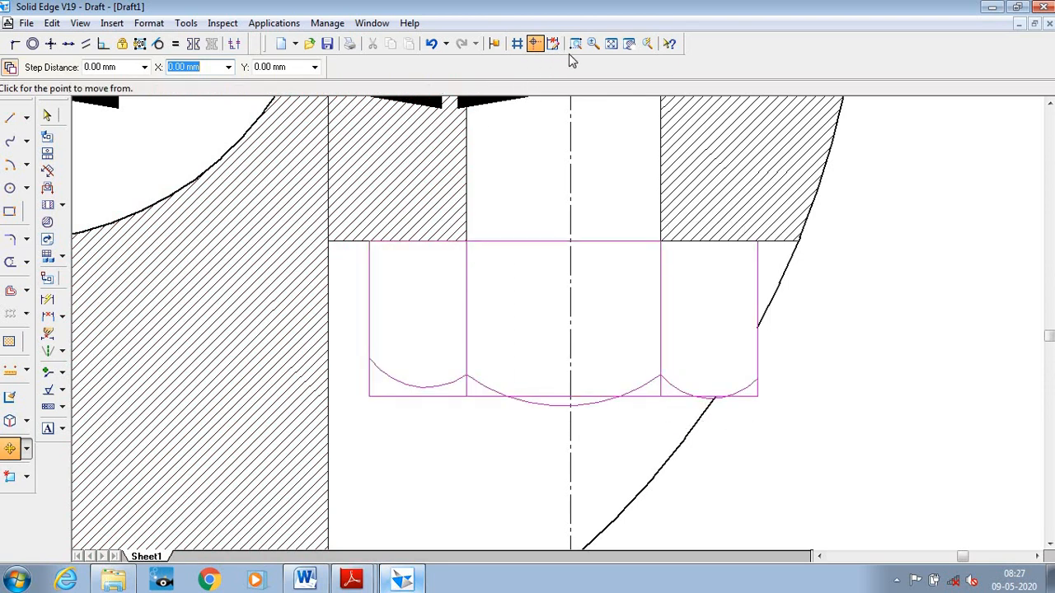
{"action": "left_click", "coordinate": [570, 240]}
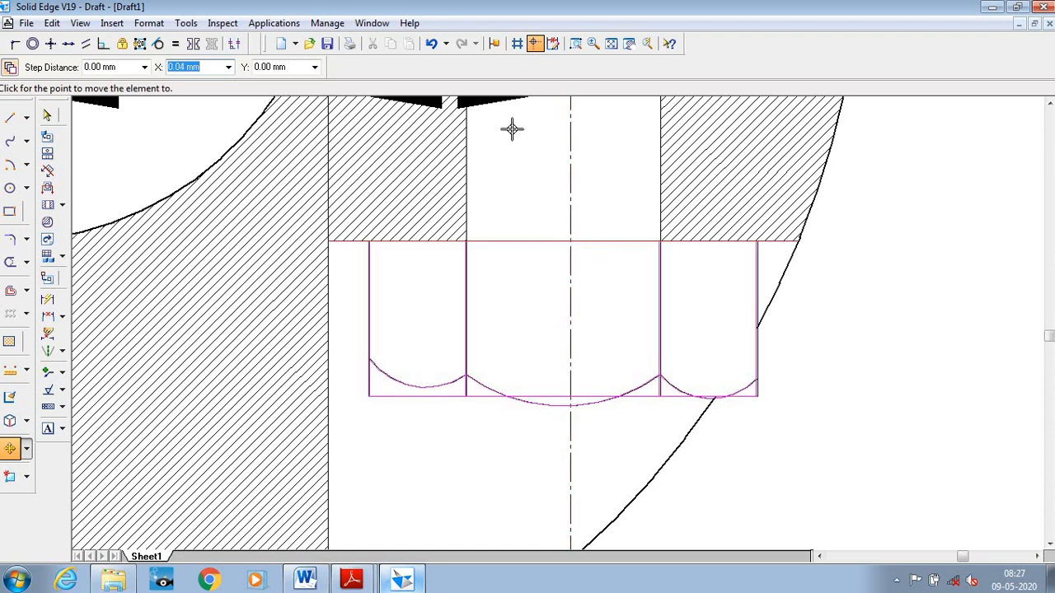
{"action": "left_click", "coordinate": [614, 47]}
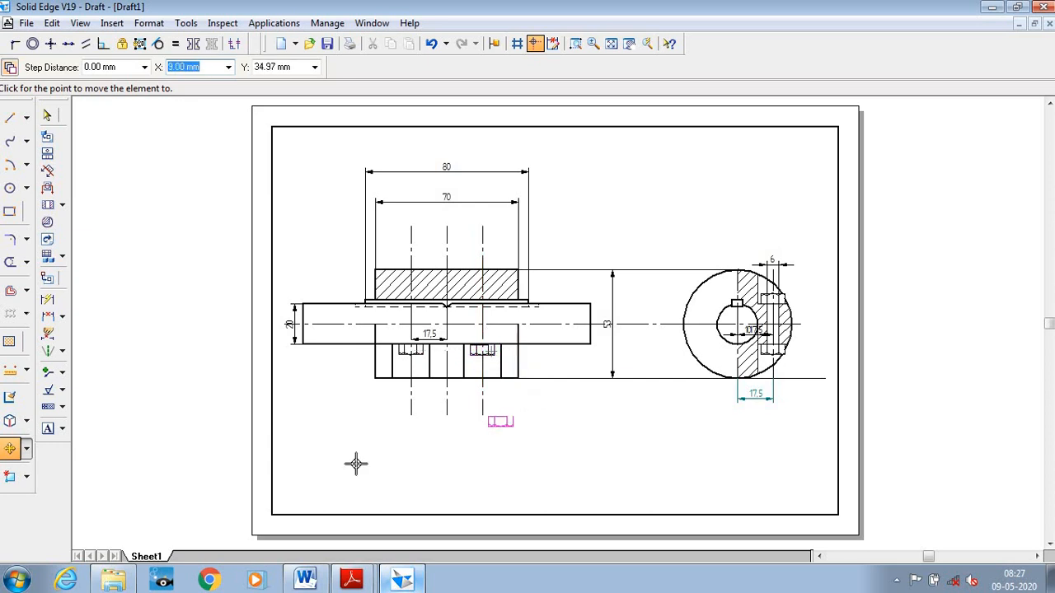
{"action": "key", "text": "Escape"}
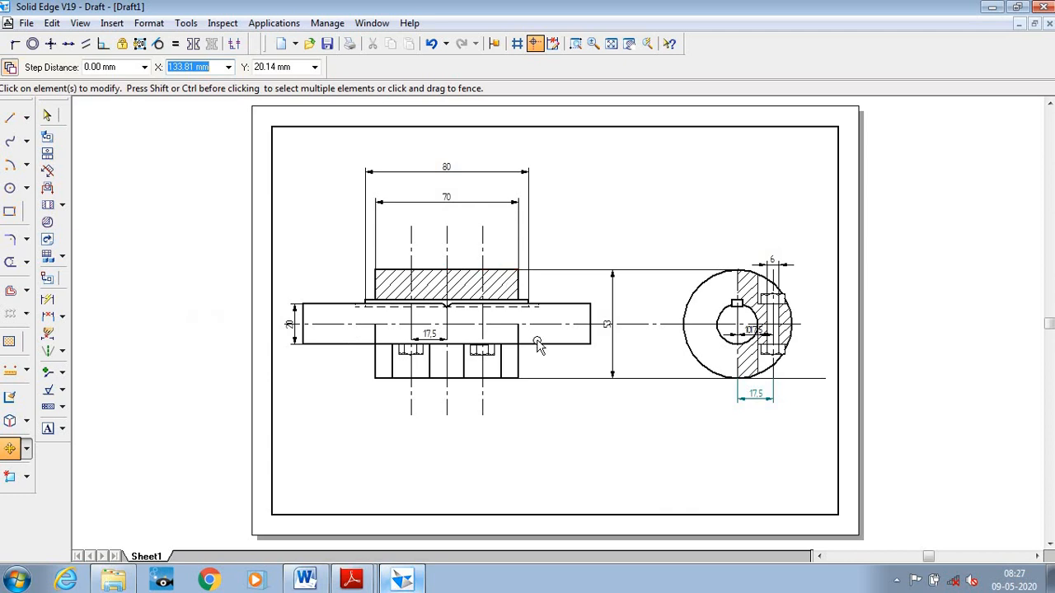